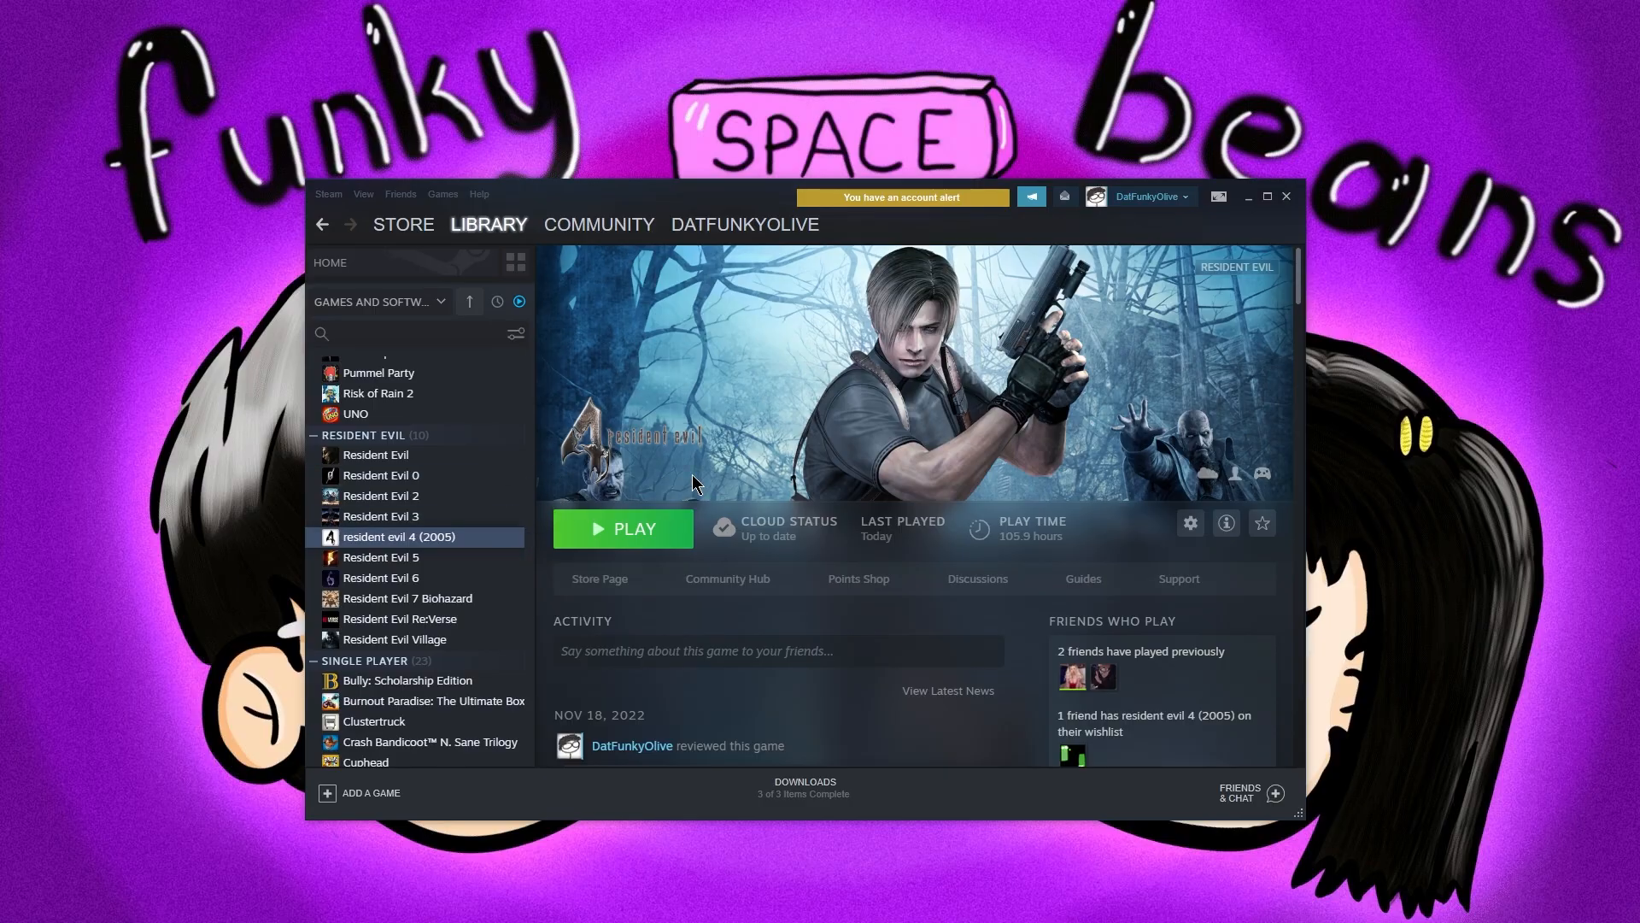
# Browse the local files of resident evil 4 (2005) and open its Bin32 folder
pyautogui.rightClick(413, 538)
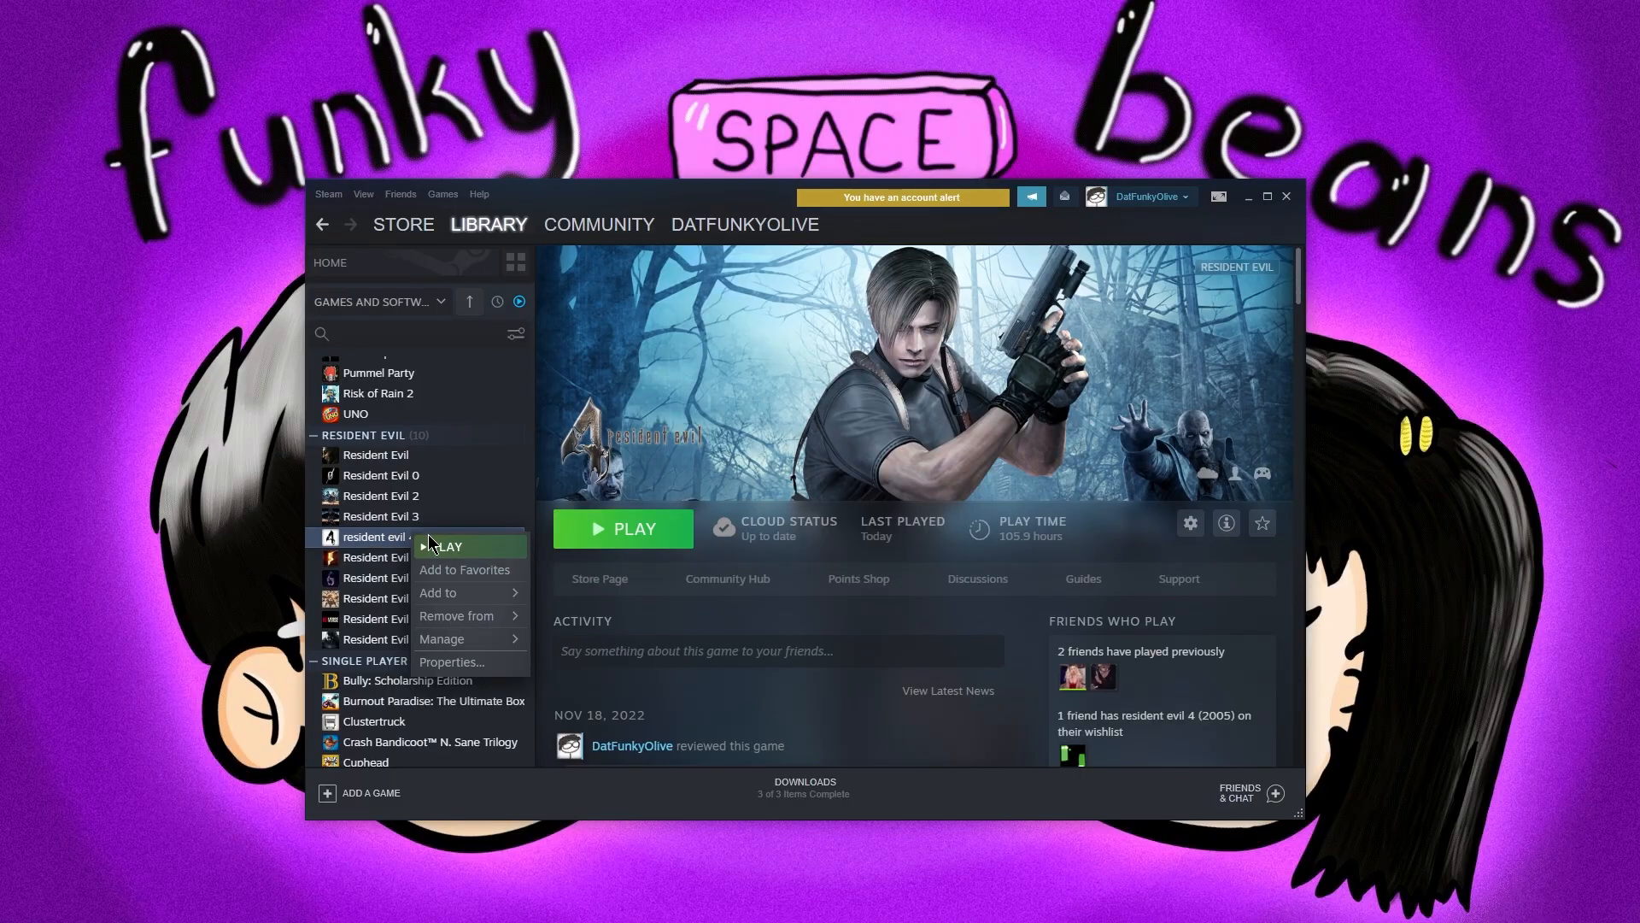
pyautogui.moveTo(488, 638)
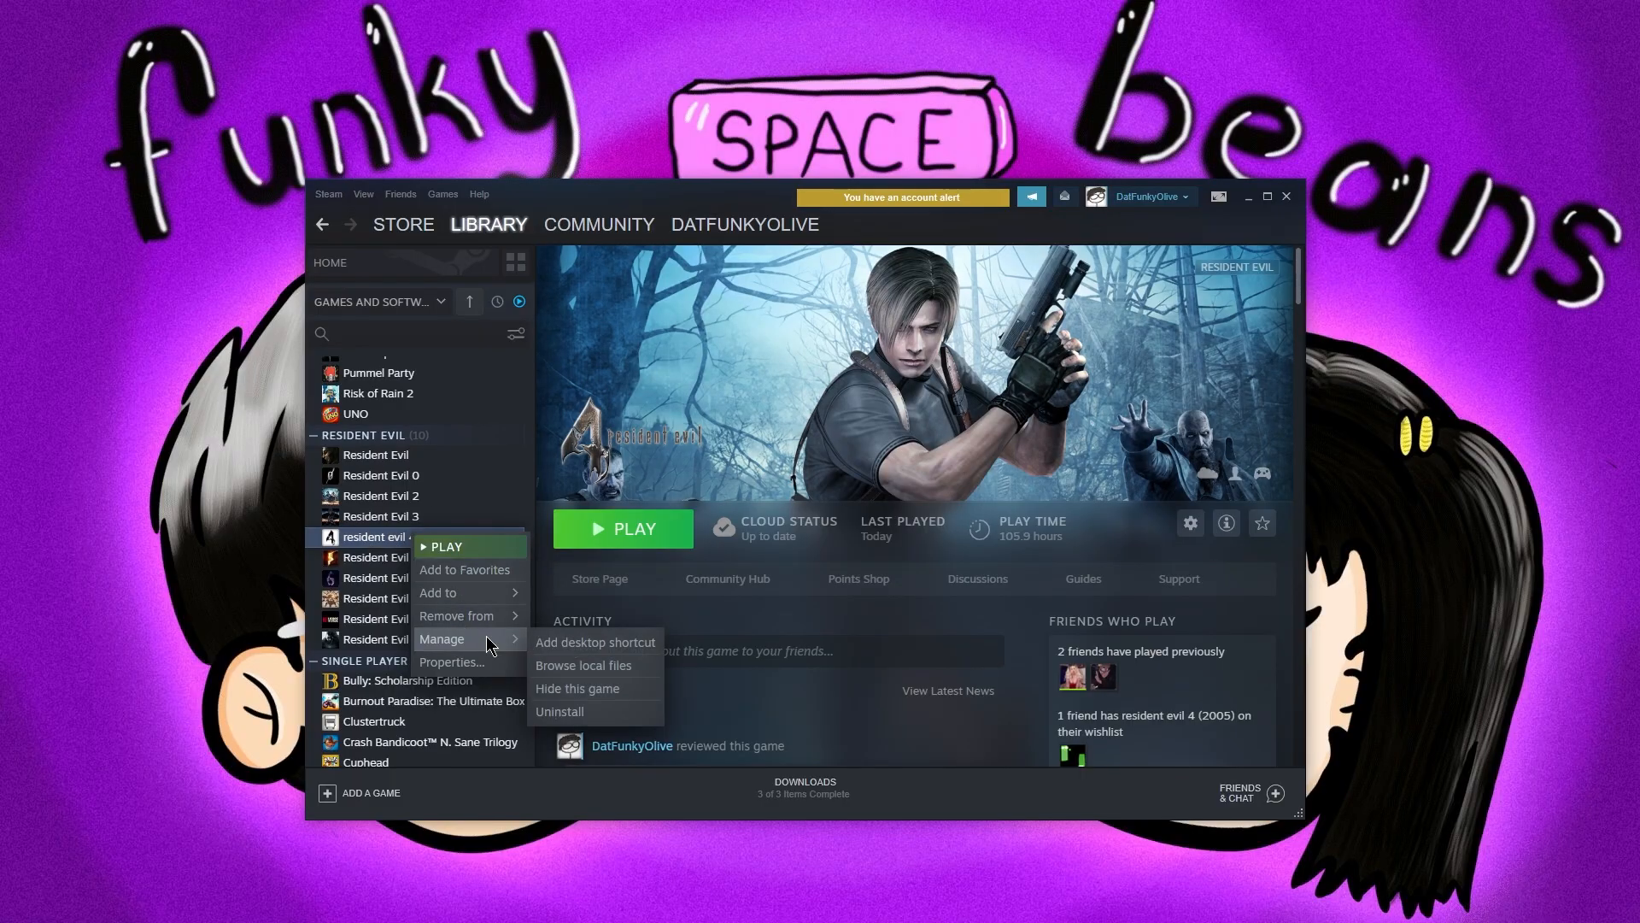
pyautogui.click(620, 666)
pyautogui.moveTo(0, 85); pyautogui.dragTo(1010, 312)
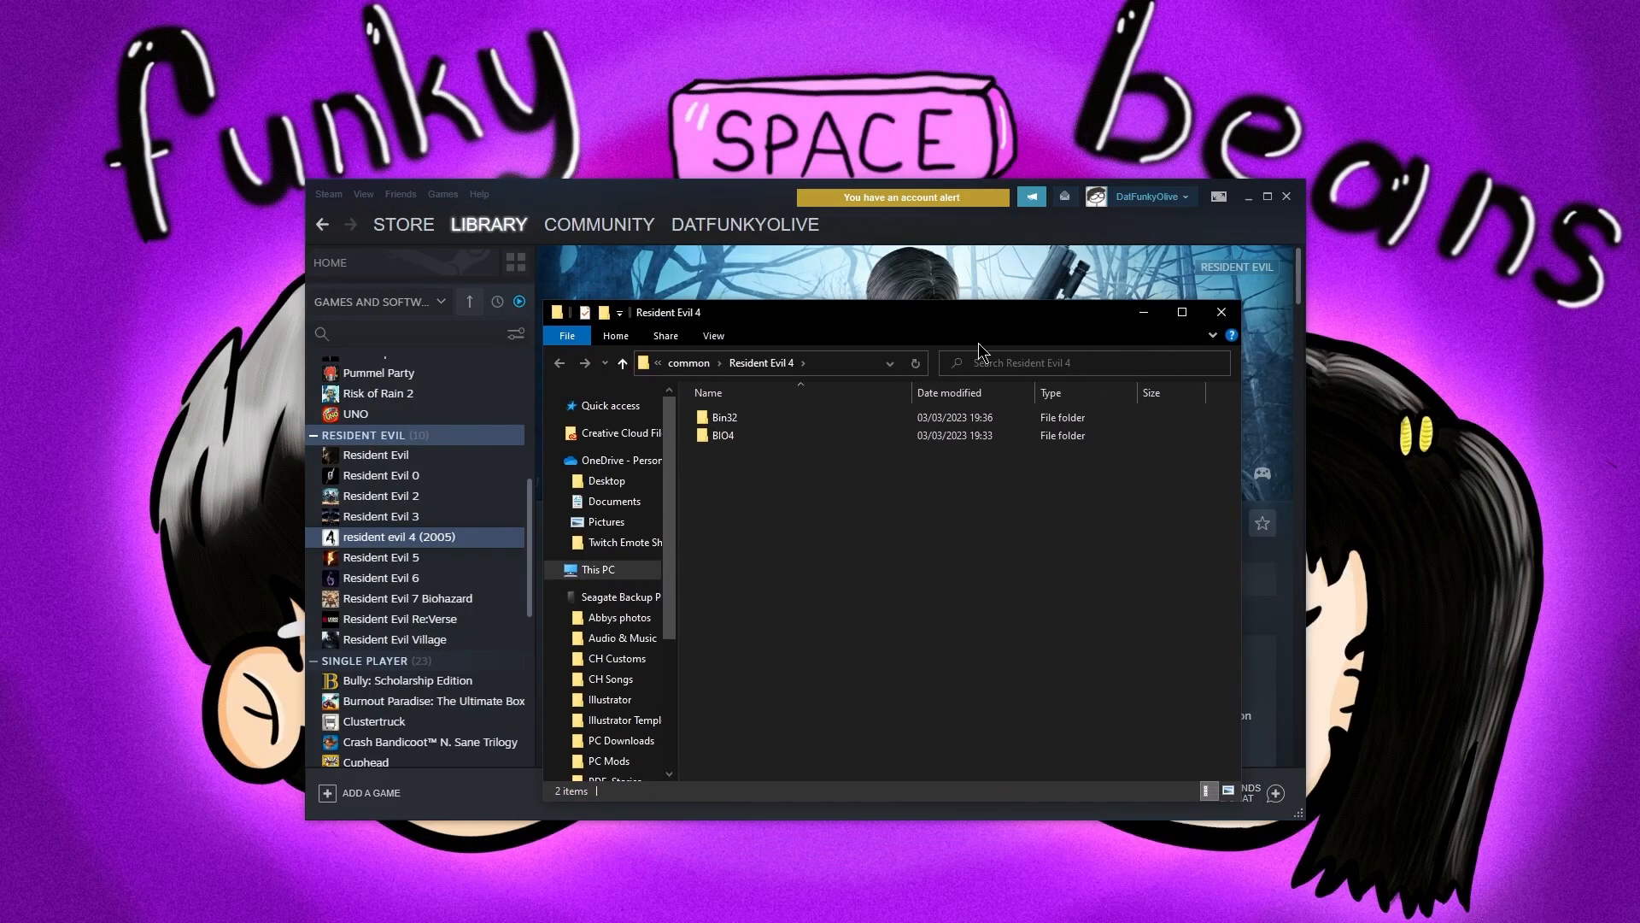
pyautogui.doubleClick(749, 419)
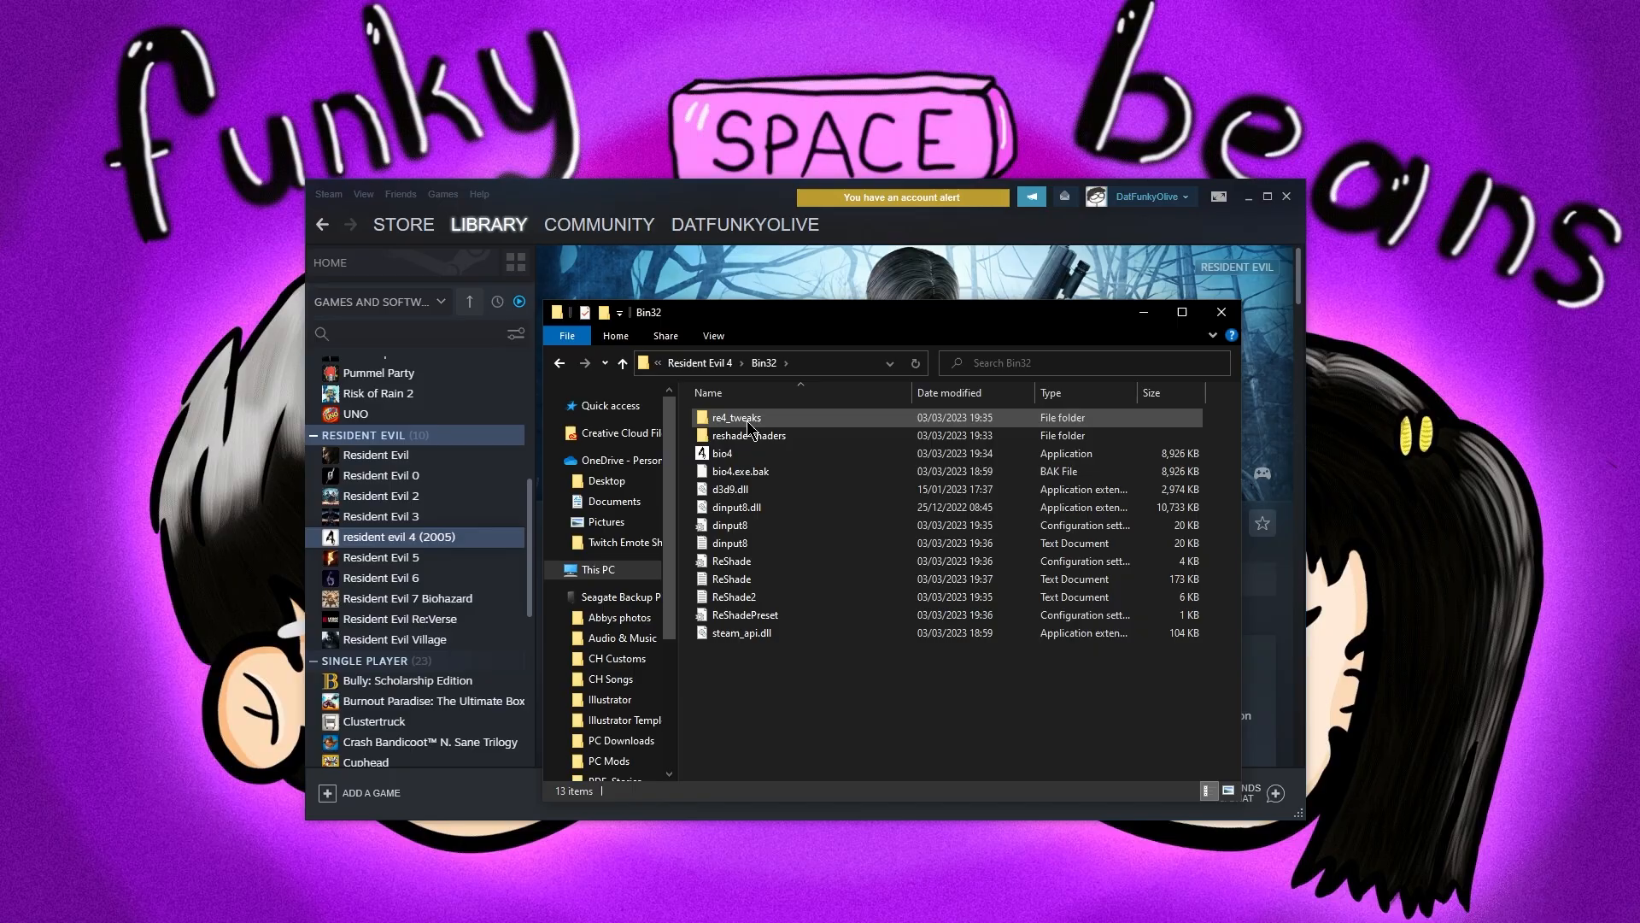
# Delete everything in the Bin32 folder except the bio4 application, including the re4_tweaks and reshade-shaders folders, and close the folder
pyautogui.moveTo(827, 687); pyautogui.dragTo(736, 474)
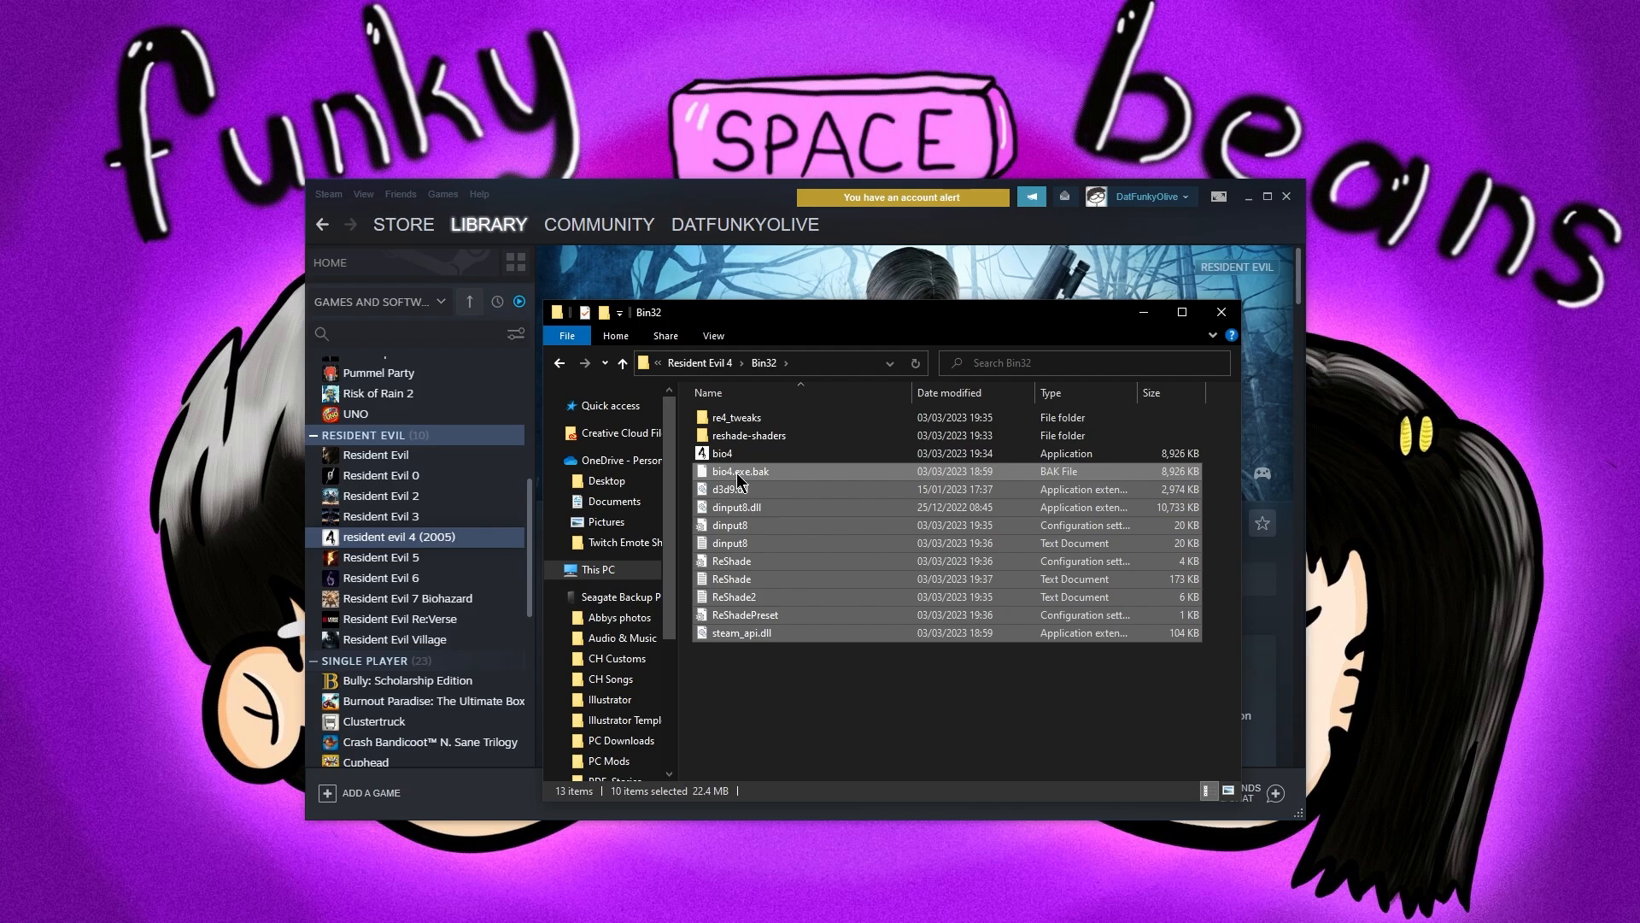
pyautogui.press('Delete')
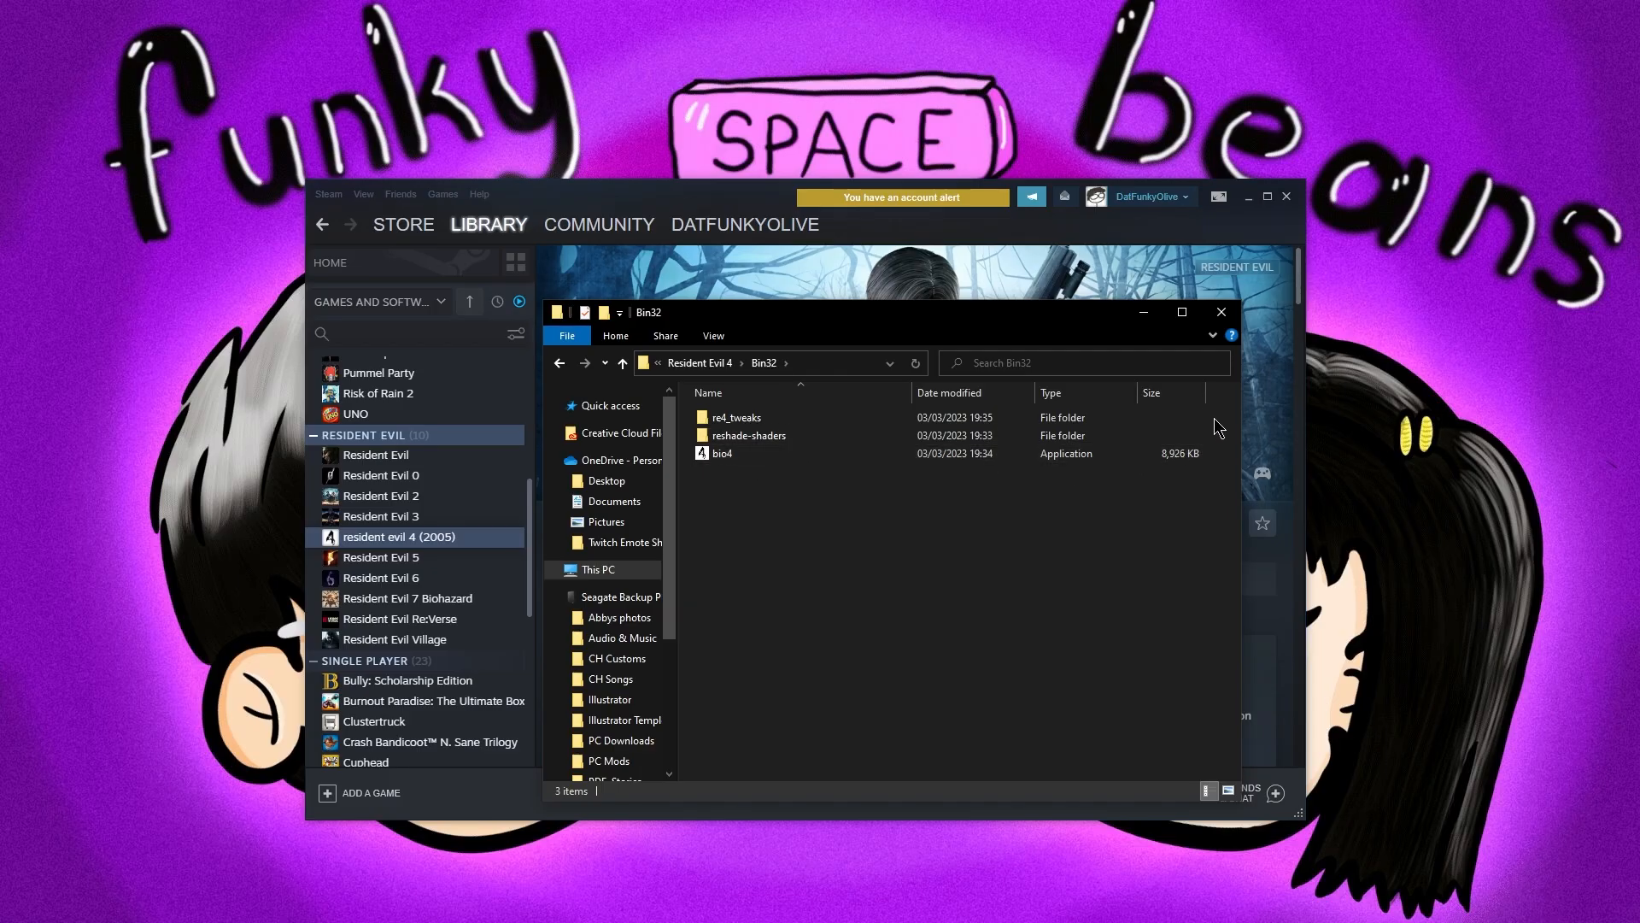
pyautogui.moveTo(1213, 413); pyautogui.dragTo(1198, 457)
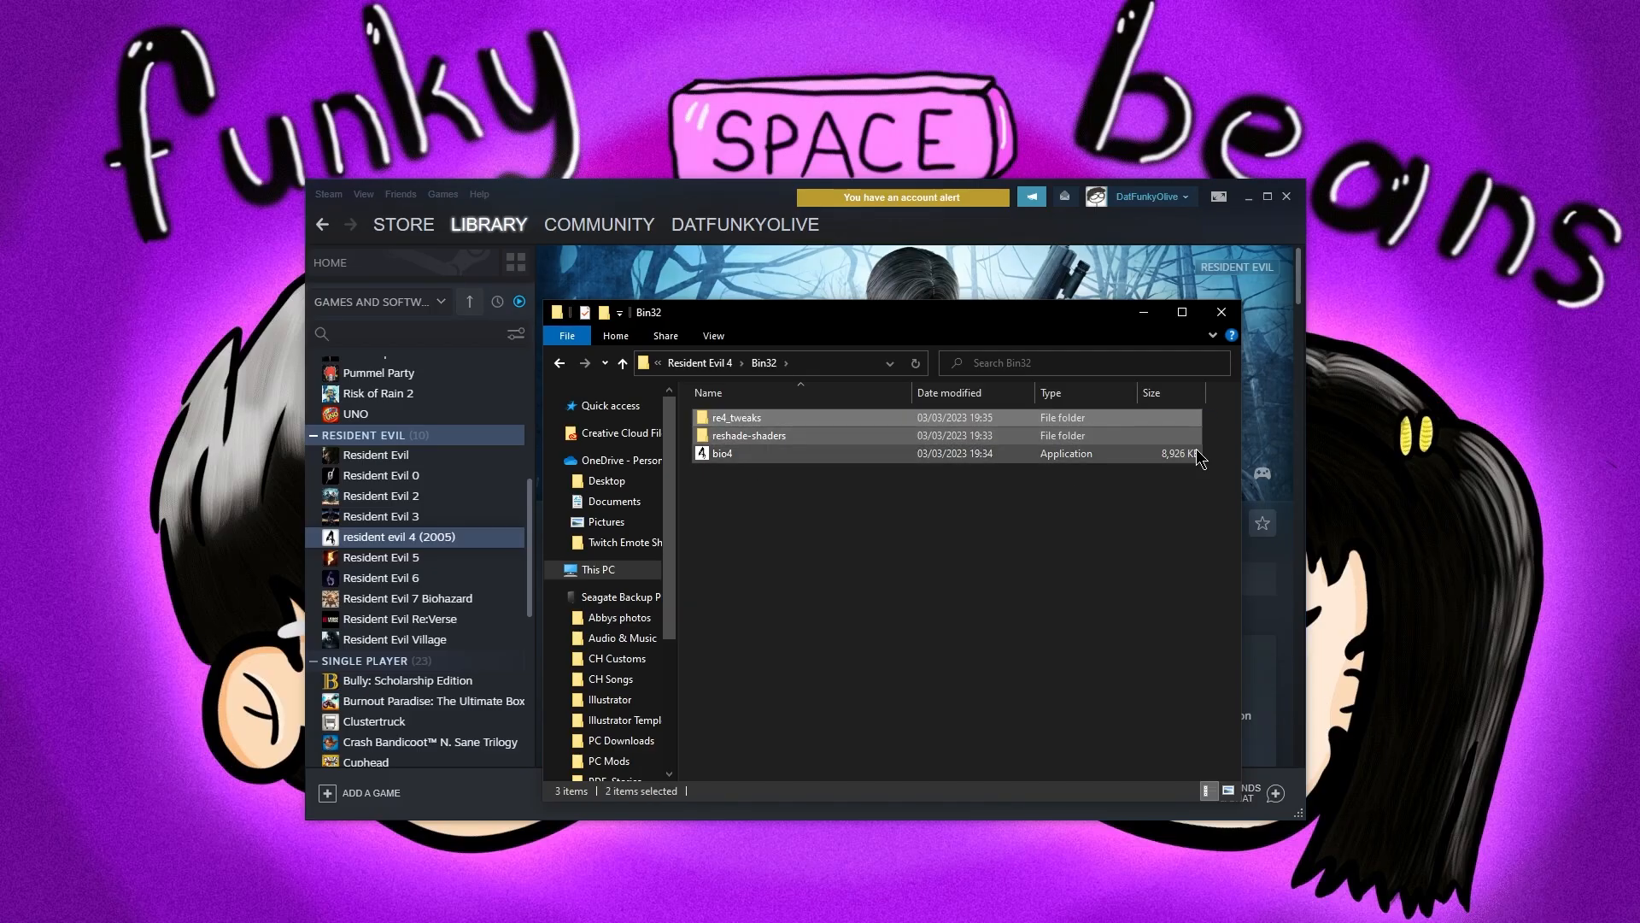
pyautogui.press('Delete')
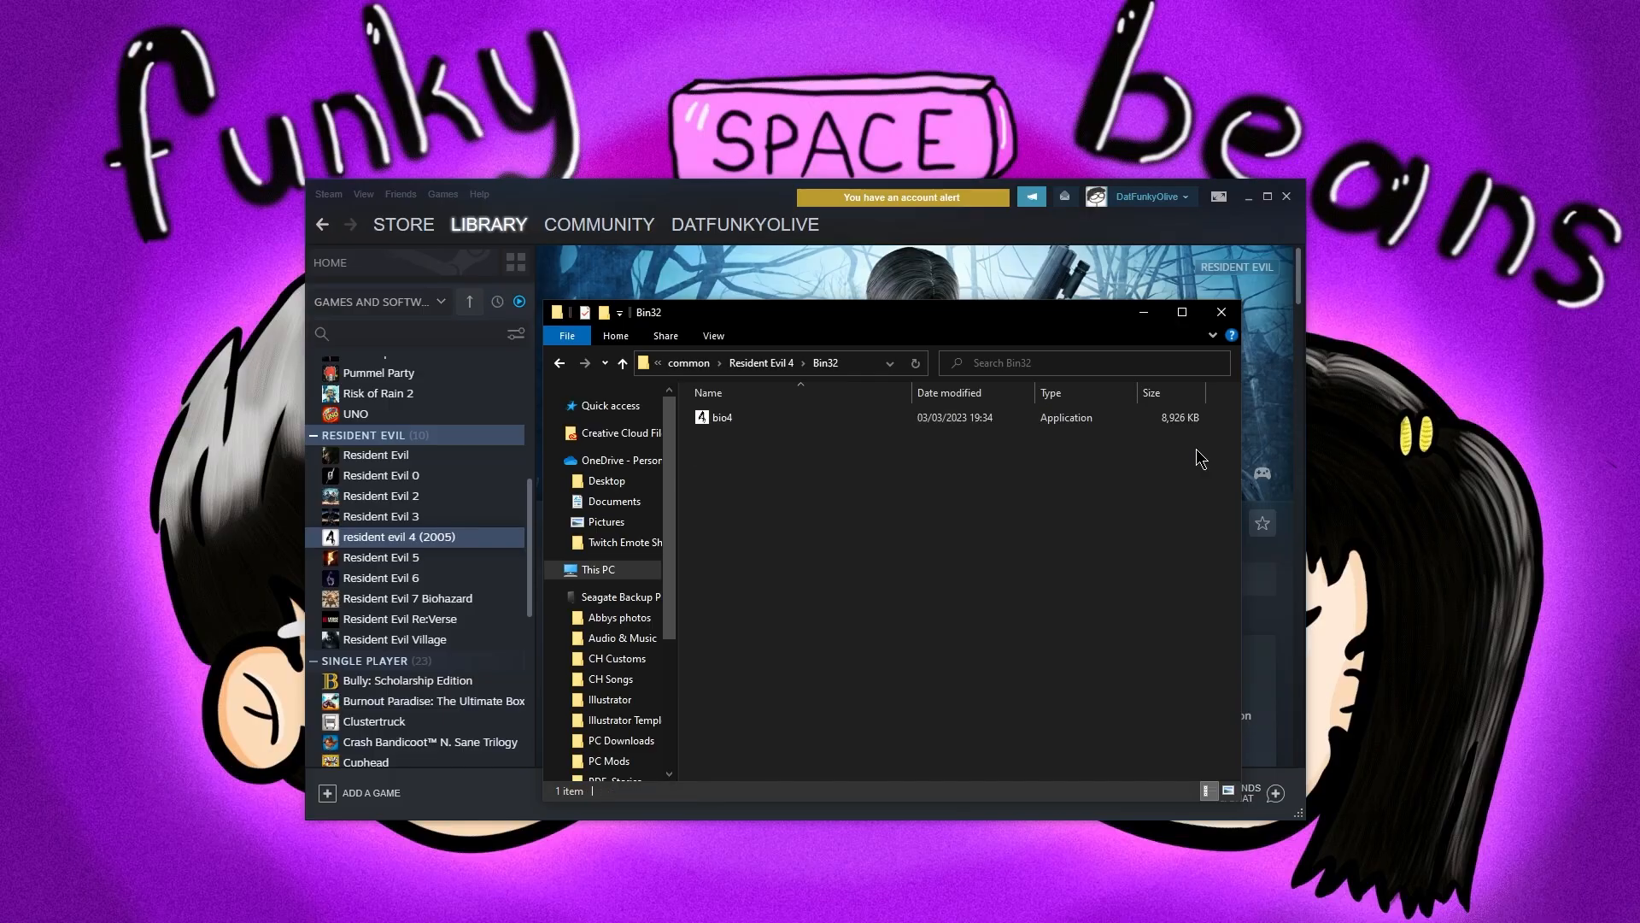
pyautogui.click(1223, 314)
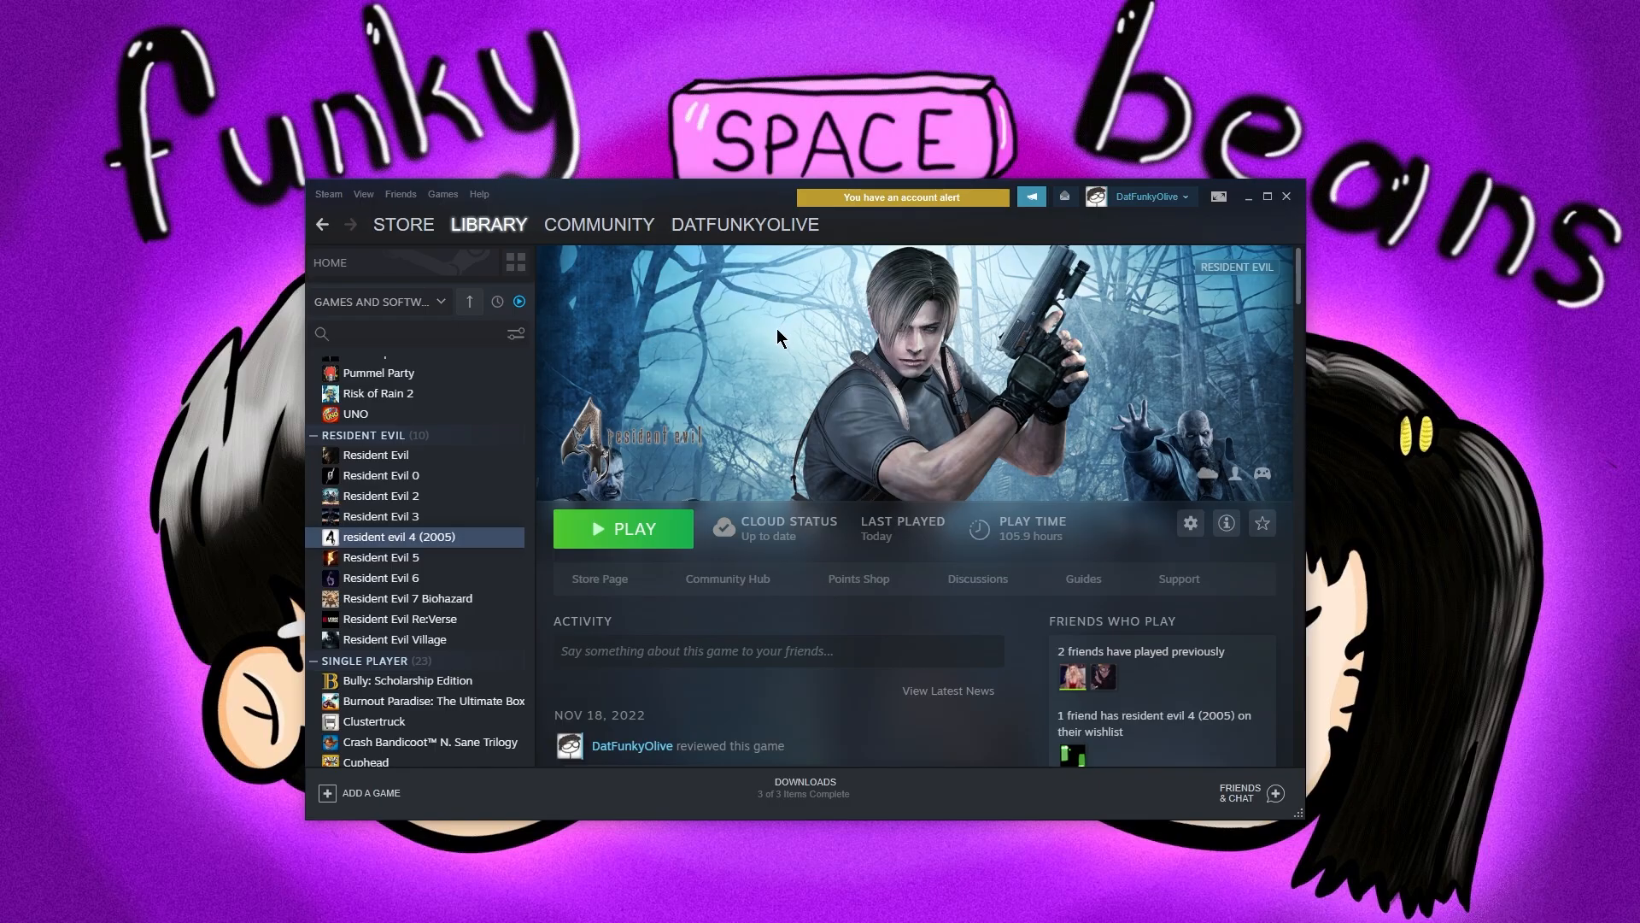
# Open the Steam library folders storage manager from the download settings
pyautogui.rightClick(442, 537)
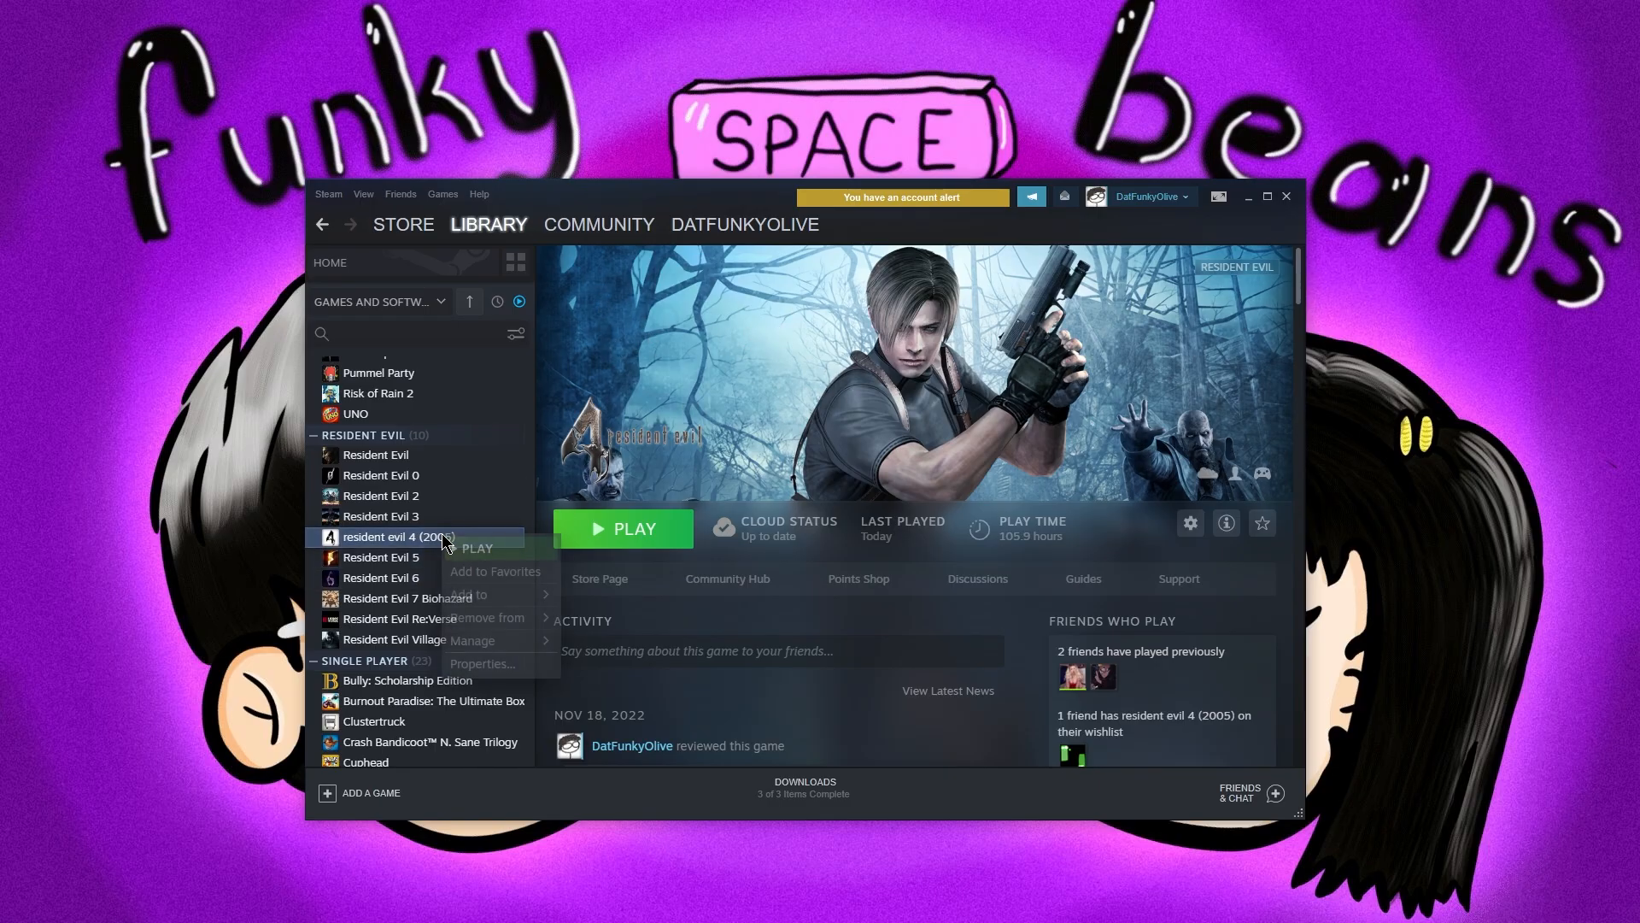
pyautogui.click(733, 395)
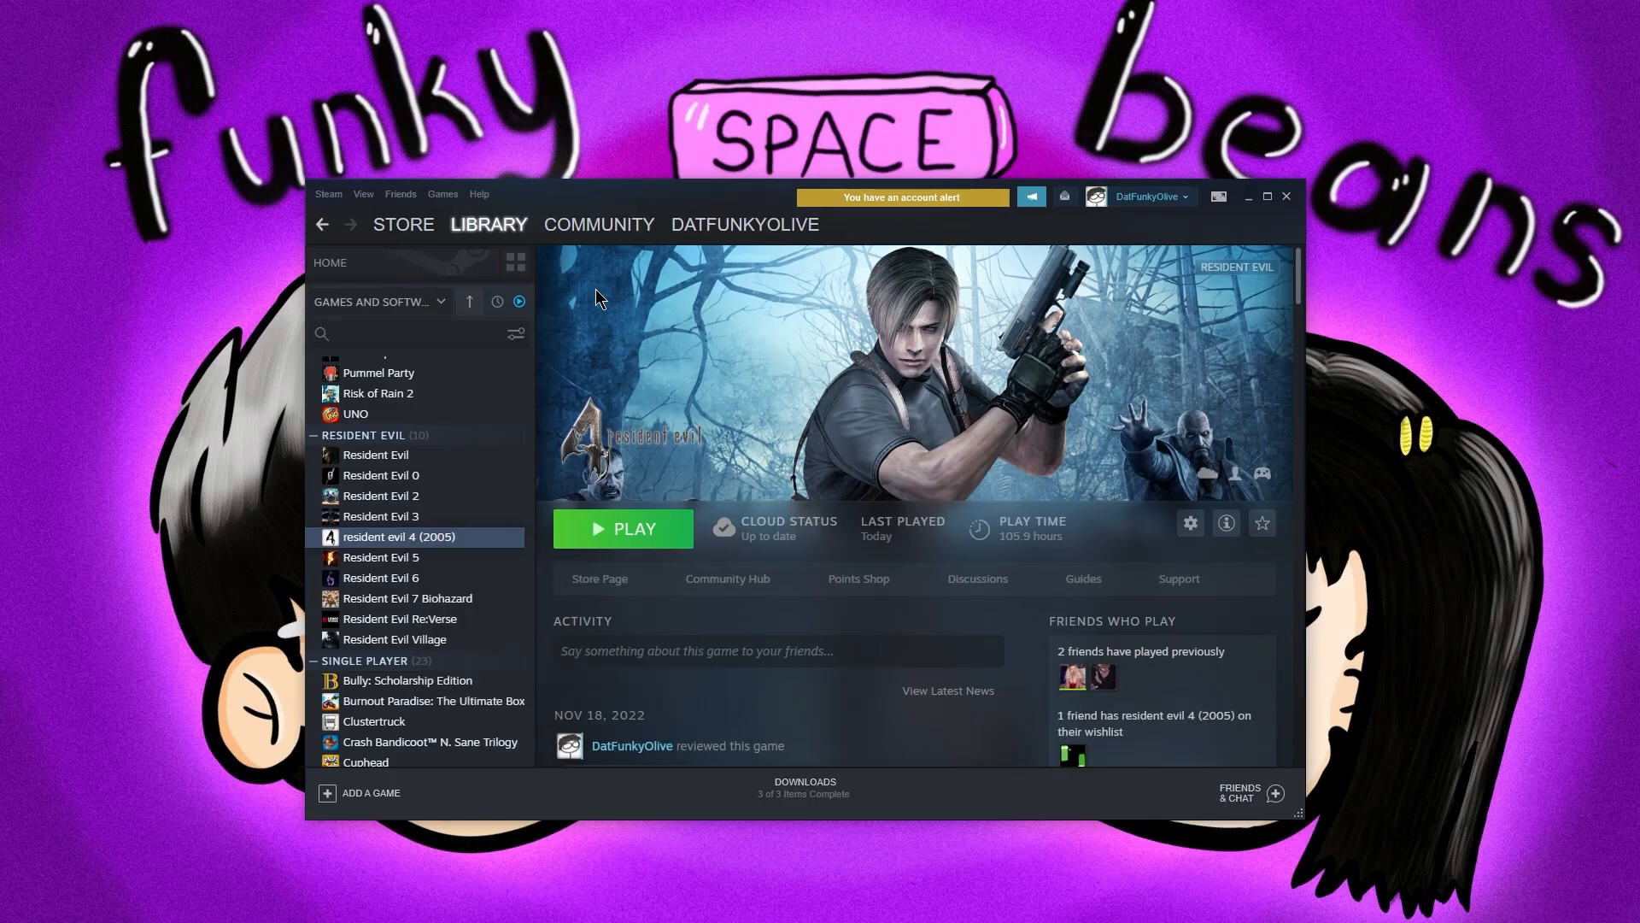
pyautogui.click(331, 196)
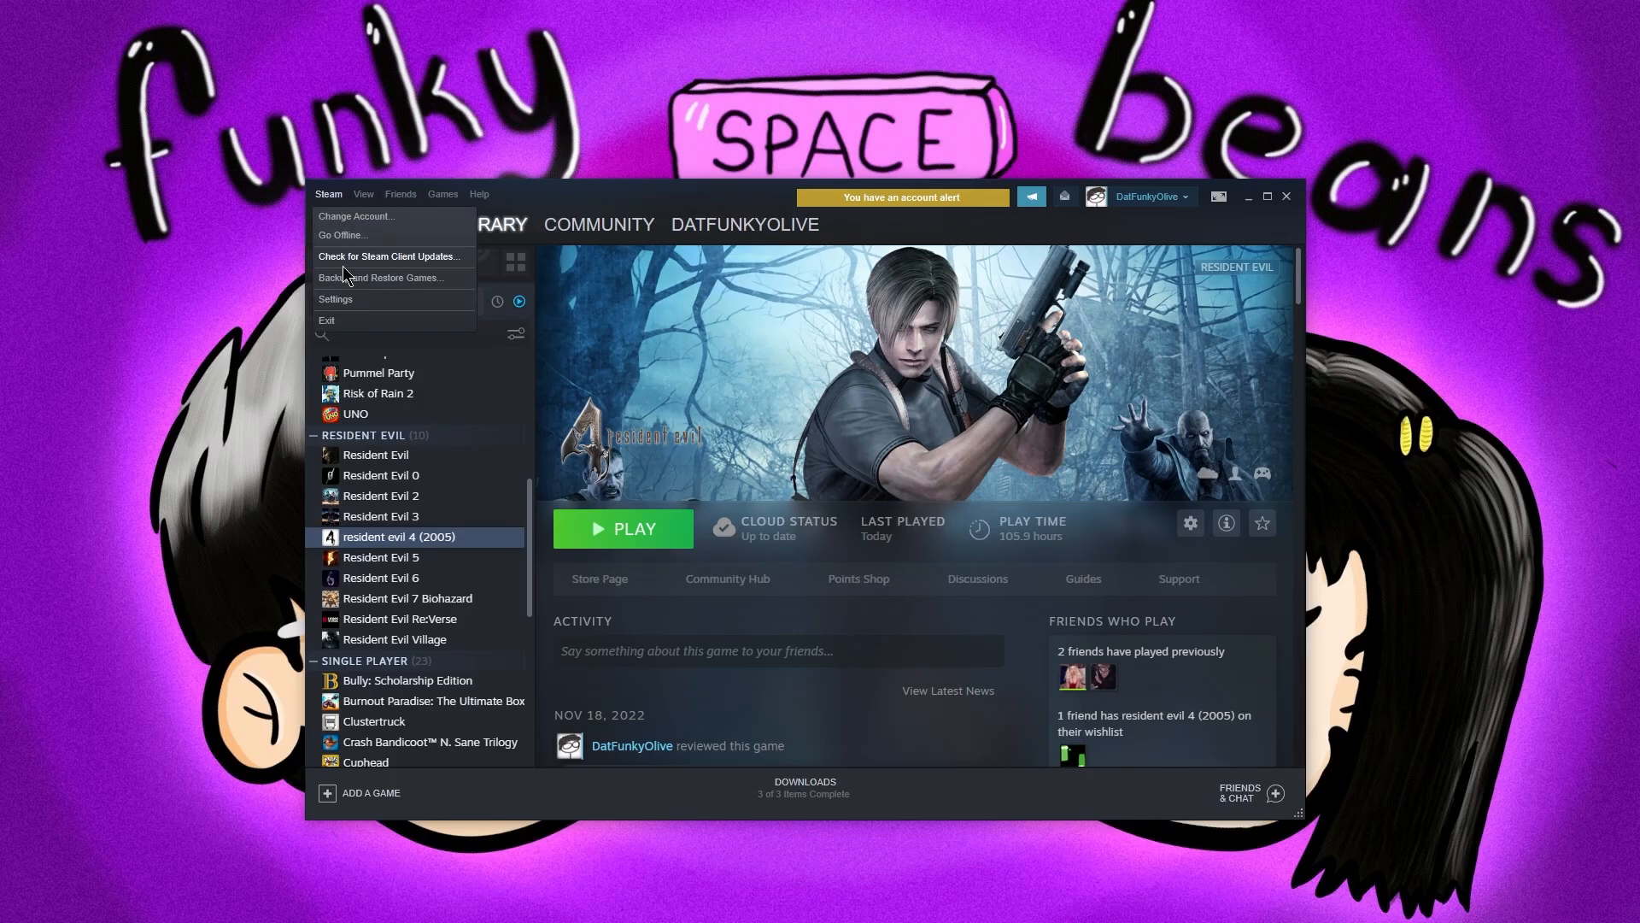
pyautogui.click(349, 300)
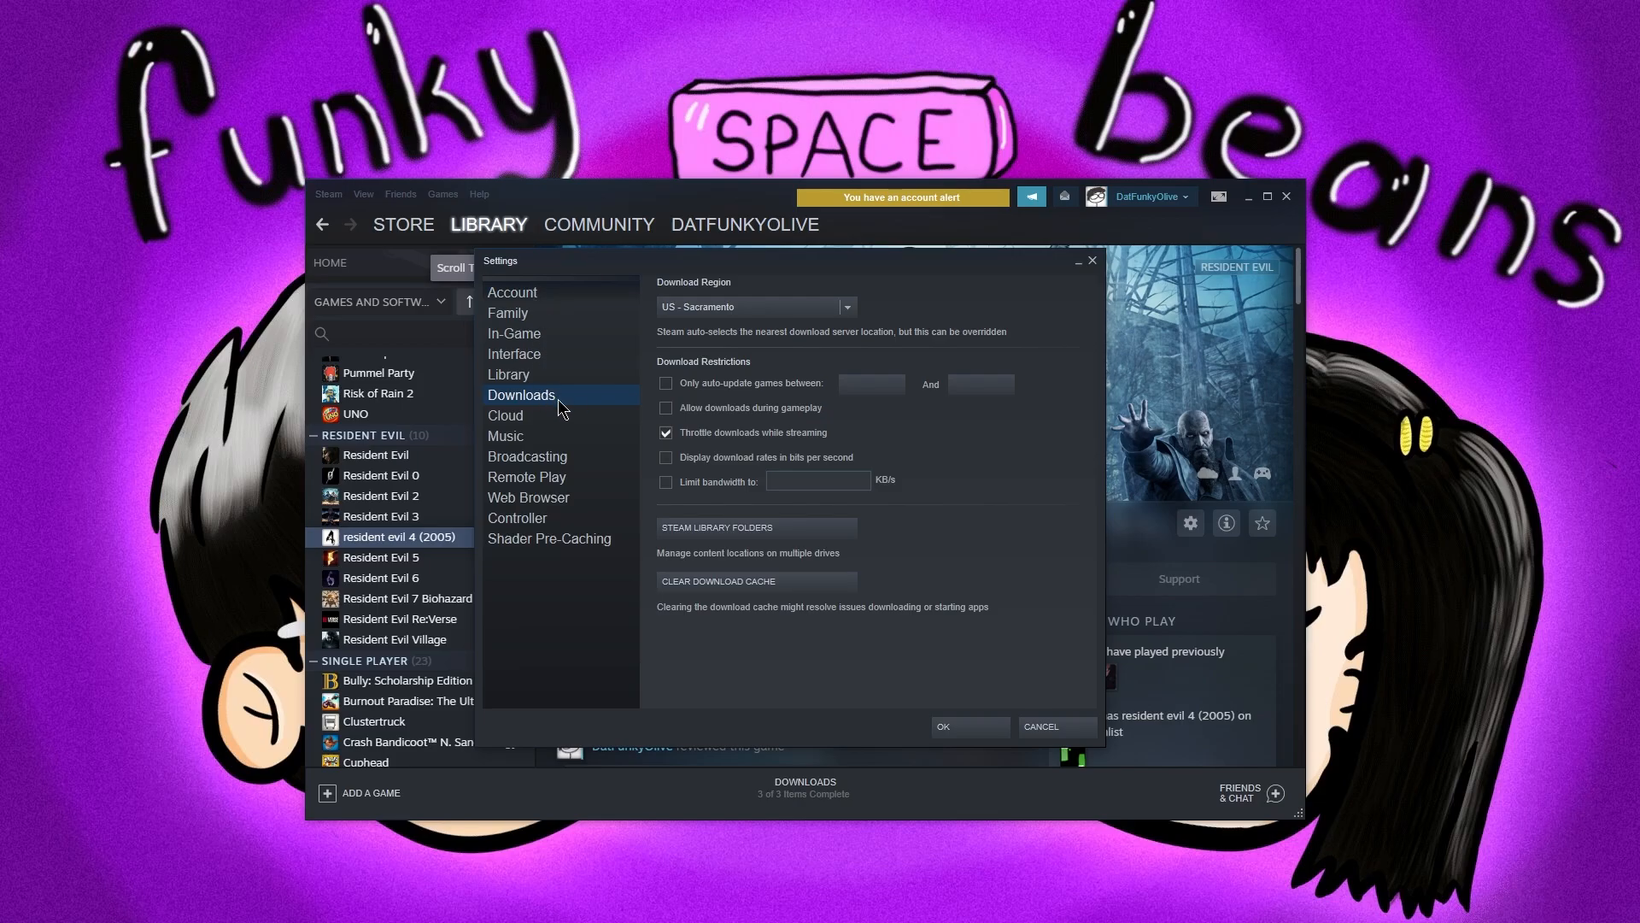
pyautogui.click(727, 530)
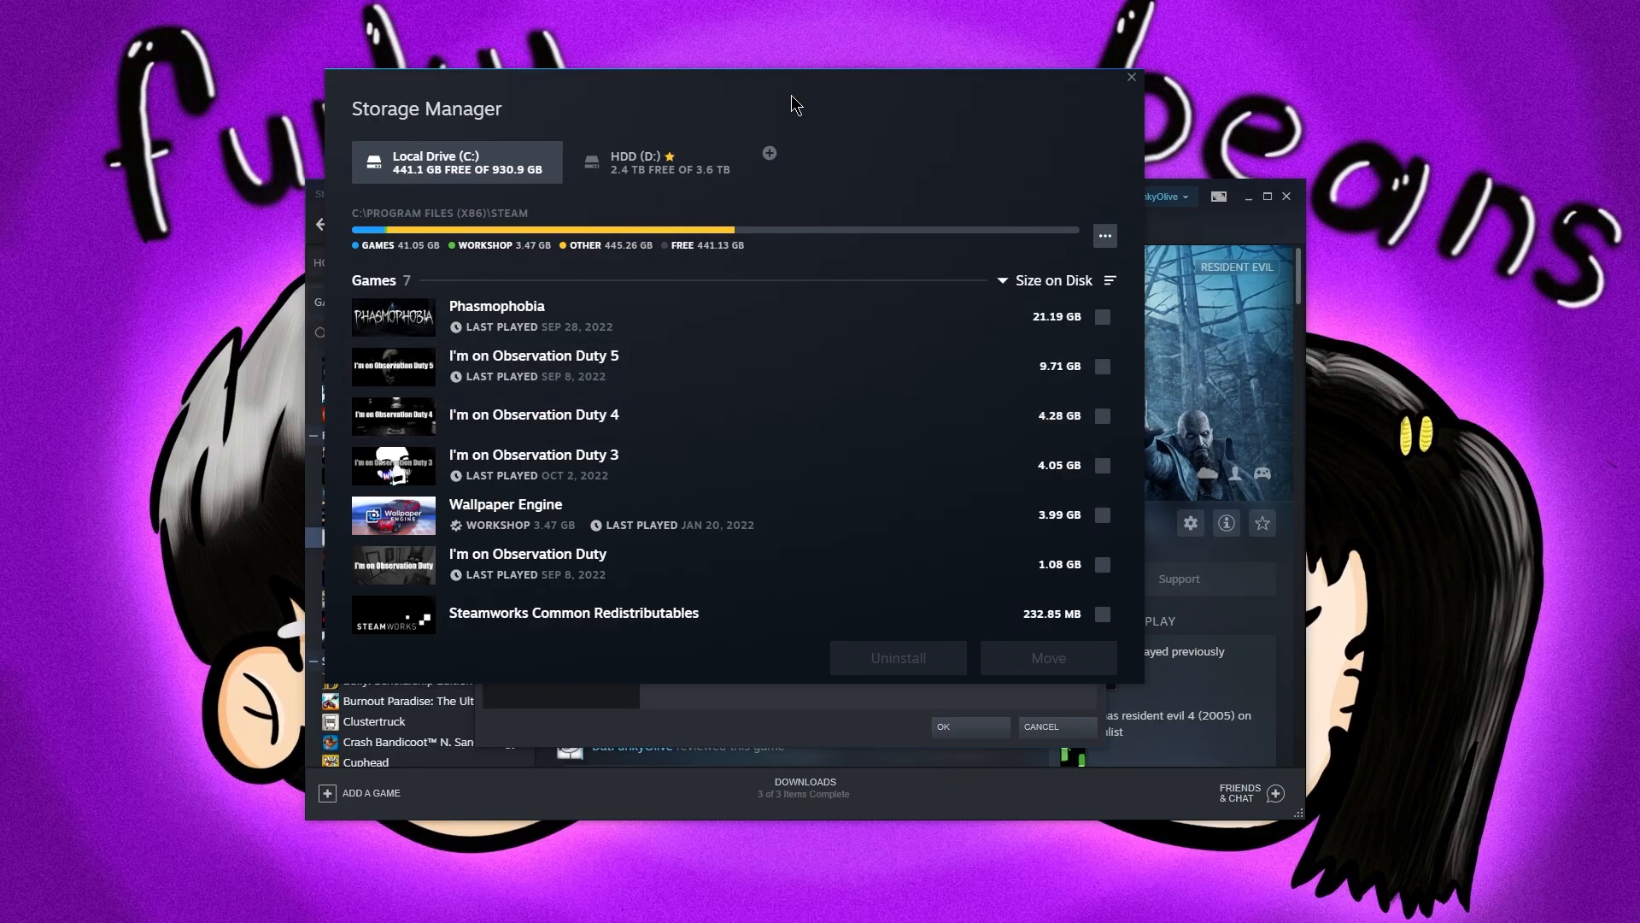
# Uninstall resident evil 4 (2005) from the HDD (D:) library and close the storage manager and settings
pyautogui.moveTo(718, 75); pyautogui.dragTo(794, 236)
pyautogui.click(745, 323)
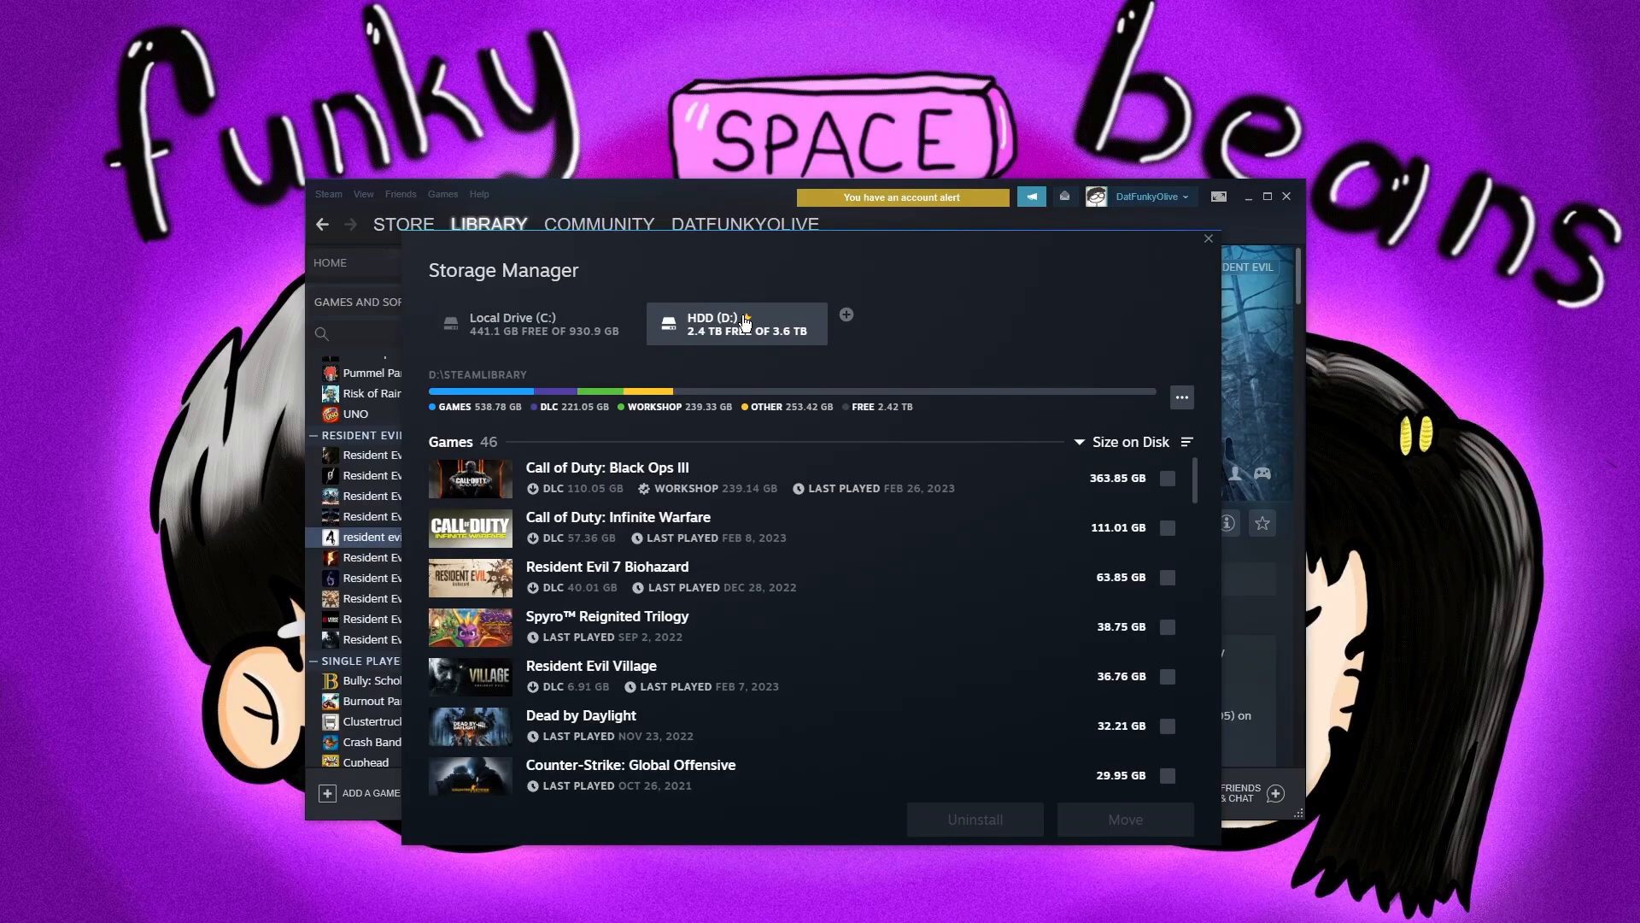
pyautogui.scroll(-1, 716, 614)
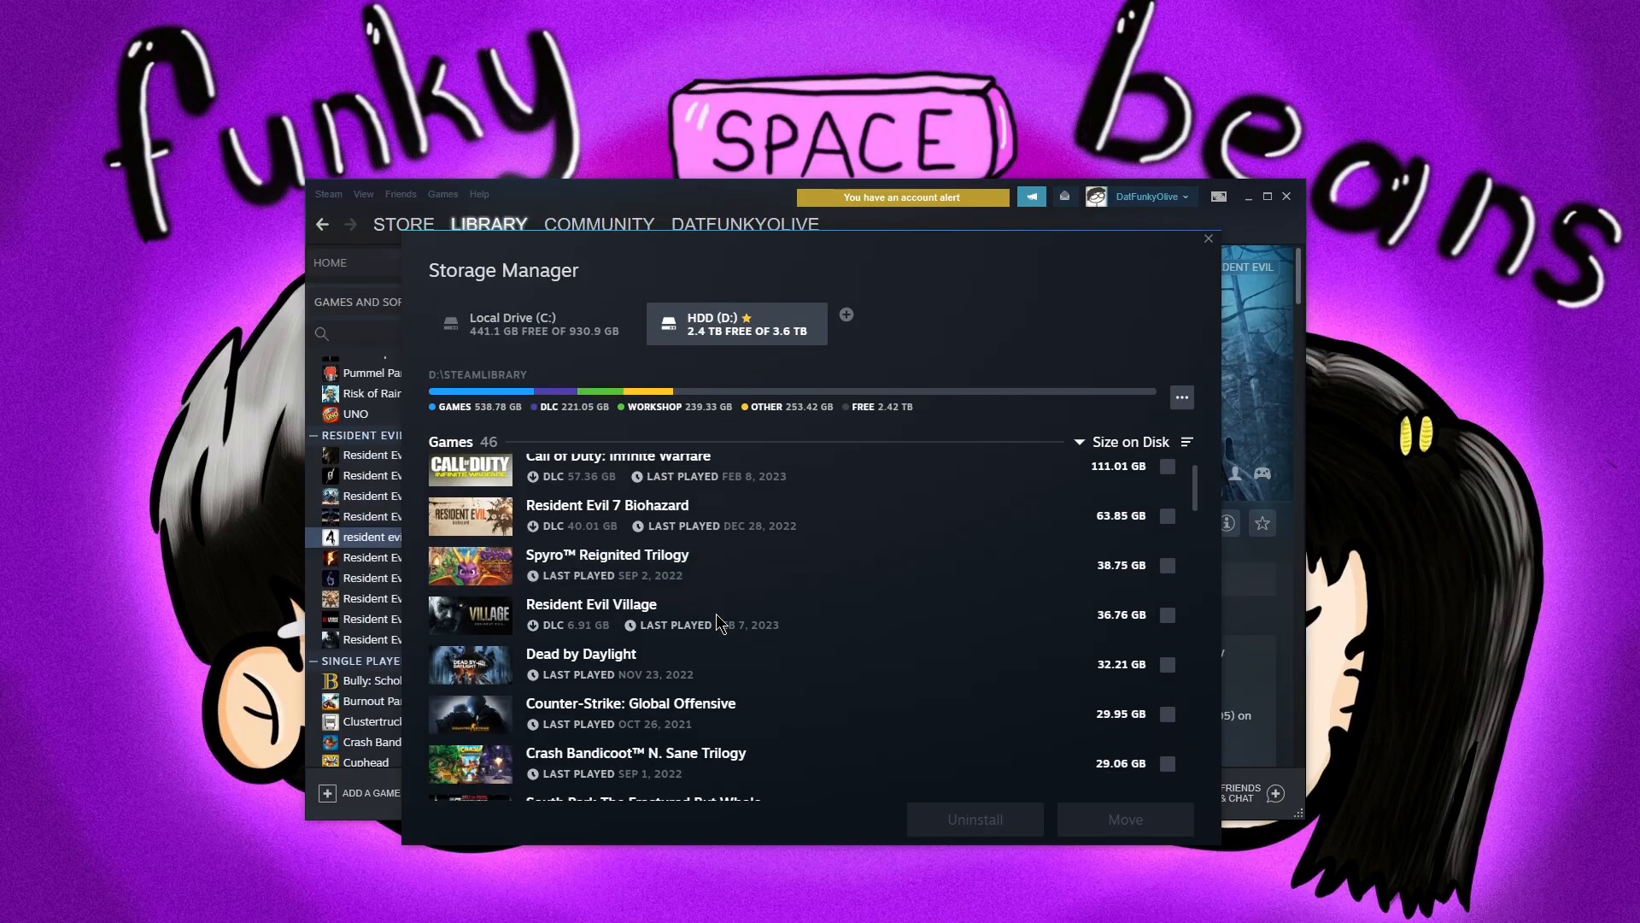
pyautogui.scroll(-10, 716, 613)
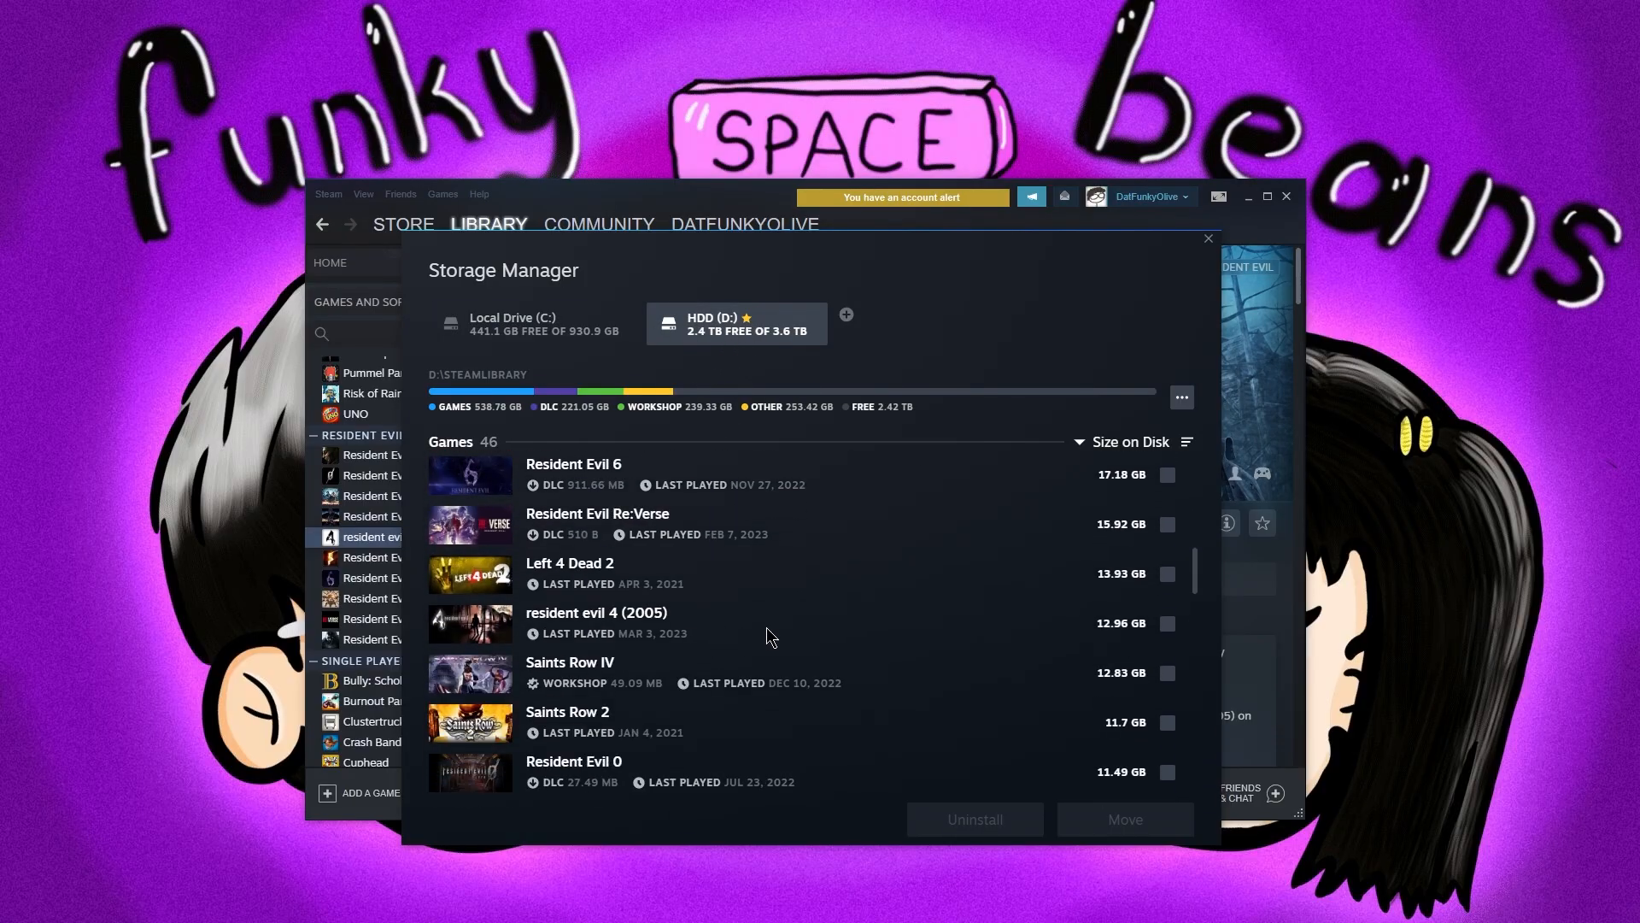
pyautogui.click(1167, 626)
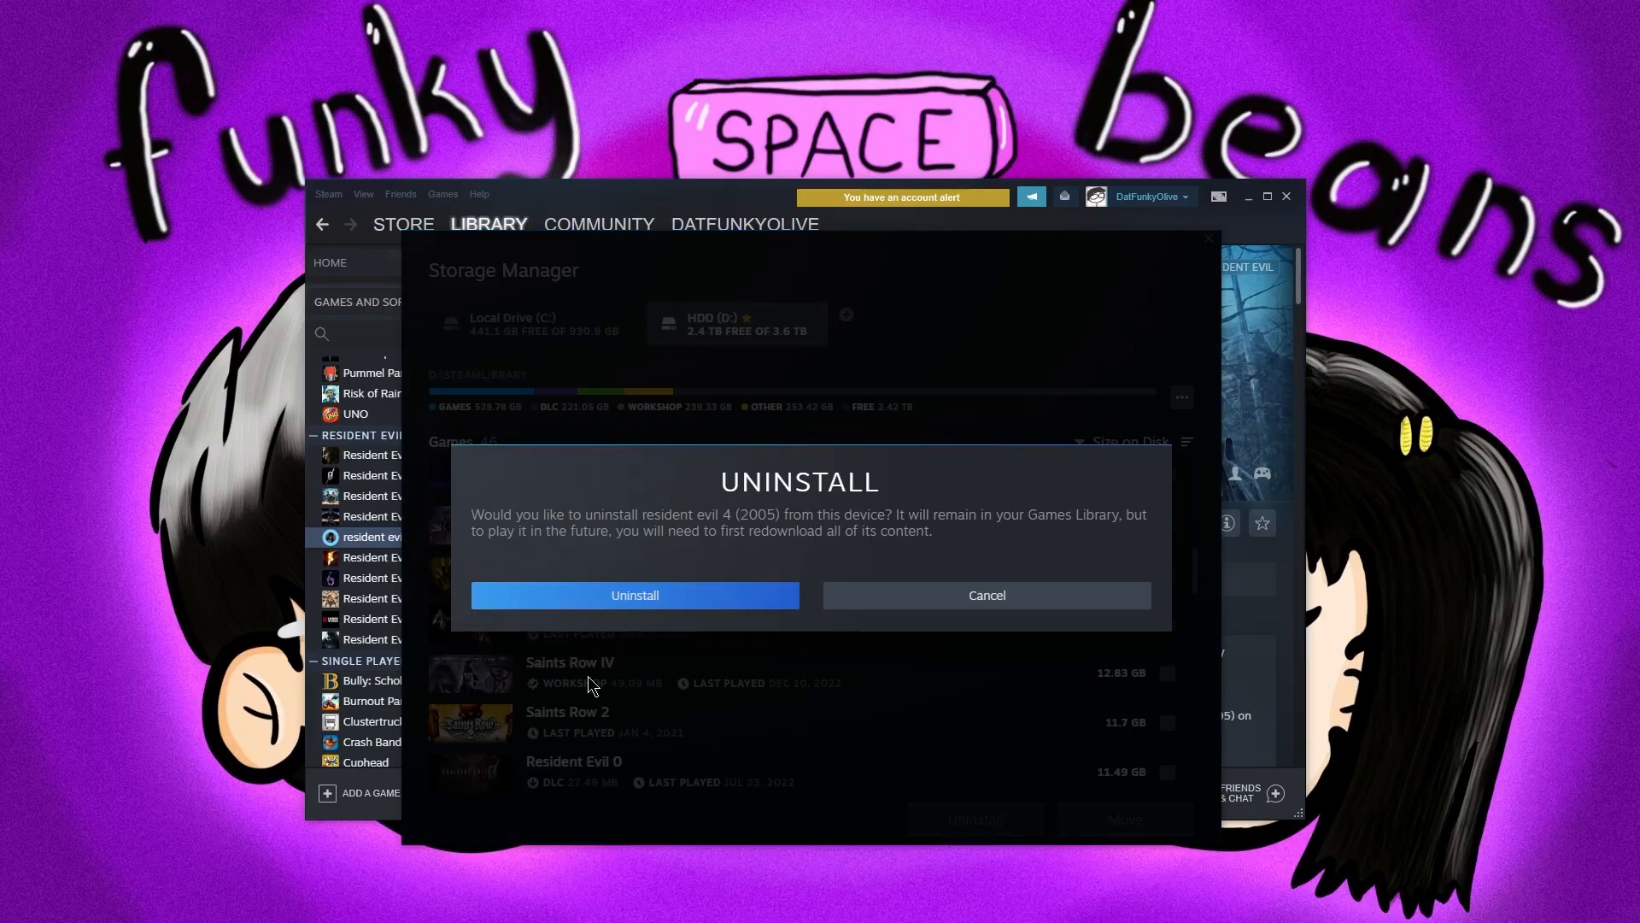
pyautogui.click(975, 820)
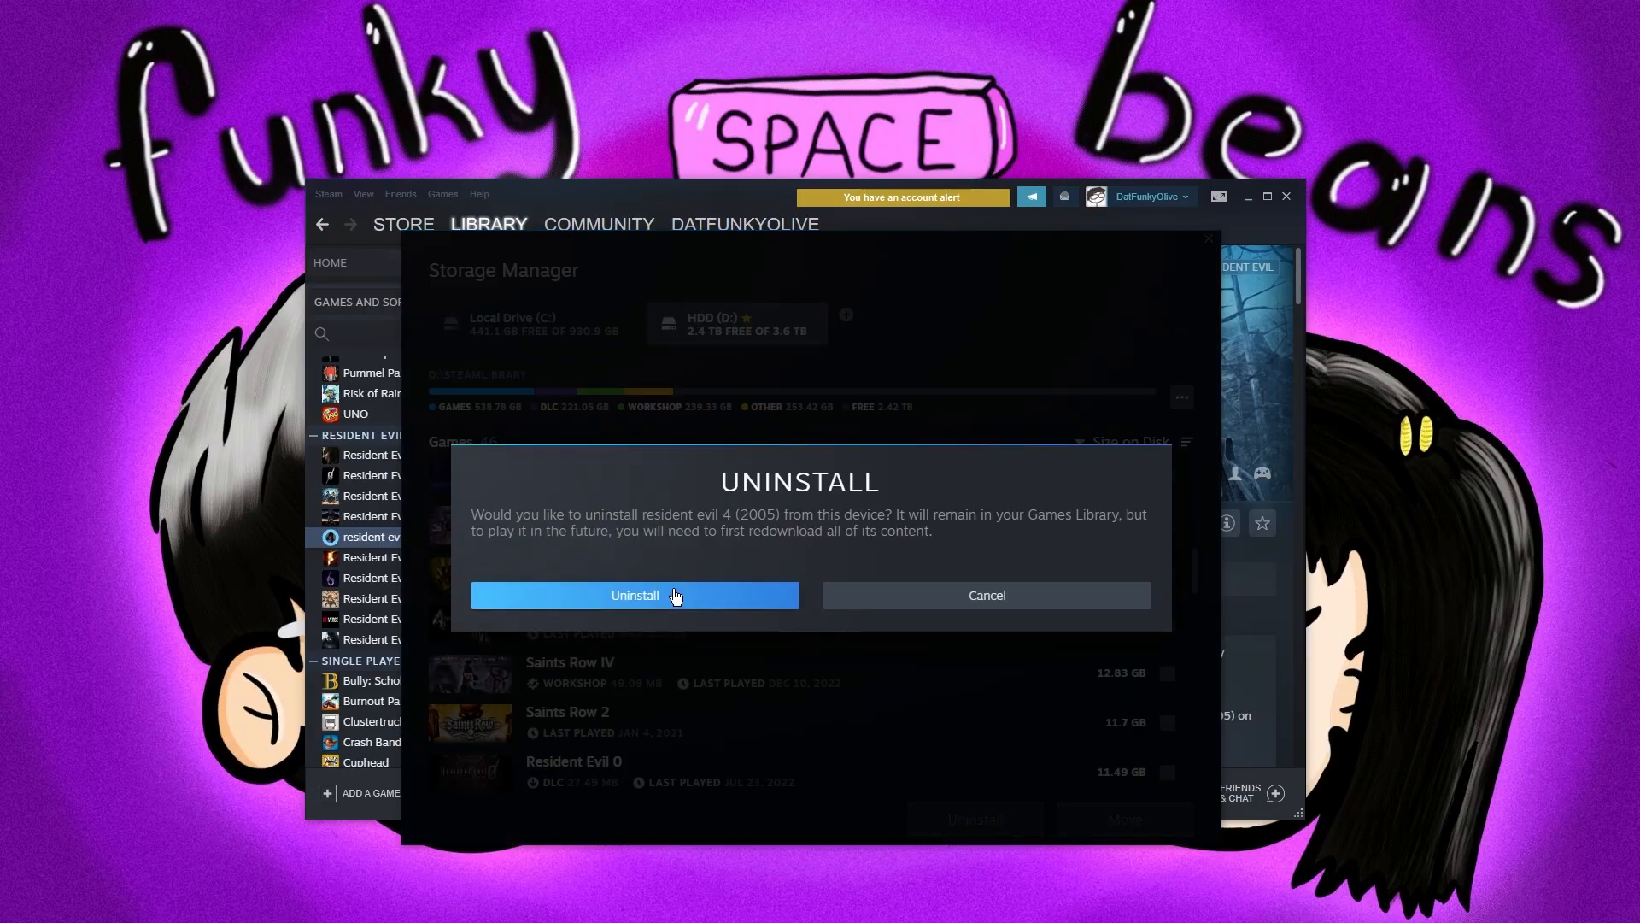
pyautogui.click(675, 596)
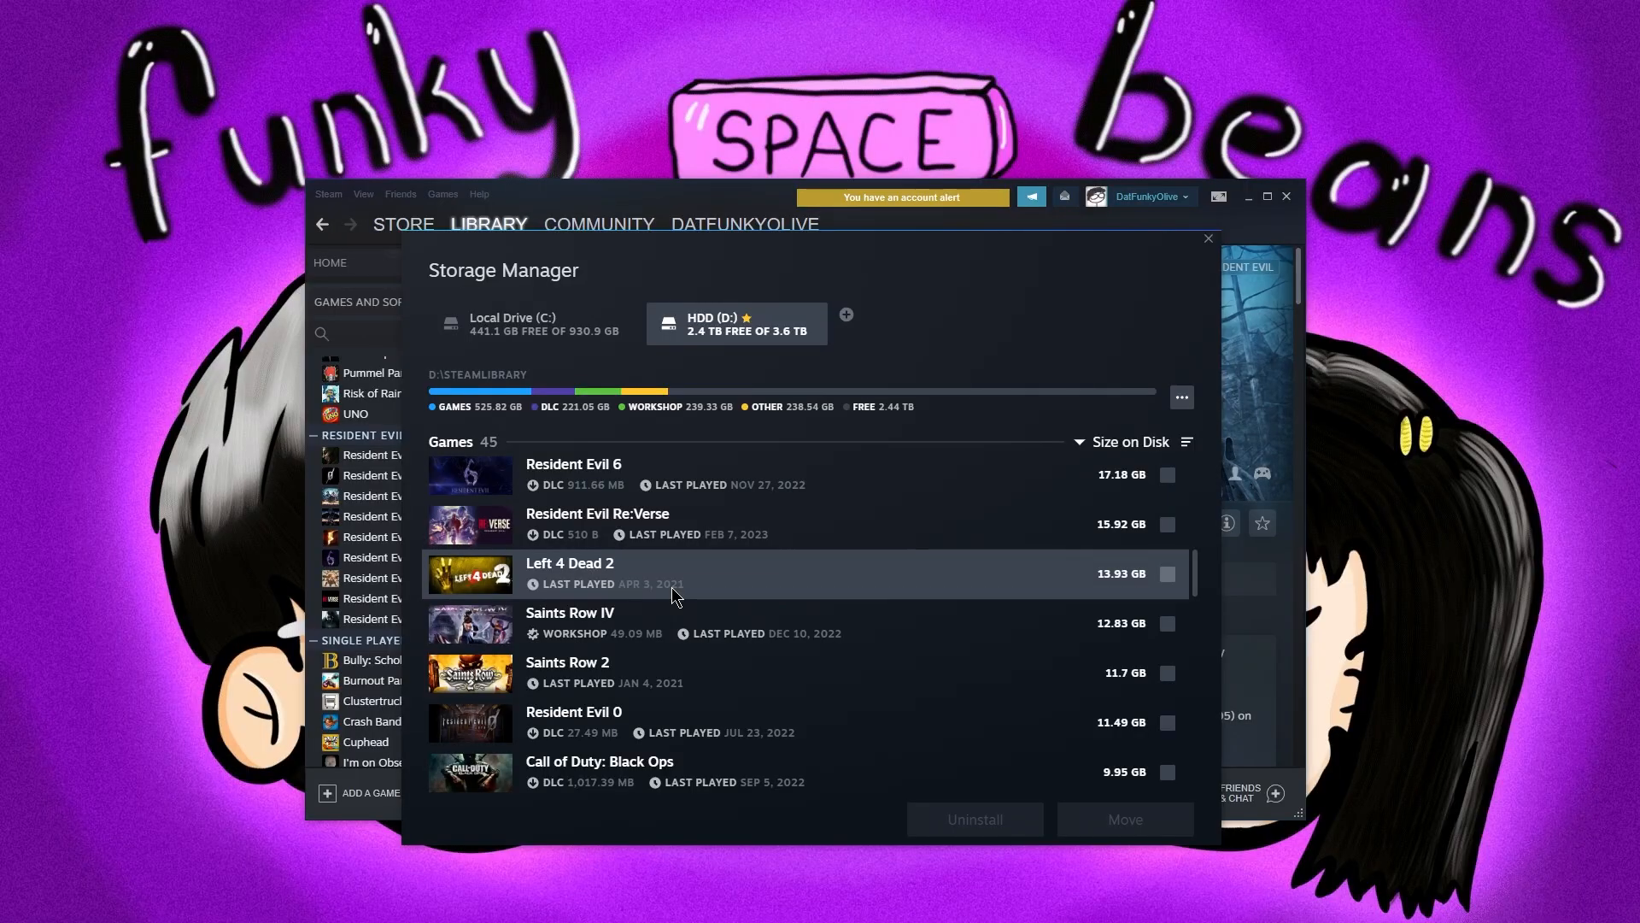
pyautogui.click(1208, 239)
pyautogui.click(1092, 260)
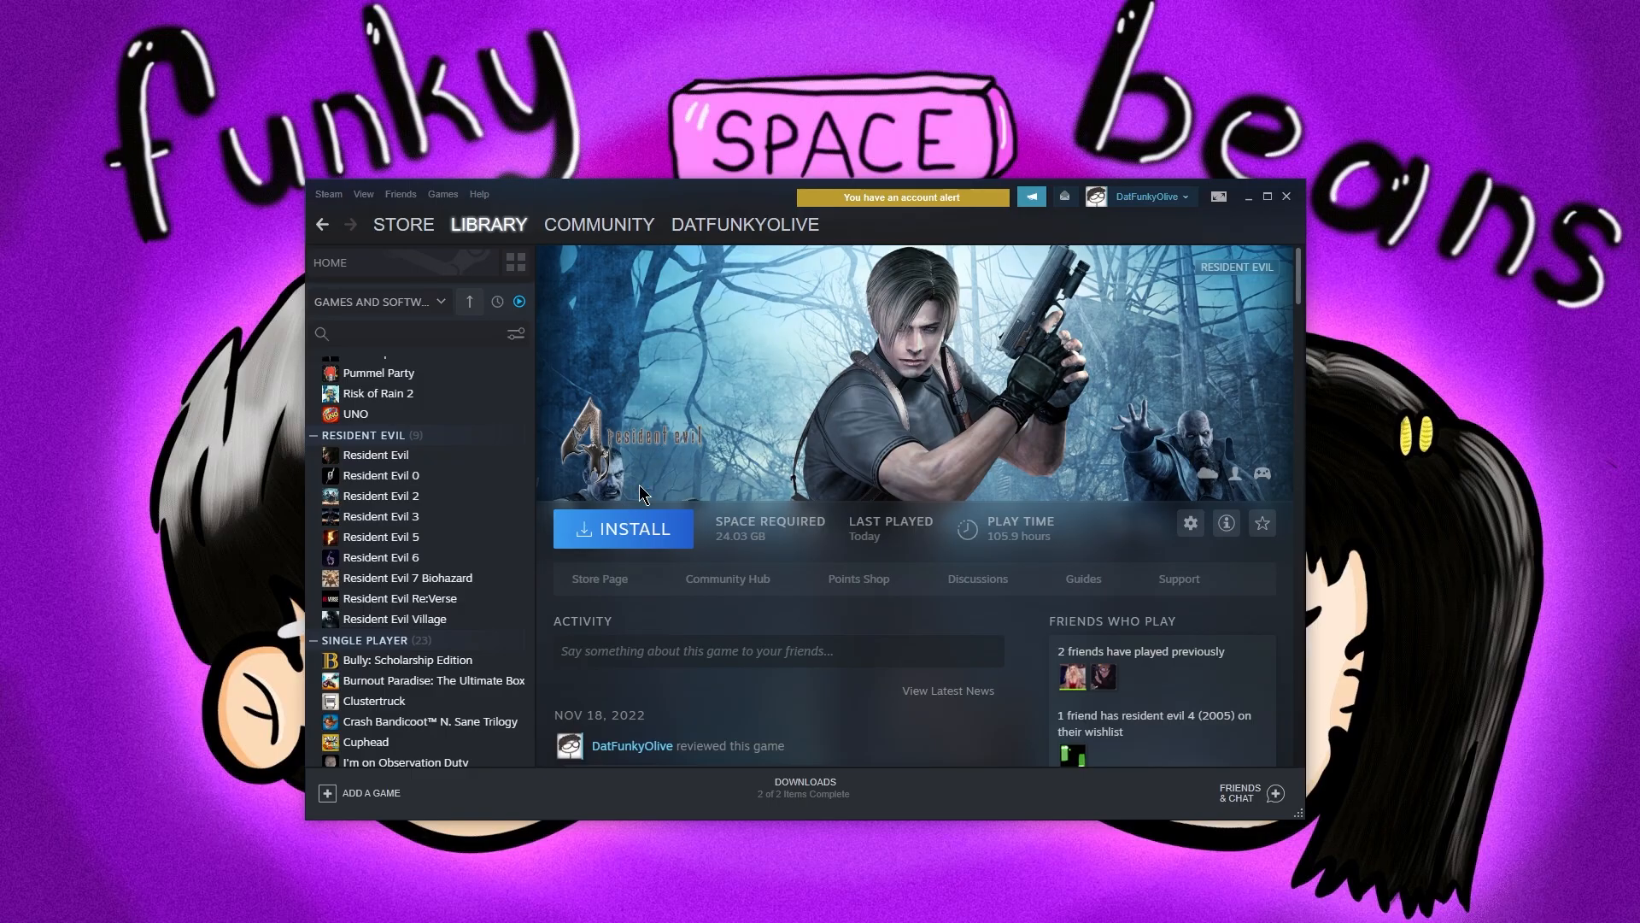
# Reinstall resident evil 4 (2005) from its library page
pyautogui.click(632, 529)
pyautogui.click(894, 612)
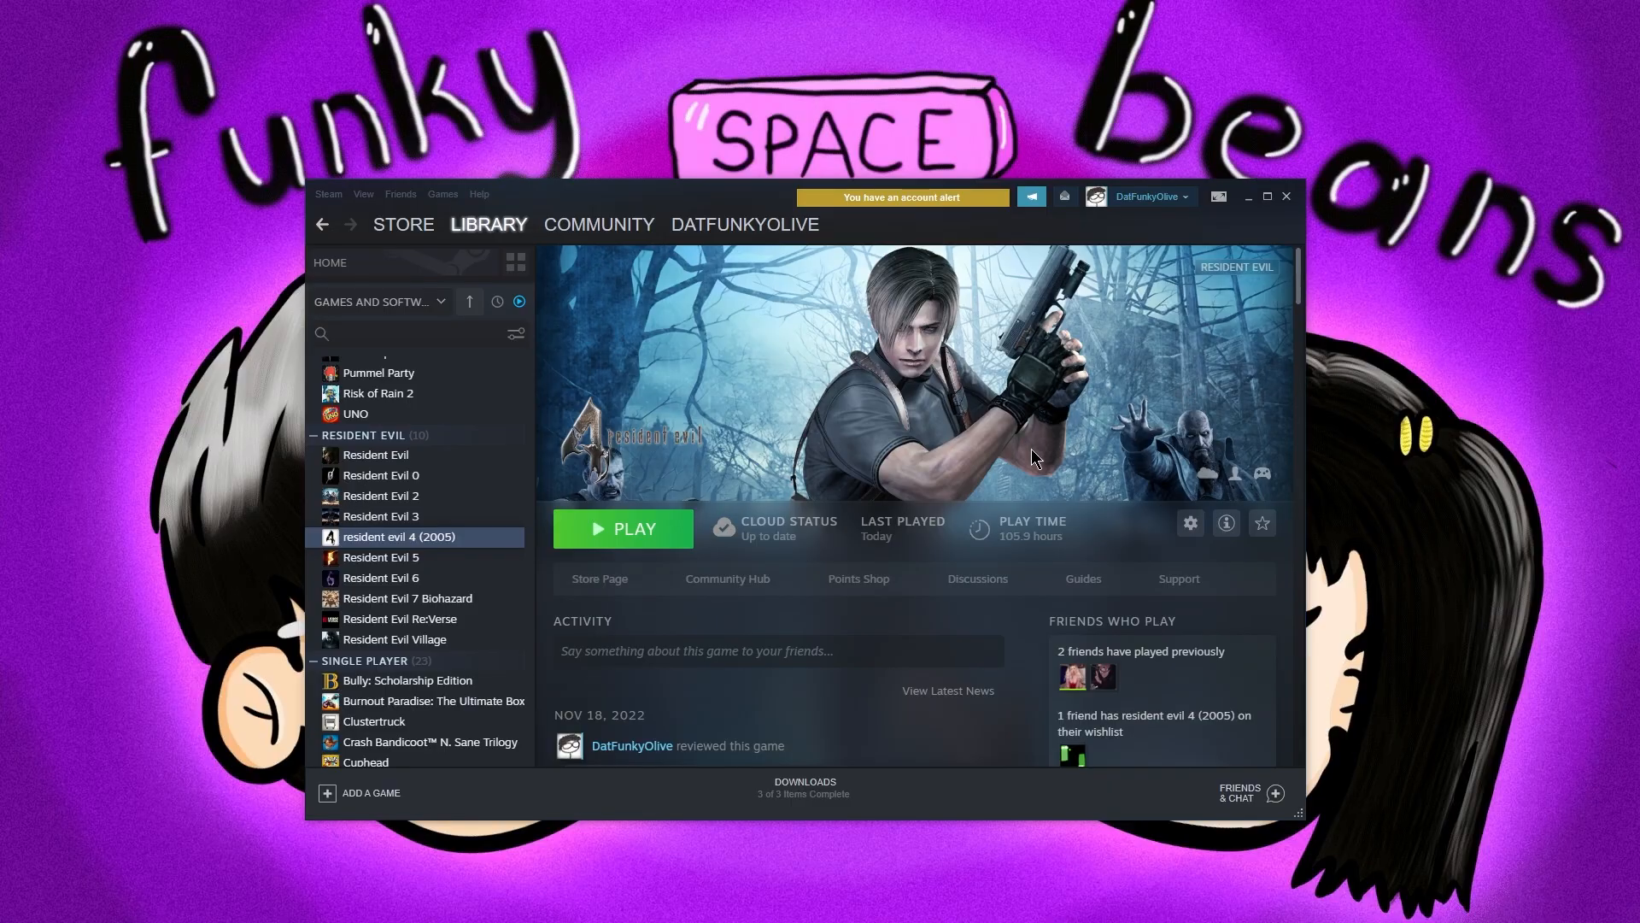
pyautogui.moveTo(642, 209)
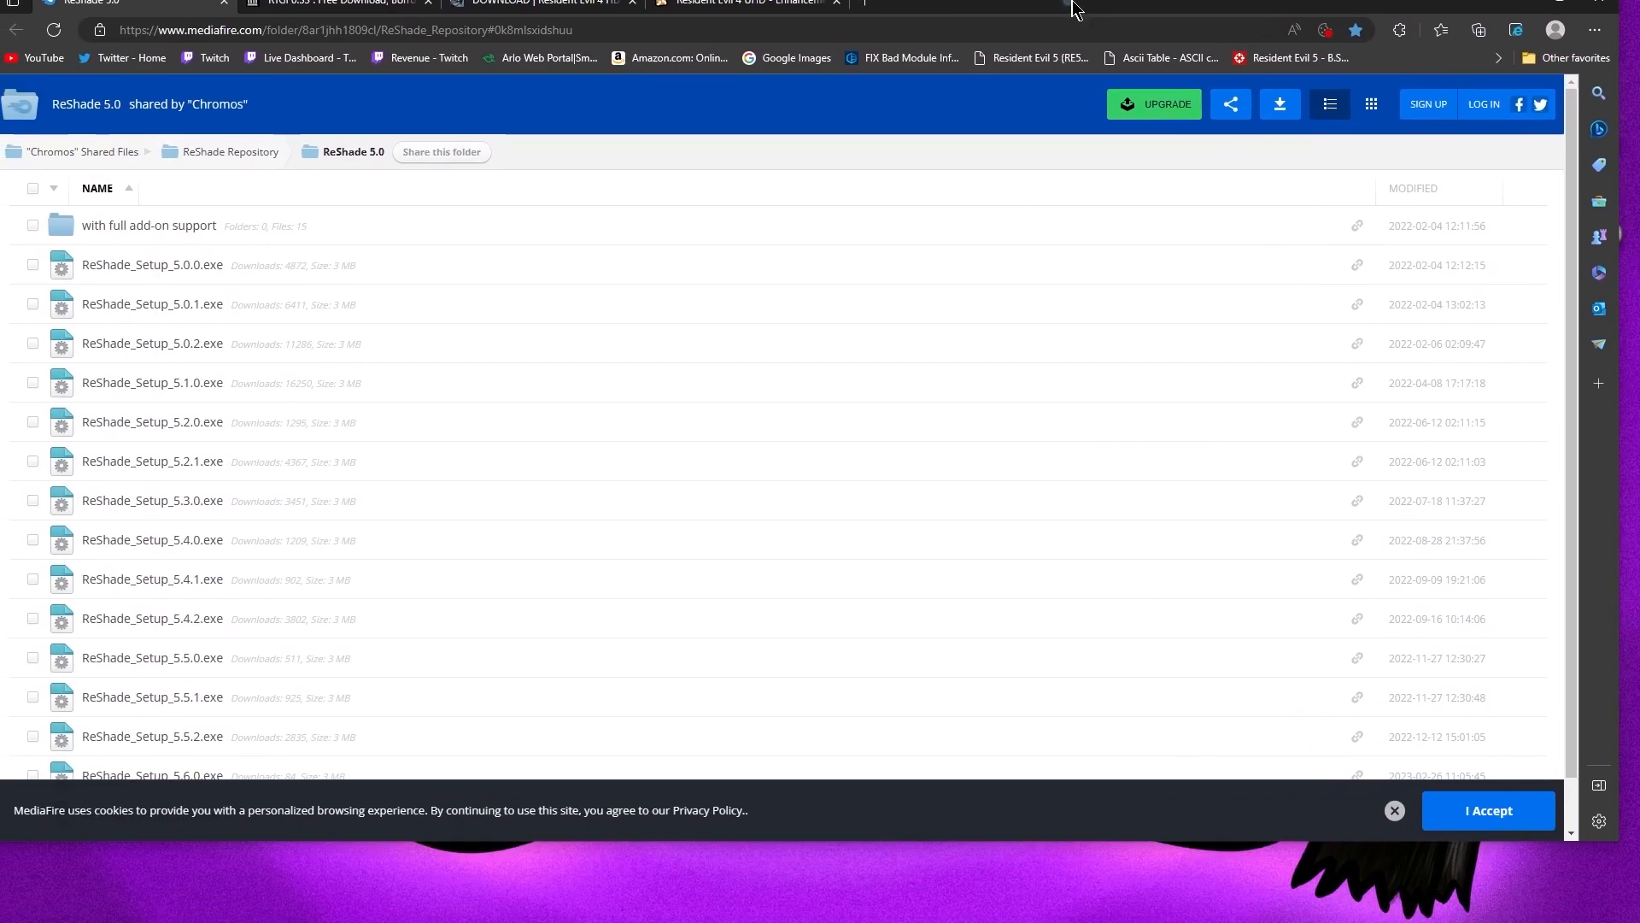
pyautogui.moveTo(1072, 8); pyautogui.dragTo(1072, 1)
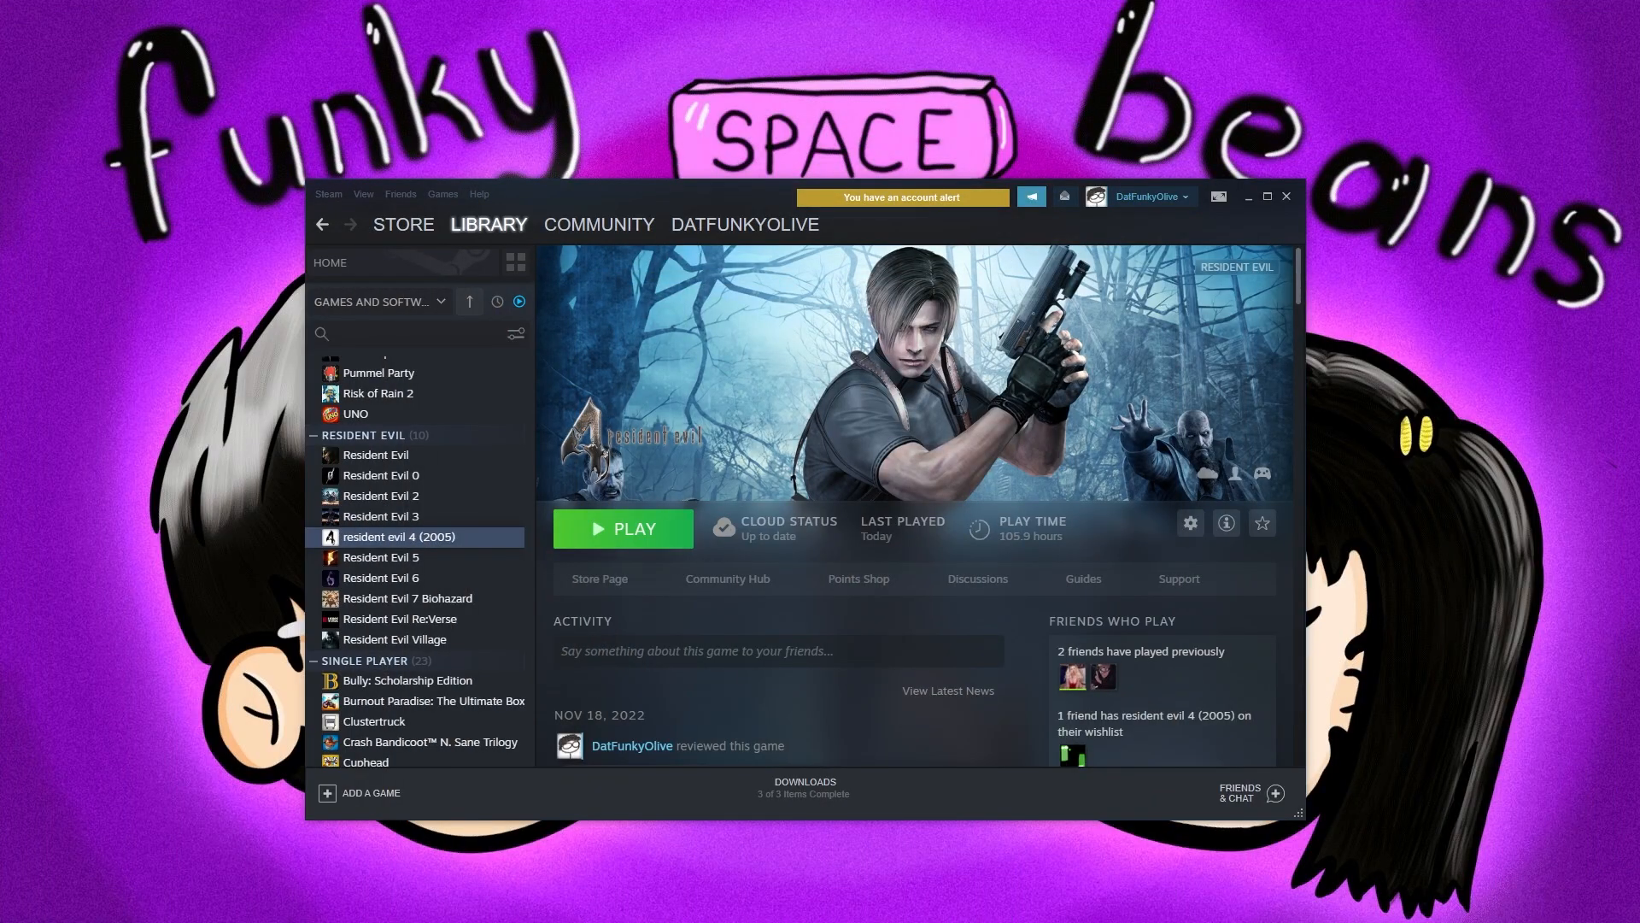
# Run ReShade_Setup_5.6.0 from the ReShade Installer folder and choose Resident Evil 4 / Biohazard 4 (bio4.exe) as the target game
pyautogui.moveTo(427, 89); pyautogui.dragTo(410, 35)
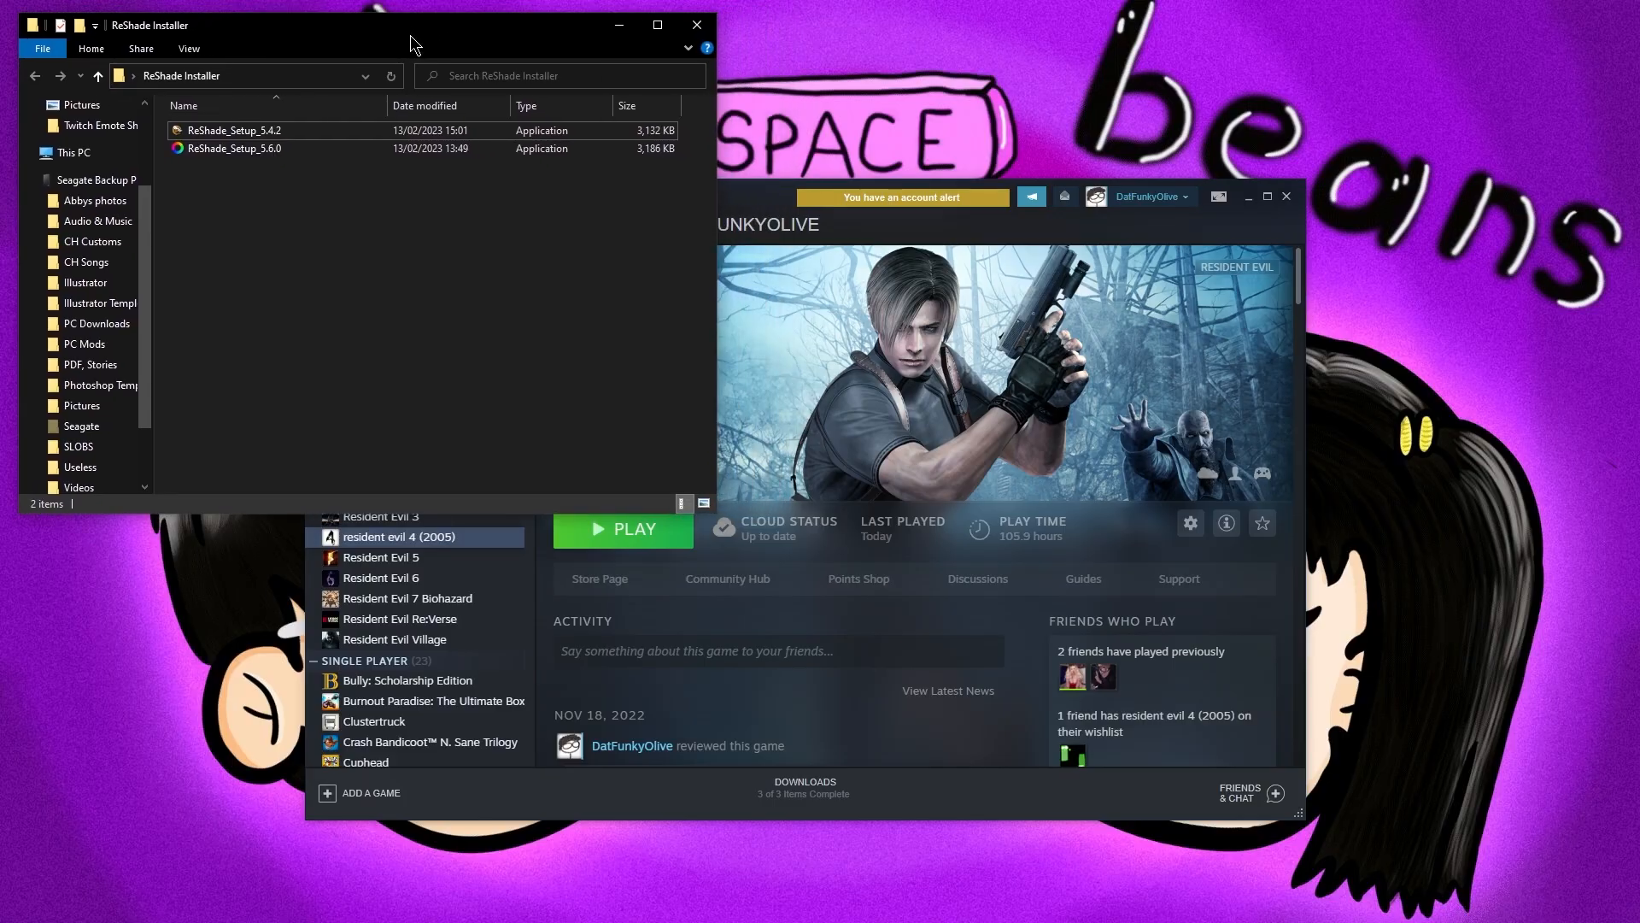
pyautogui.doubleClick(239, 148)
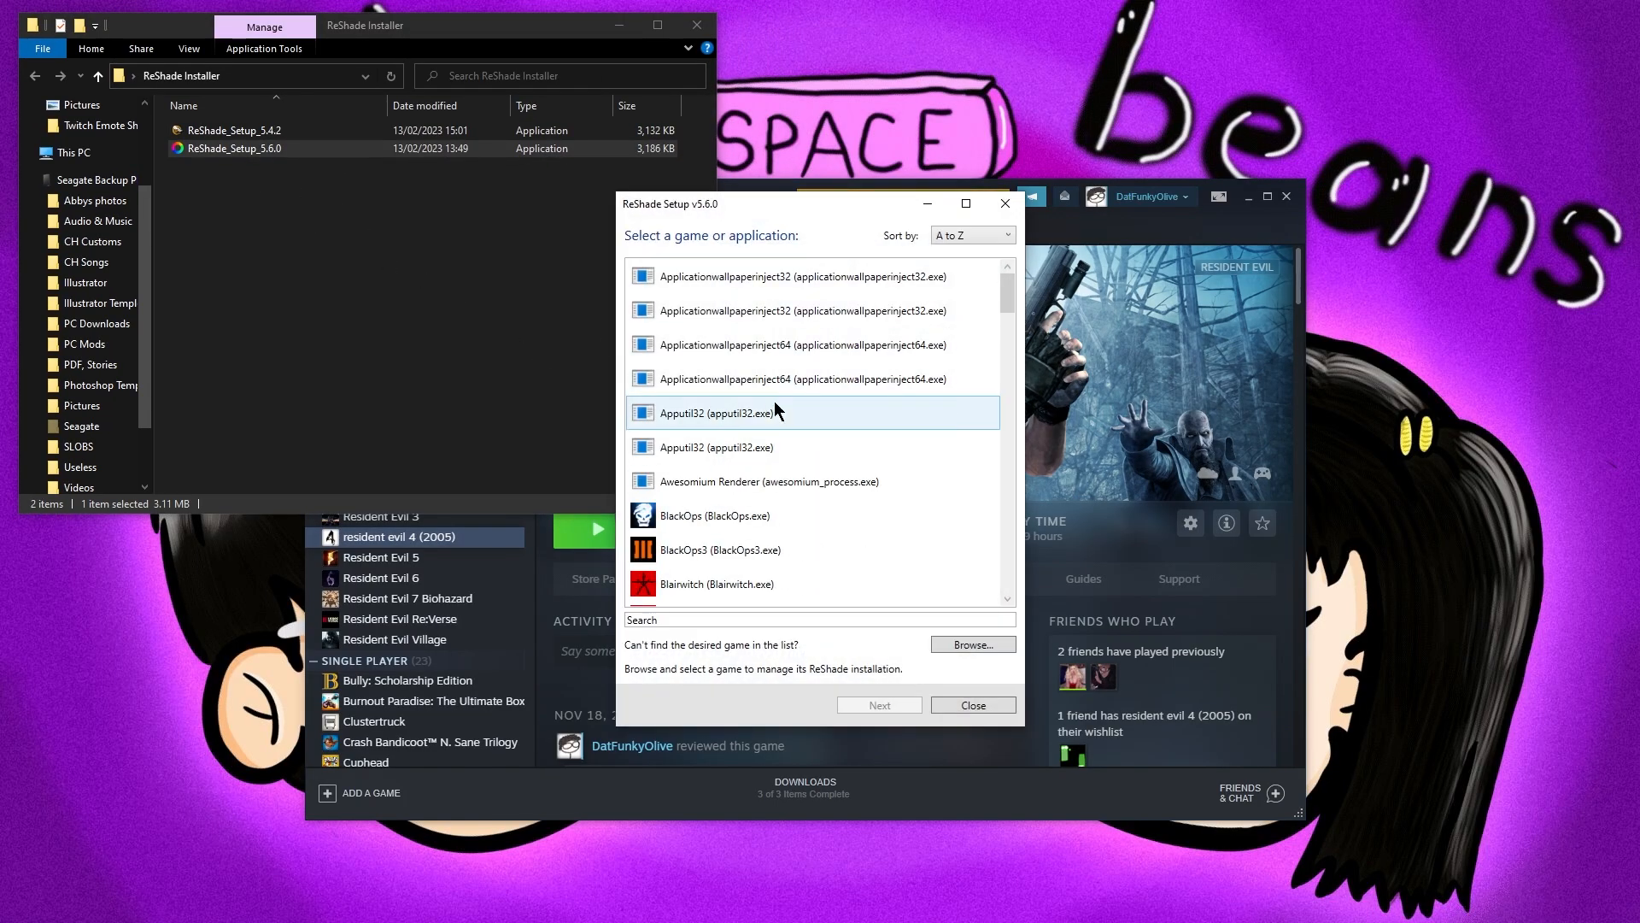
pyautogui.scroll(-3, 839, 434)
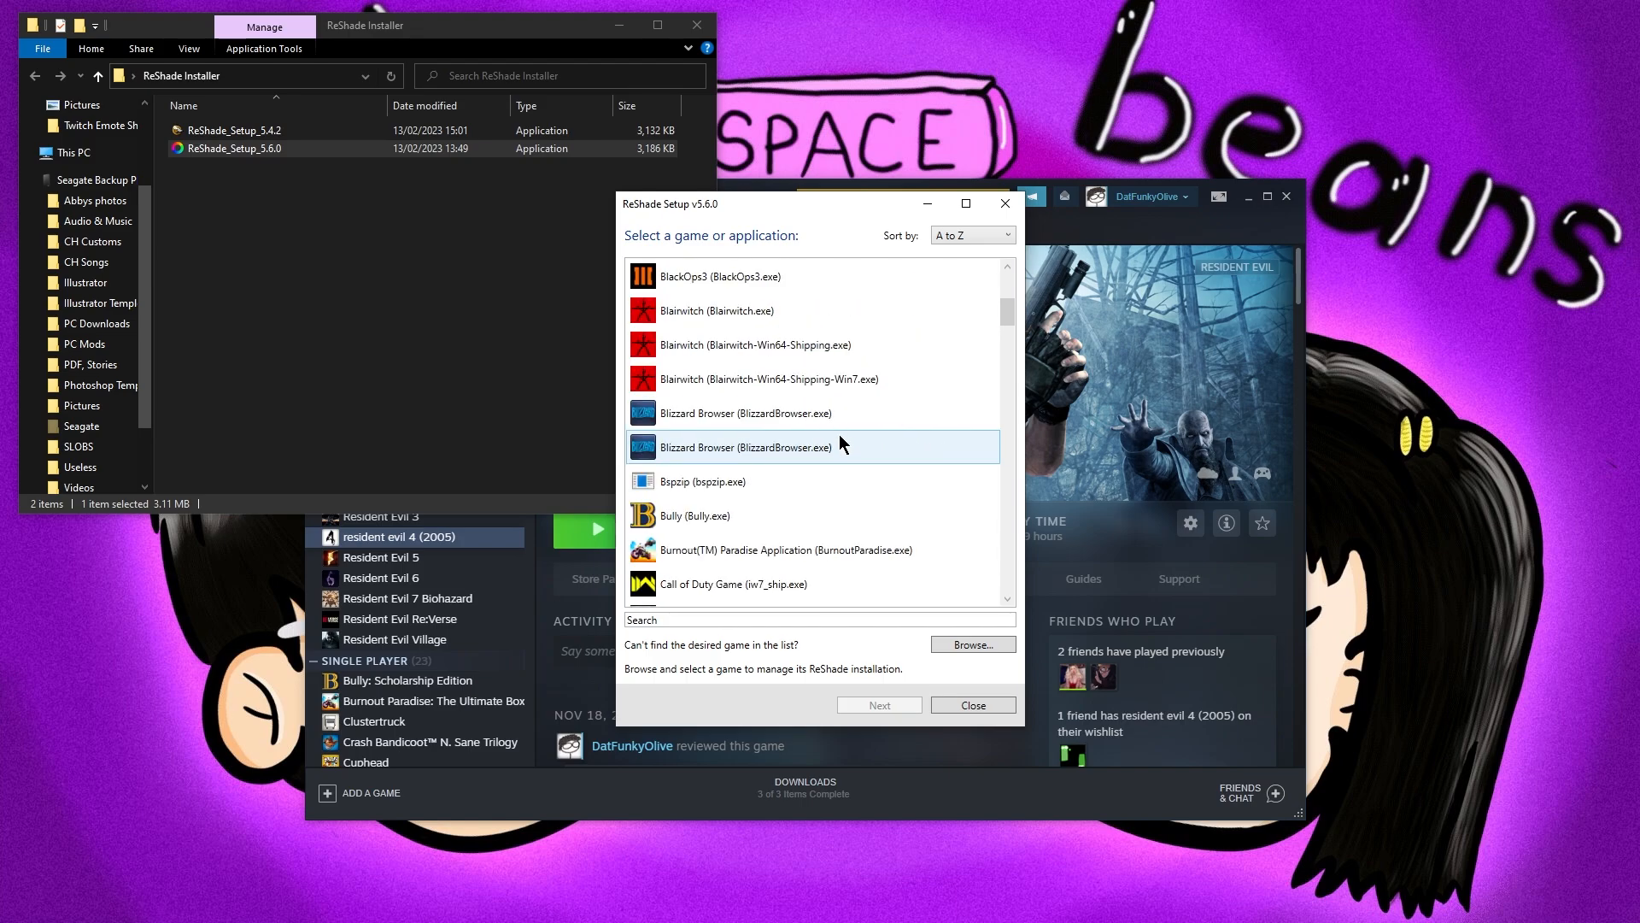
pyautogui.scroll(-2, 826, 420)
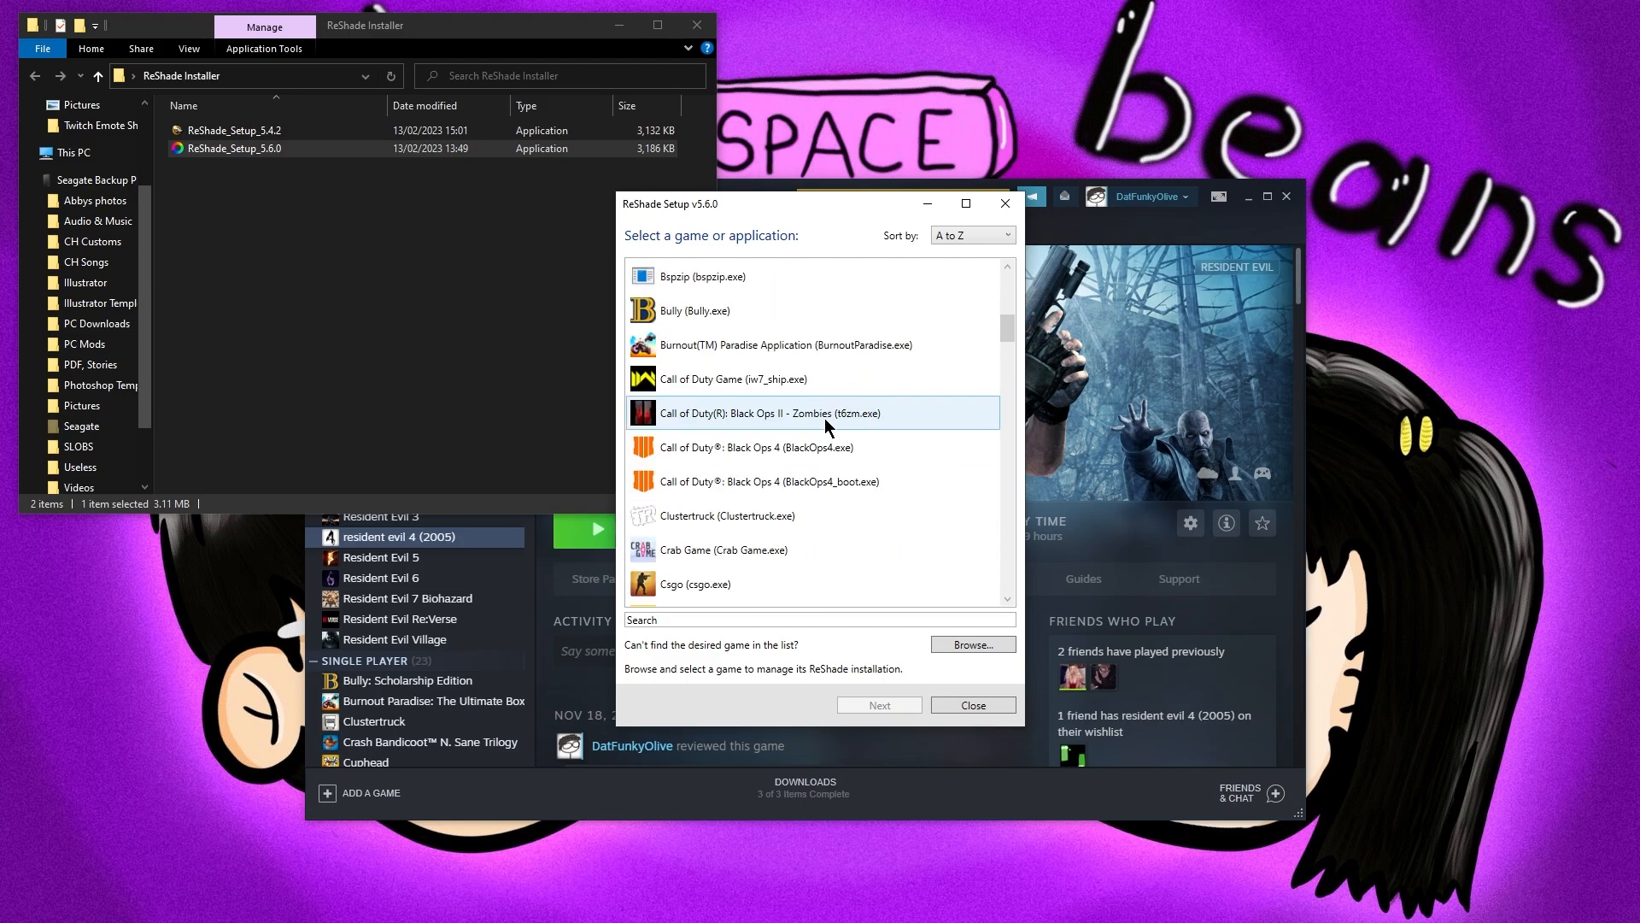
pyautogui.scroll(-10, 827, 423)
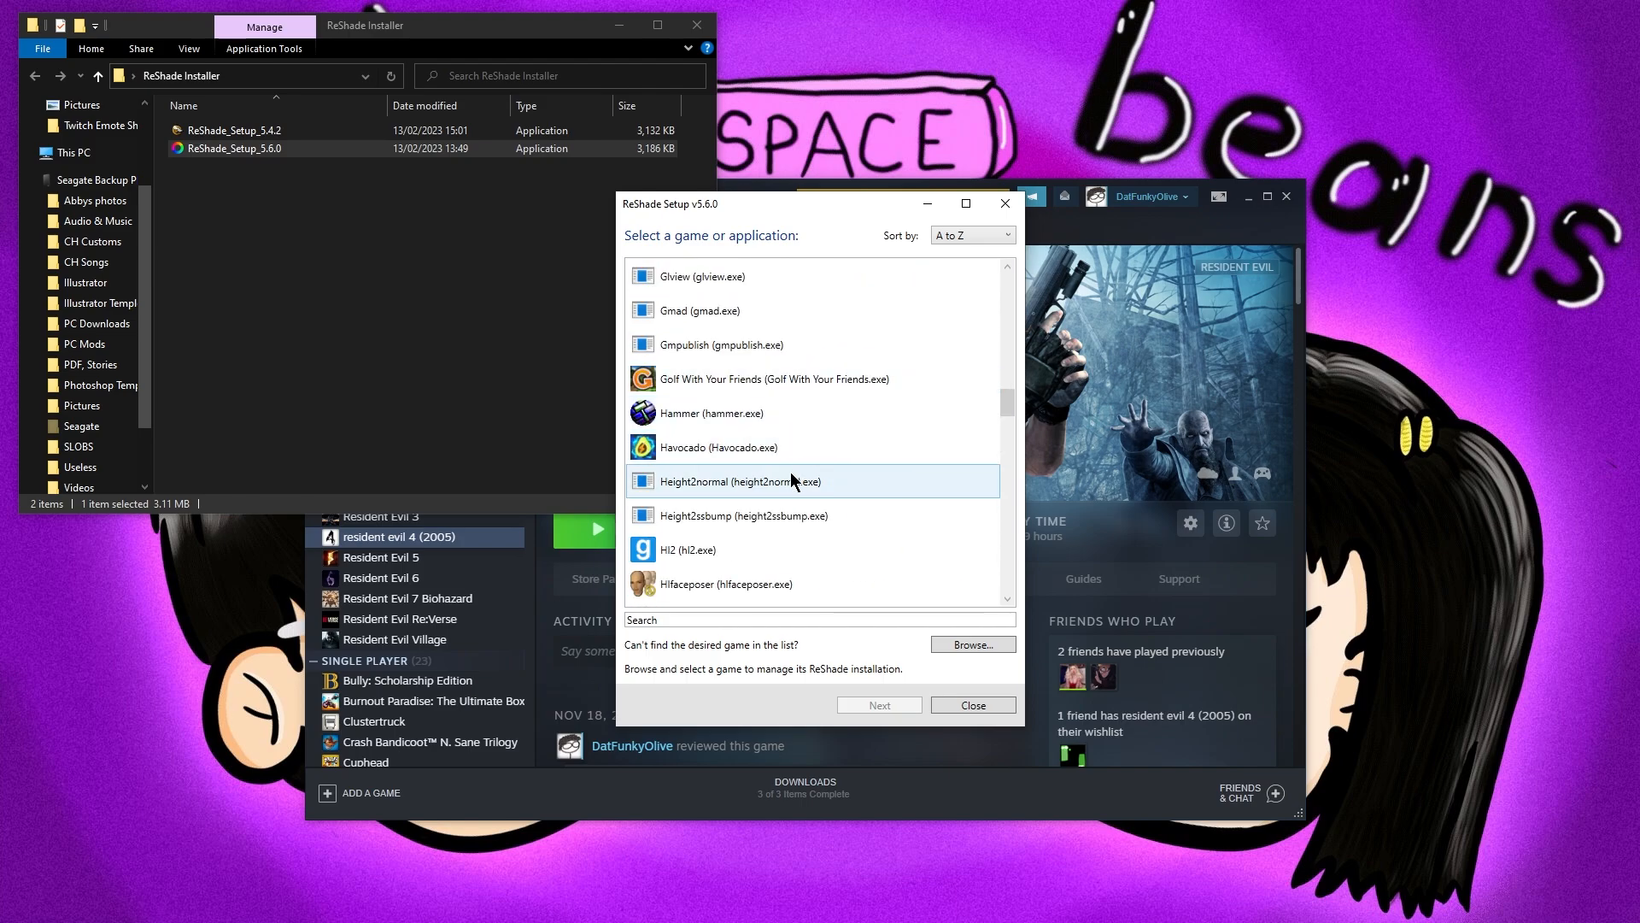
pyautogui.scroll(-7, 793, 481)
pyautogui.scroll(-7, 793, 481)
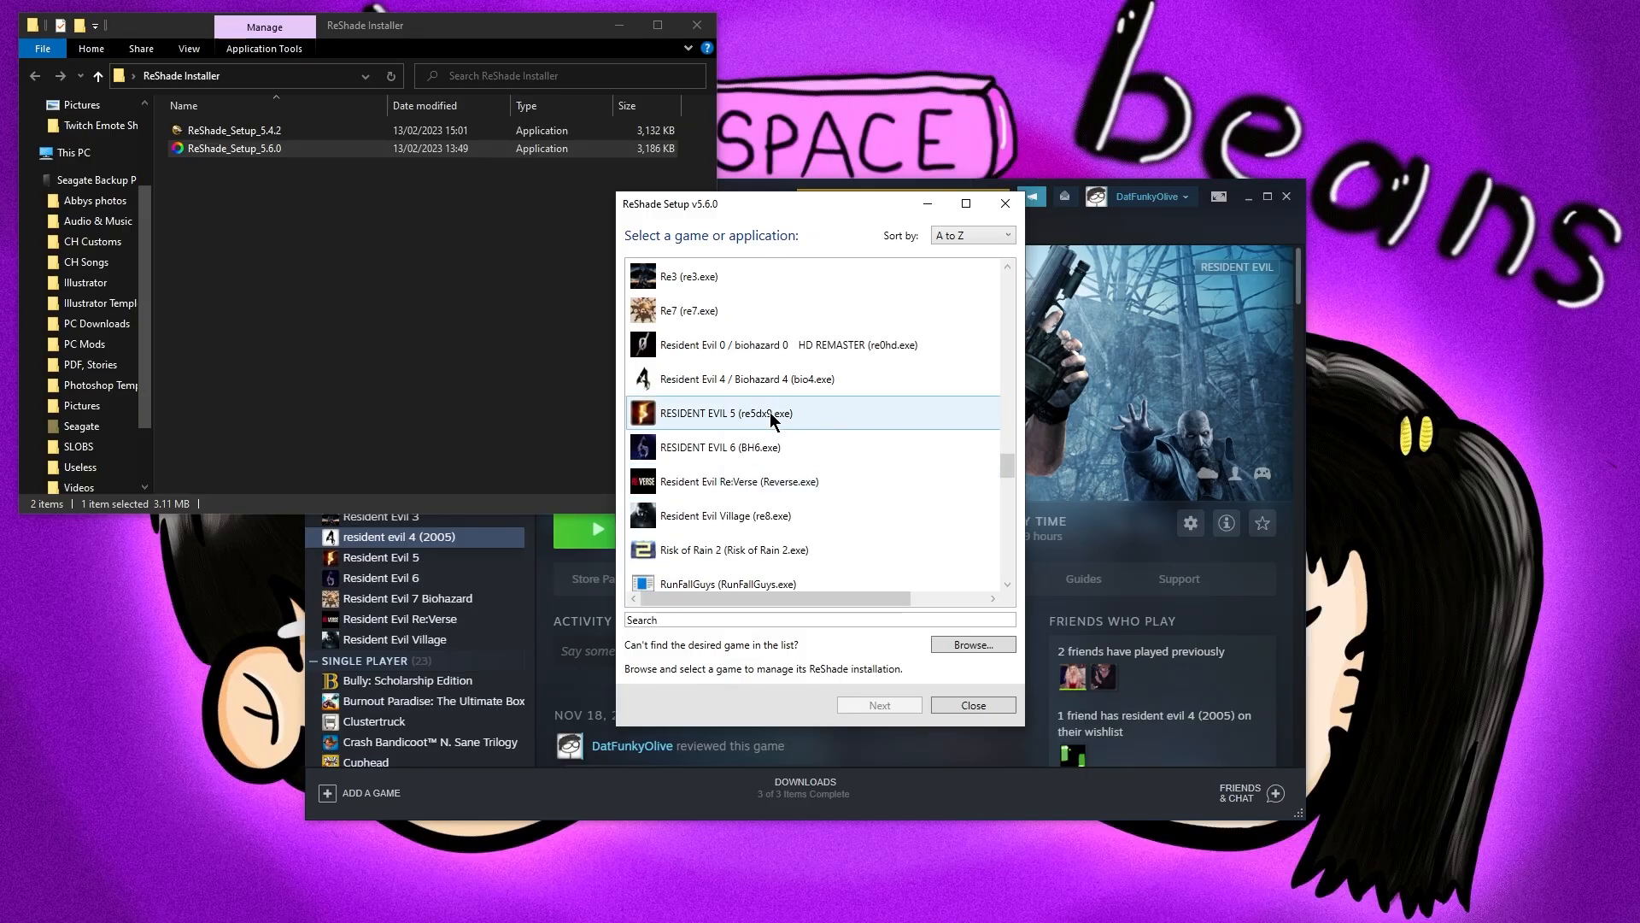
pyautogui.click(765, 383)
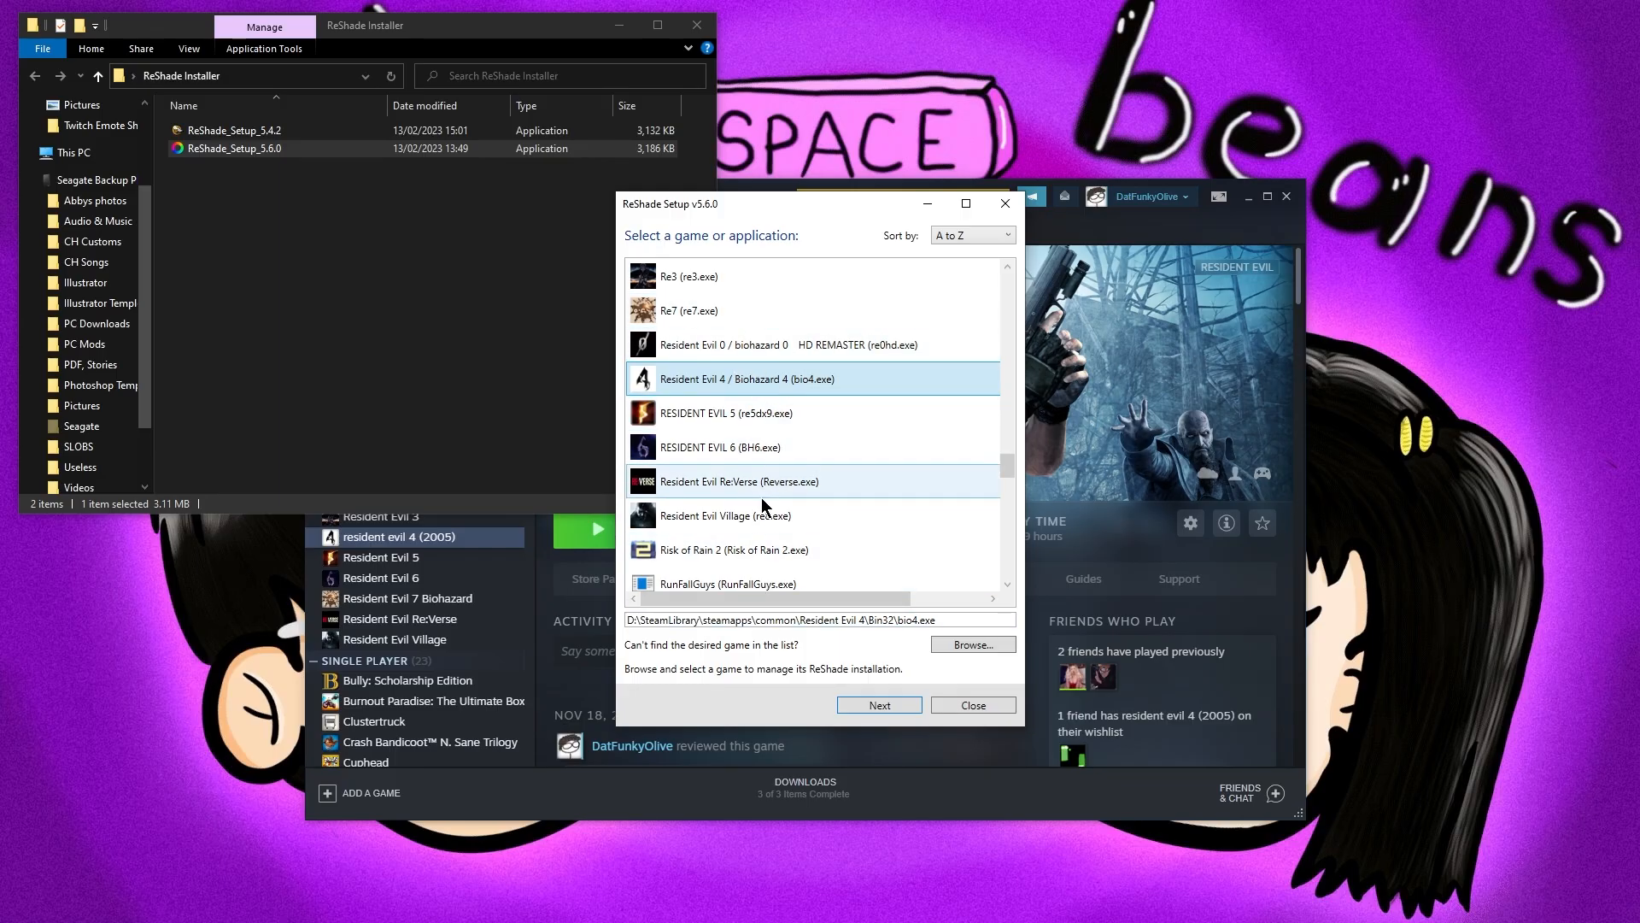
pyautogui.scroll(-3, 767, 524)
pyautogui.scroll(3, 767, 520)
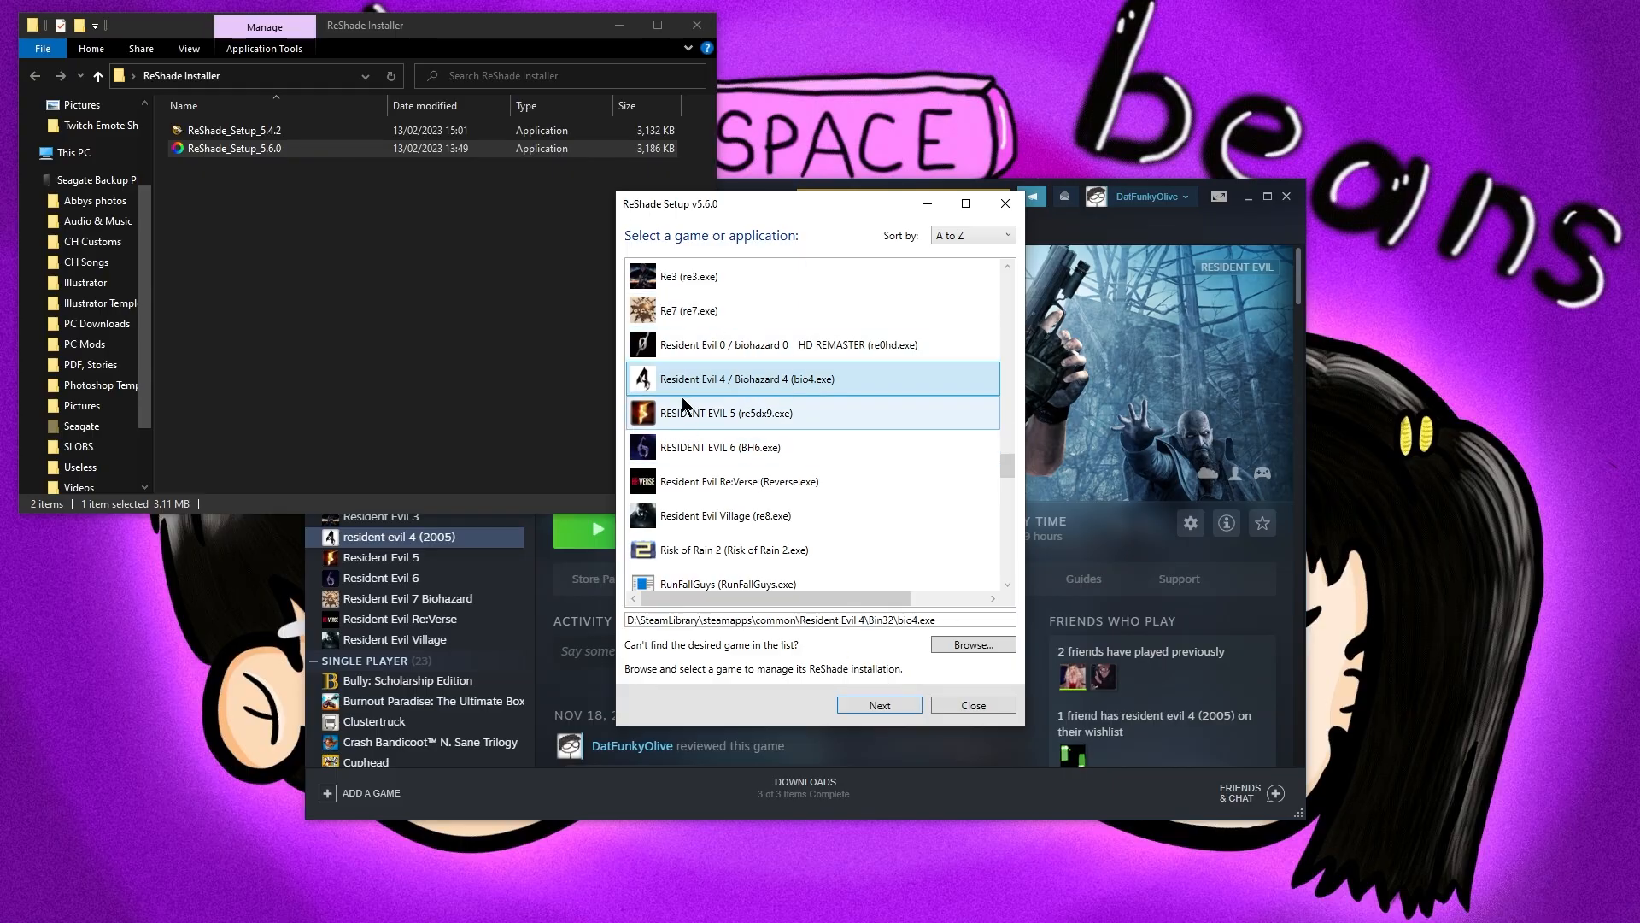
pyautogui.click(863, 703)
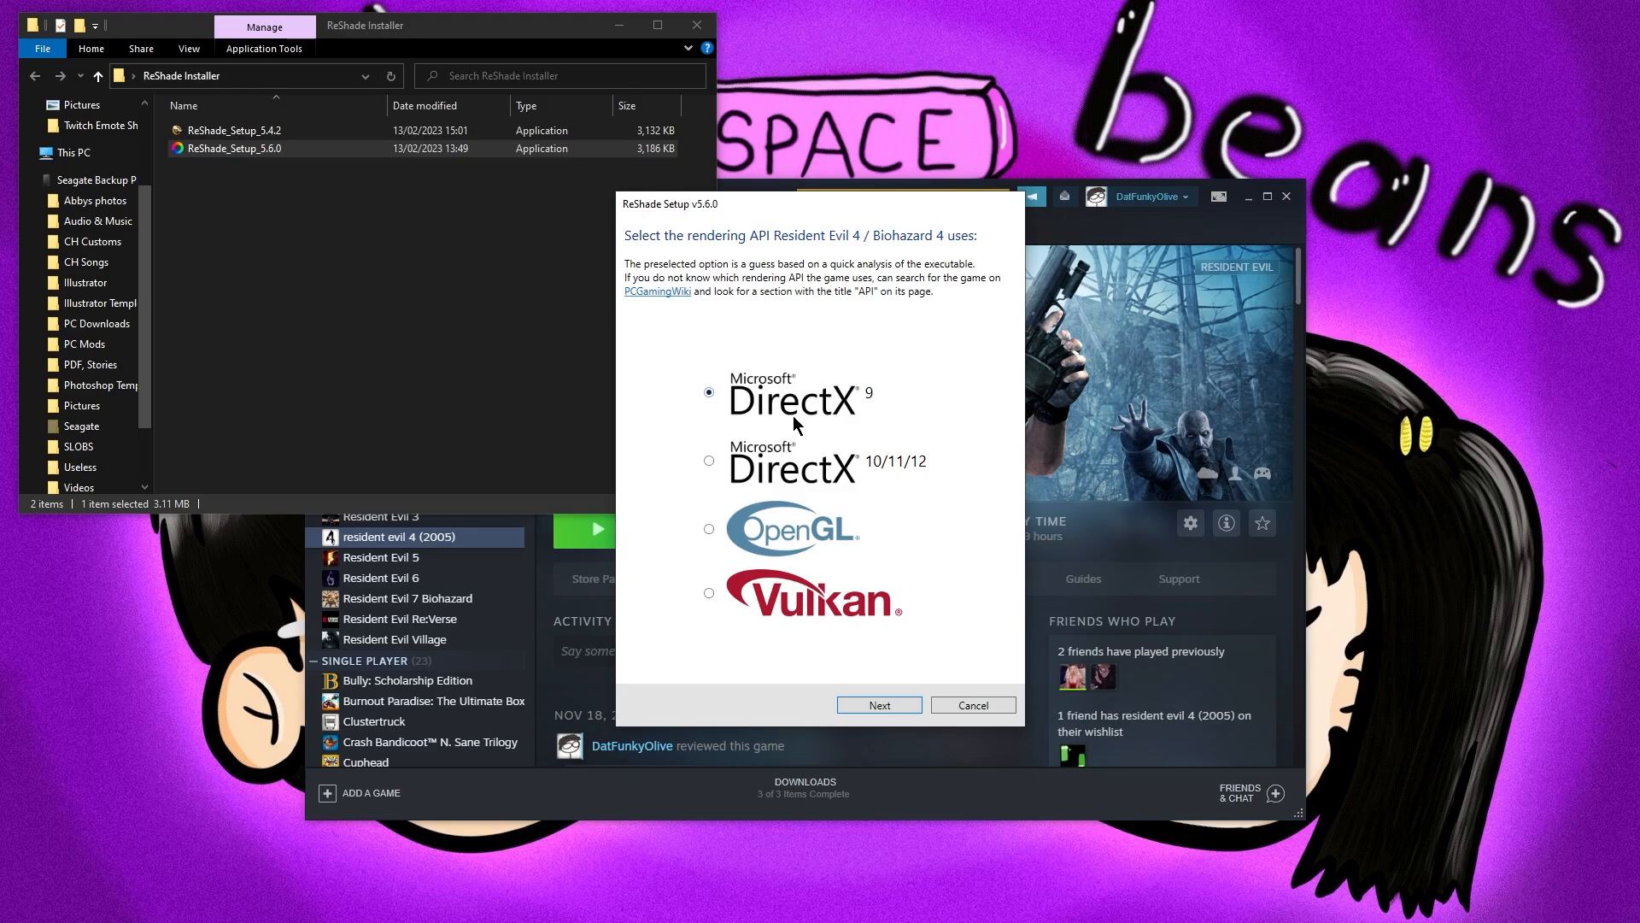
# Accept DirectX 9 as the rendering API and skip choosing a preset file
pyautogui.click(878, 706)
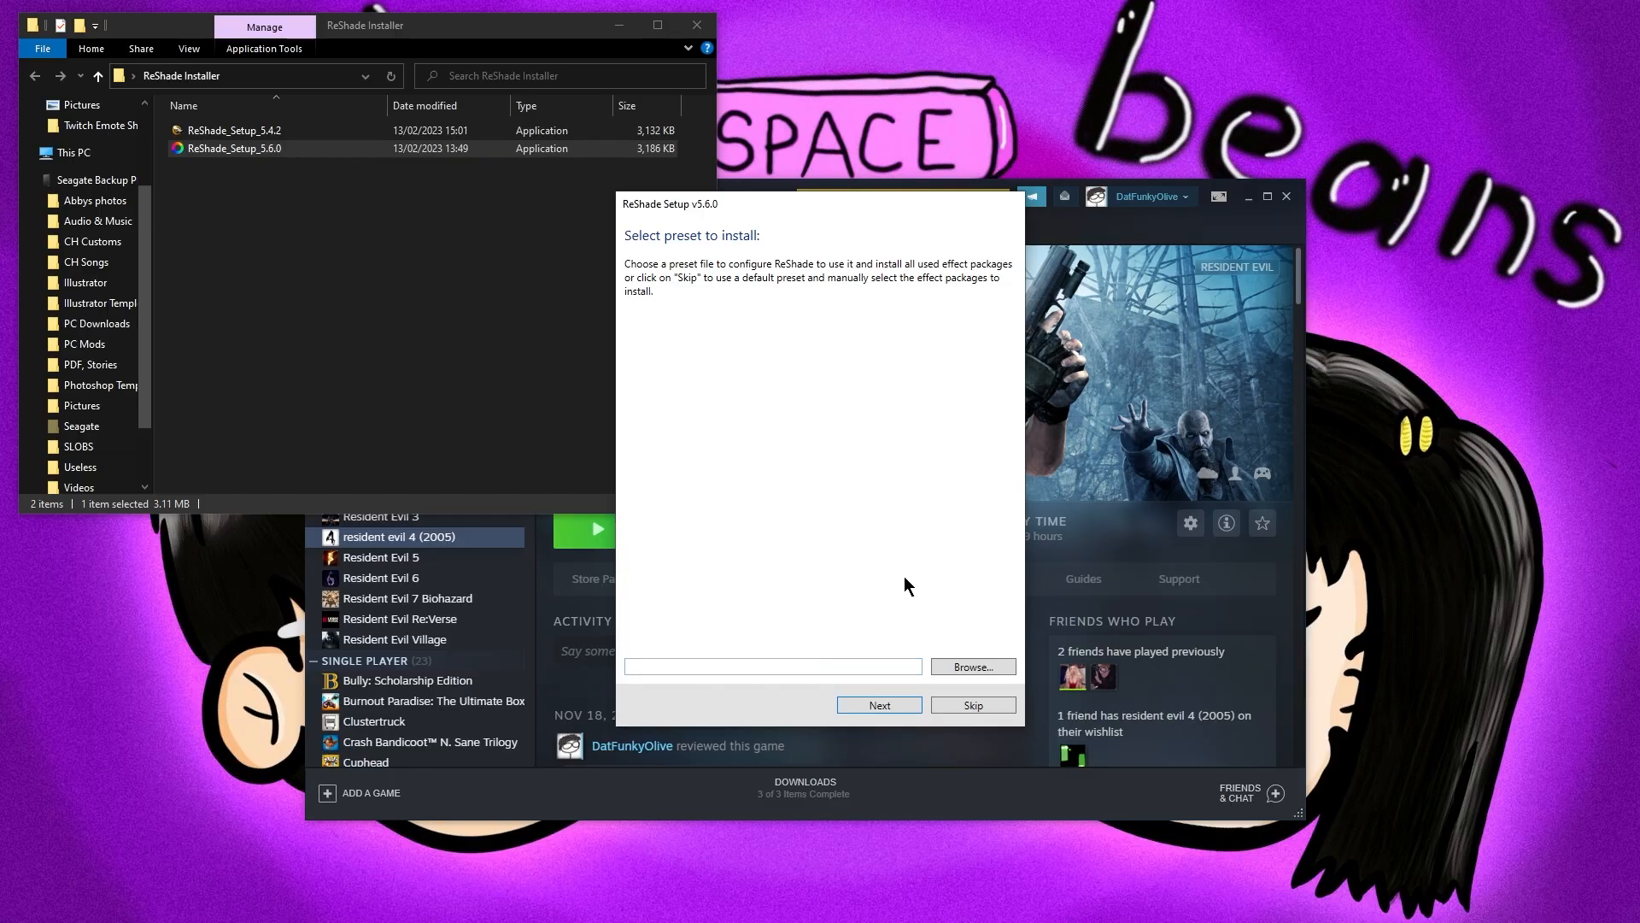
pyautogui.click(960, 702)
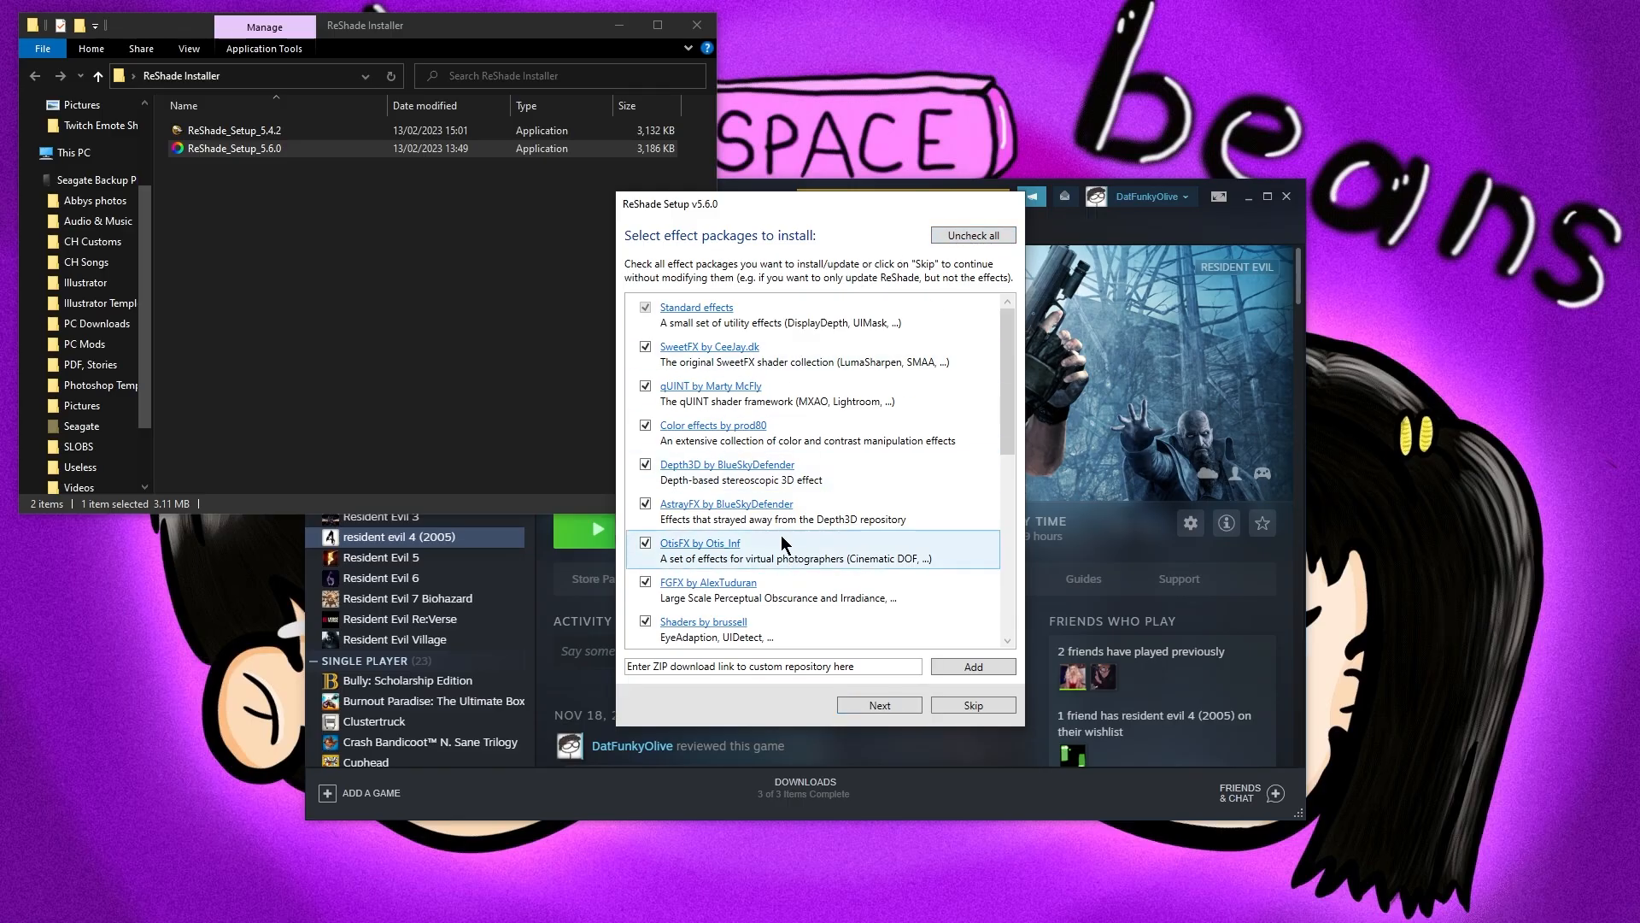
# Check the Nexus Mods page for the Resident Evil 4 UHD ReShade presets for which effect packages to enable
pyautogui.moveTo(1008, 357)
pyautogui.mouseDown()
pyautogui.moveTo(1009, 484)
pyautogui.moveTo(1008, 337)
pyautogui.mouseUp()
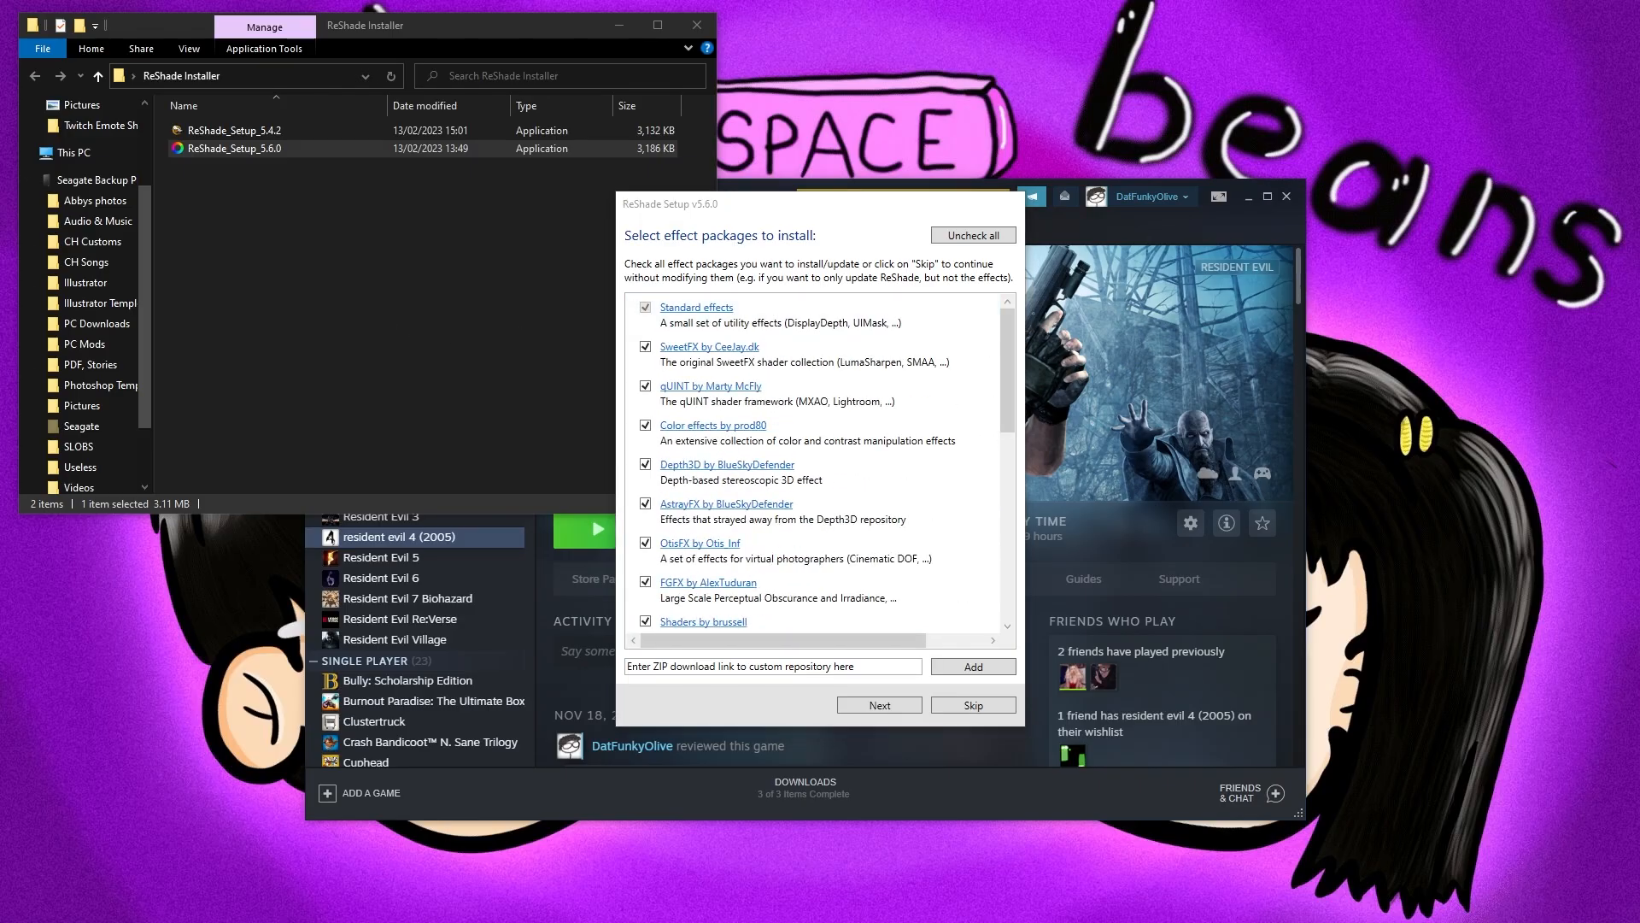
pyautogui.moveTo(0, 205); pyautogui.dragTo(919, 0)
pyautogui.click(722, 12)
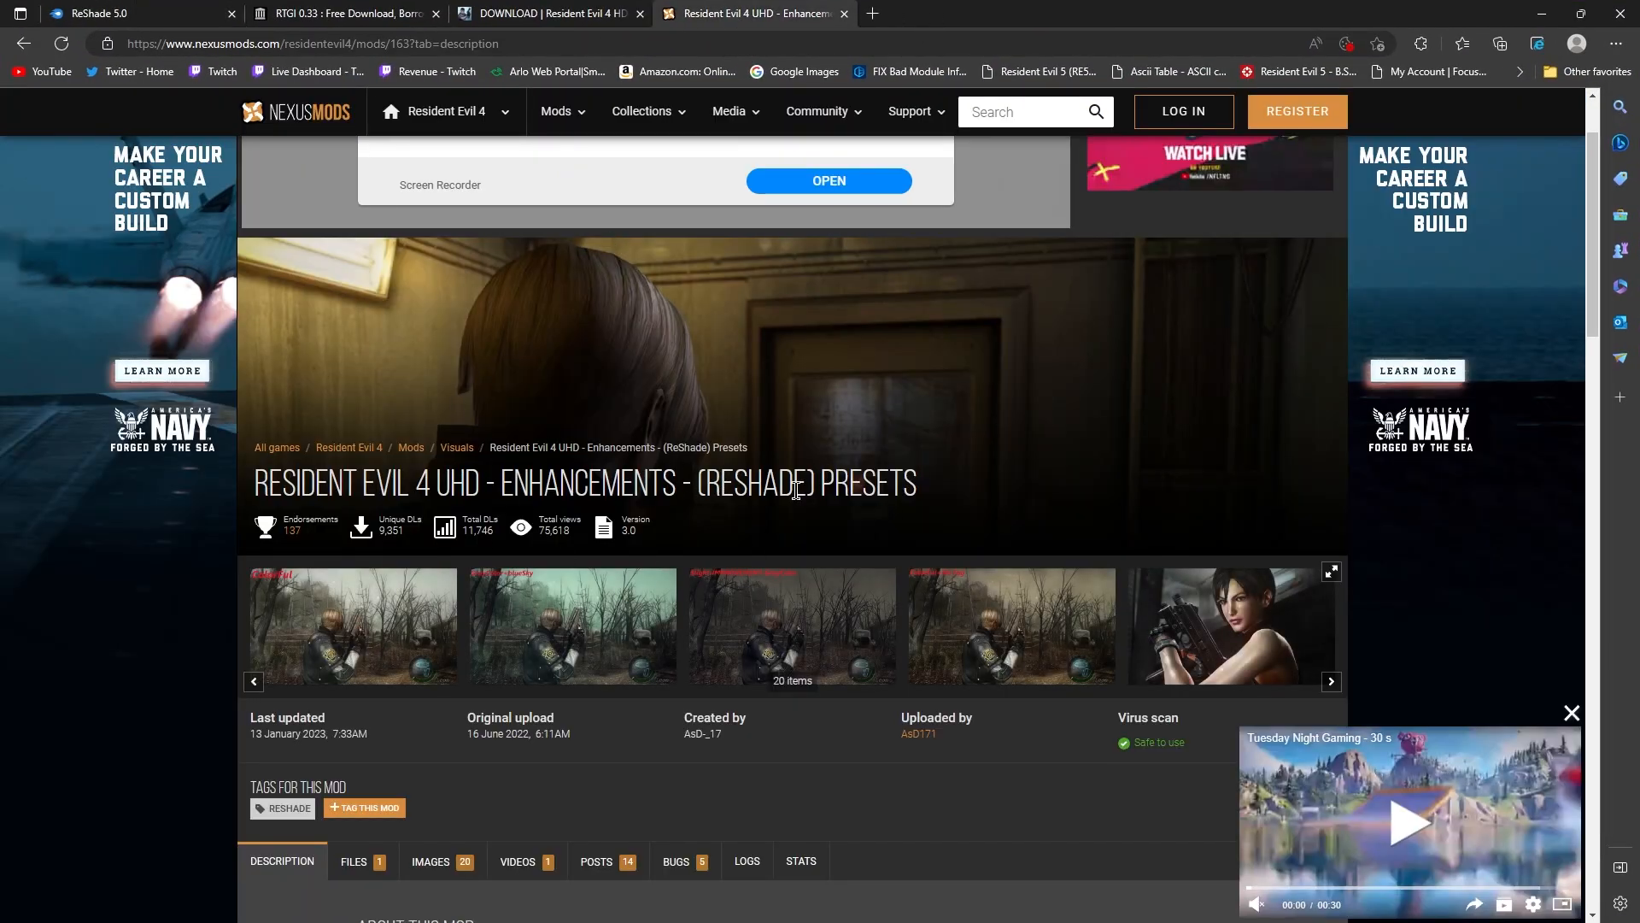
pyautogui.scroll(-10, 628, 476)
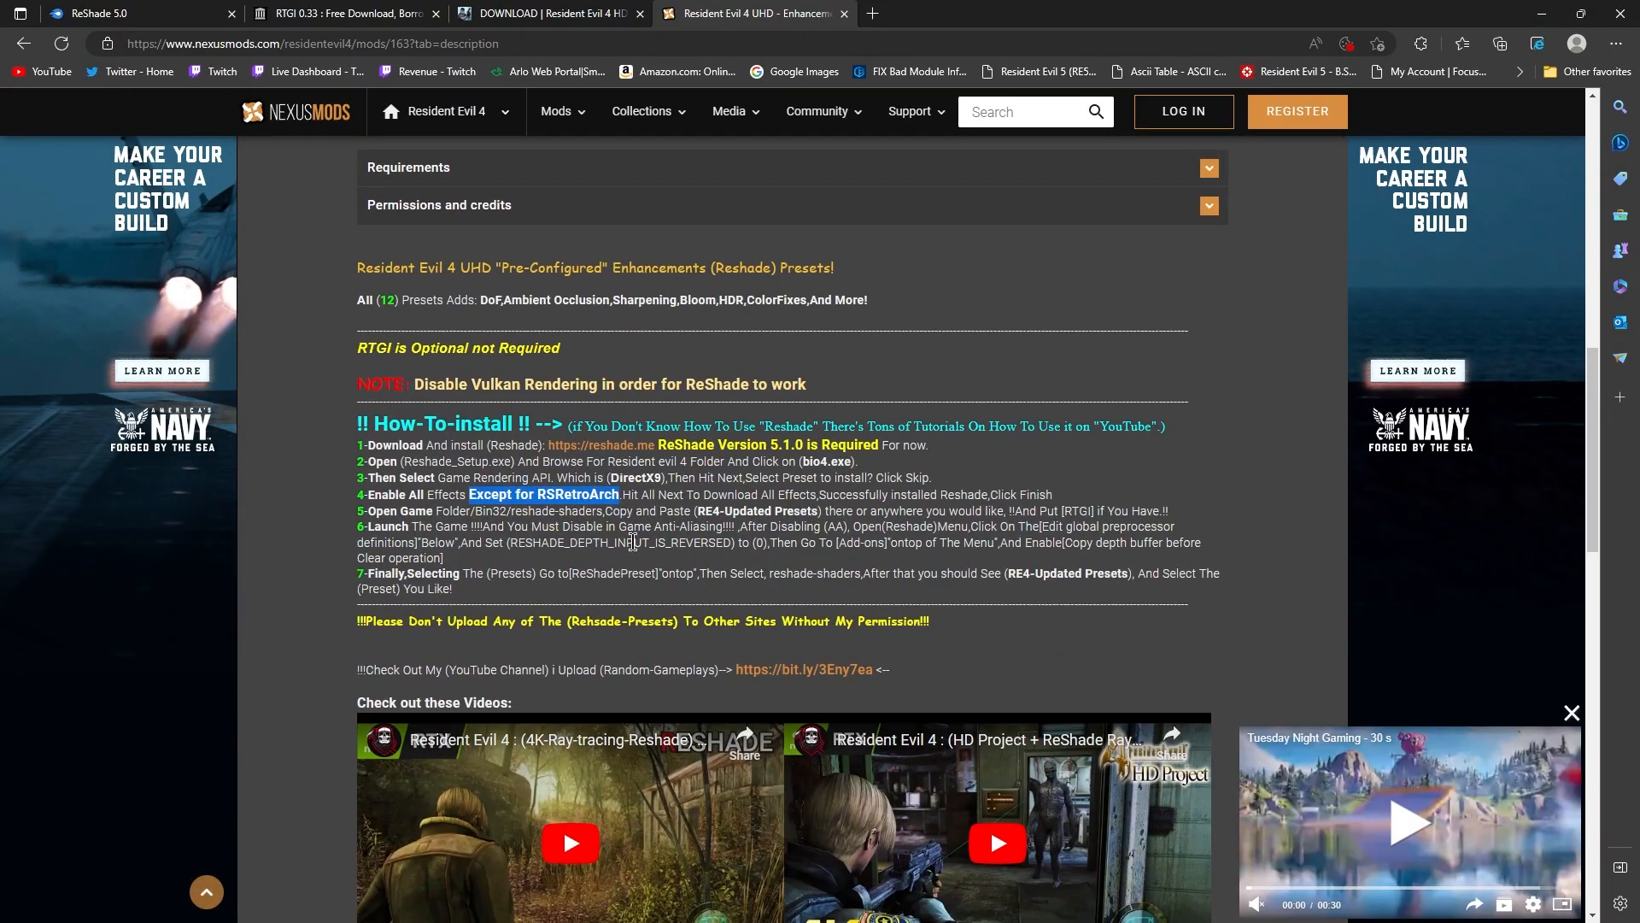
pyautogui.scroll(1, 421, 523)
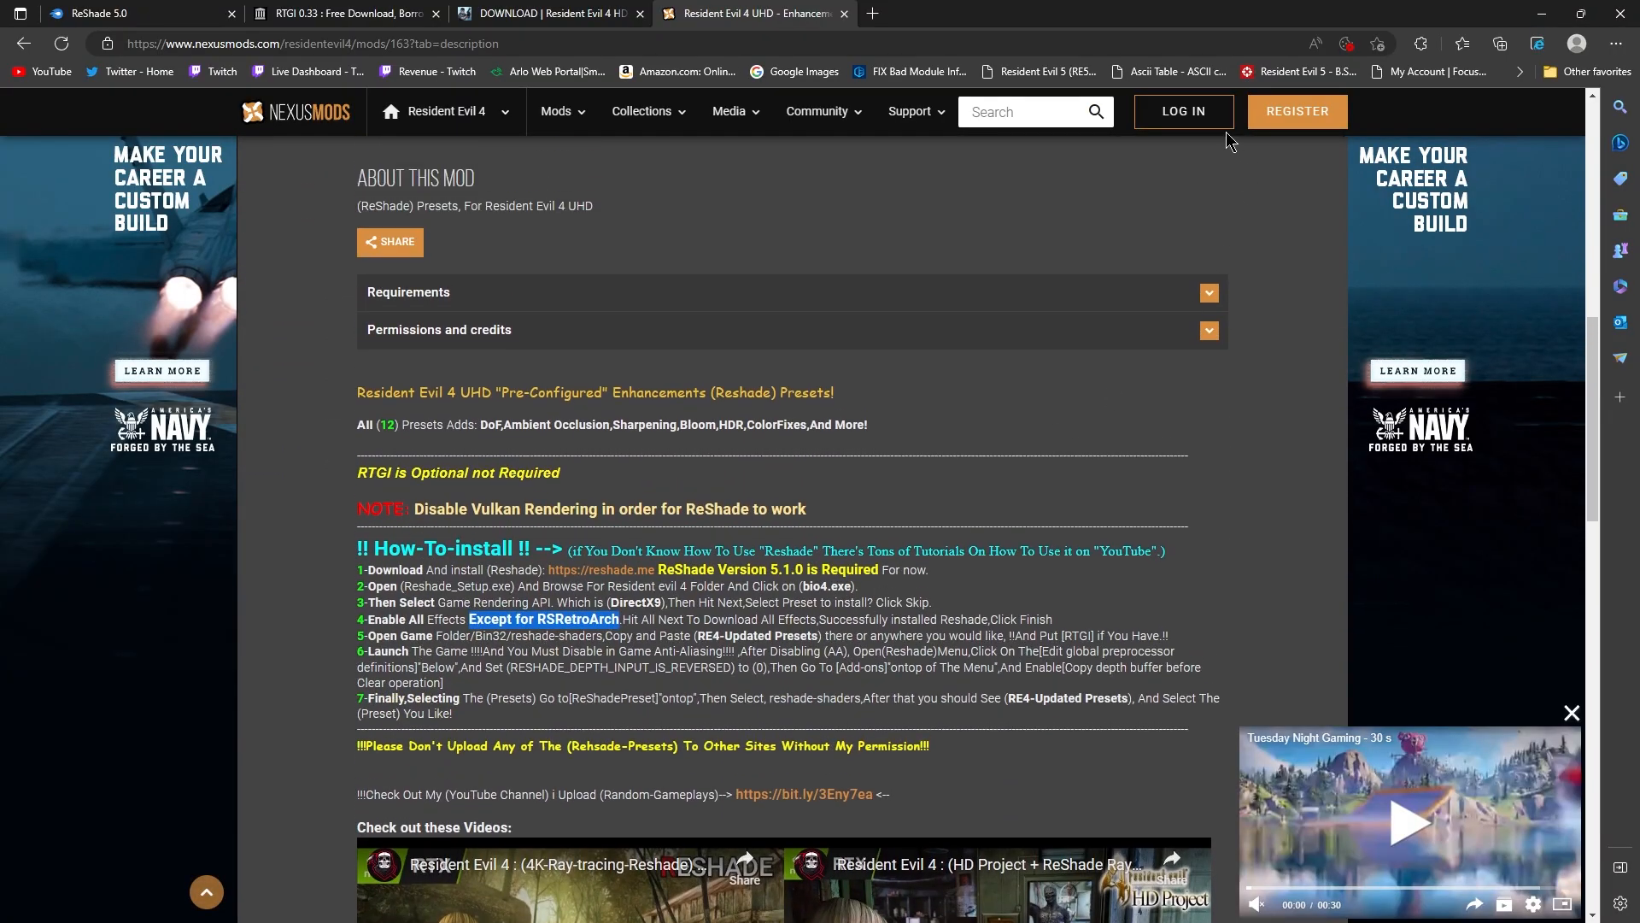
pyautogui.moveTo(1184, 15); pyautogui.dragTo(0, 169)
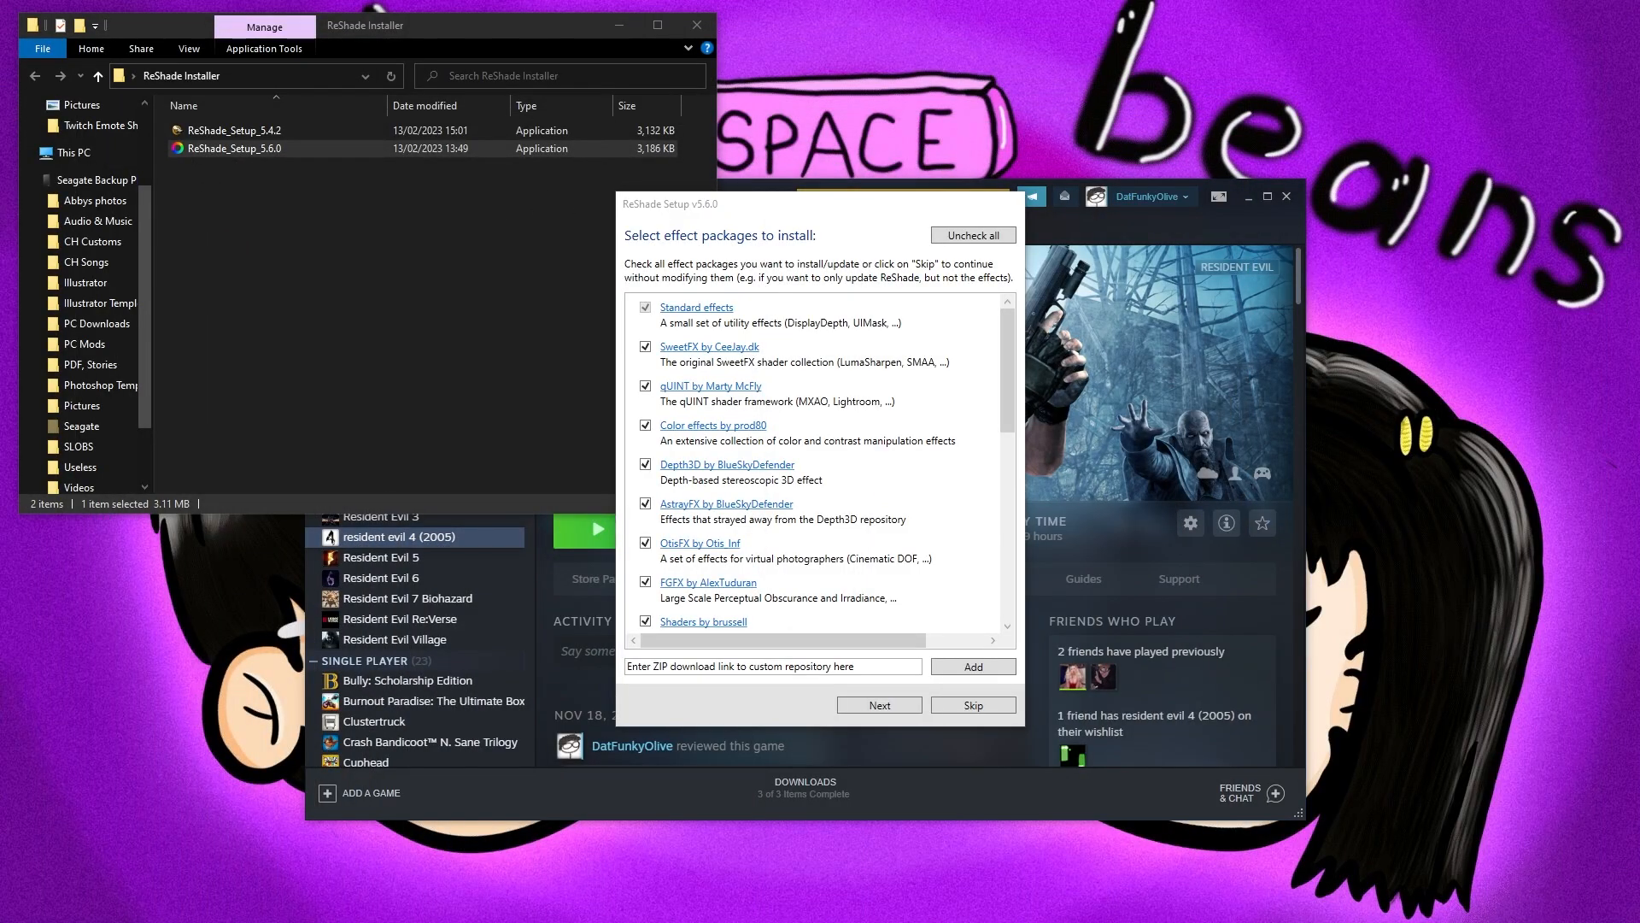
# Exclude RSRetroArch by Matsilagi, install all the other selected effect packages, and finish the ReShade setup
pyautogui.scroll(-2, 730, 403)
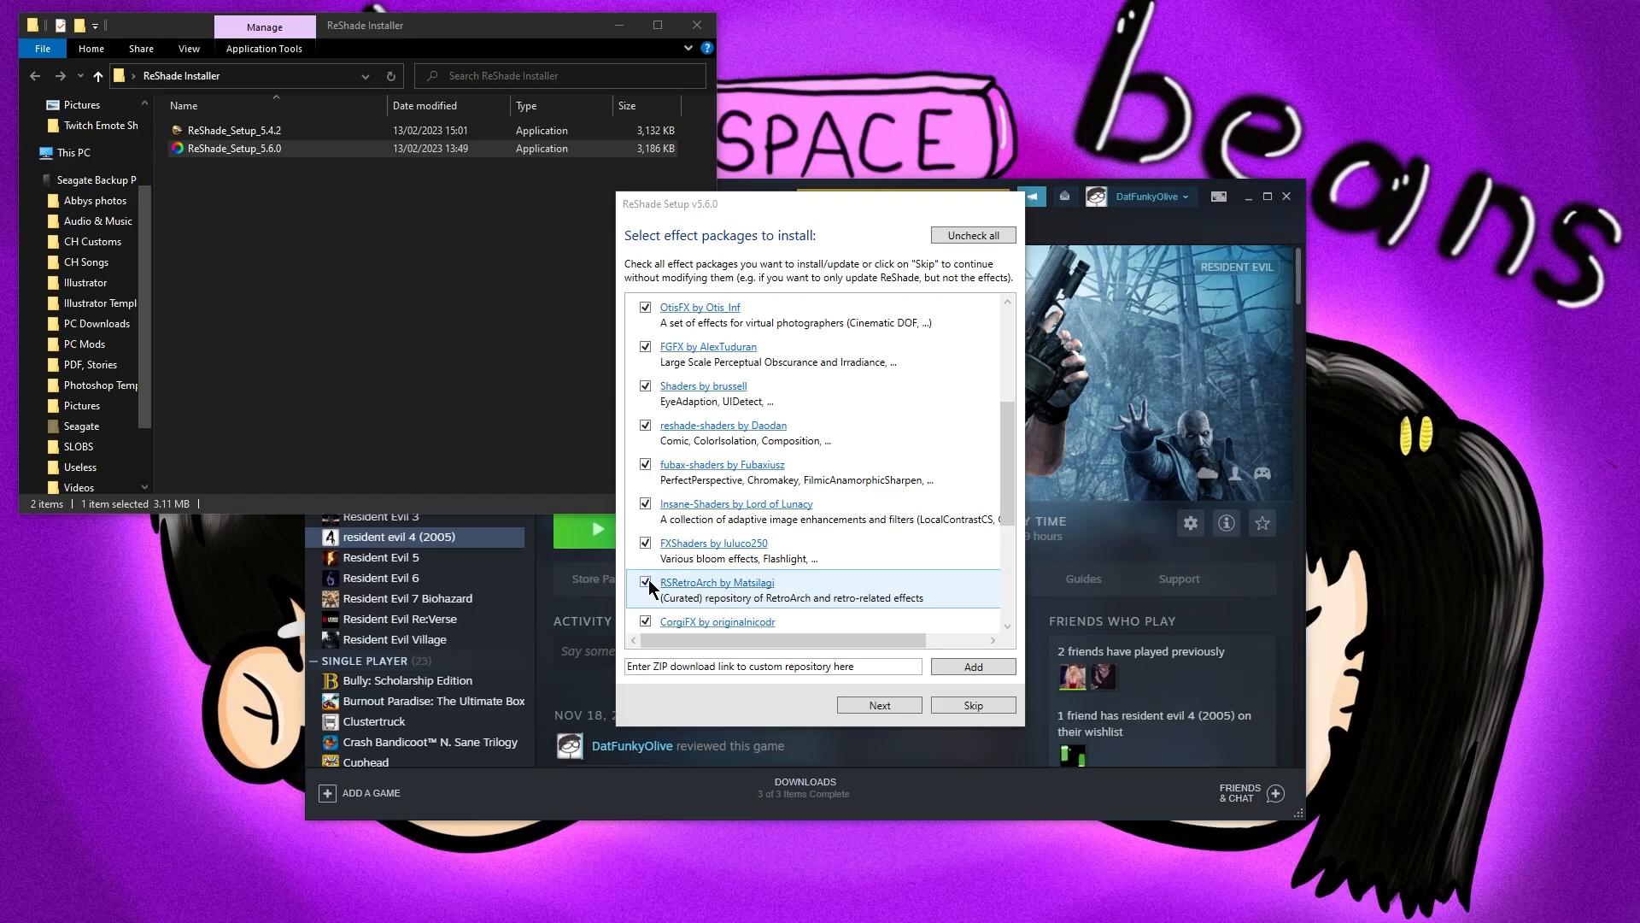
pyautogui.click(647, 582)
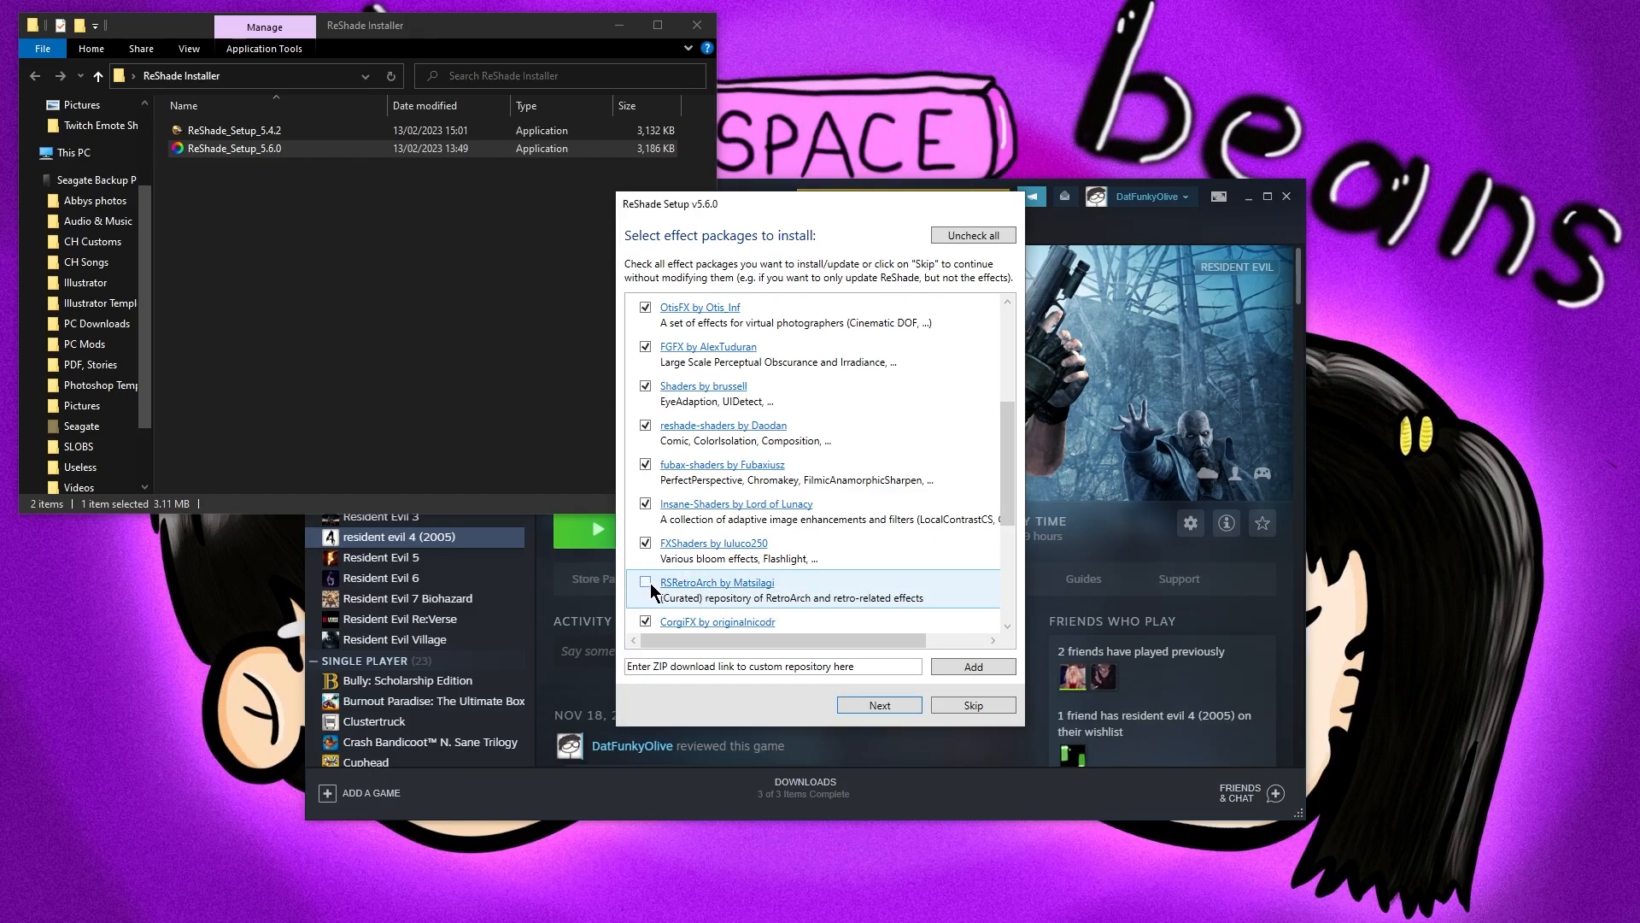
pyautogui.click(880, 705)
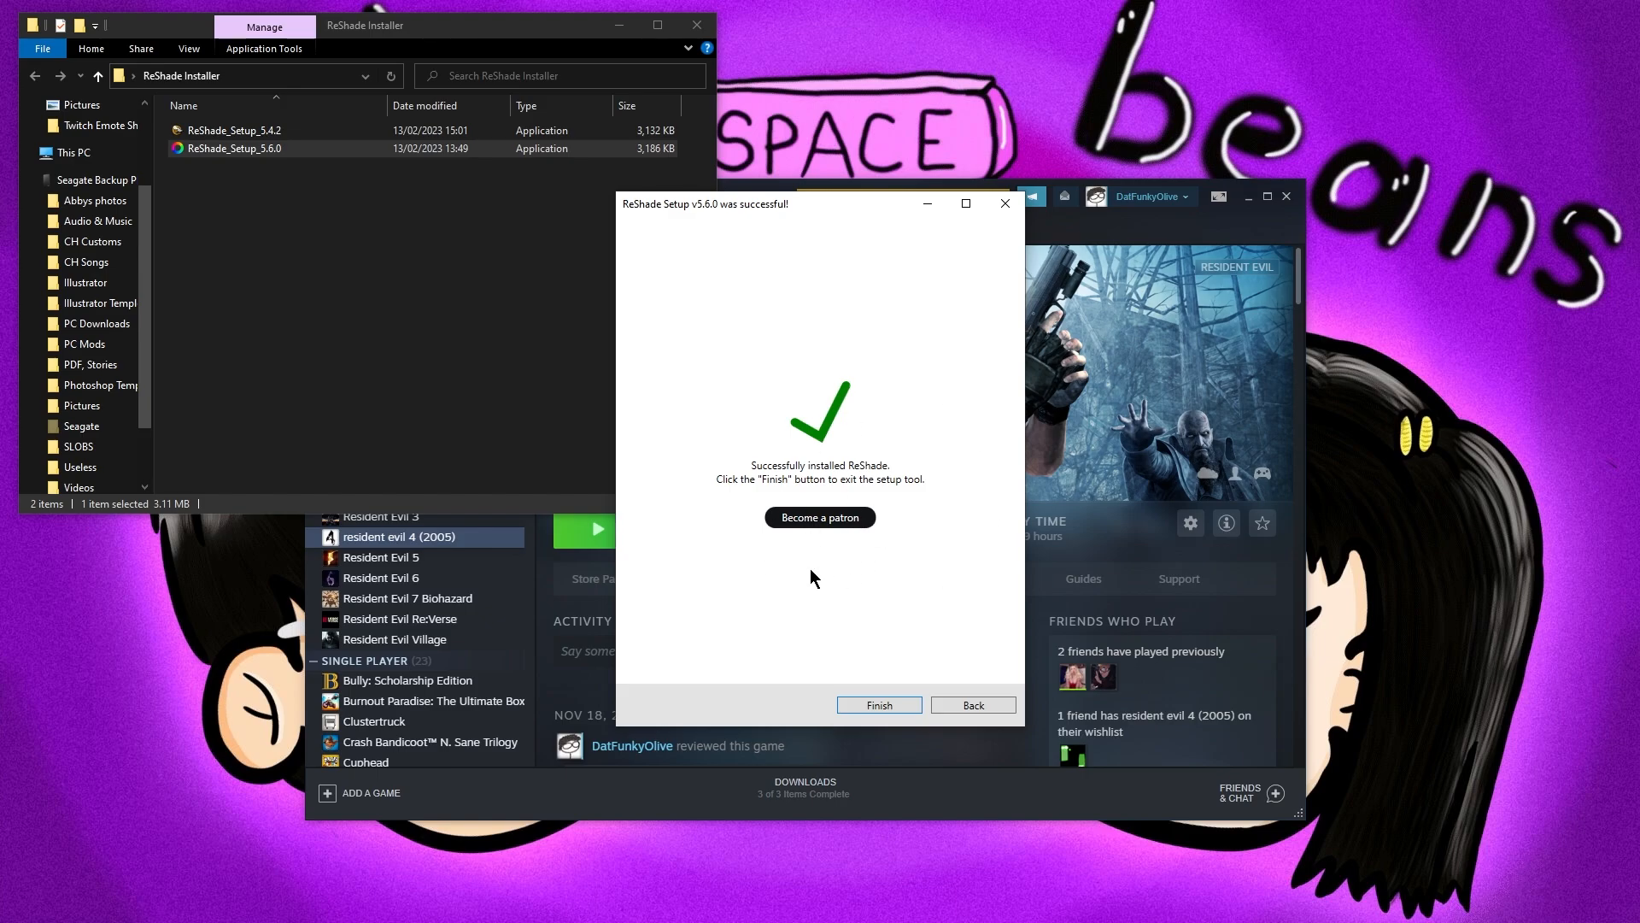
pyautogui.click(877, 706)
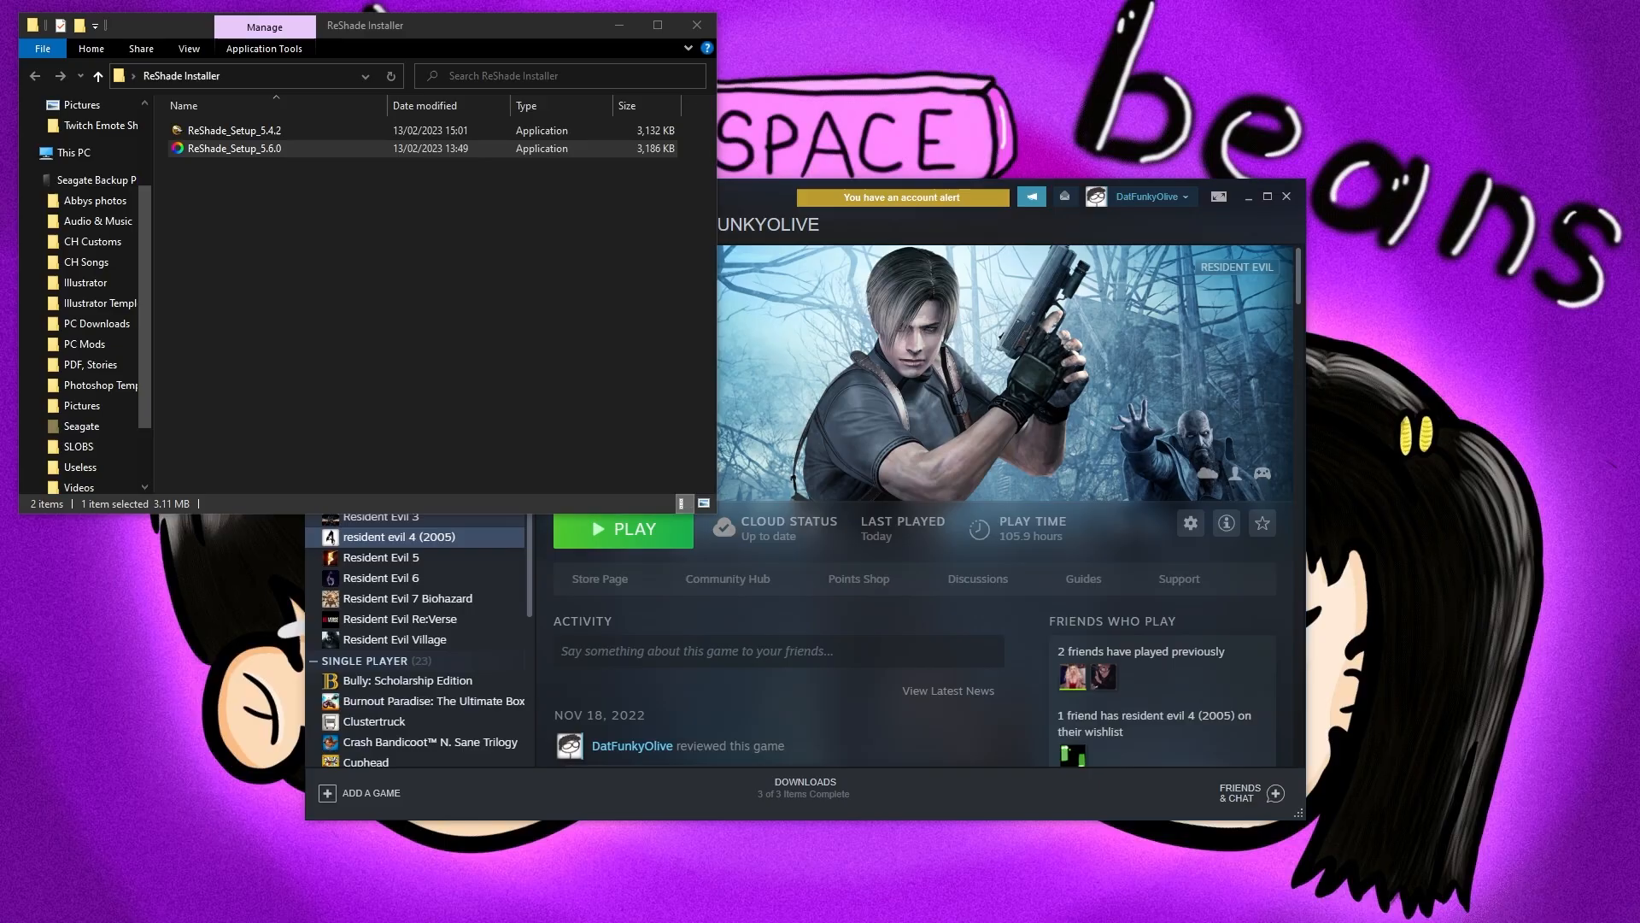
# Browse the local files of resident evil 4 (2005) from the Steam library and open the reshade-shaders folder inside Bin32
pyautogui.hotkey('alt', 'Tab')
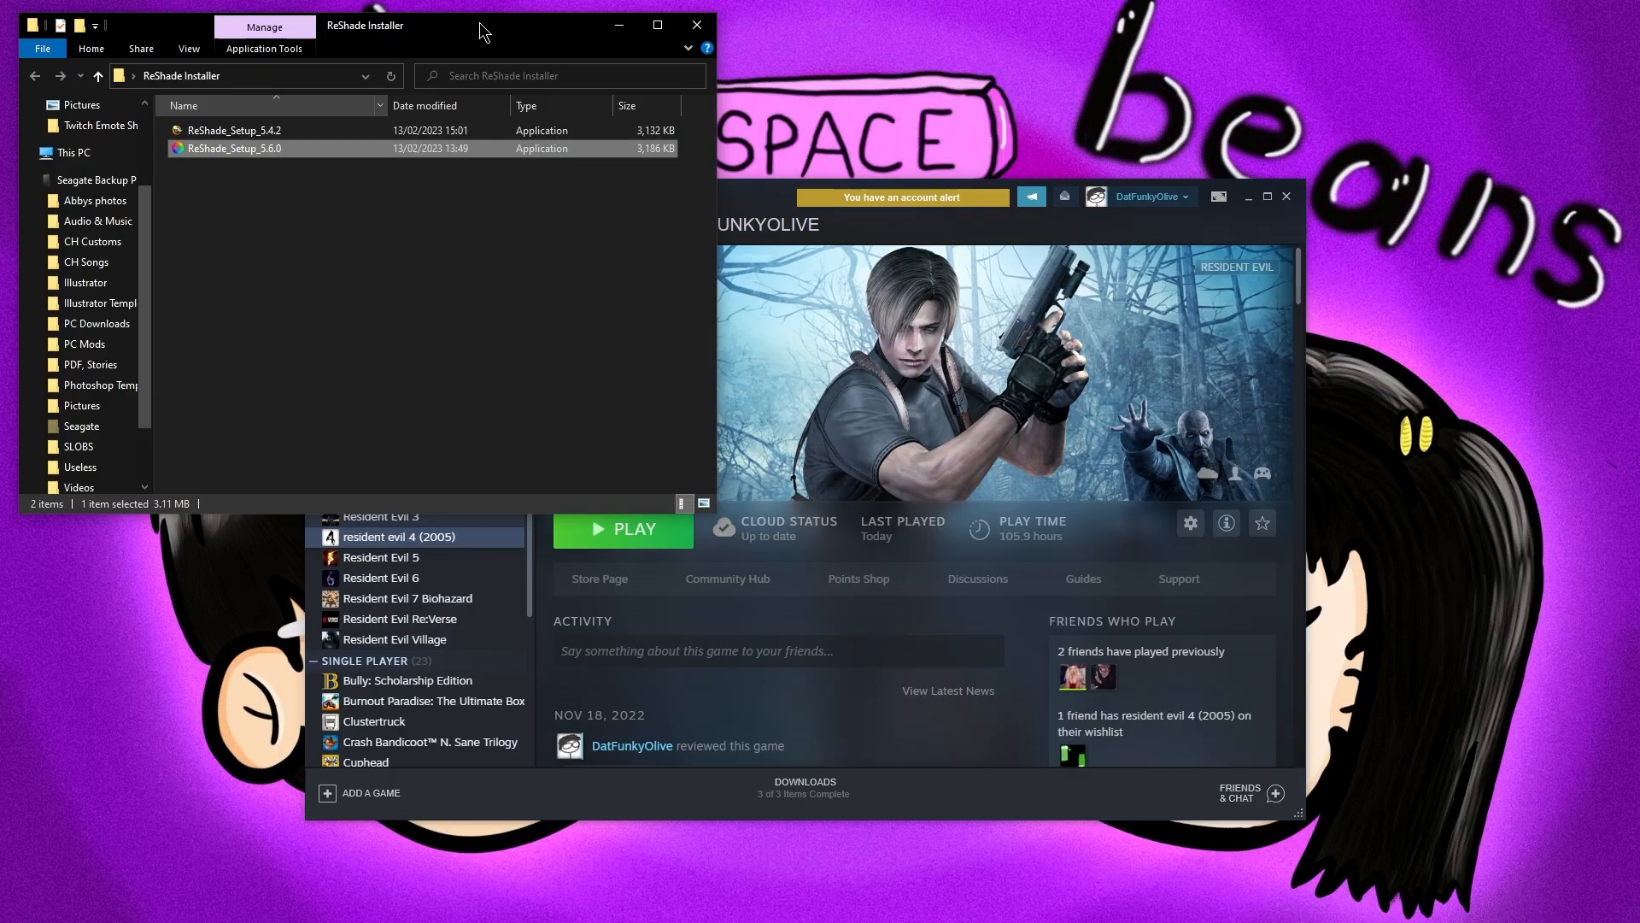
pyautogui.moveTo(474, 29); pyautogui.dragTo(0, 124)
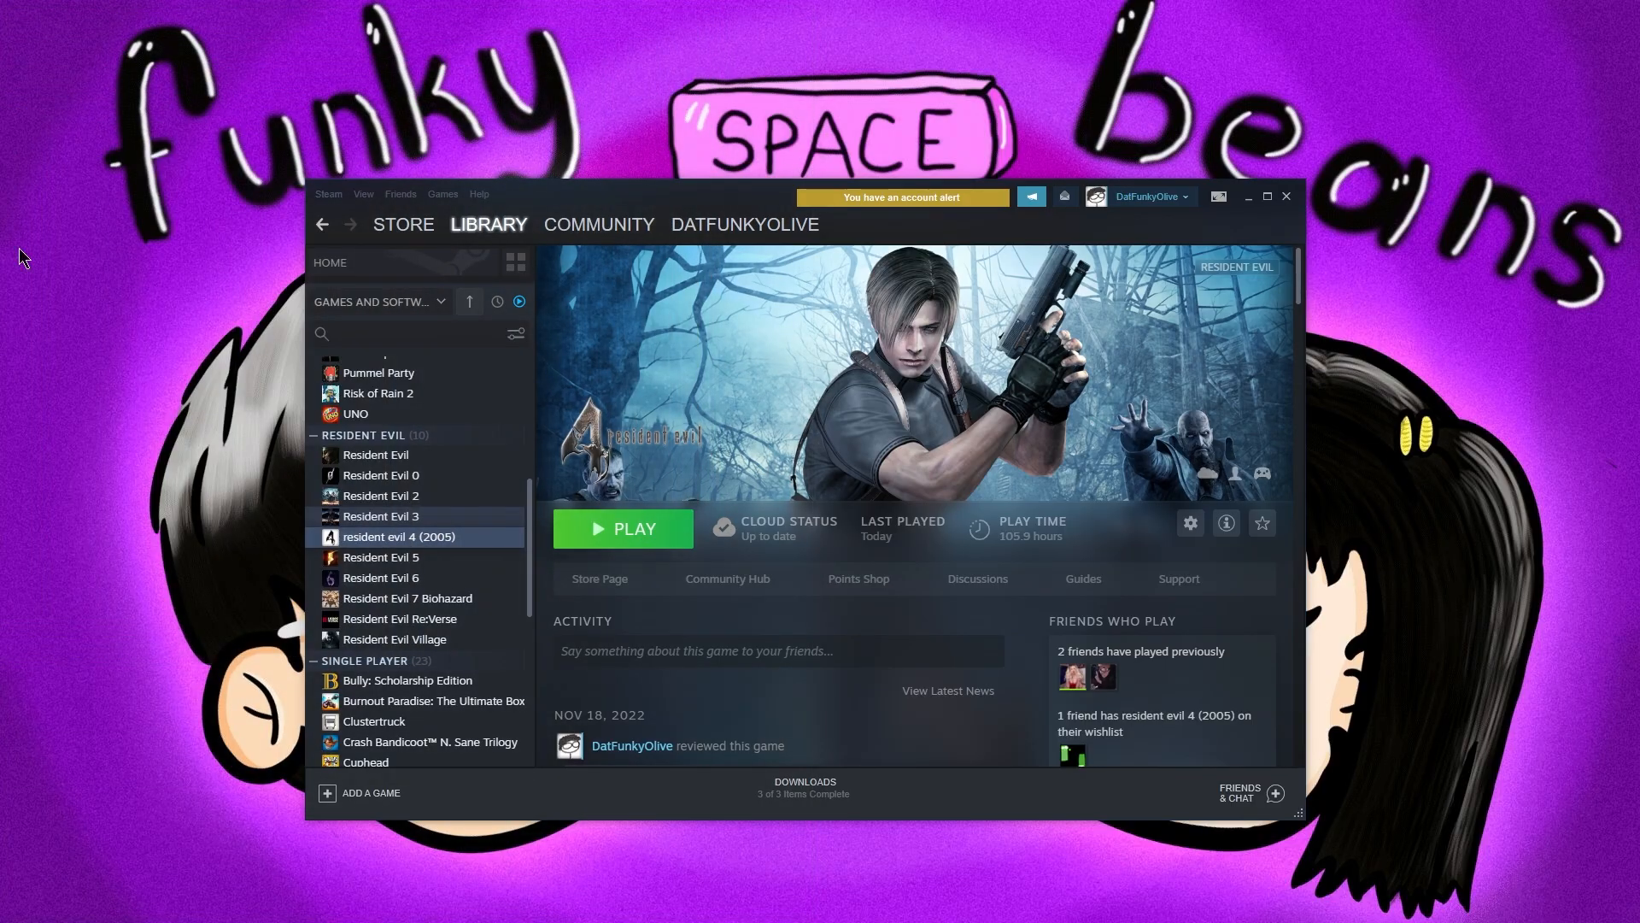
pyautogui.rightClick(415, 536)
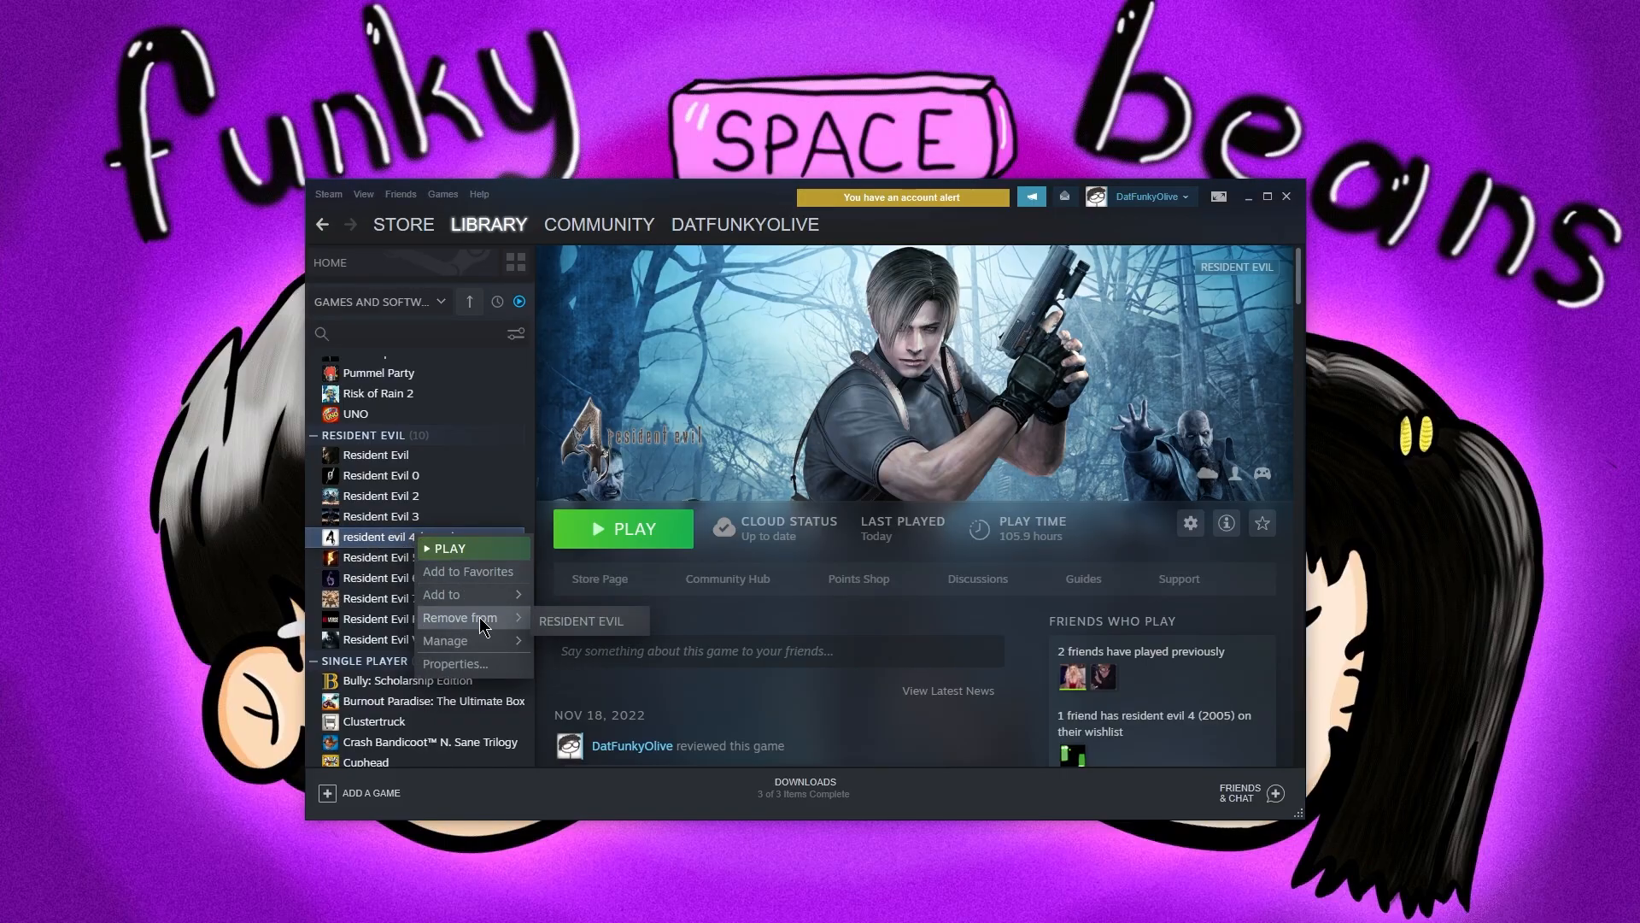
pyautogui.moveTo(482, 640)
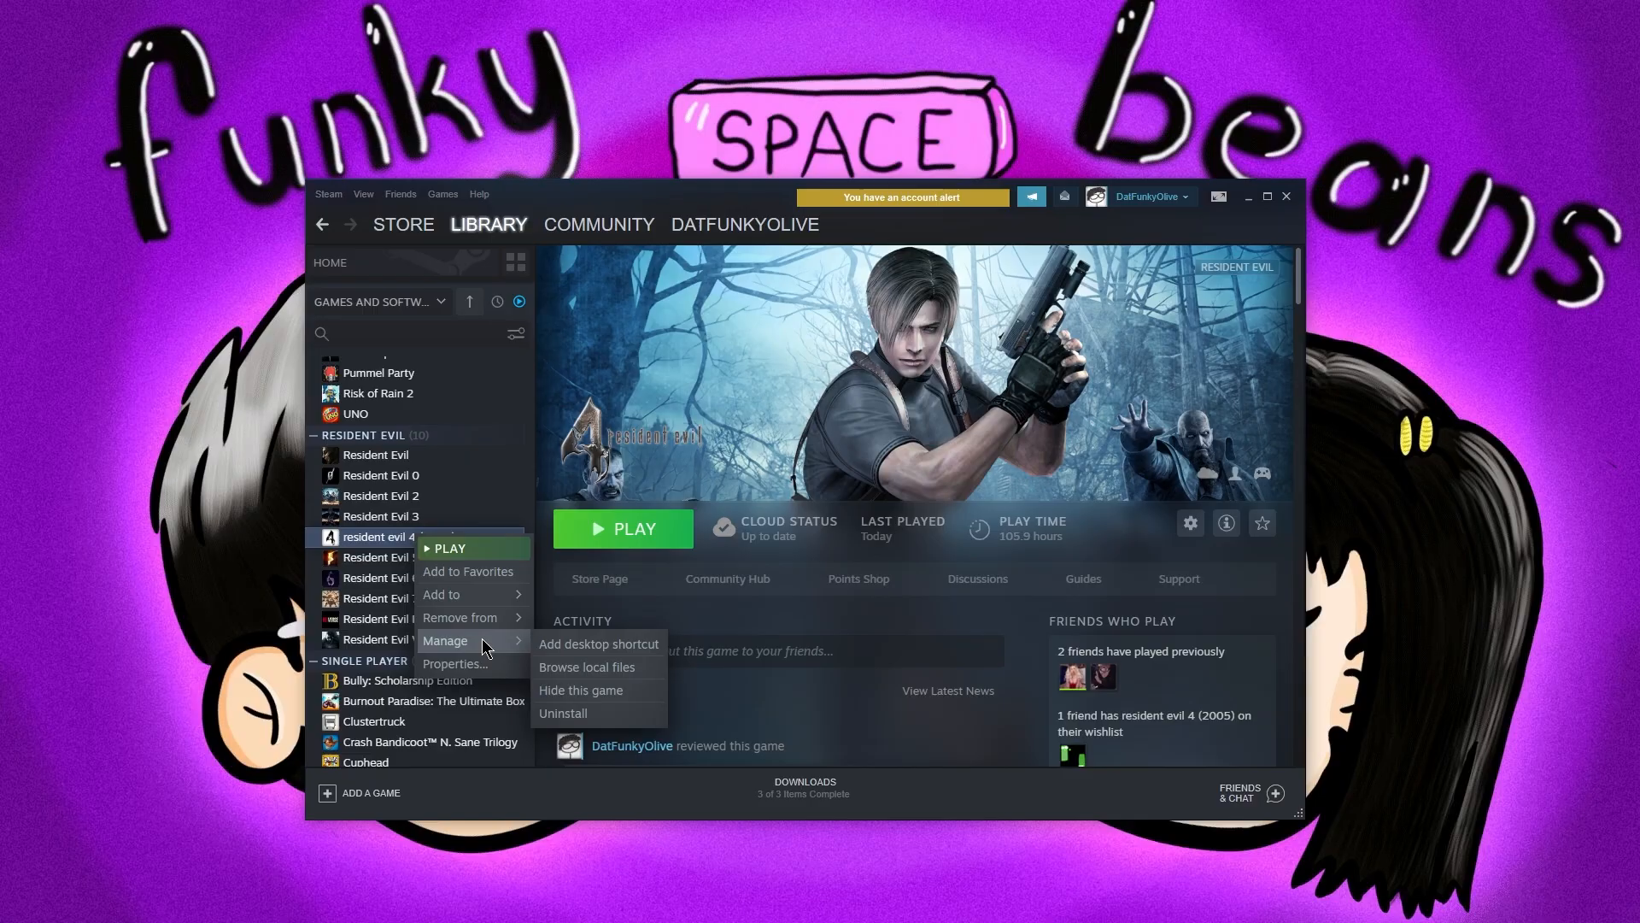
pyautogui.click(595, 668)
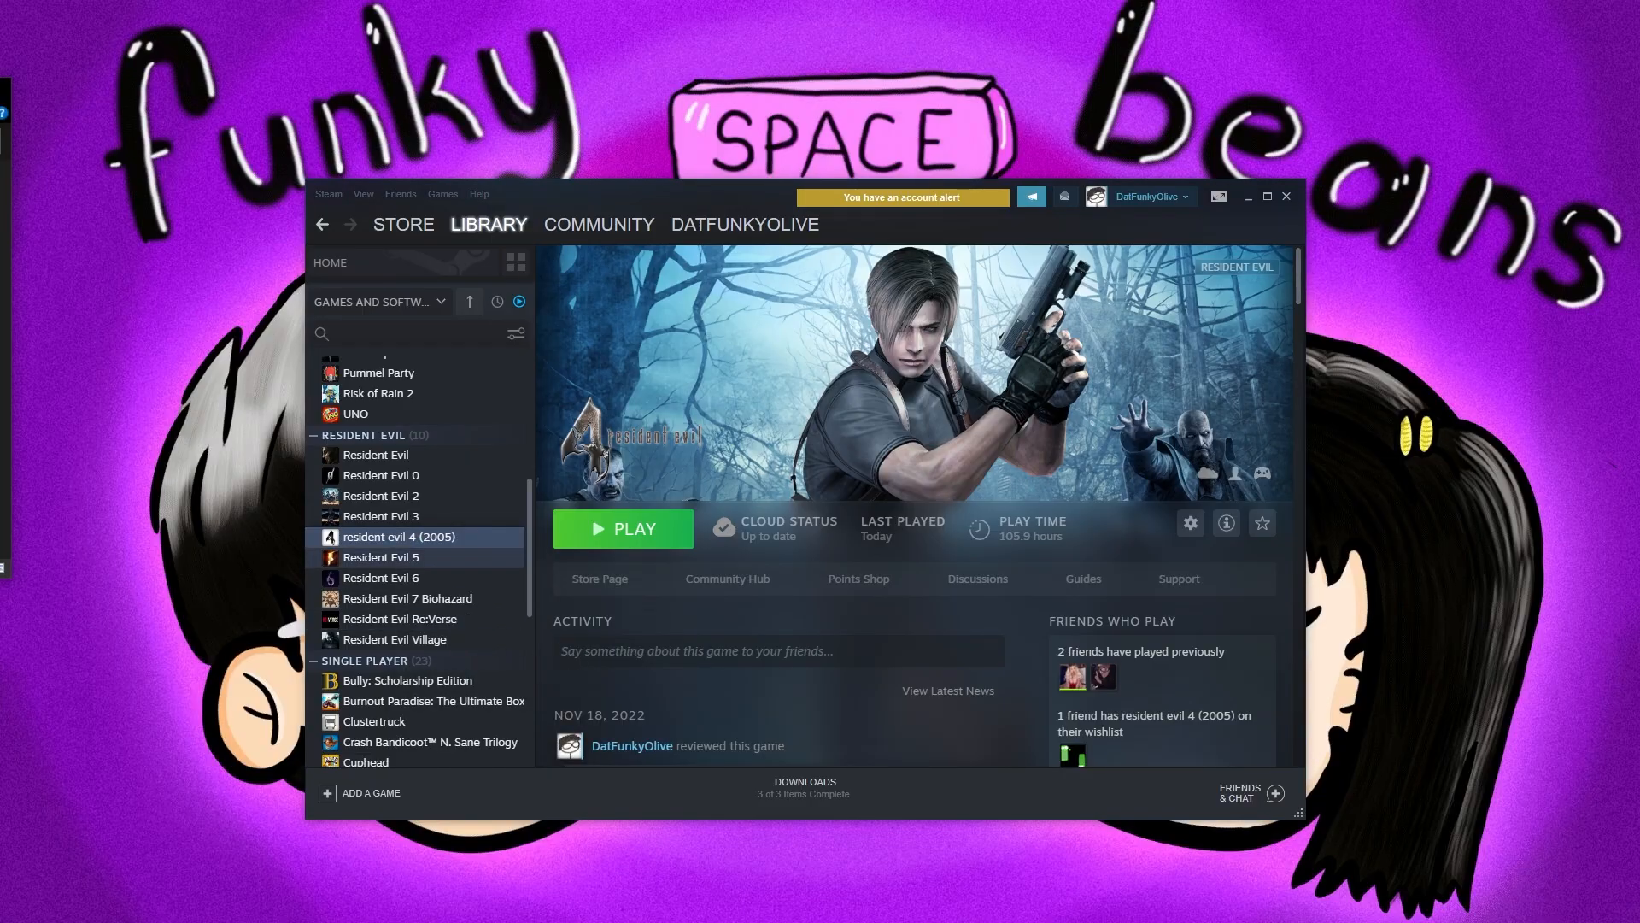
pyautogui.moveTo(444, 182); pyautogui.dragTo(398, 37)
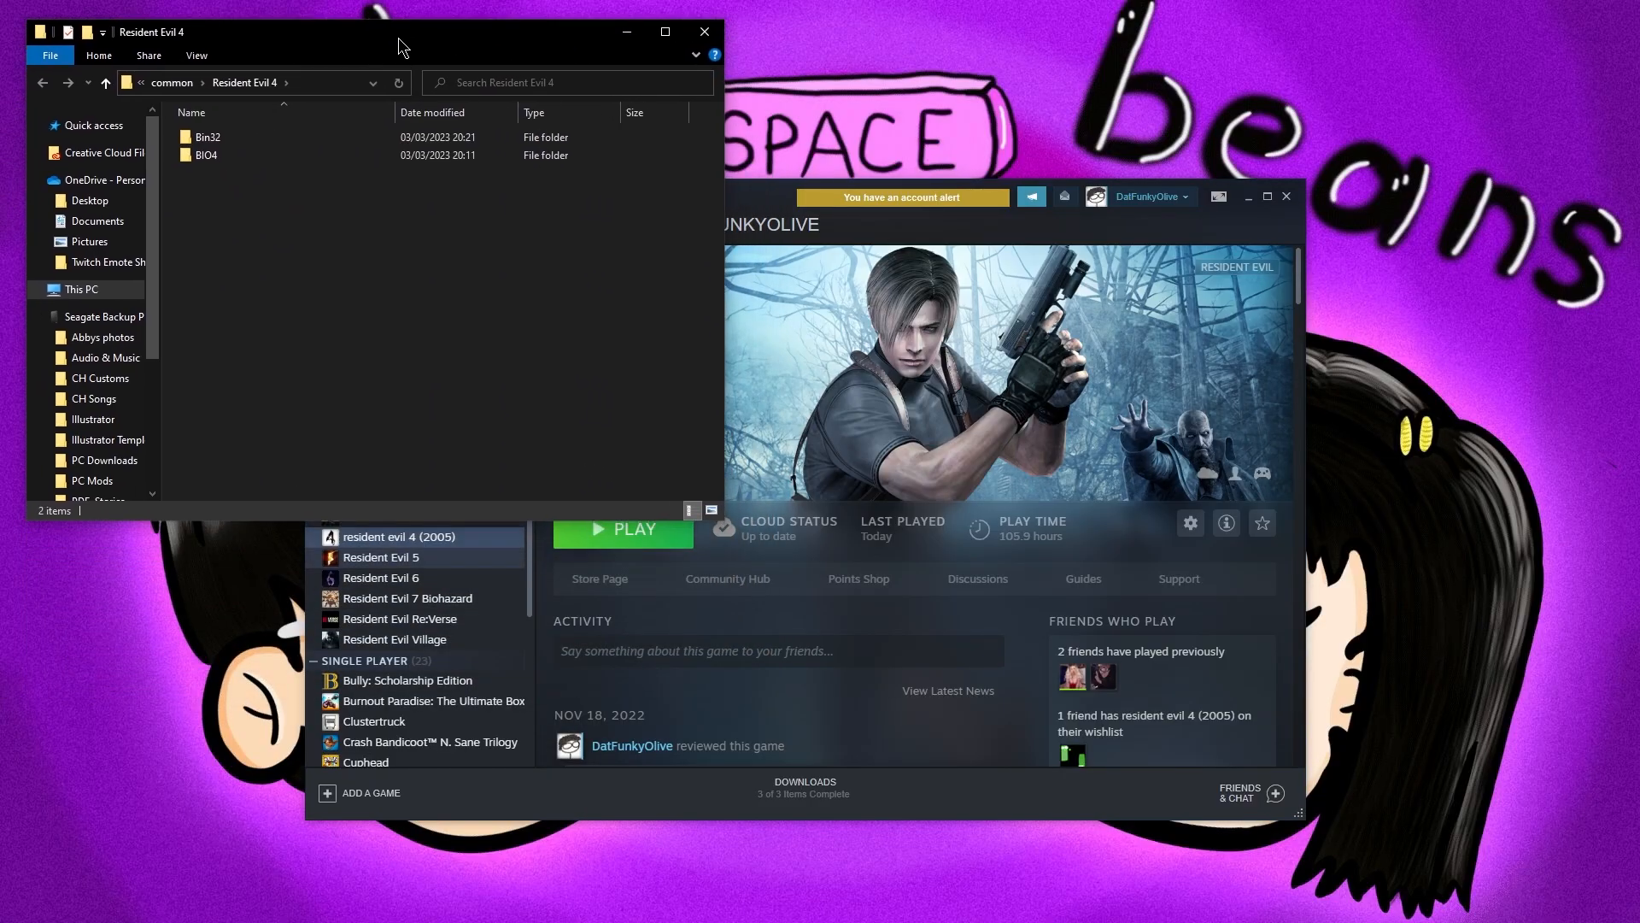
pyautogui.doubleClick(237, 138)
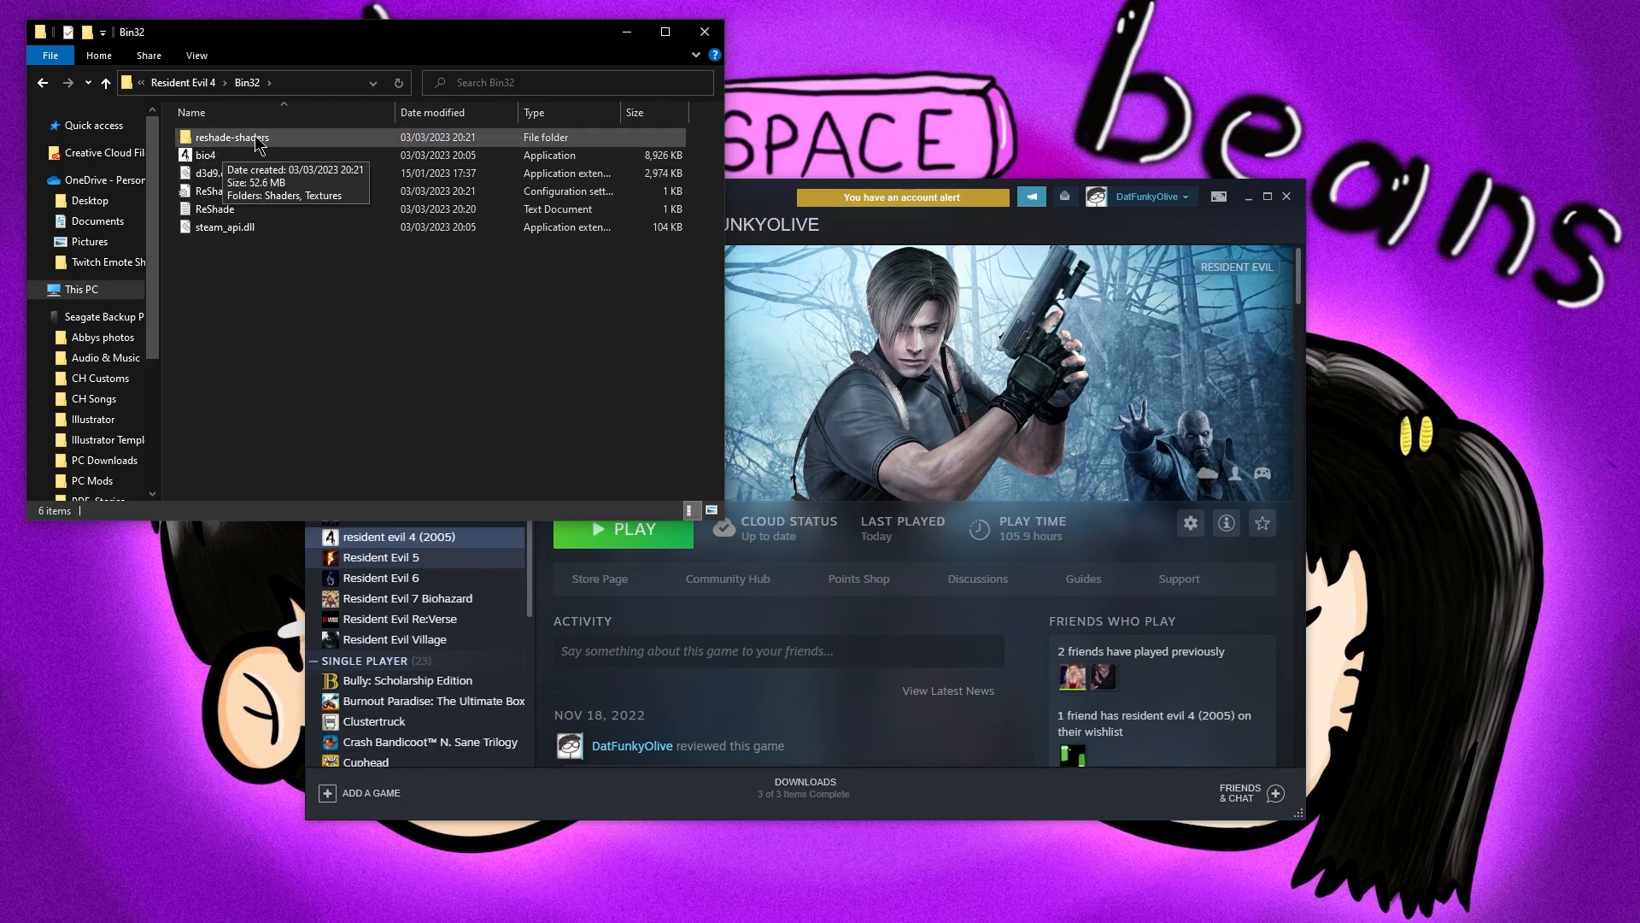
pyautogui.doubleClick(256, 138)
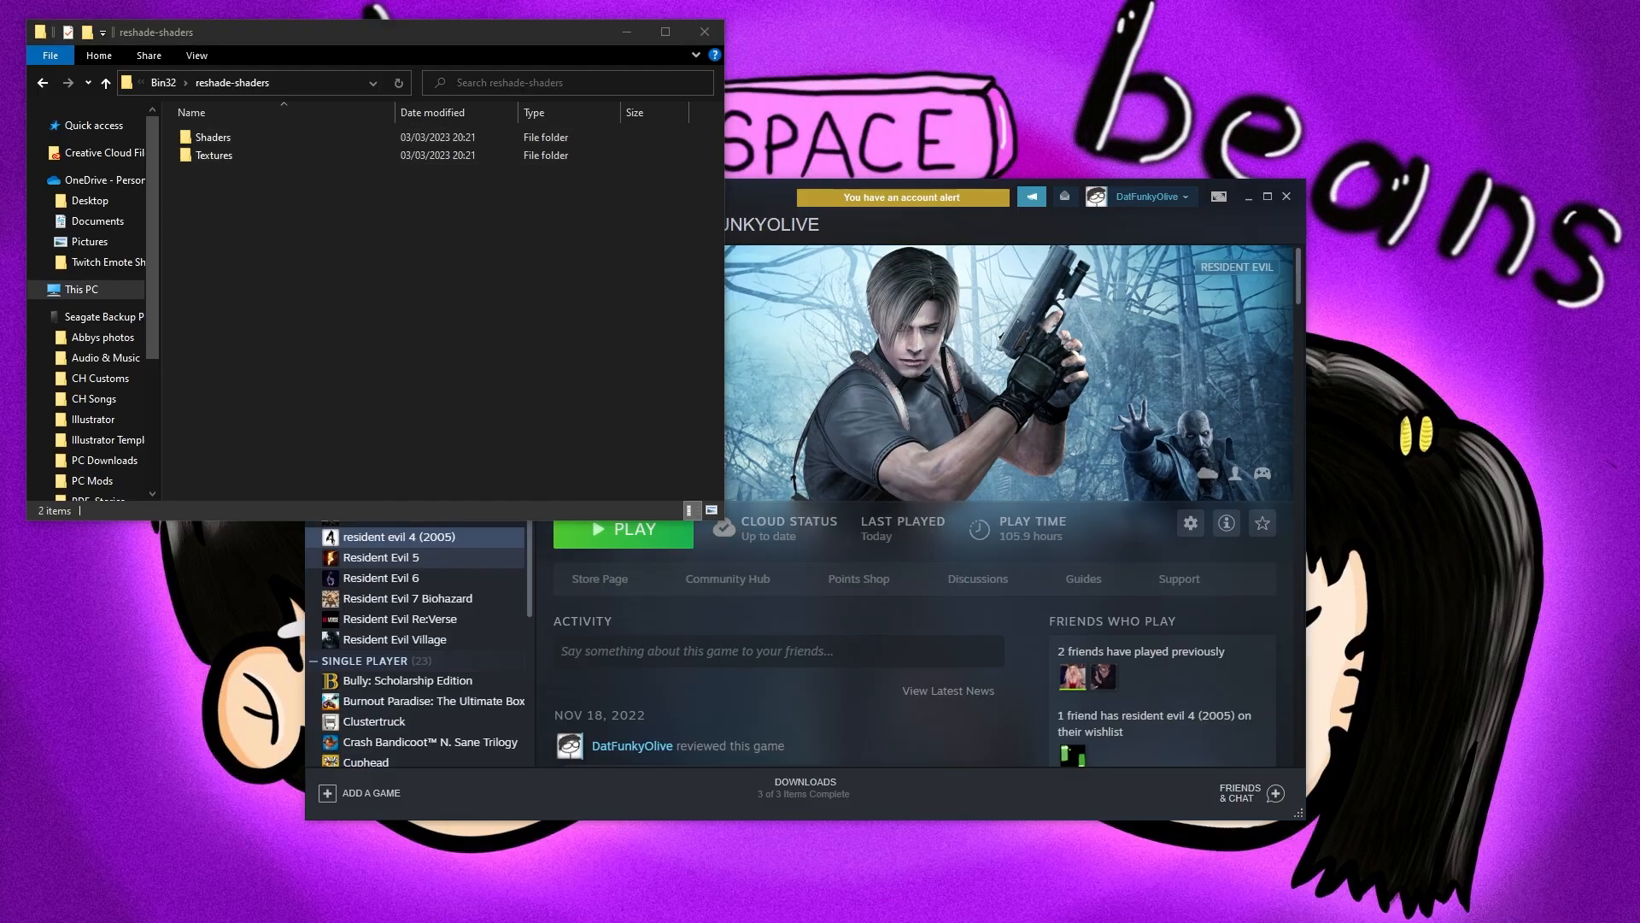
# Place the reshade preset folder window beside the game folder and open its reshade-shaders subfolder
pyautogui.moveTo(0, 440); pyautogui.dragTo(1236, 40)
pyautogui.click(1115, 163)
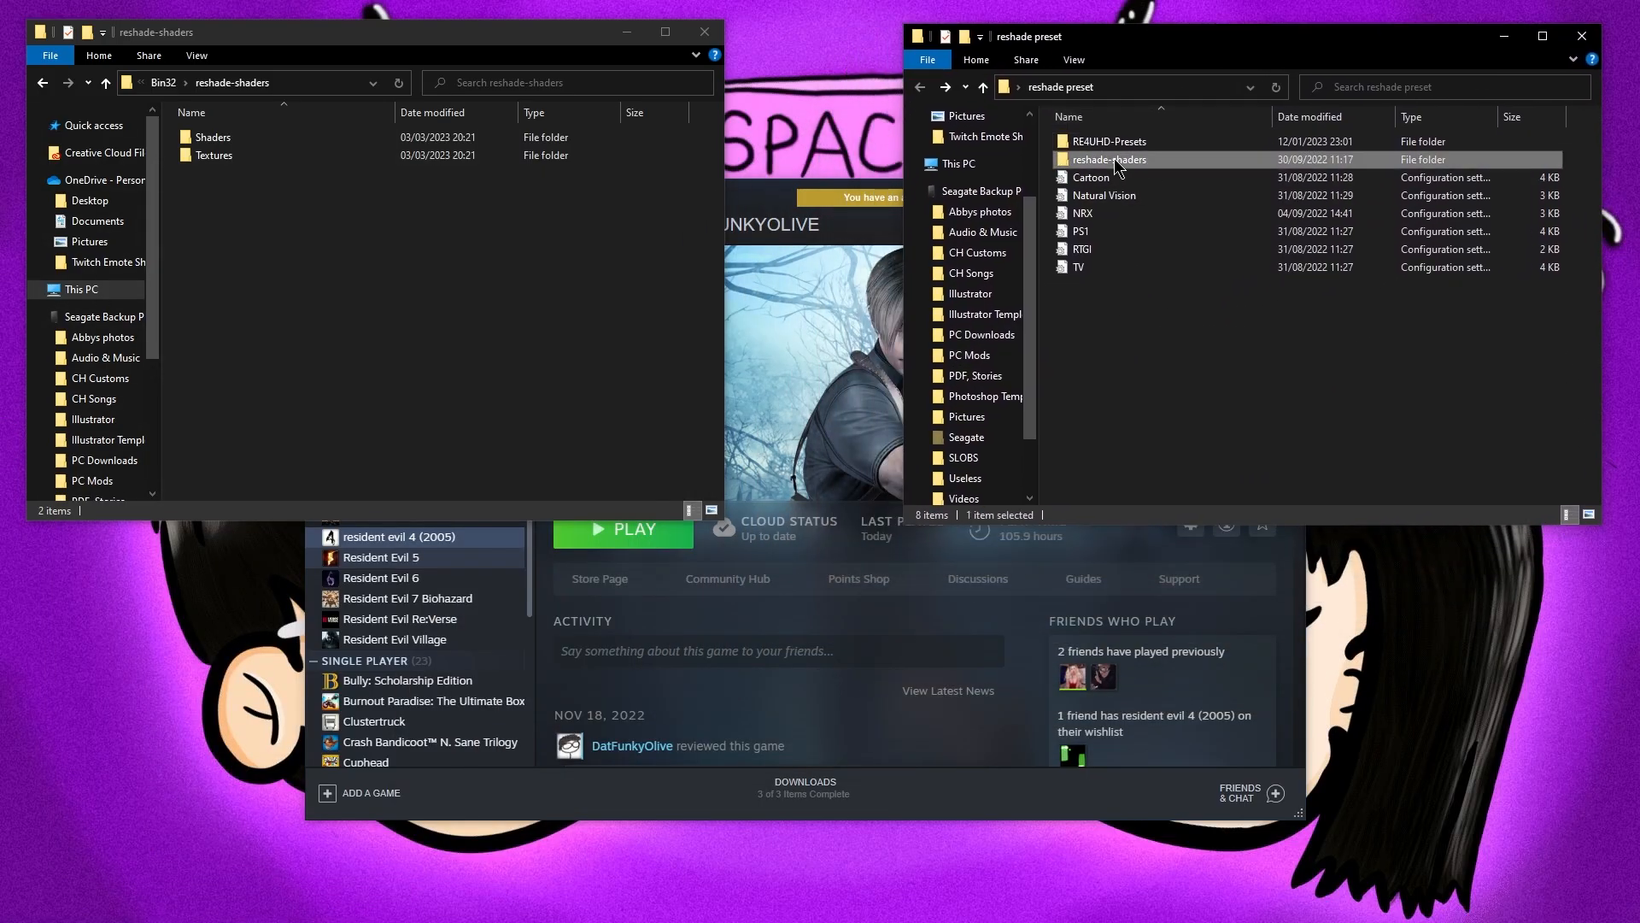
pyautogui.doubleClick(1115, 163)
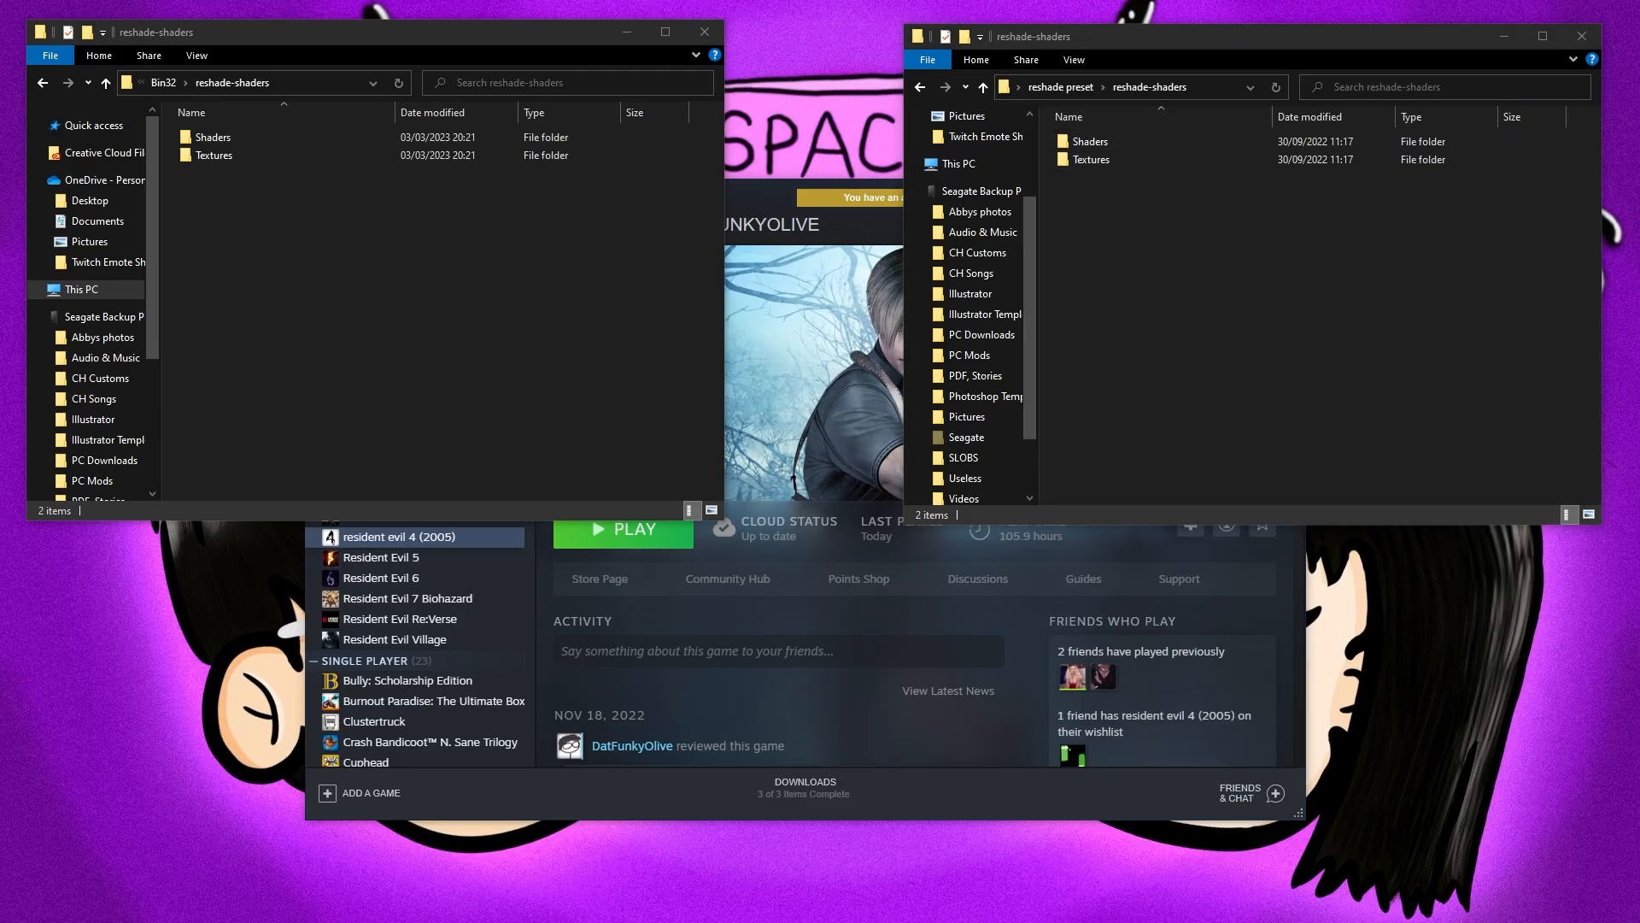
# Switch to the browser and look over the RTGI 0.33 download page on the Internet Archive
pyautogui.hotkey('alt', 'Tab')
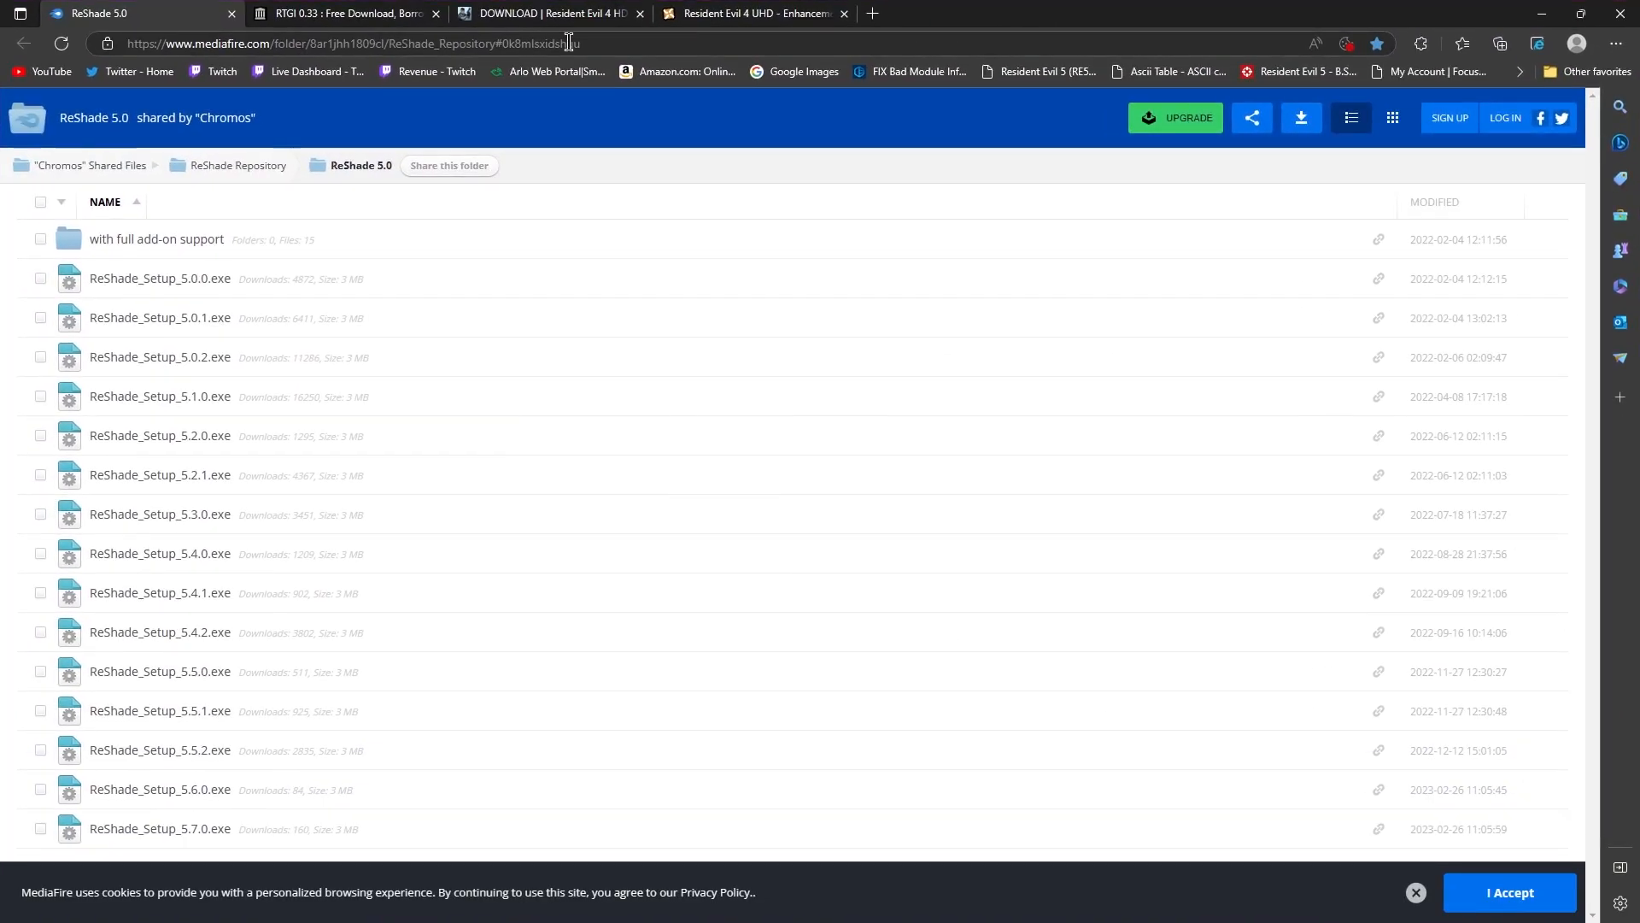
pyautogui.click(328, 15)
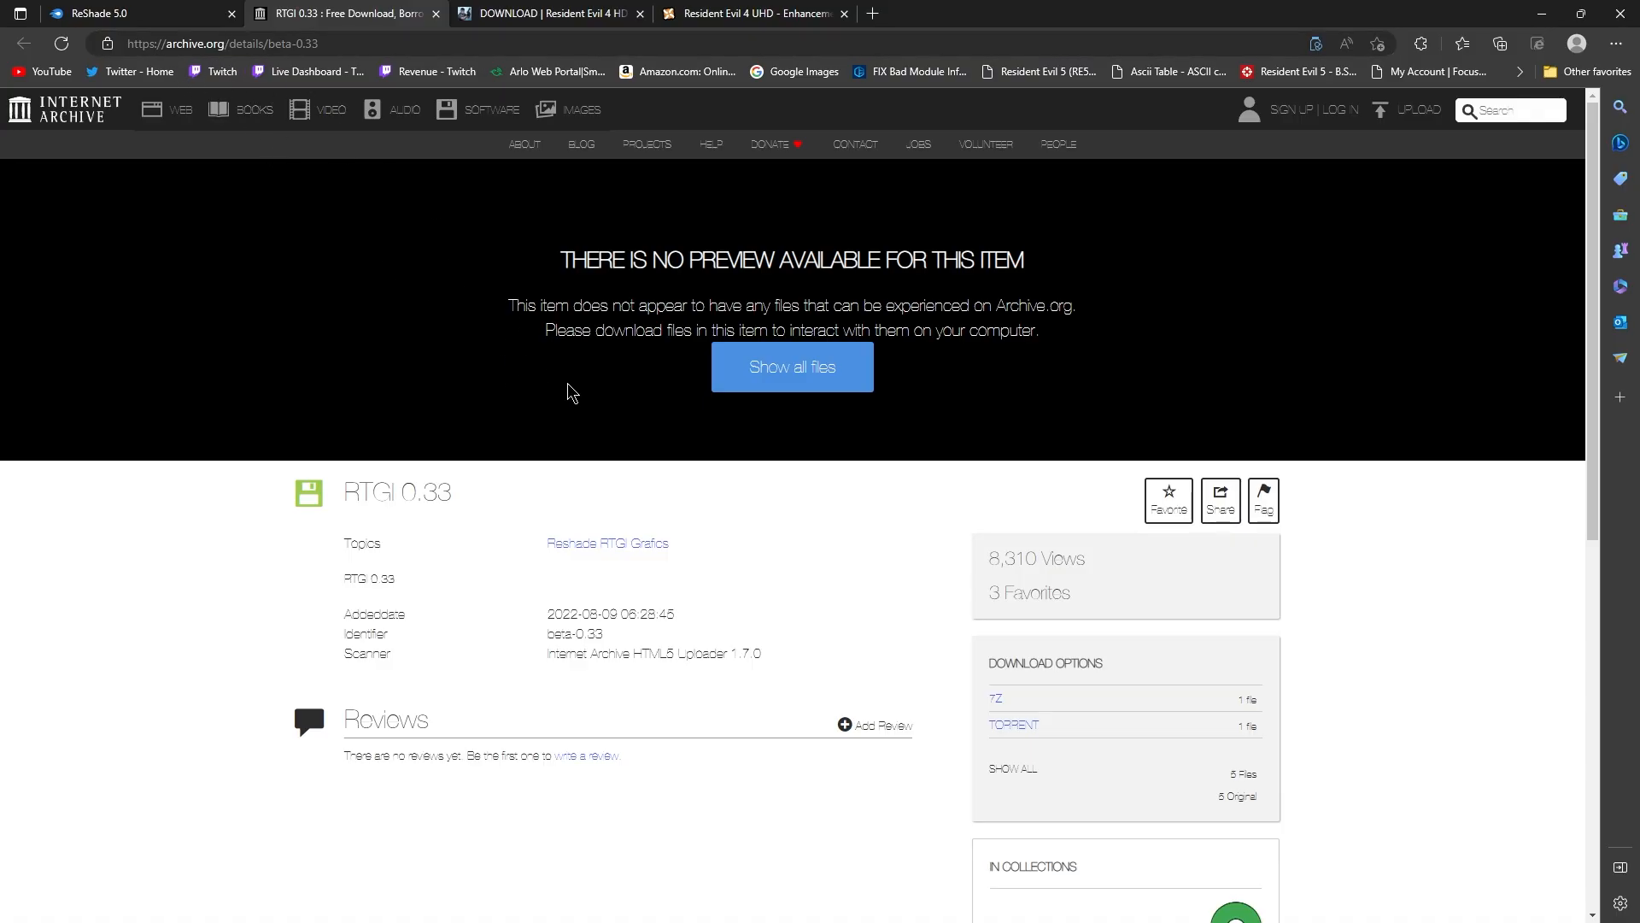
pyautogui.scroll(-1, 653, 443)
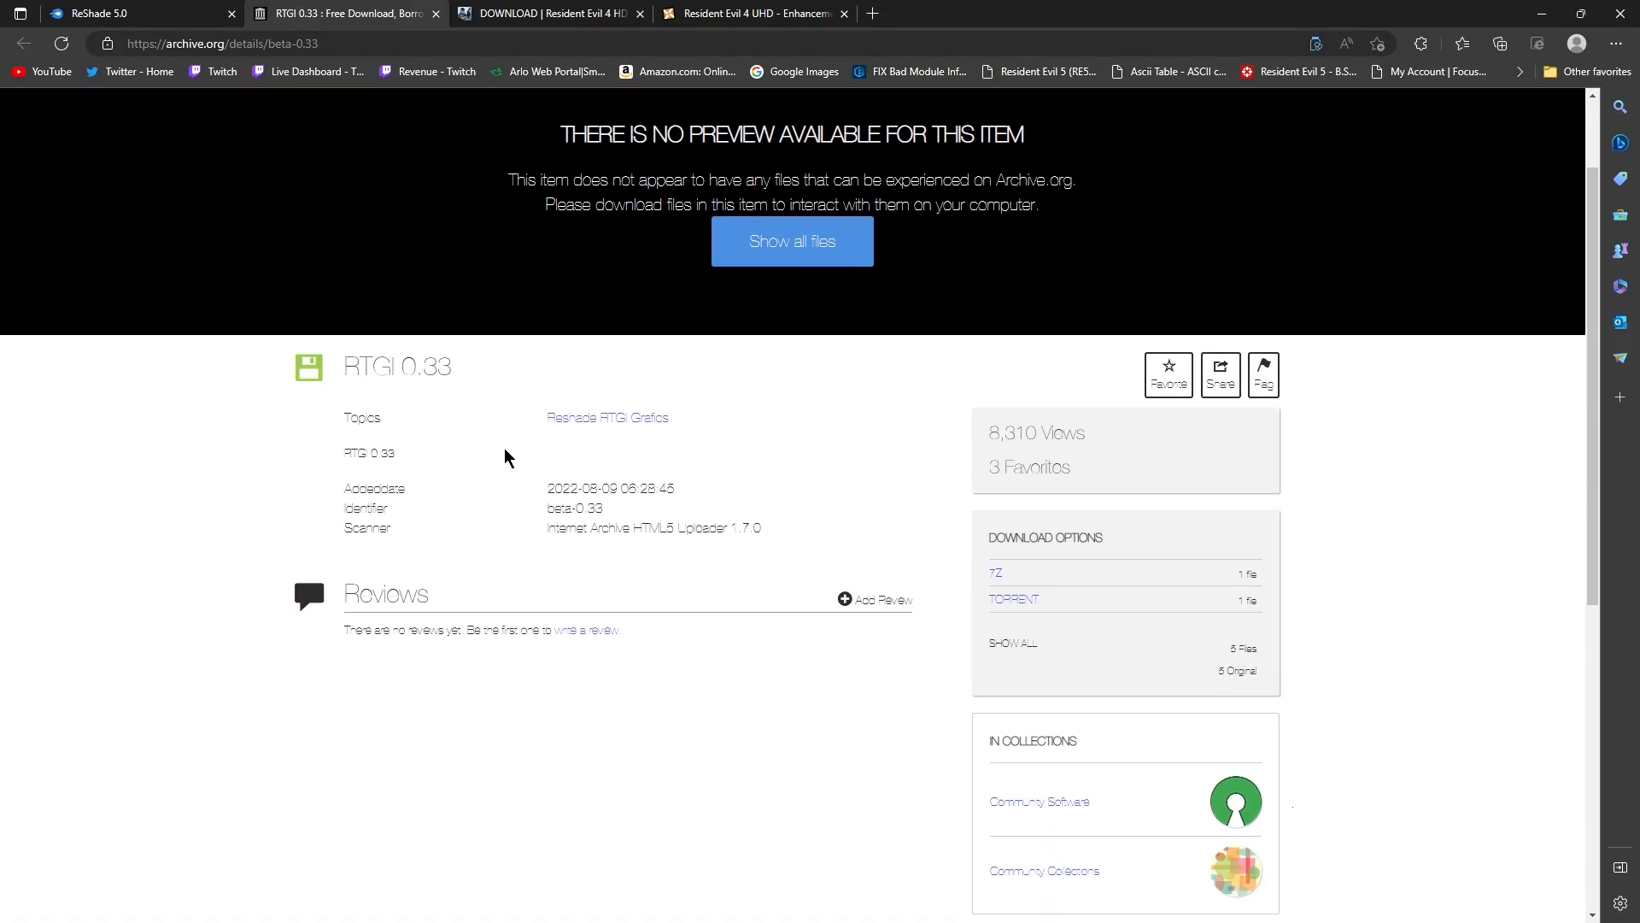
pyautogui.scroll(1, 526, 499)
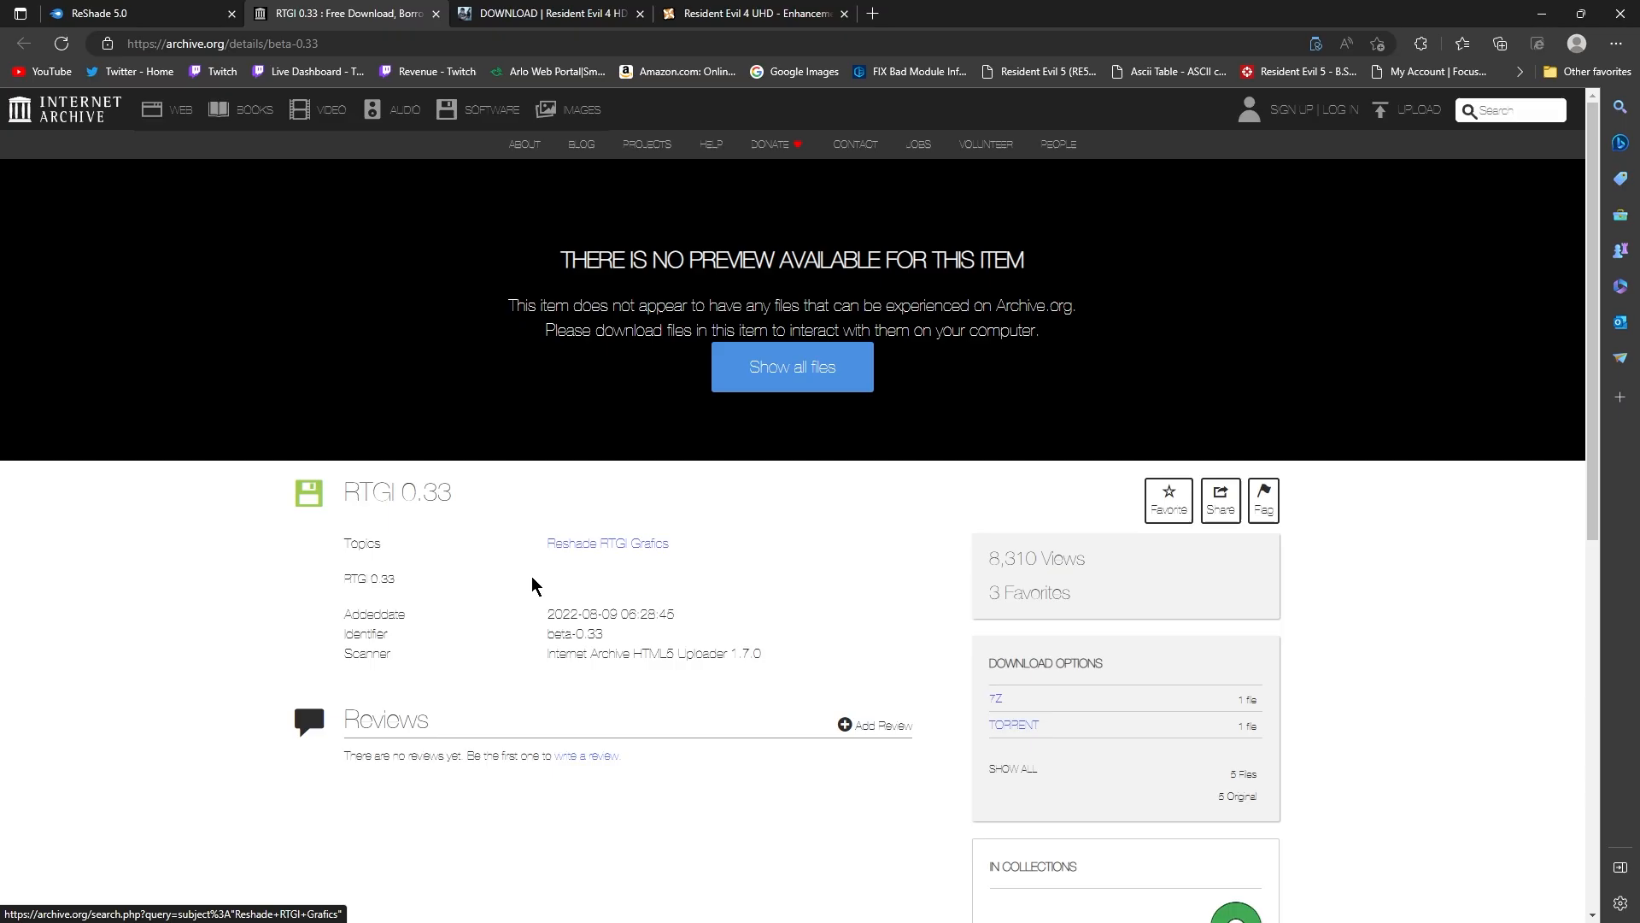
pyautogui.click(612, 554)
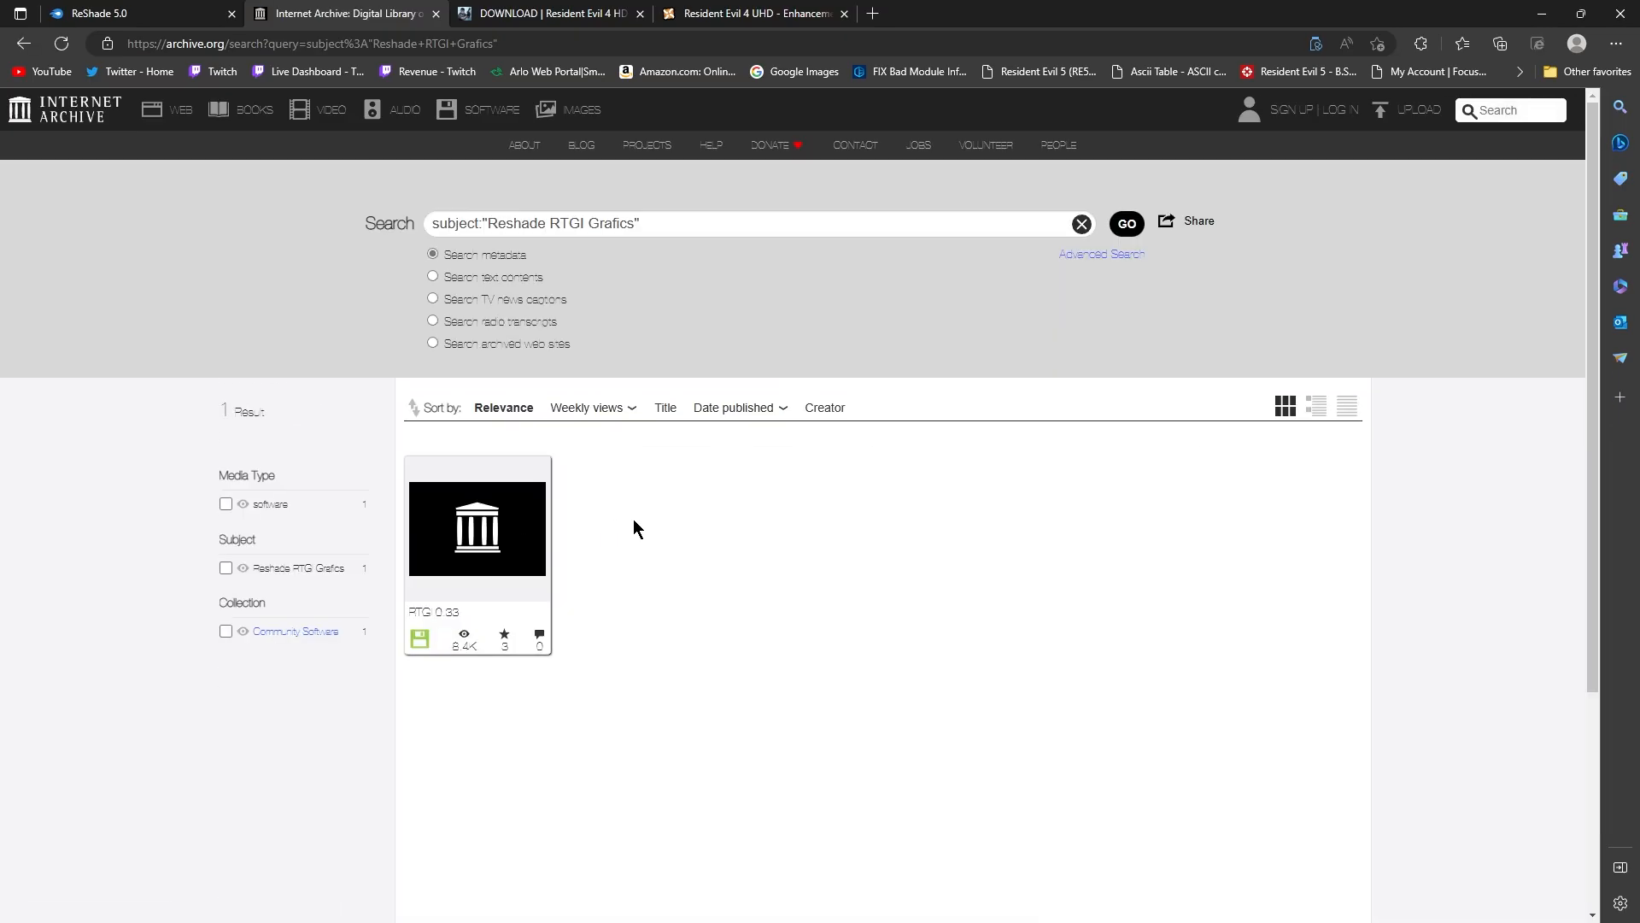
pyautogui.click(23, 42)
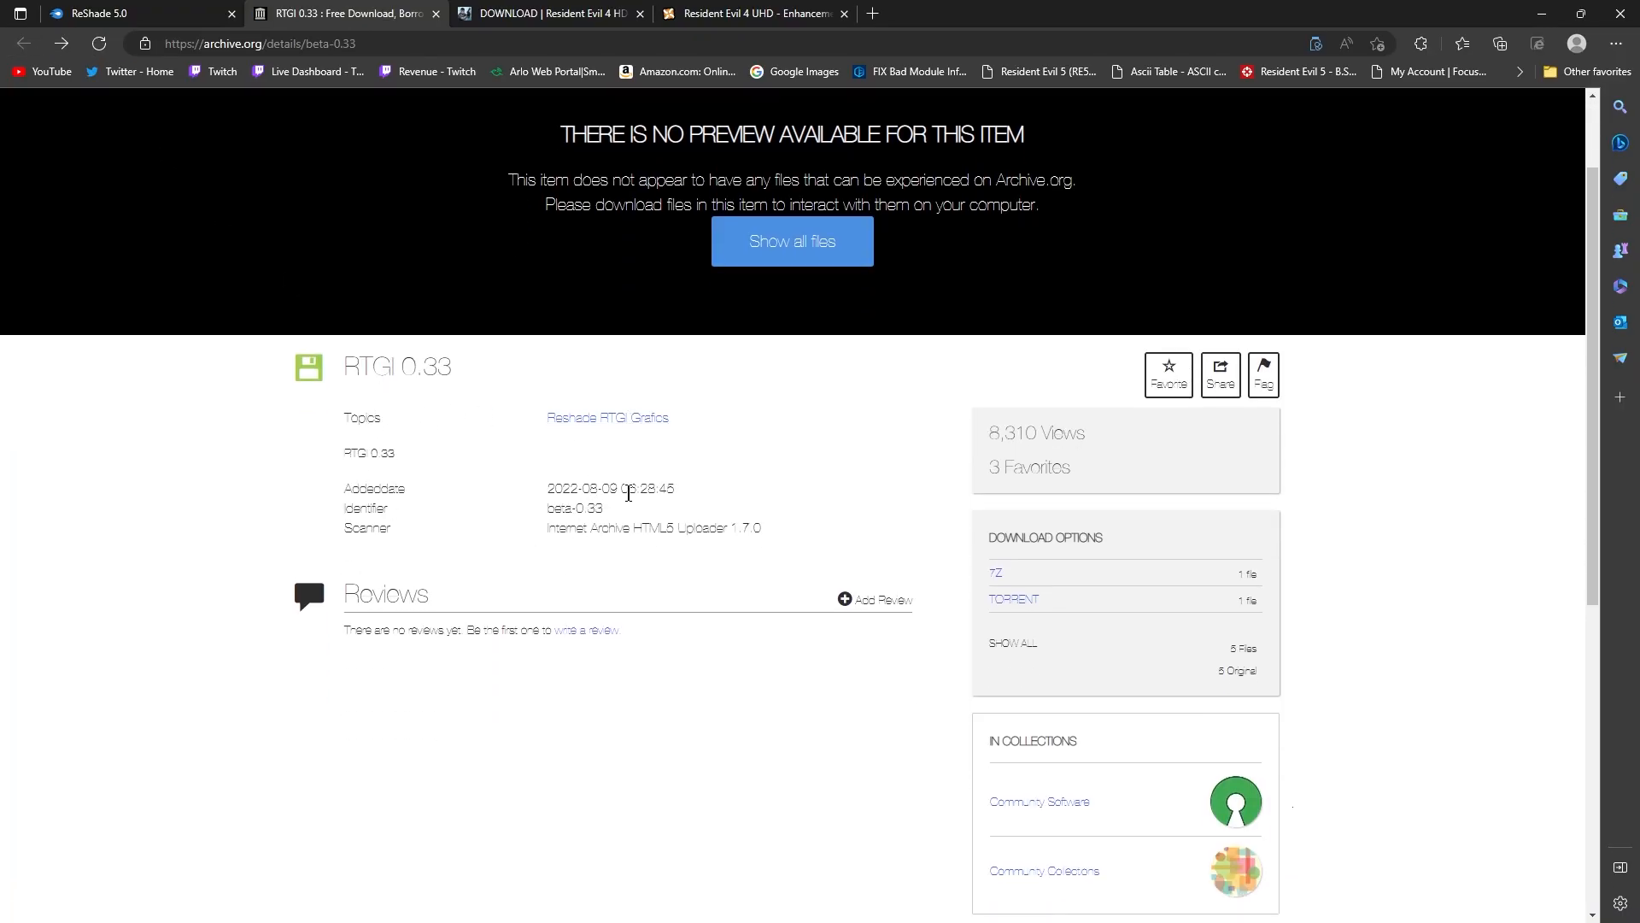
pyautogui.scroll(-1, 1008, 538)
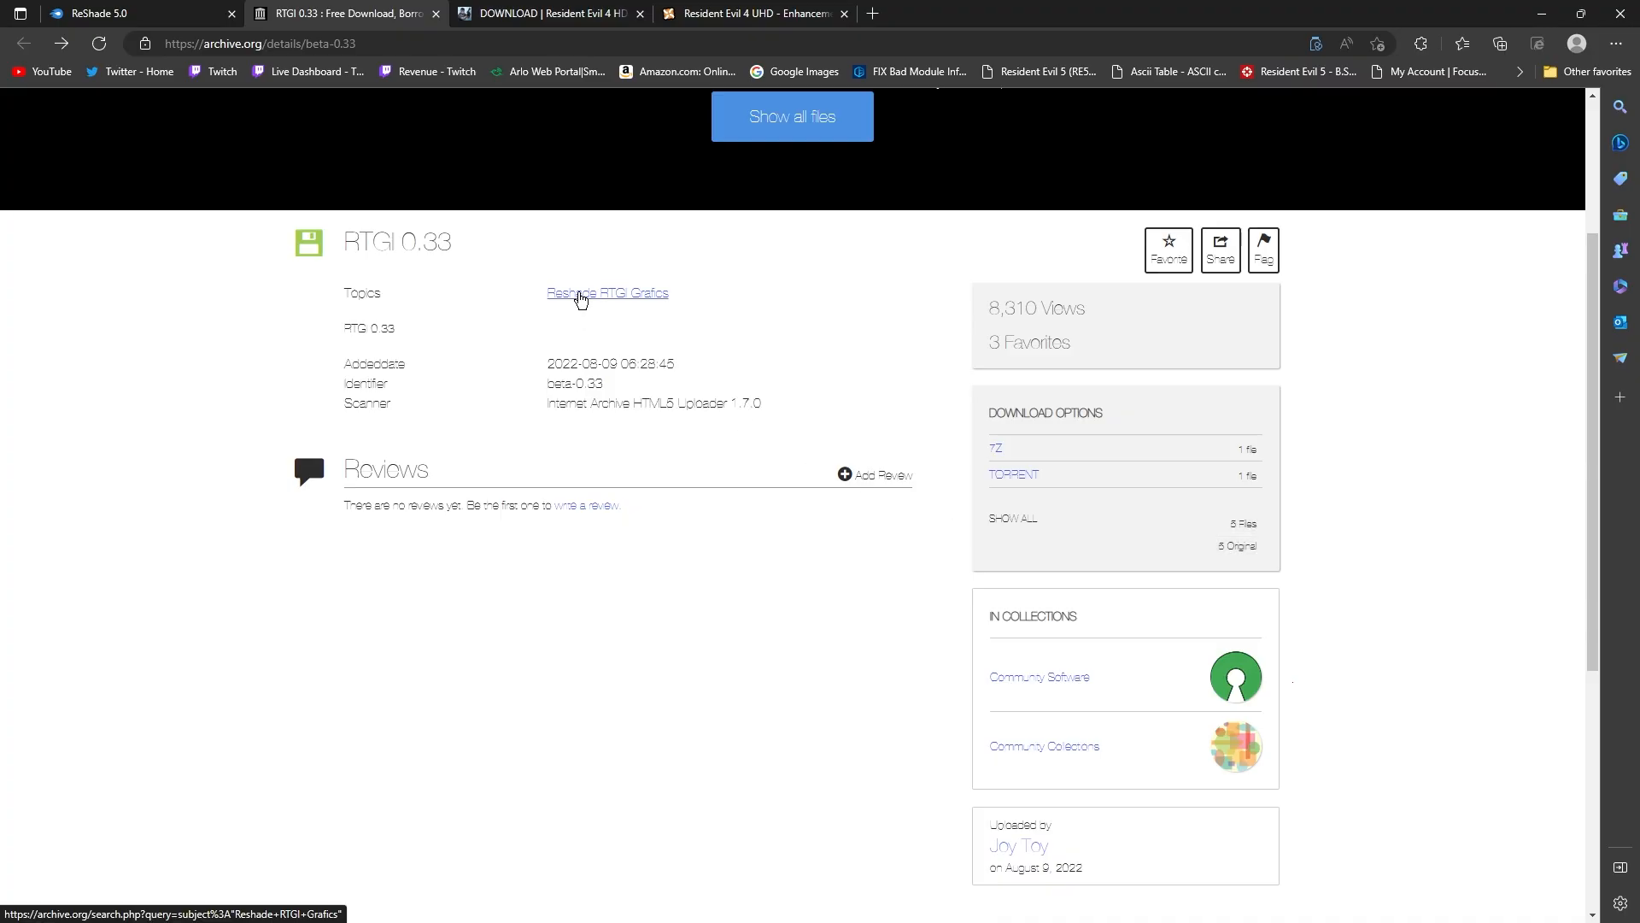
pyautogui.click(579, 296)
pyautogui.click(23, 43)
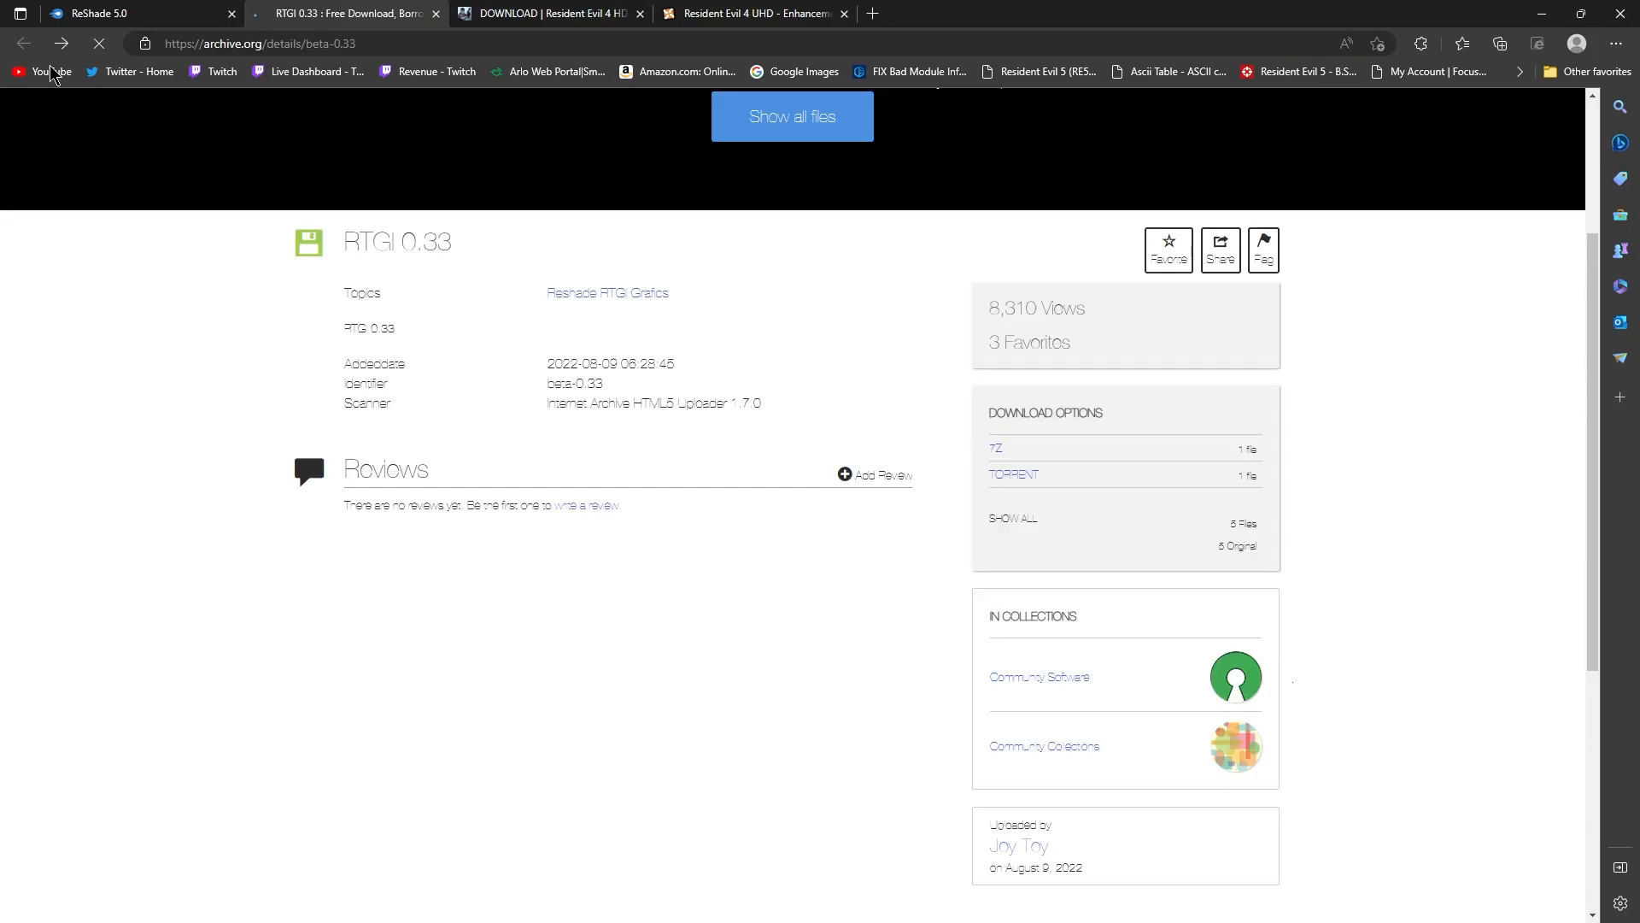
pyautogui.scroll(3, 707, 529)
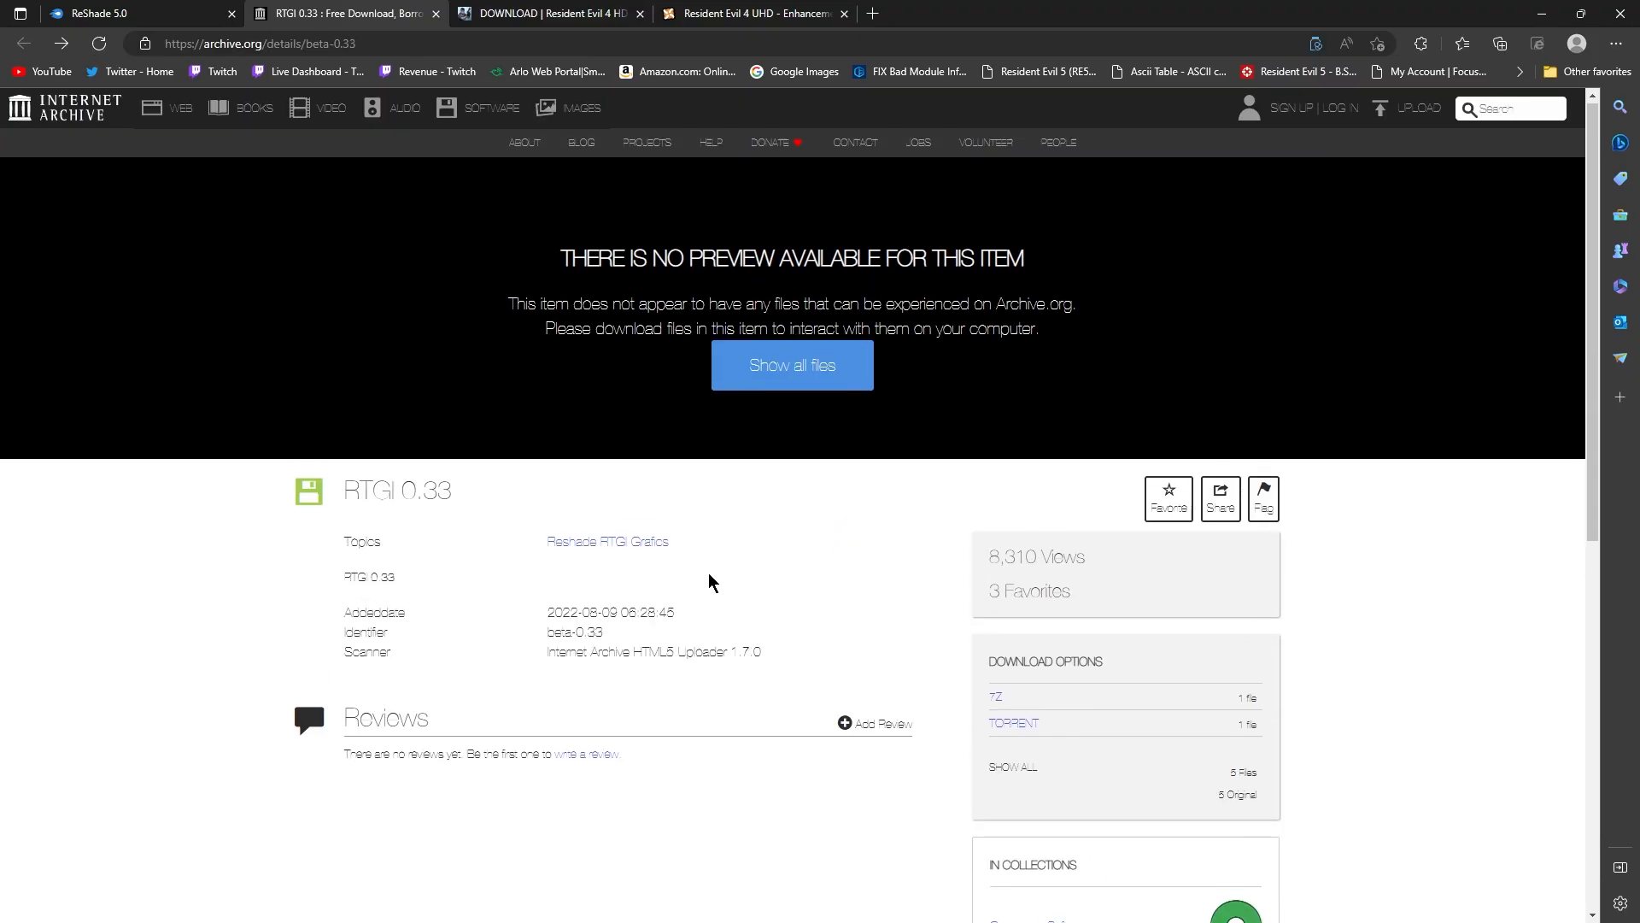
# Show all files of the RTGI 0.33 item, locate RTGI Complete.7z in the beta-0.33 listing, and close the listing
pyautogui.click(763, 374)
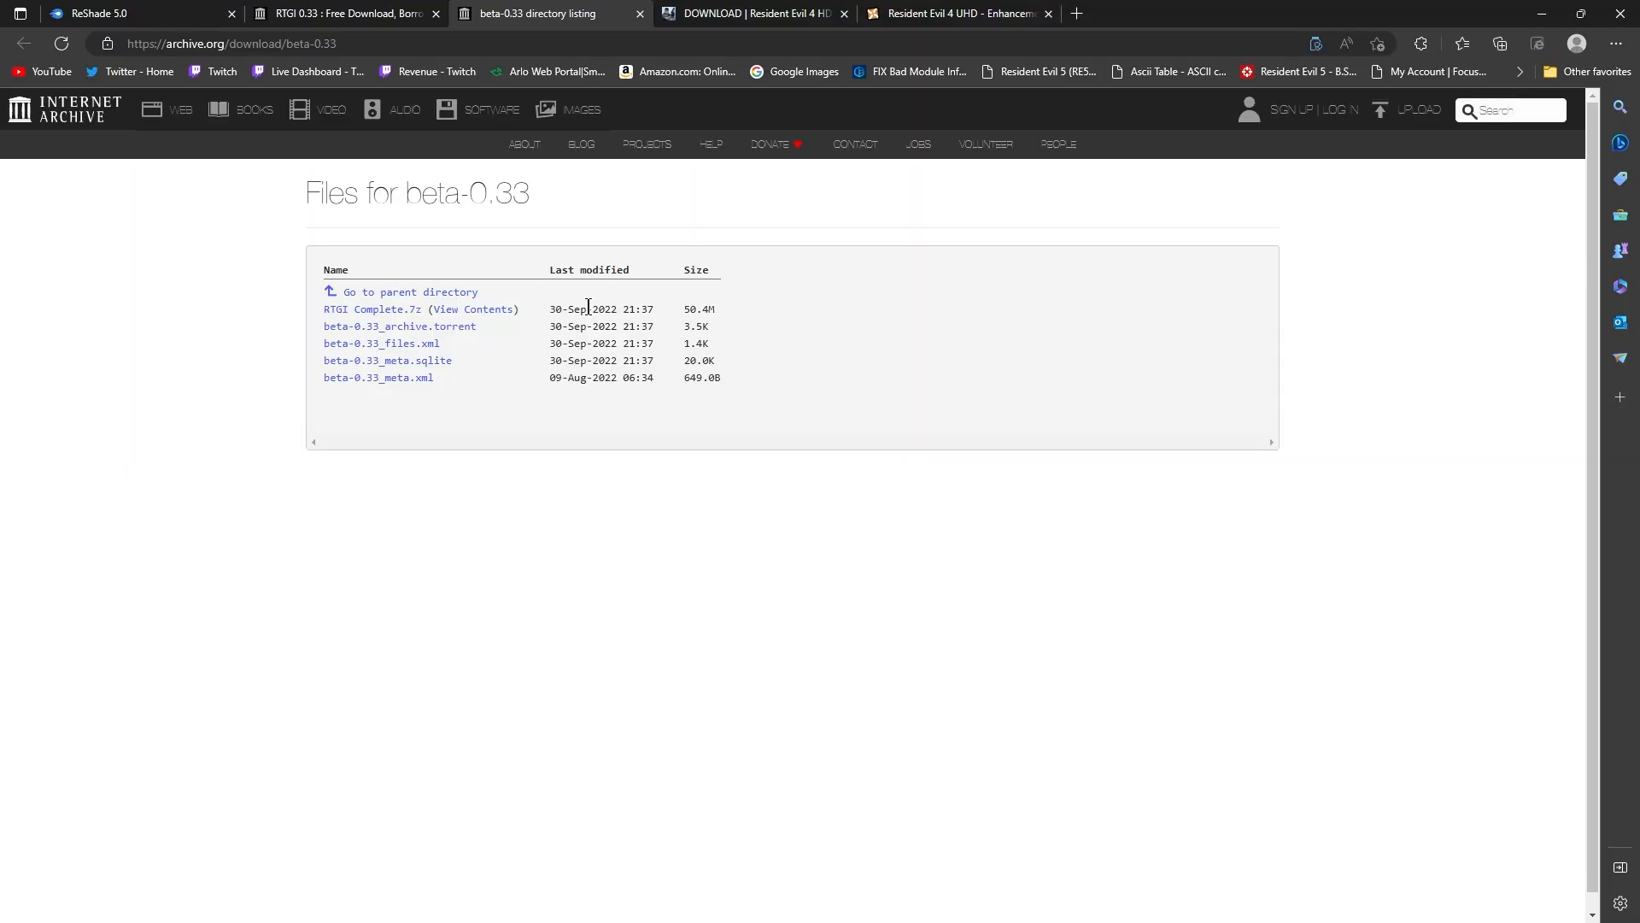
pyautogui.click(395, 10)
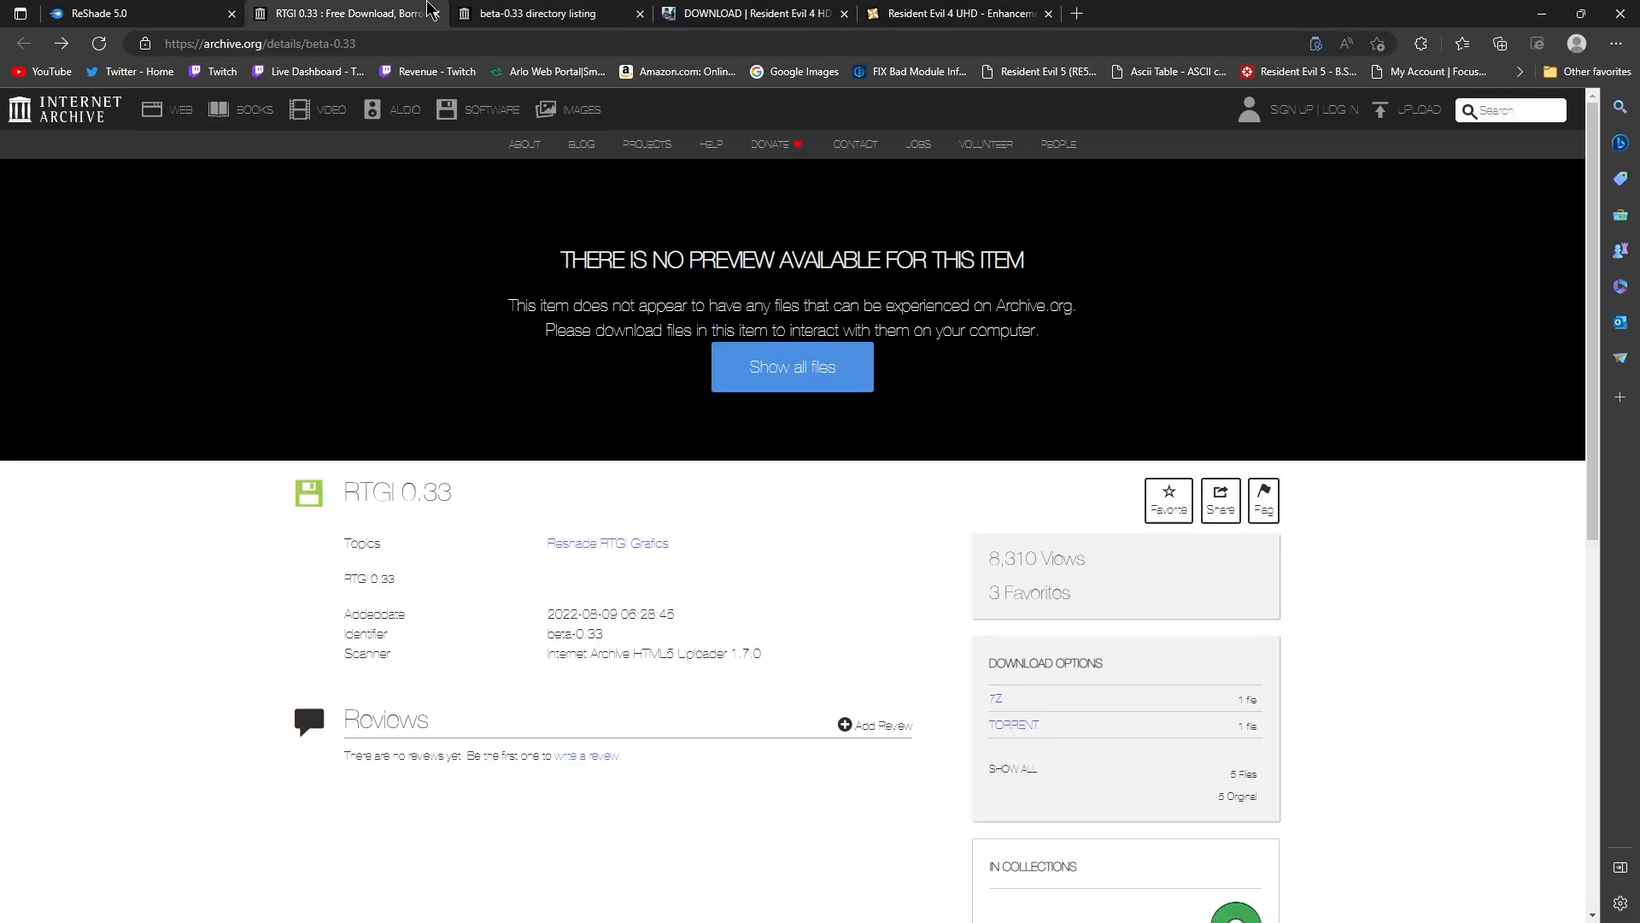
pyautogui.click(518, 11)
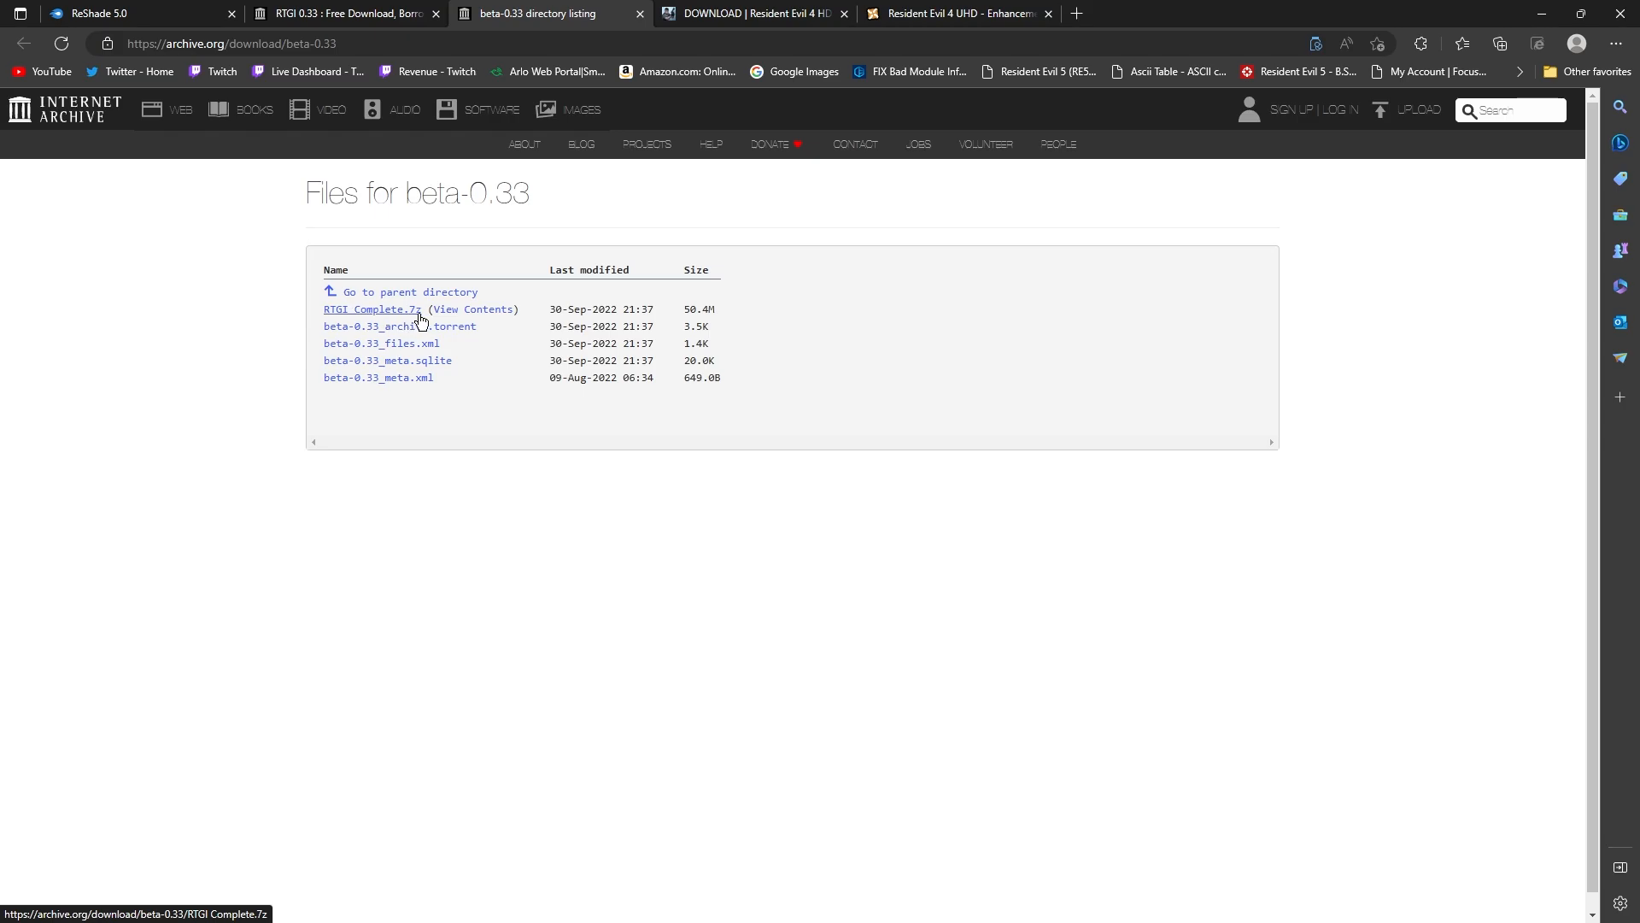
pyautogui.click(639, 15)
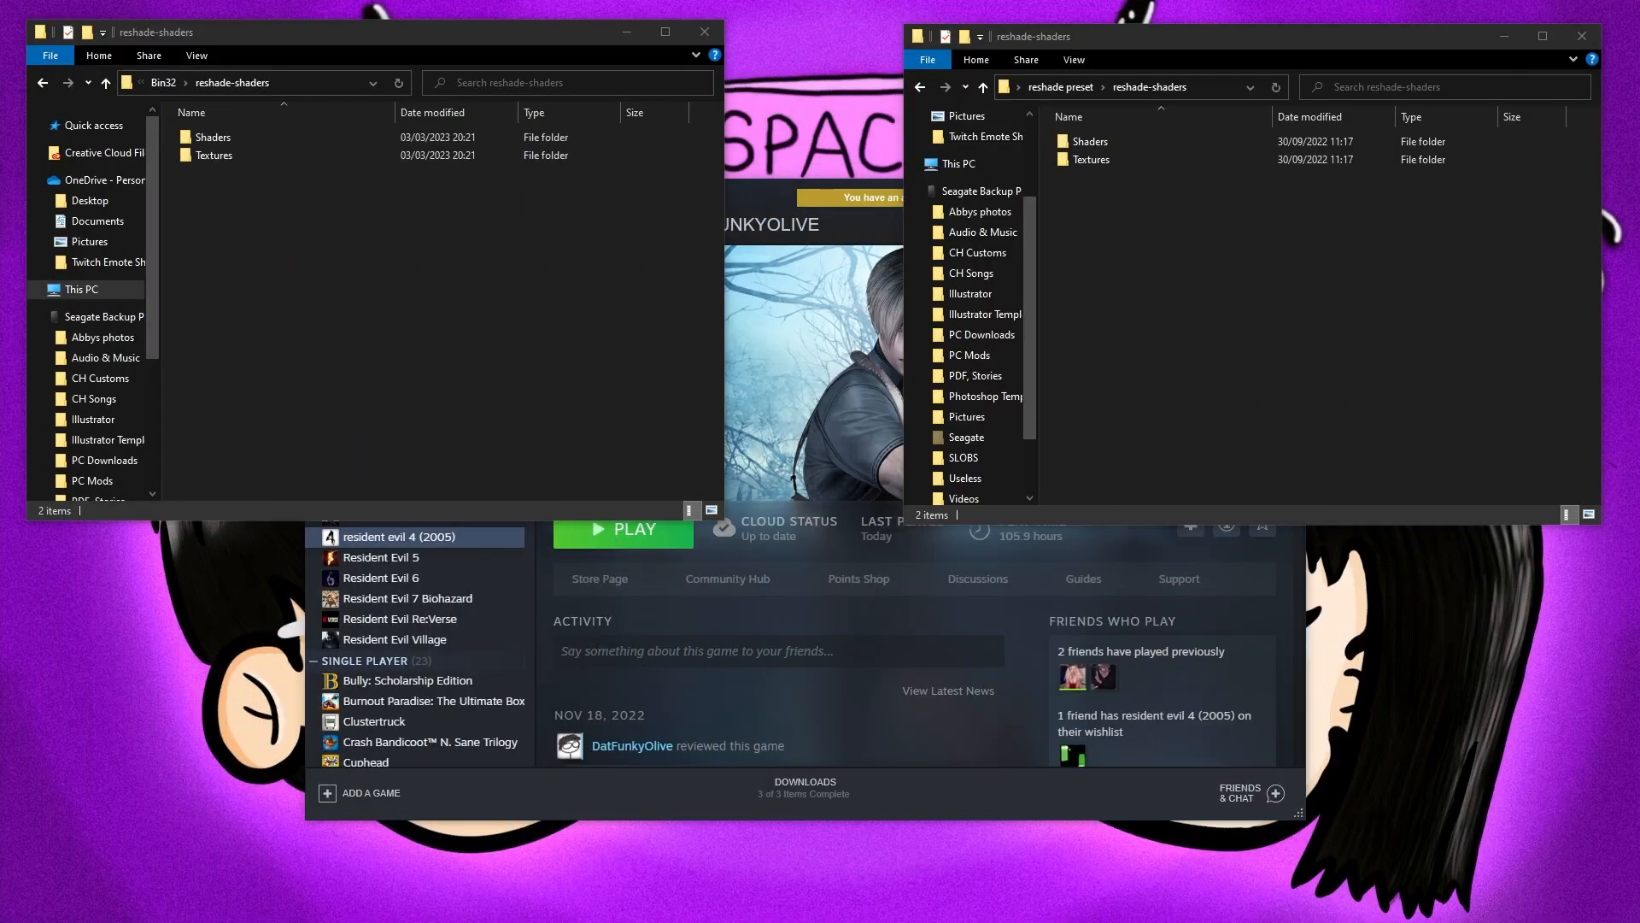
# Return to the reshade preset folder to view its preset files and reopen its reshade-shaders subfolder
pyautogui.click(1184, 250)
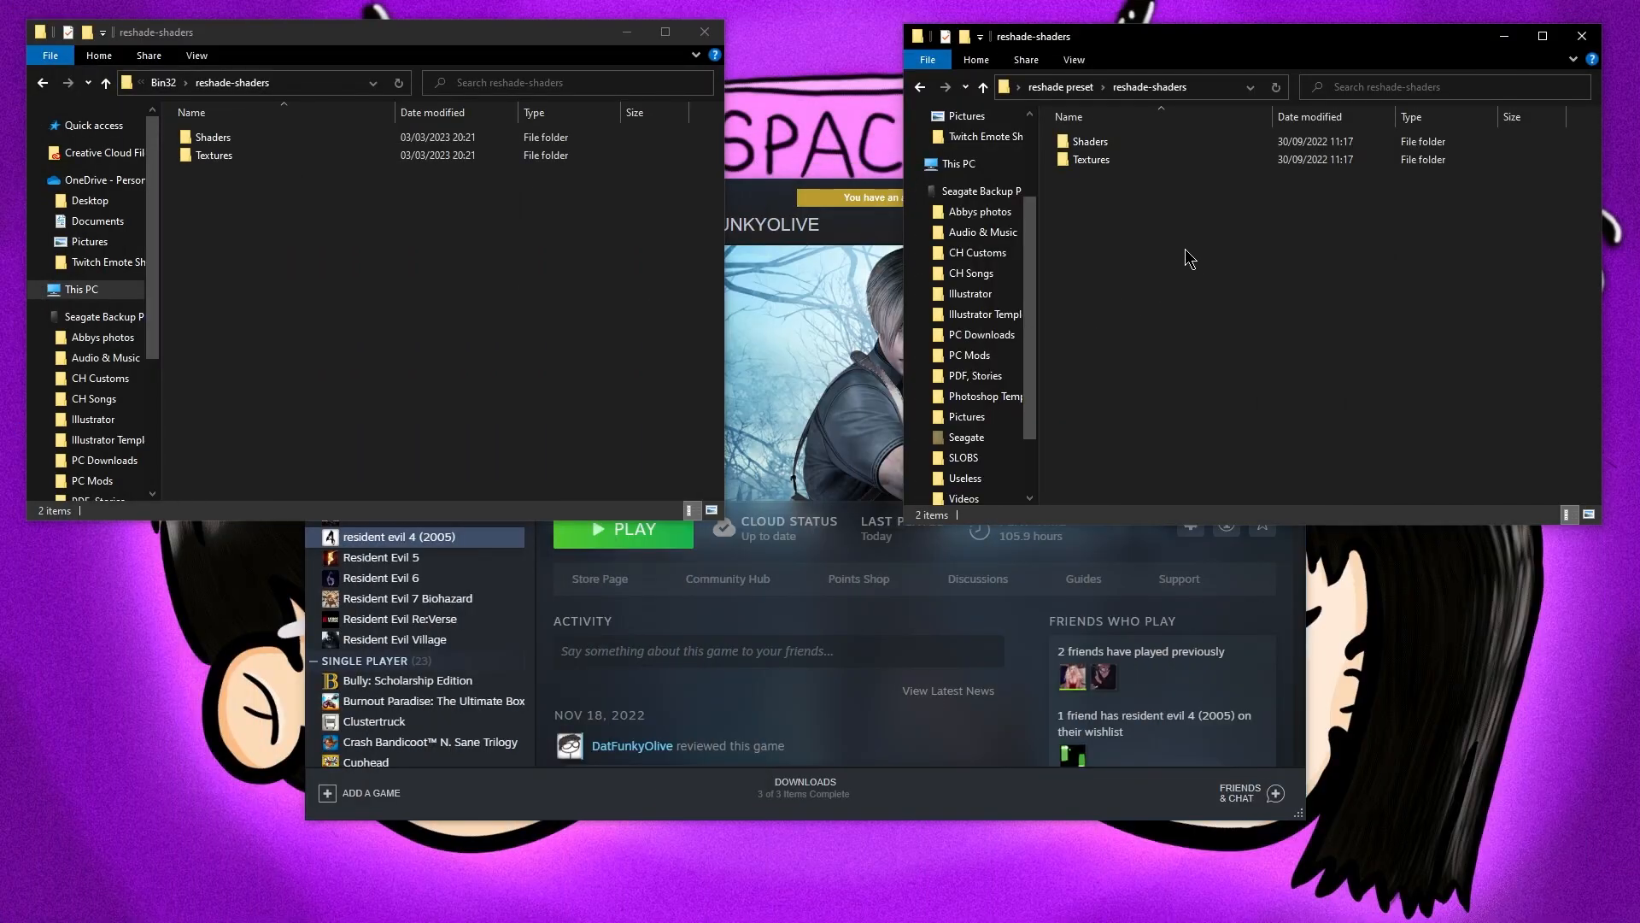
pyautogui.click(923, 87)
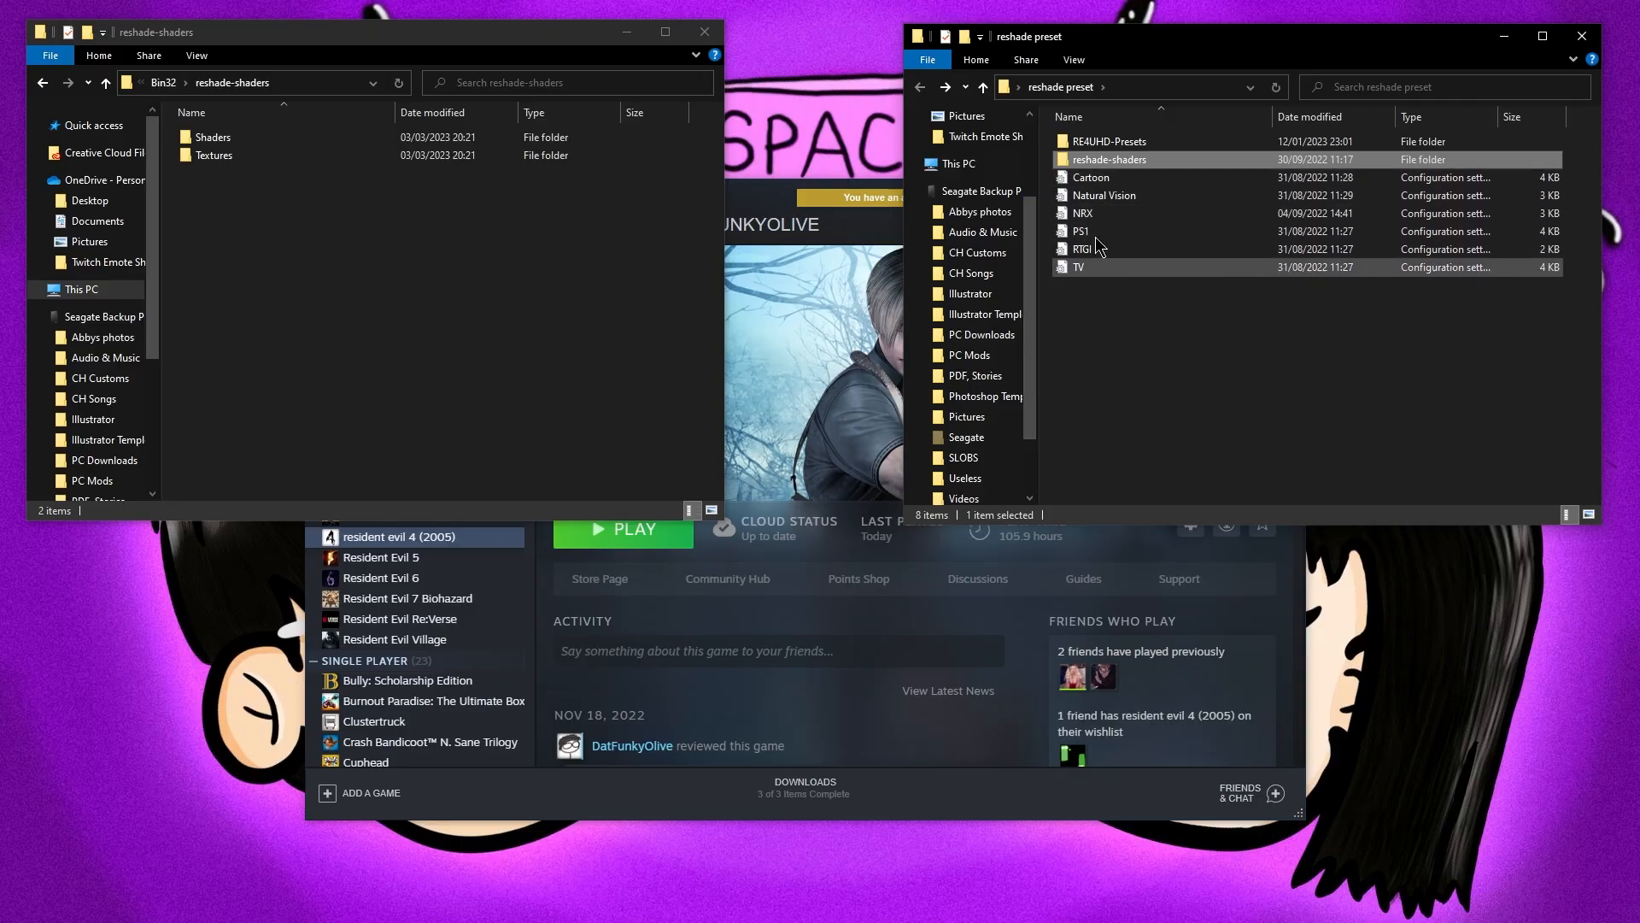
pyautogui.doubleClick(1130, 158)
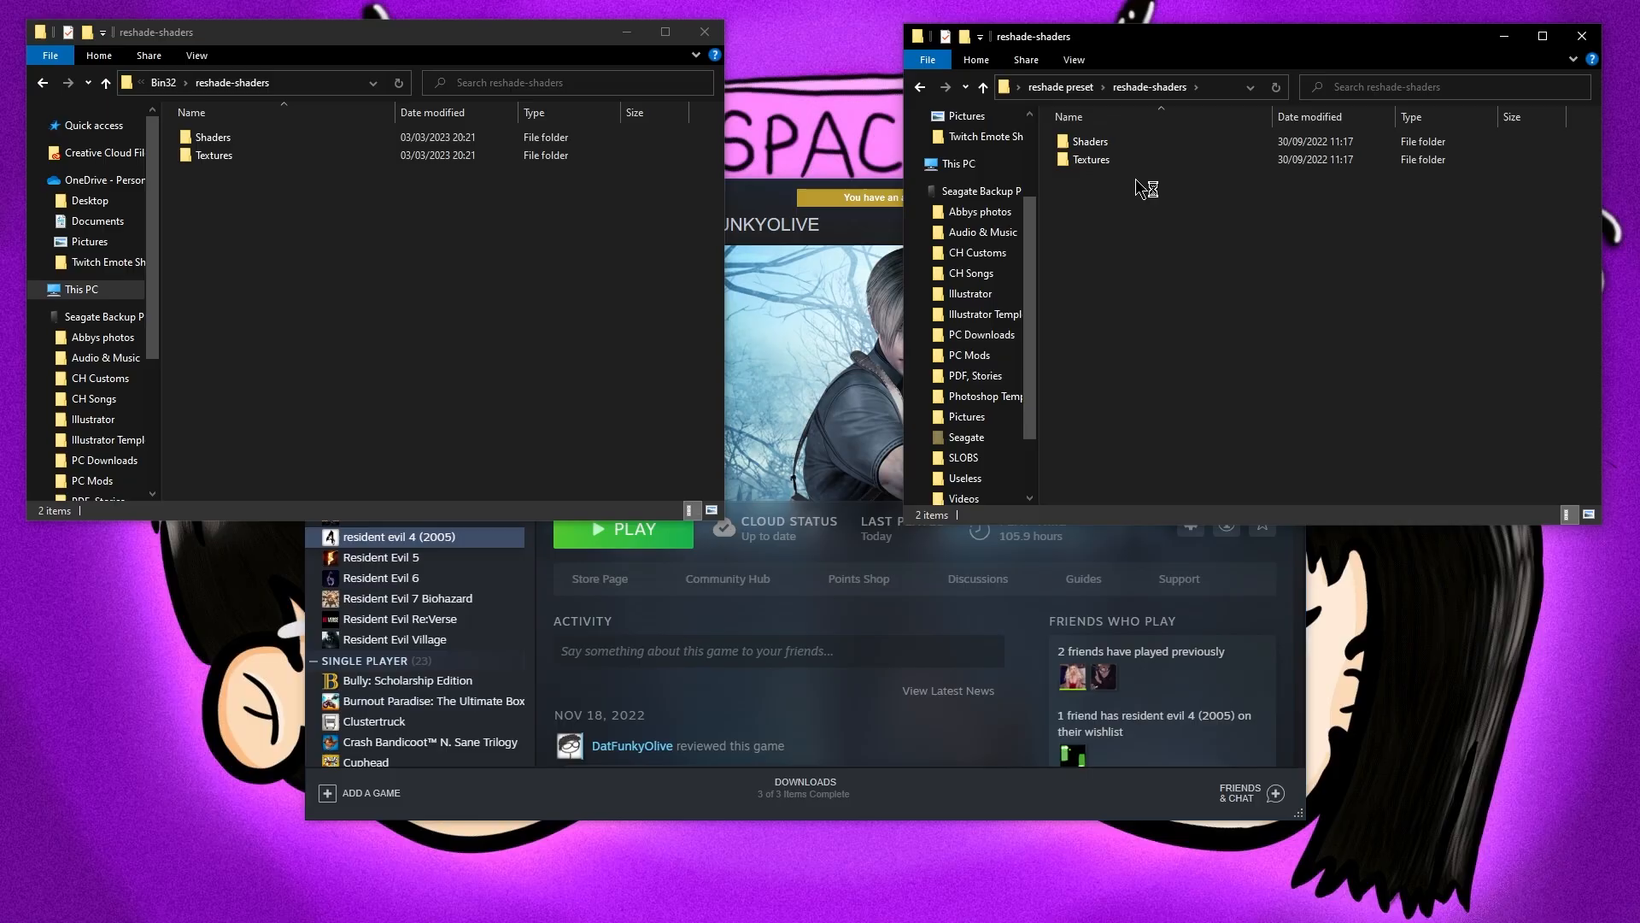
# Copy the preset's Shaders and Textures folders into the game's reshade-shaders folder, replacing files with the same names, and return to Bin32
pyautogui.moveTo(1127, 172); pyautogui.dragTo(389, 276)
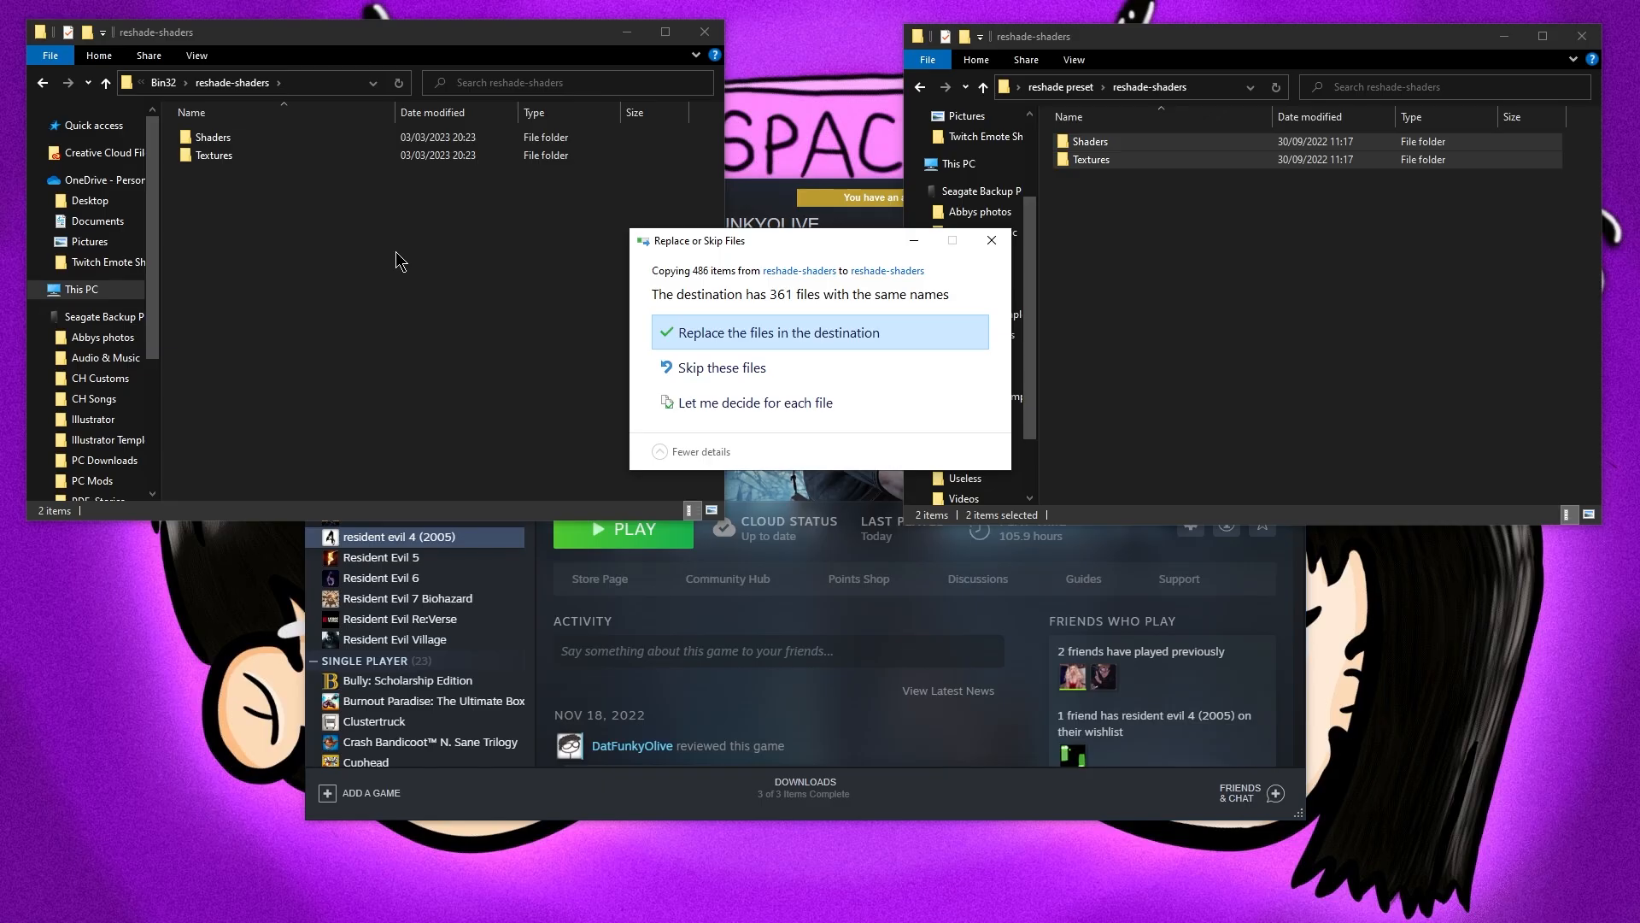
pyautogui.click(740, 342)
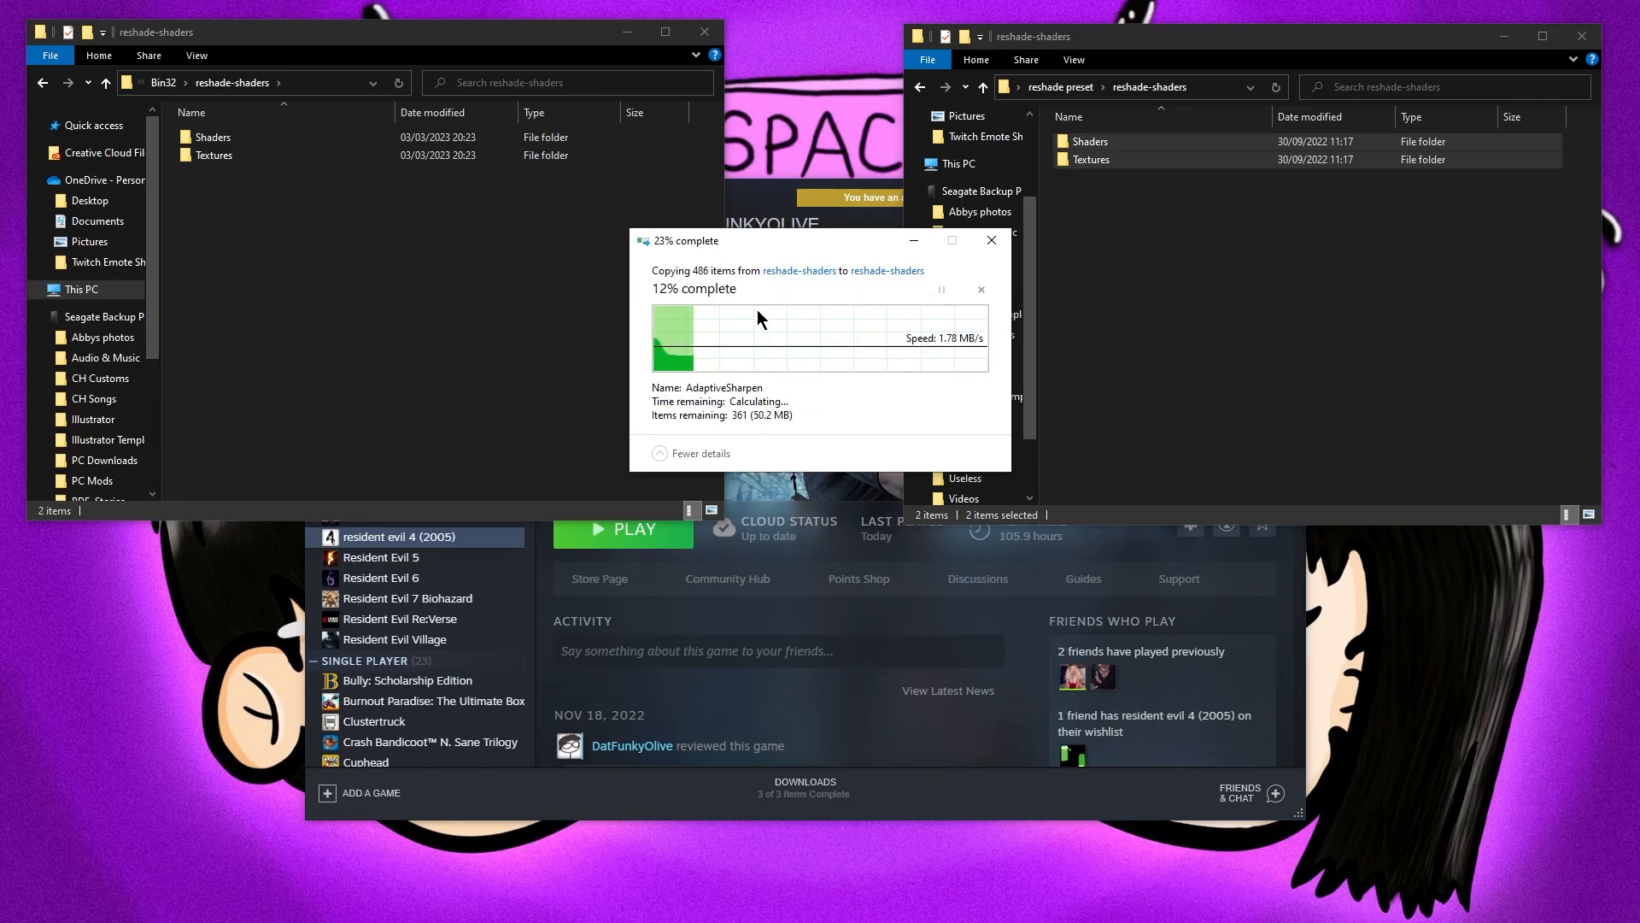
pyautogui.click(374, 328)
pyautogui.click(42, 86)
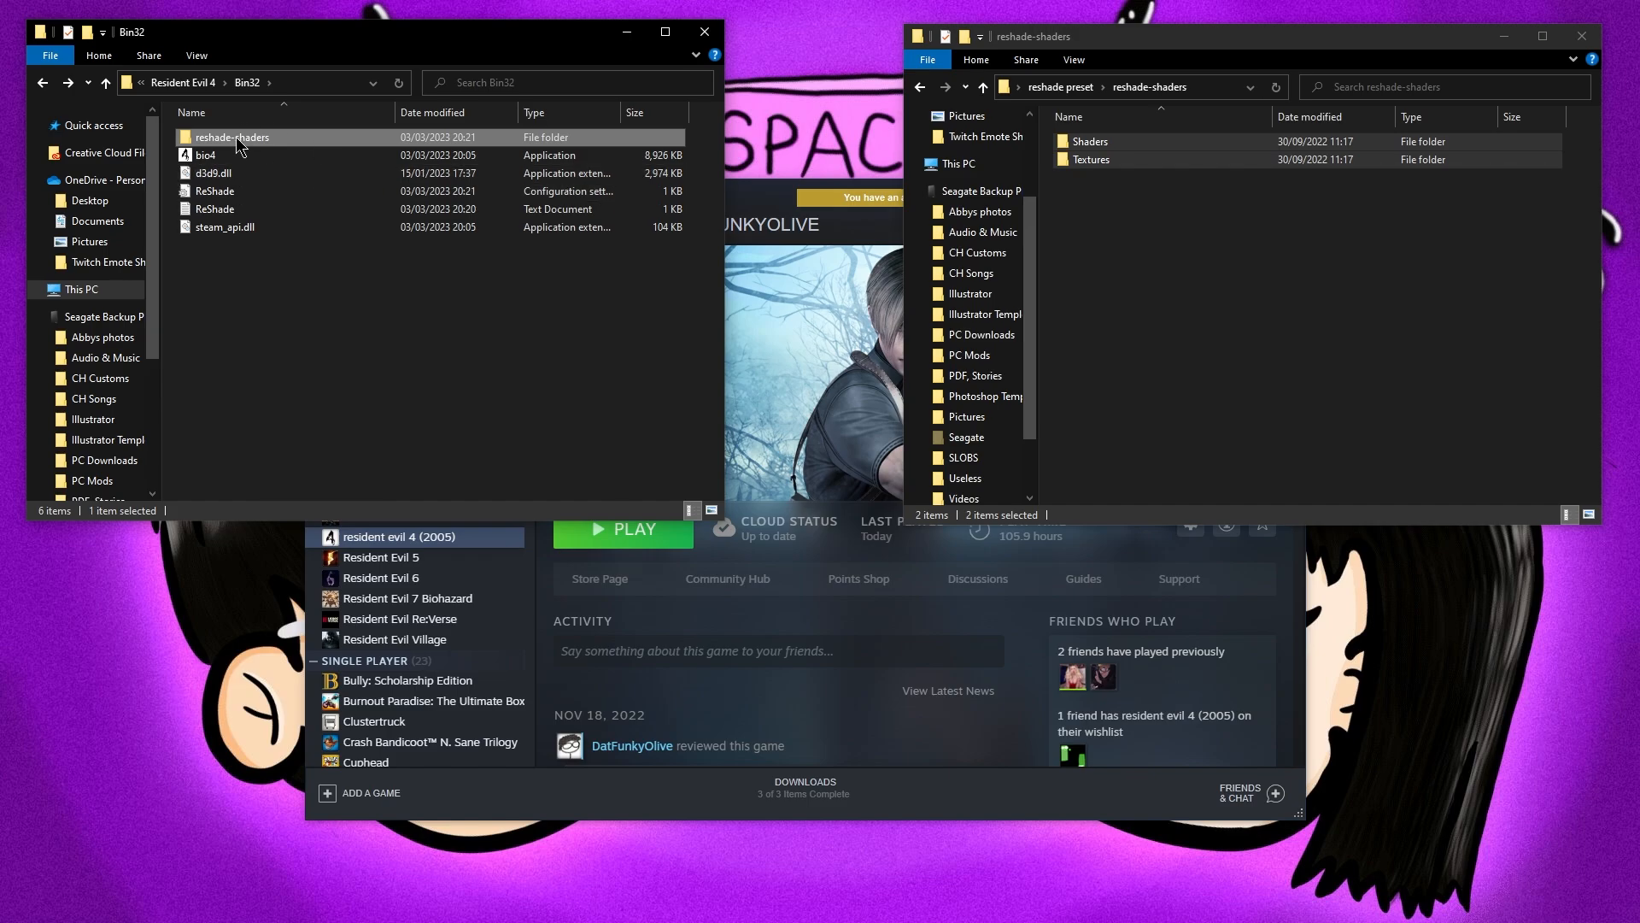
# Return the preset window to its parent folder and close both the reshade preset and Bin32 folder windows
pyautogui.click(338, 352)
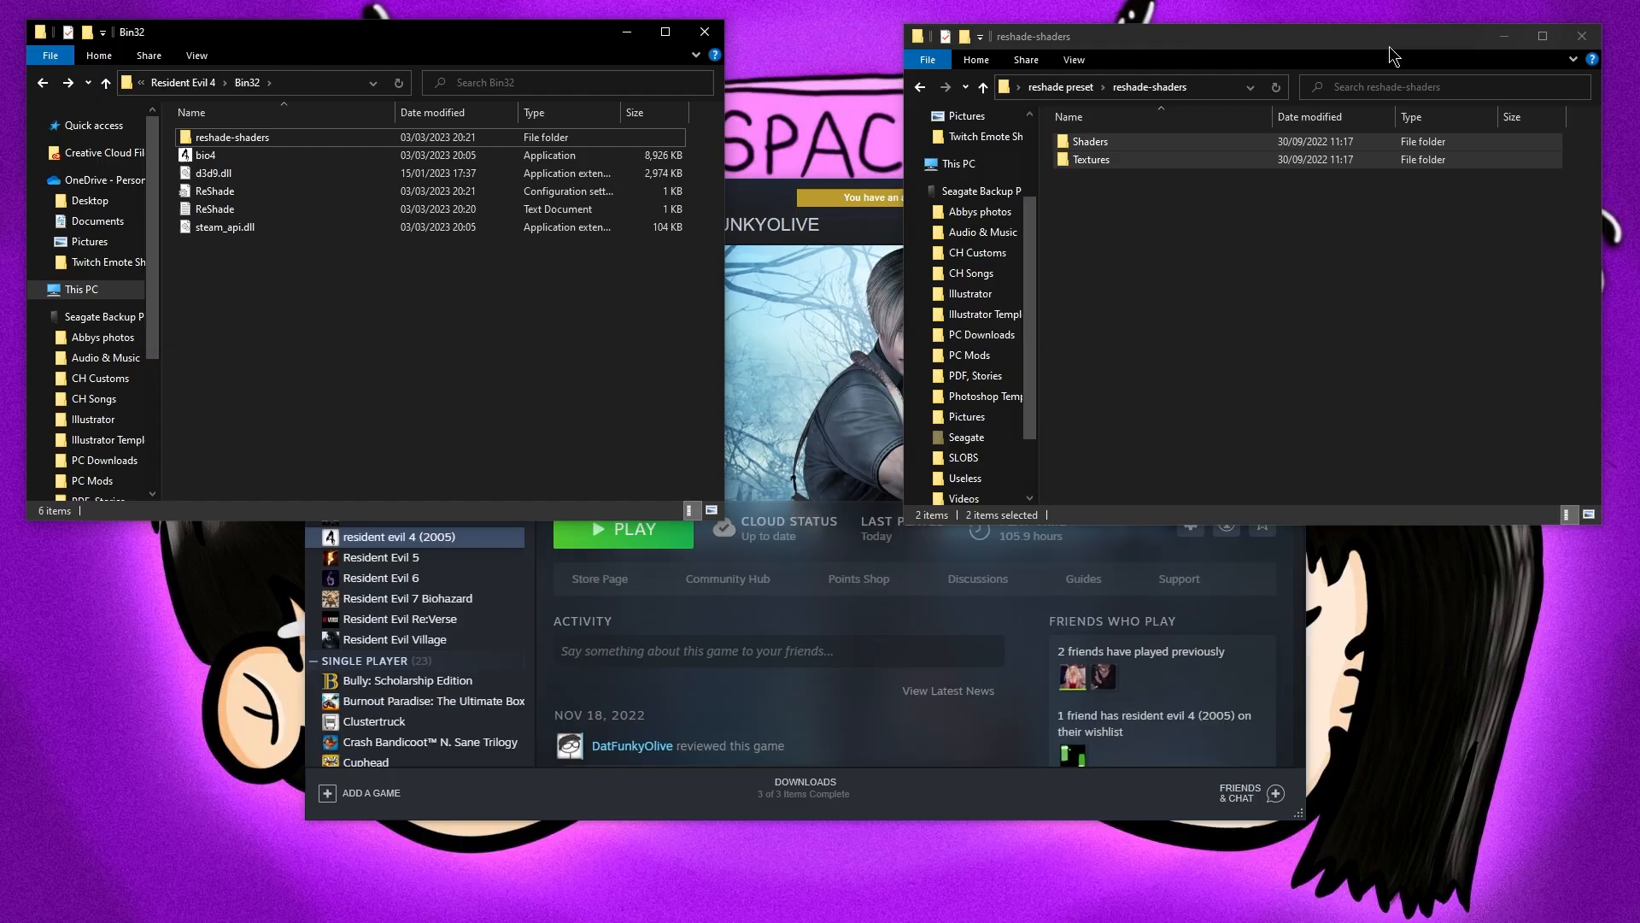
pyautogui.click(919, 88)
pyautogui.moveTo(1196, 49); pyautogui.dragTo(0, 316)
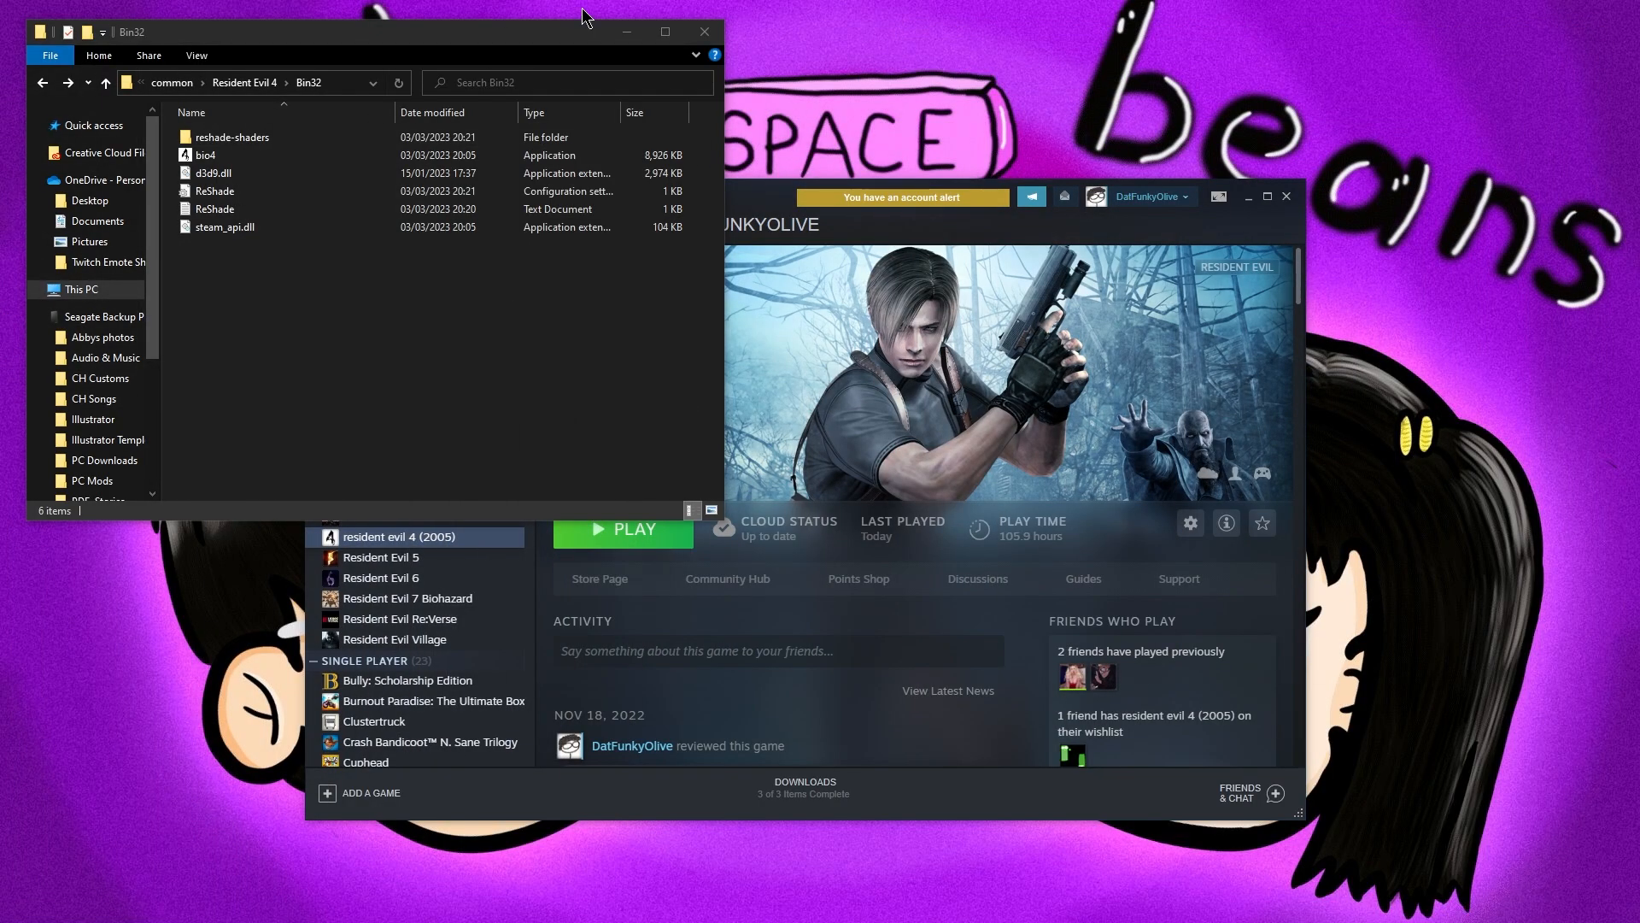
pyautogui.click(709, 33)
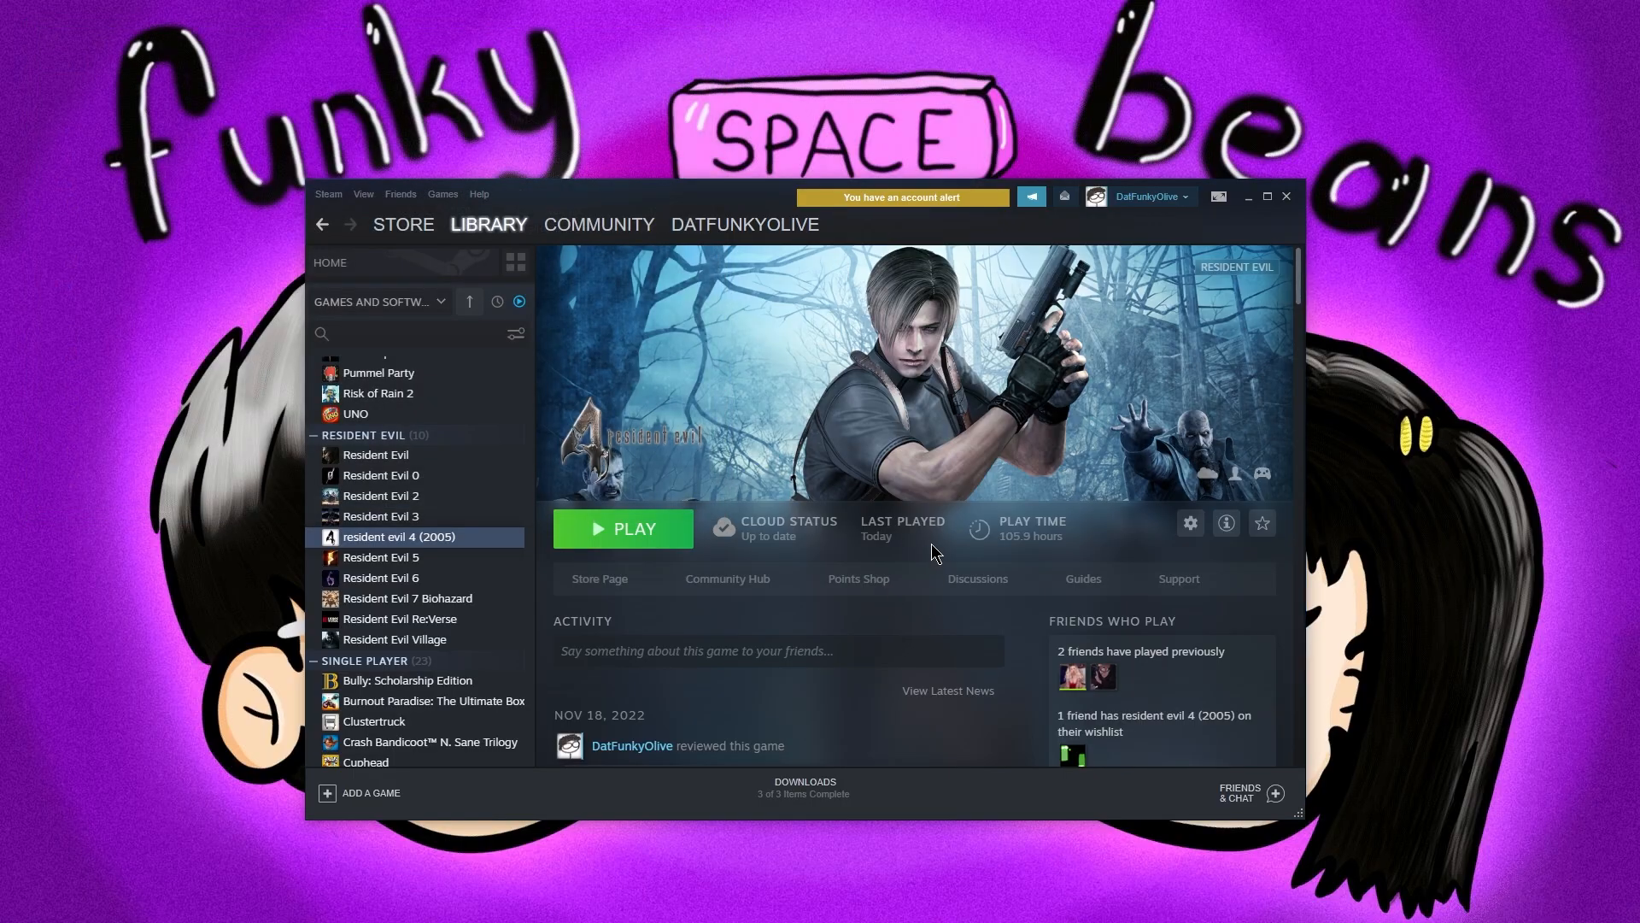
# Launch resident evil 4 (2005) from Steam, open the ReShade overlay in the game and skip its tutorial
pyautogui.click(621, 536)
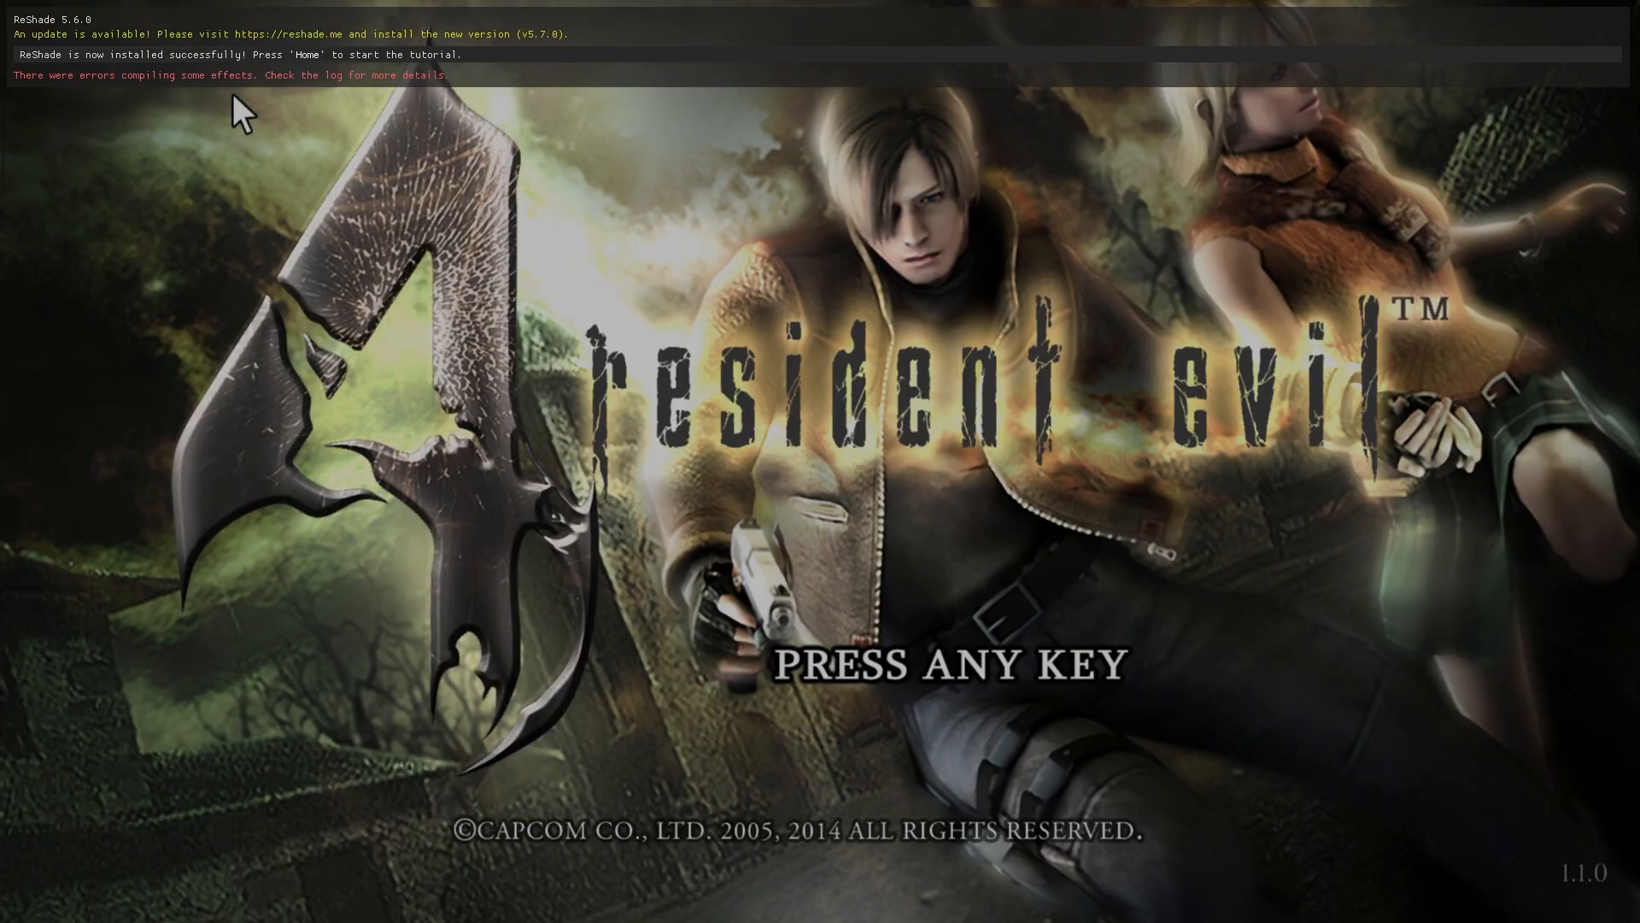
pyautogui.press('Home')
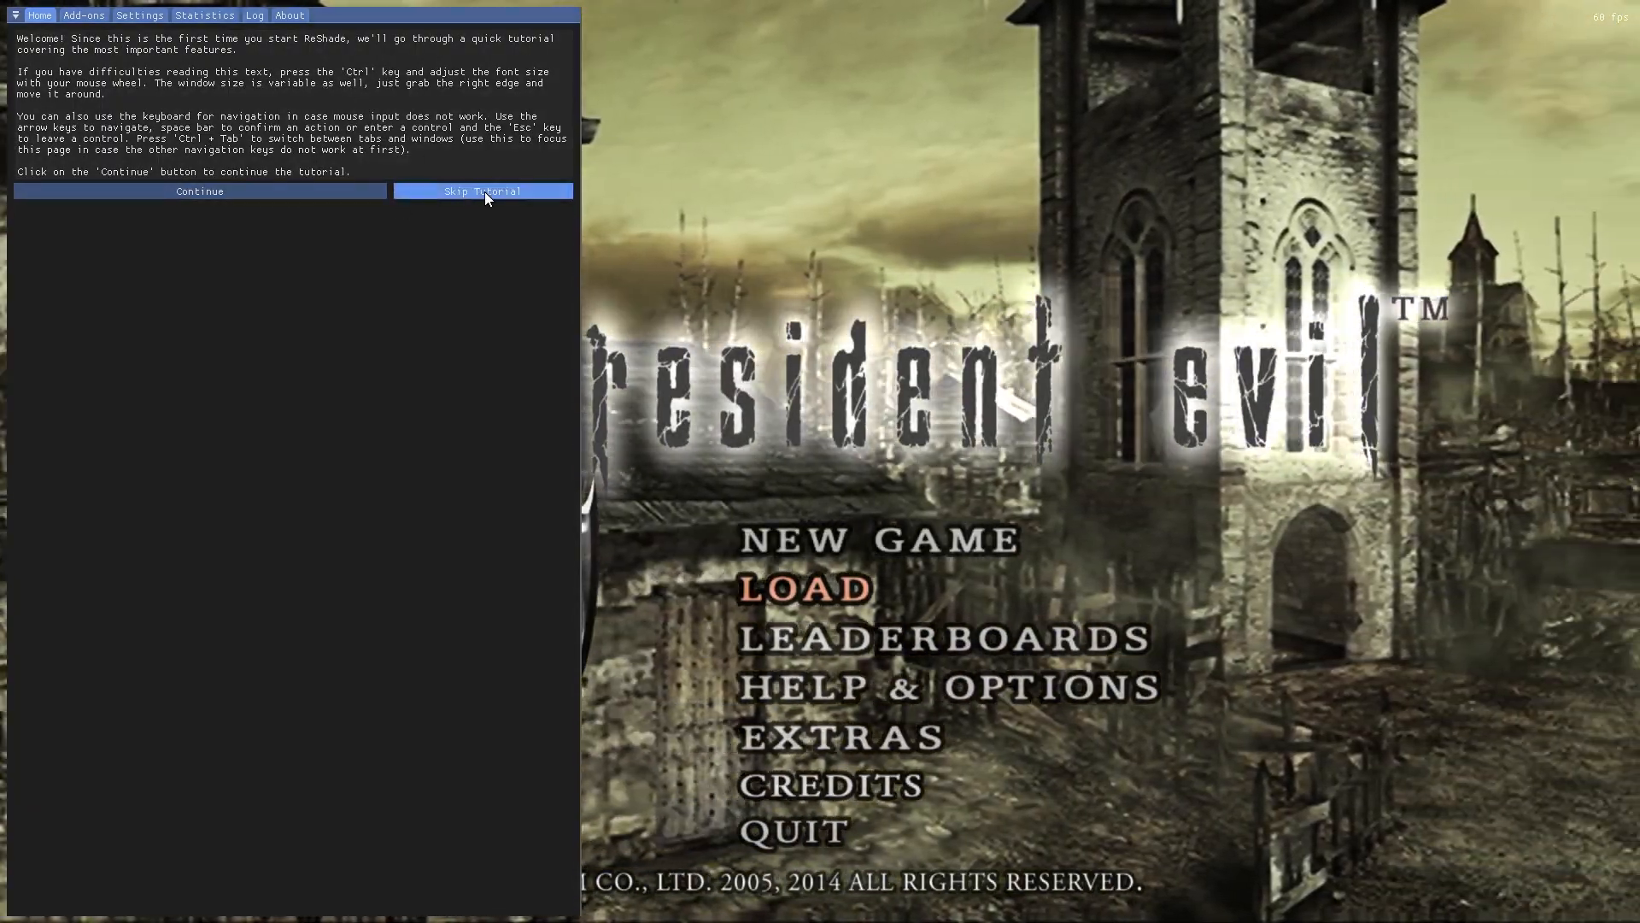
pyautogui.click(485, 192)
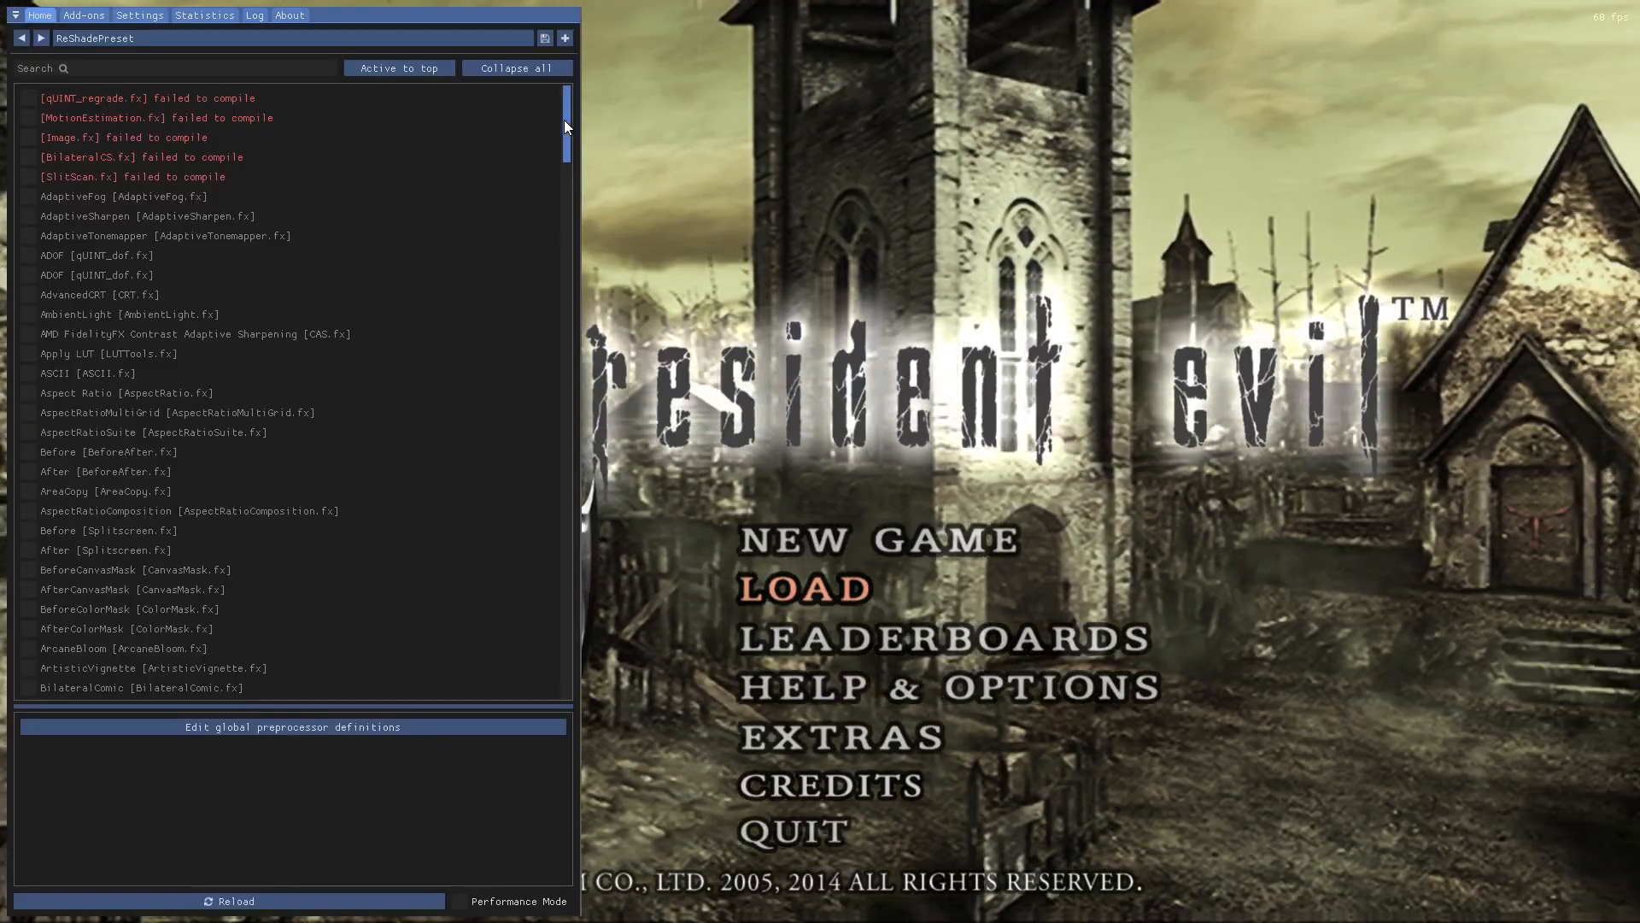
# Check the loaded ReShade effects list and close the overlay
pyautogui.moveTo(564, 119)
pyautogui.mouseDown()
pyautogui.moveTo(561, 256)
pyautogui.moveTo(561, 102)
pyautogui.mouseUp()
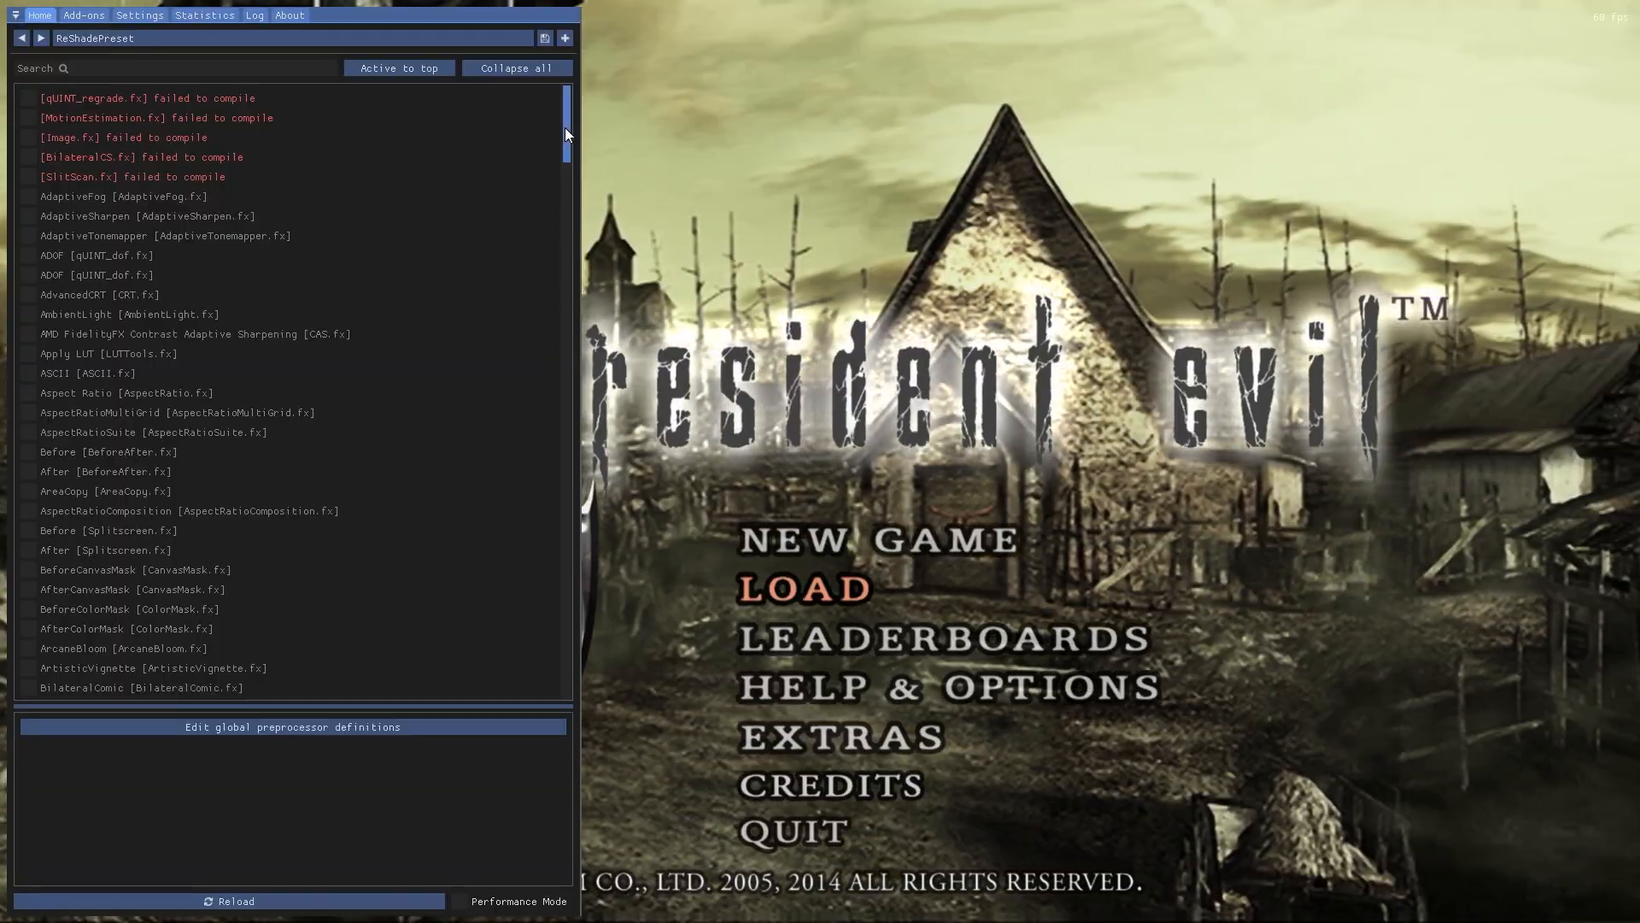
pyautogui.moveTo(566, 126)
pyautogui.mouseDown()
pyautogui.moveTo(563, 363)
pyautogui.moveTo(564, 135)
pyautogui.mouseUp()
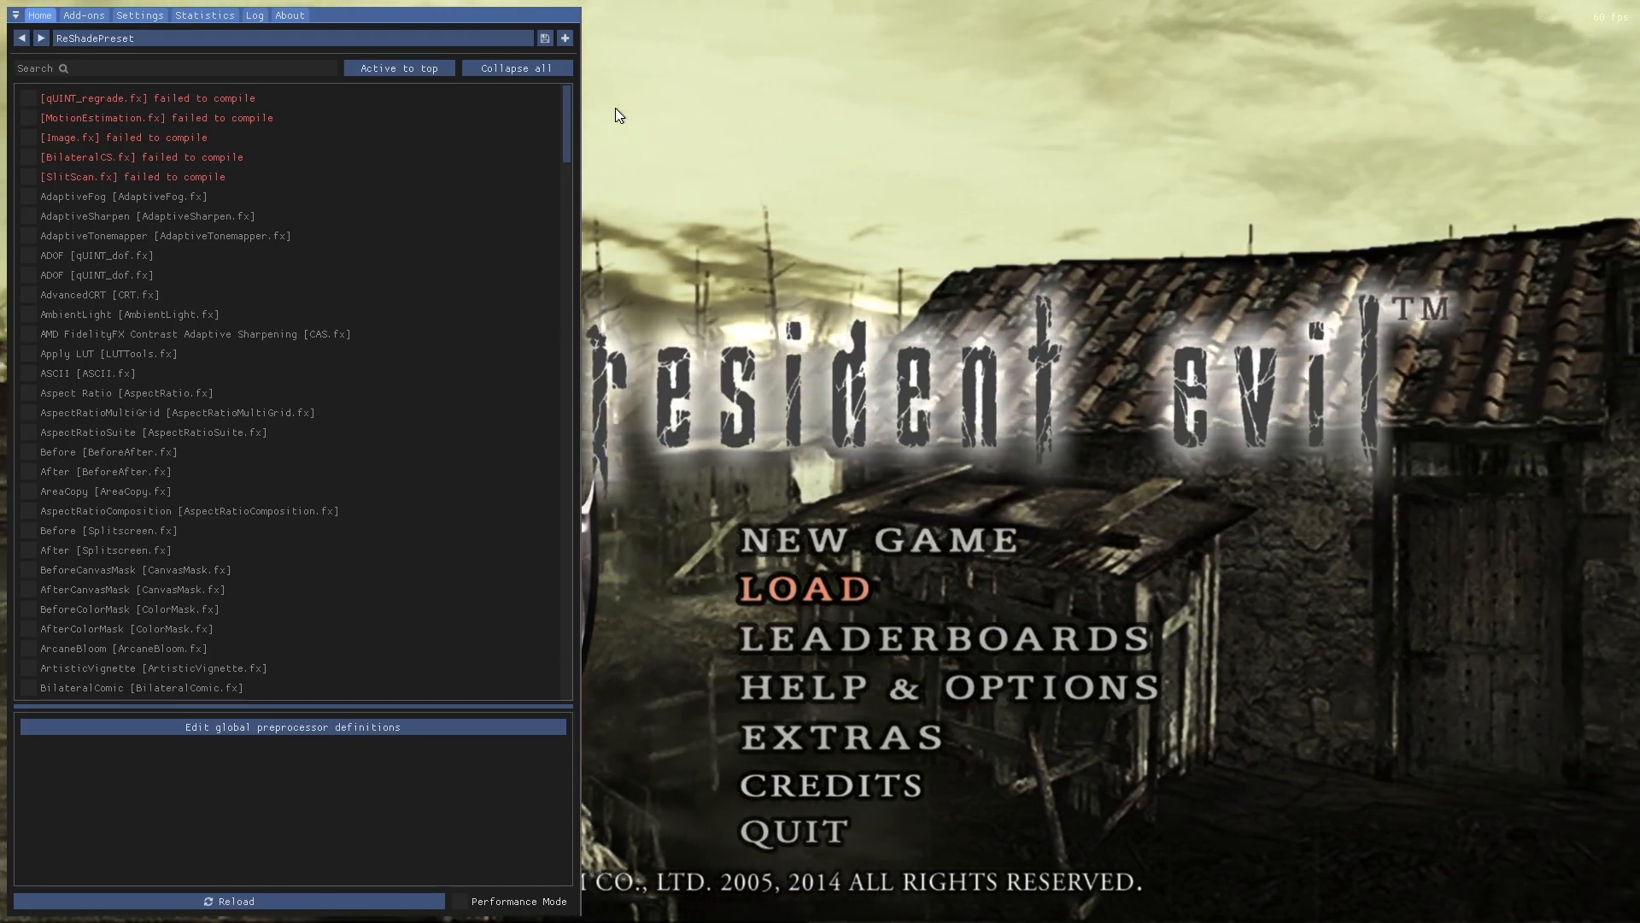
pyautogui.press('Home')
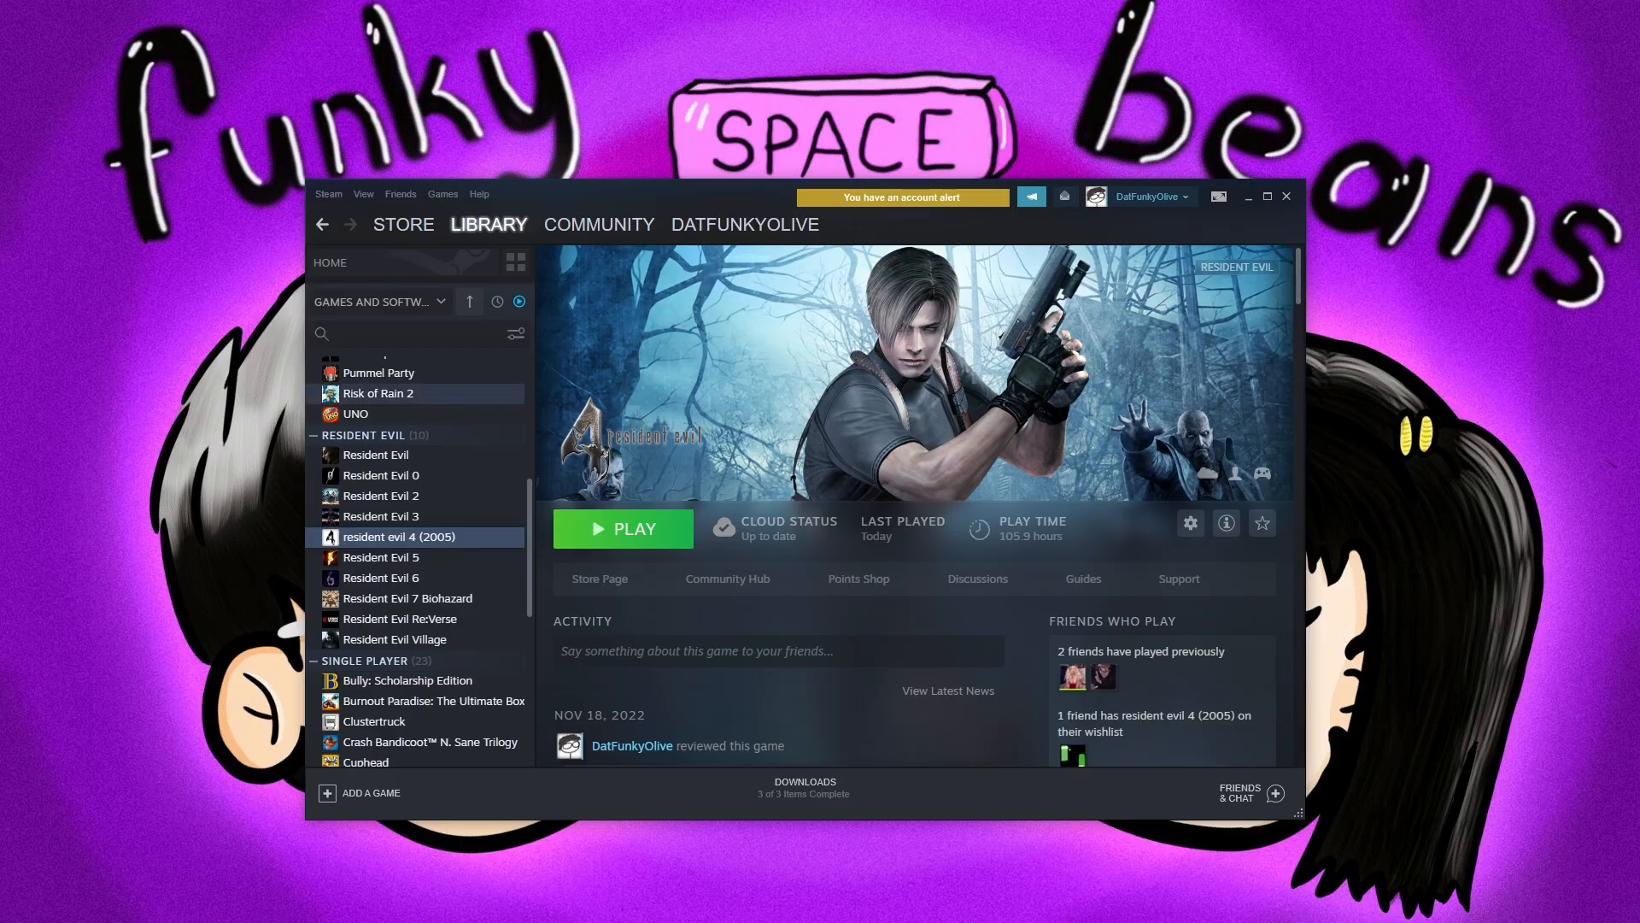
# Switch to the browser and open the MediaFire download folder from the Resident Evil 4 HD Project download page
pyautogui.hotkey('alt', 'Tab')
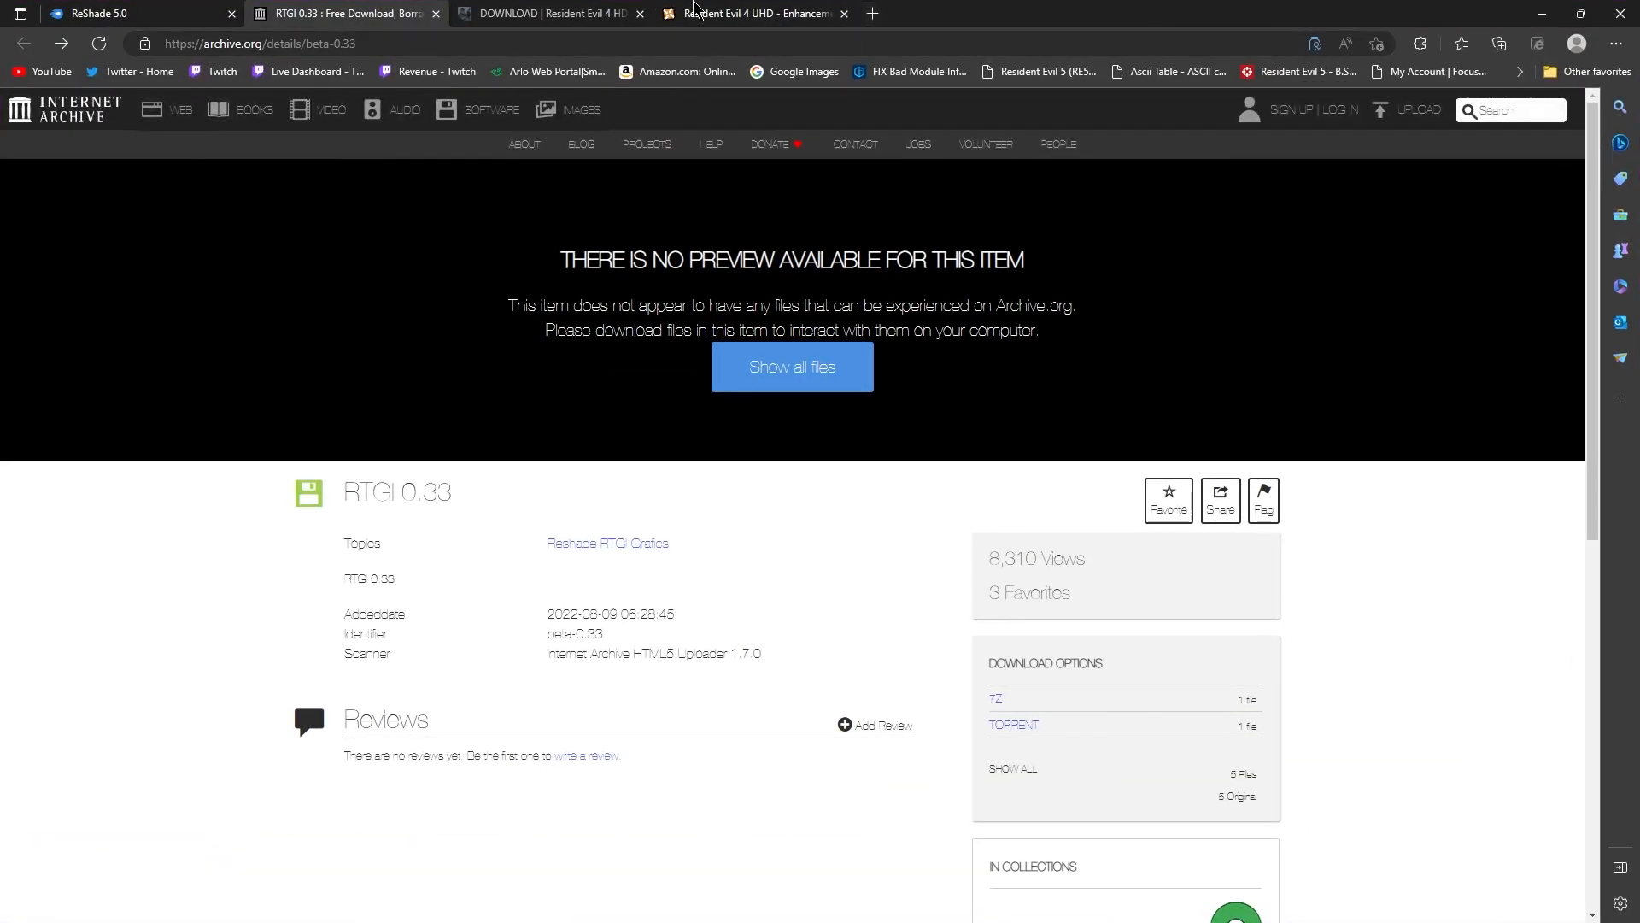
pyautogui.click(547, 14)
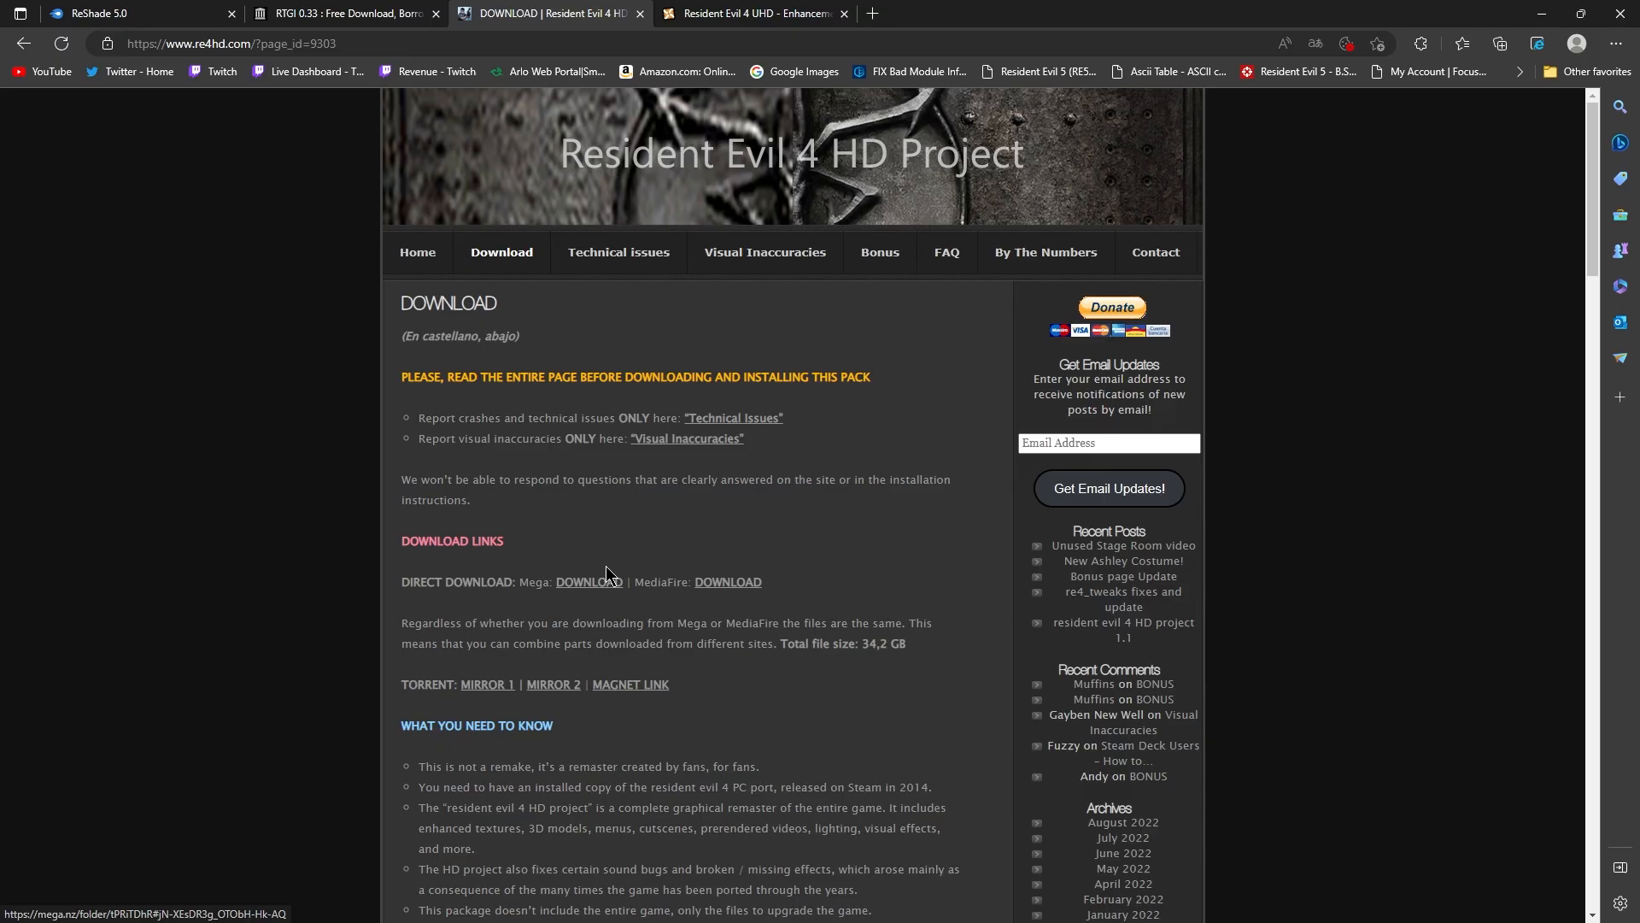
pyautogui.click(727, 586)
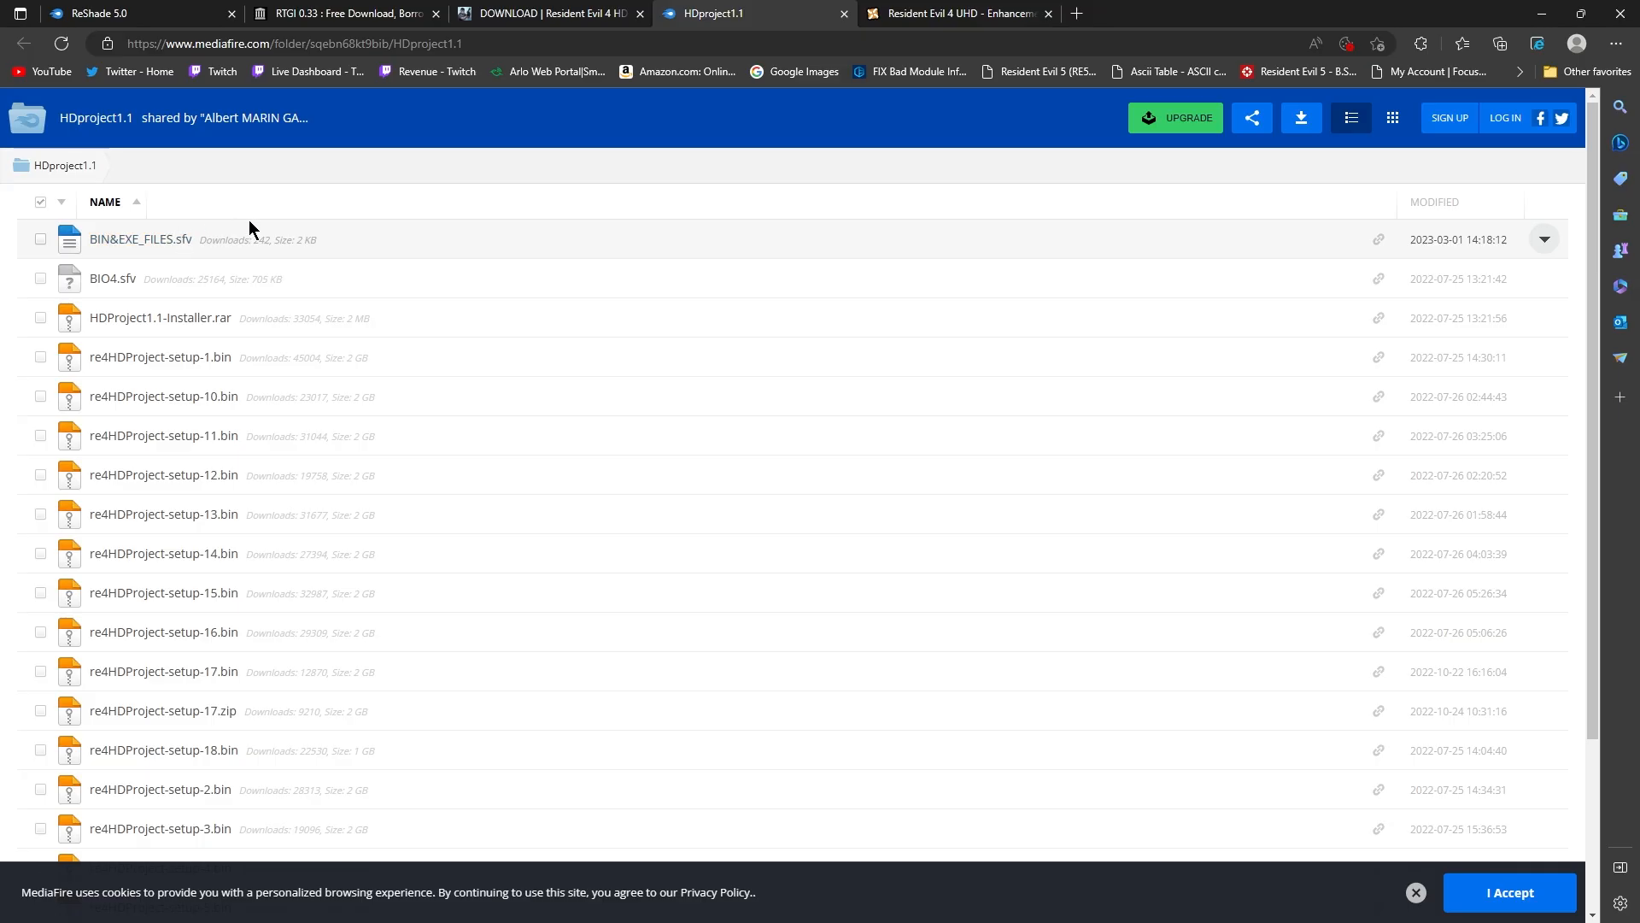
# Look through the HDproject1.1 folder for the installer archive and all the re4HDProject-setup .bin files
pyautogui.scroll(-1, 263, 295)
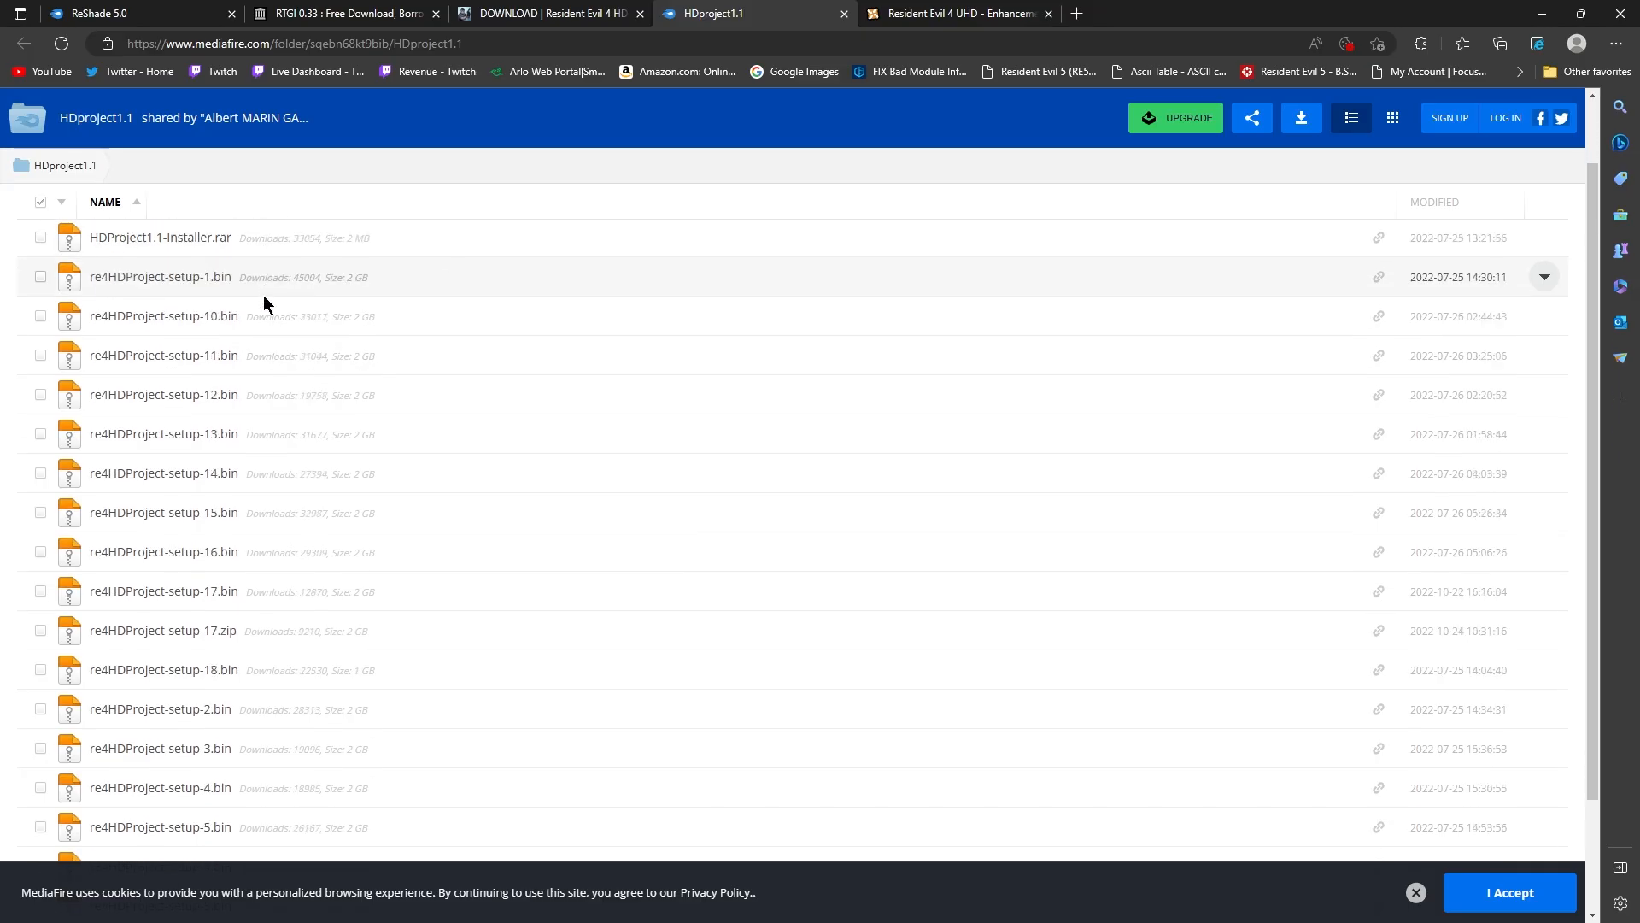
pyautogui.scroll(-2, 274, 479)
pyautogui.scroll(4, 264, 555)
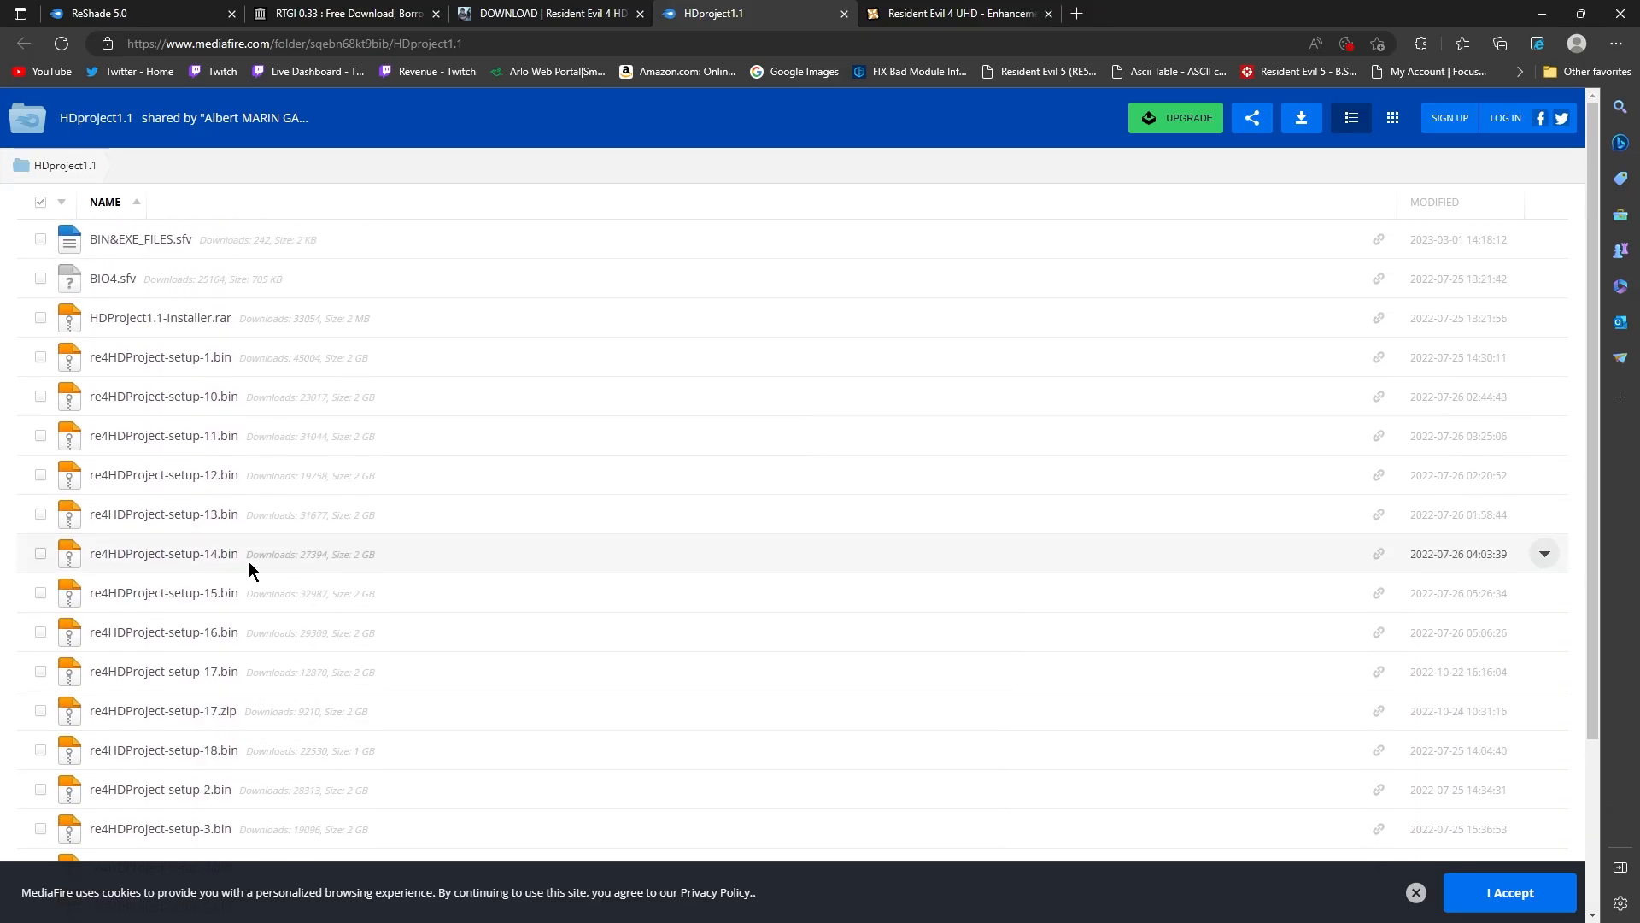
pyautogui.scroll(-3, 256, 401)
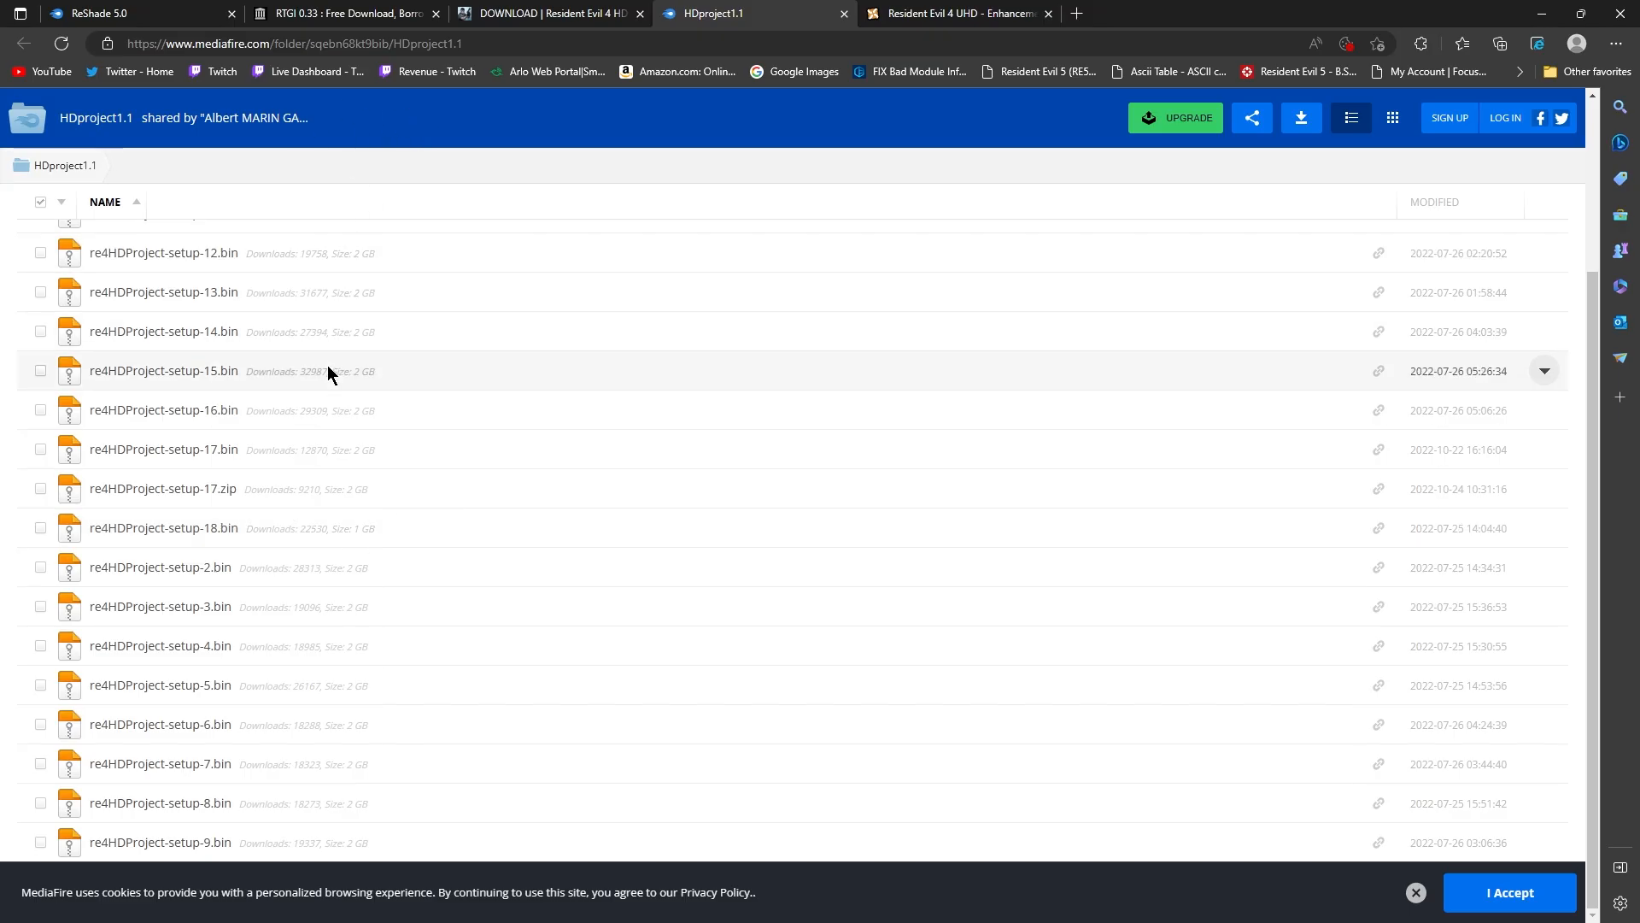
pyautogui.scroll(3, 241, 381)
pyautogui.scroll(-3, 395, 630)
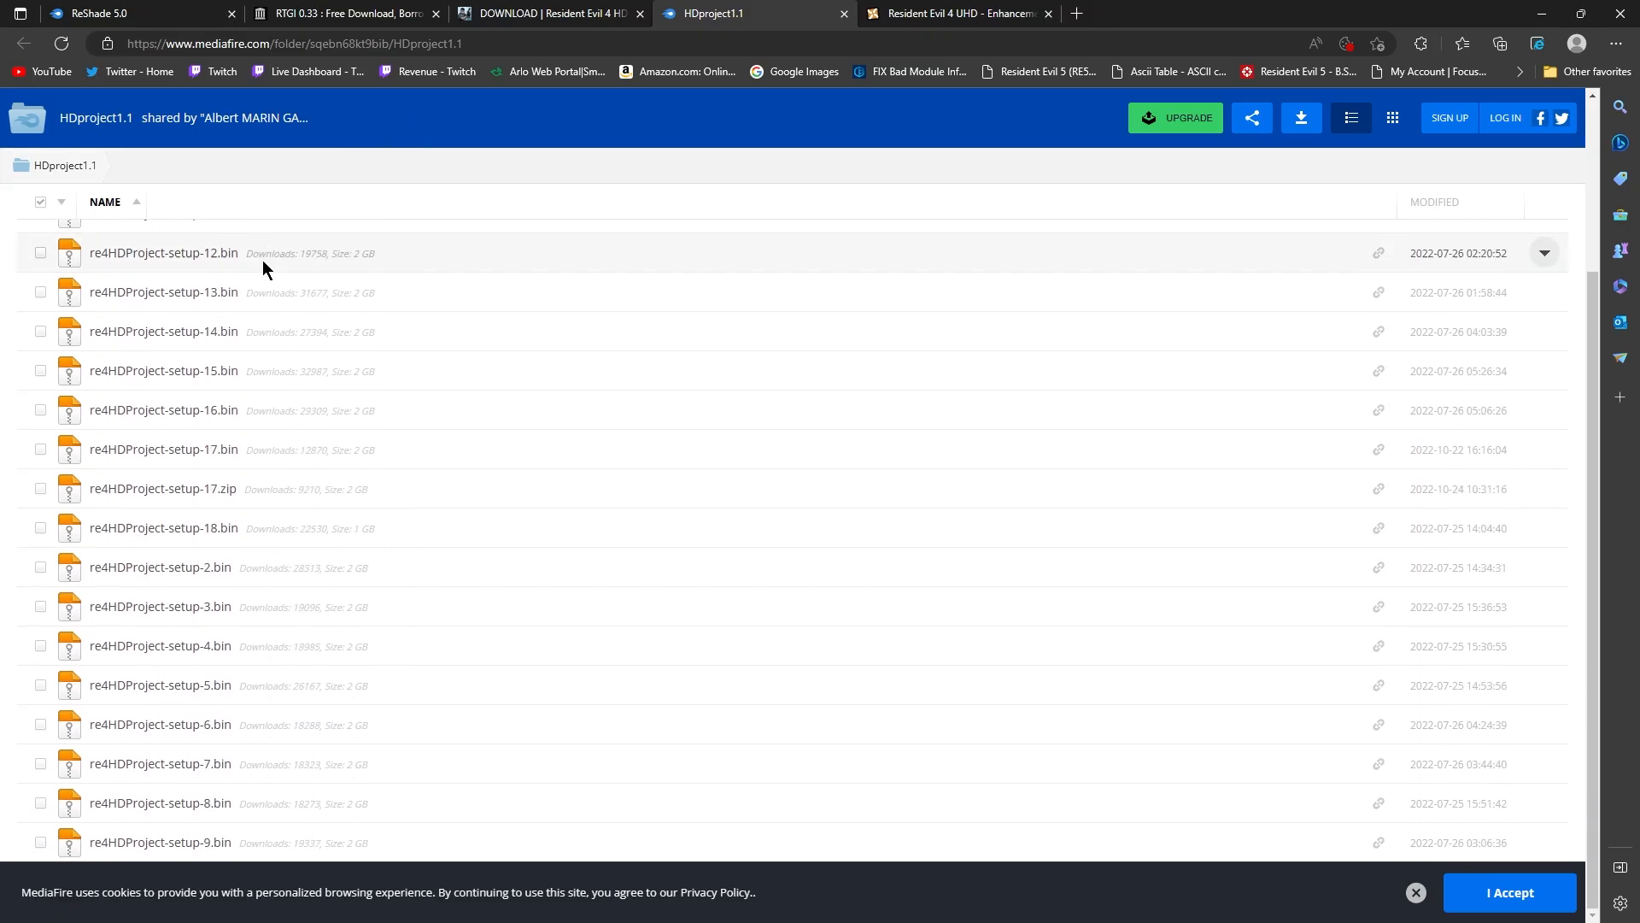
pyautogui.scroll(3, 274, 256)
pyautogui.scroll(-3, 273, 547)
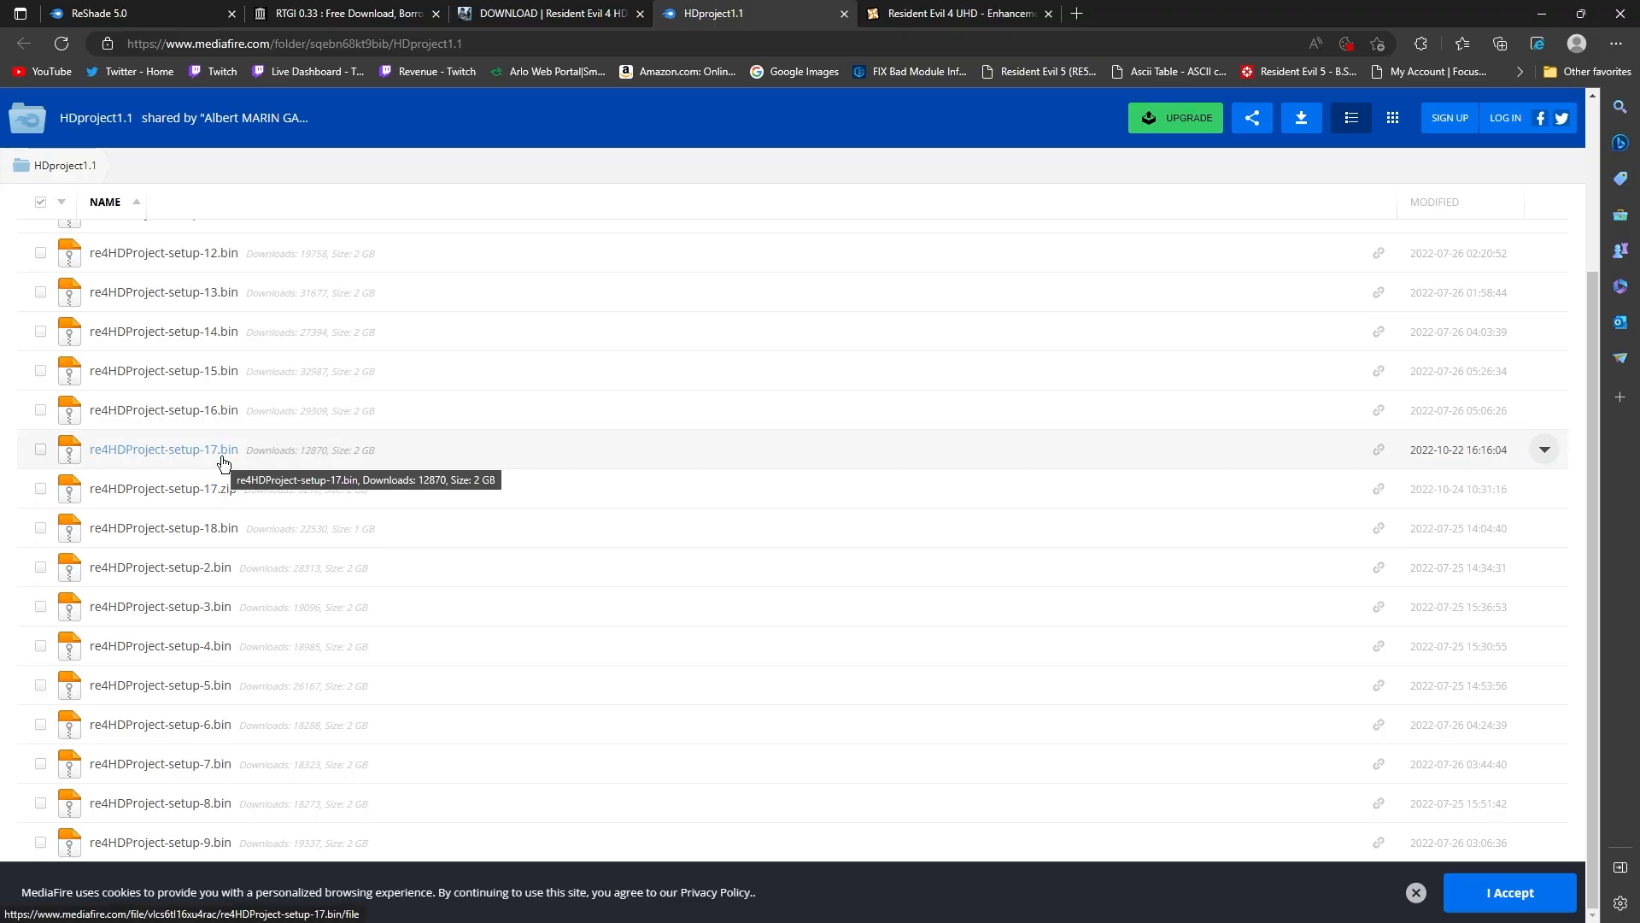
pyautogui.scroll(3, 256, 418)
pyautogui.scroll(-2, 239, 373)
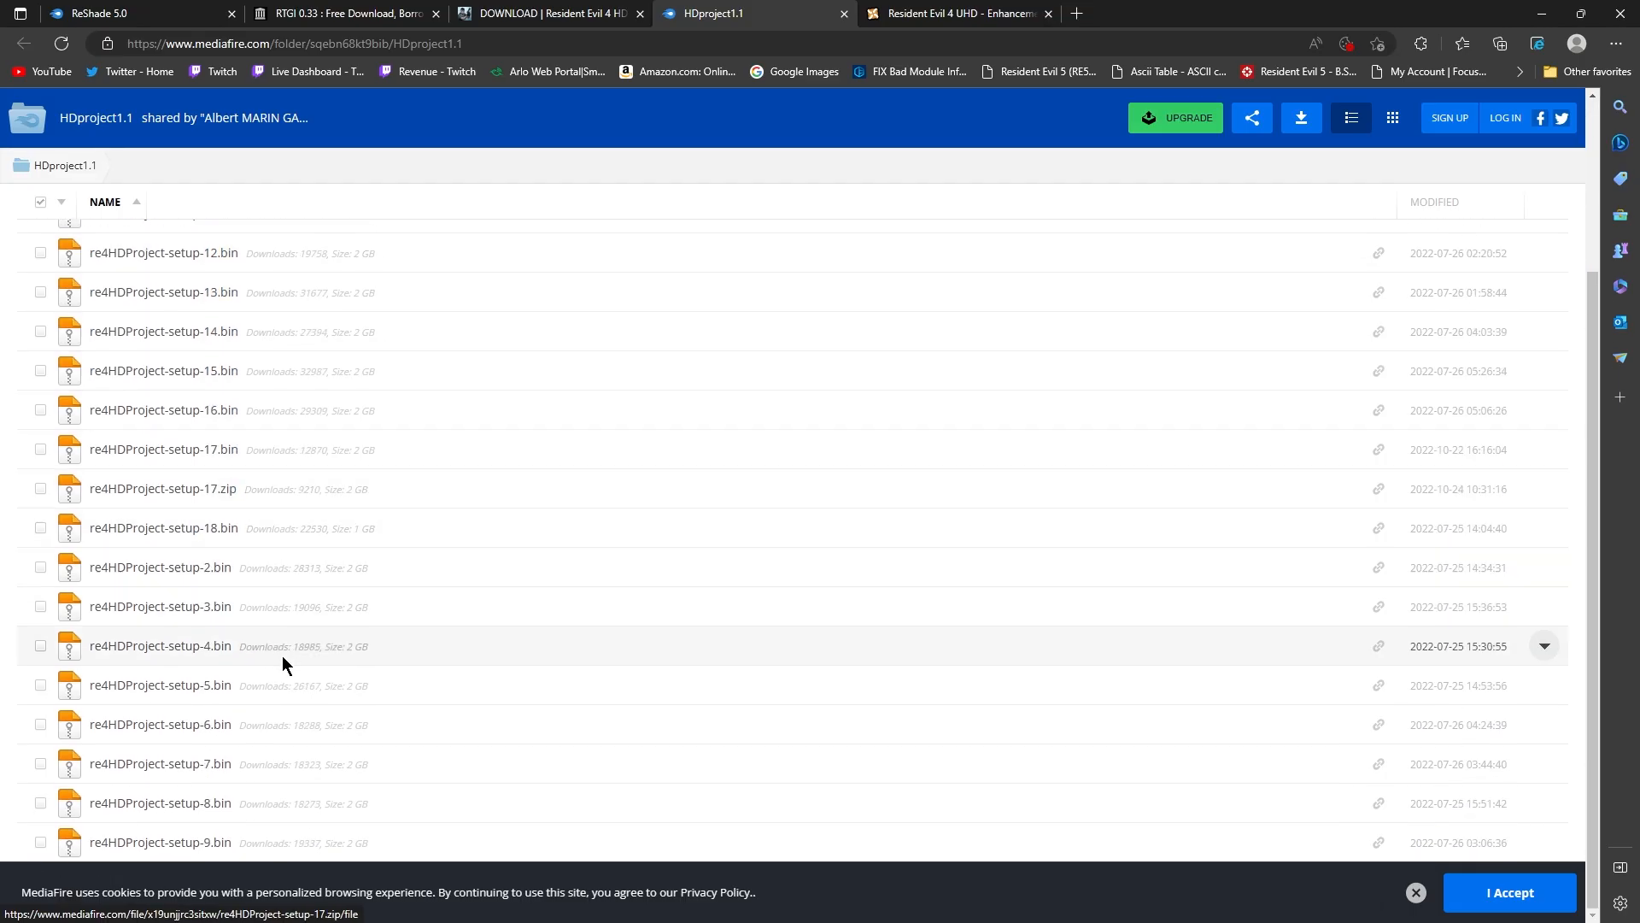
pyautogui.scroll(2, 270, 677)
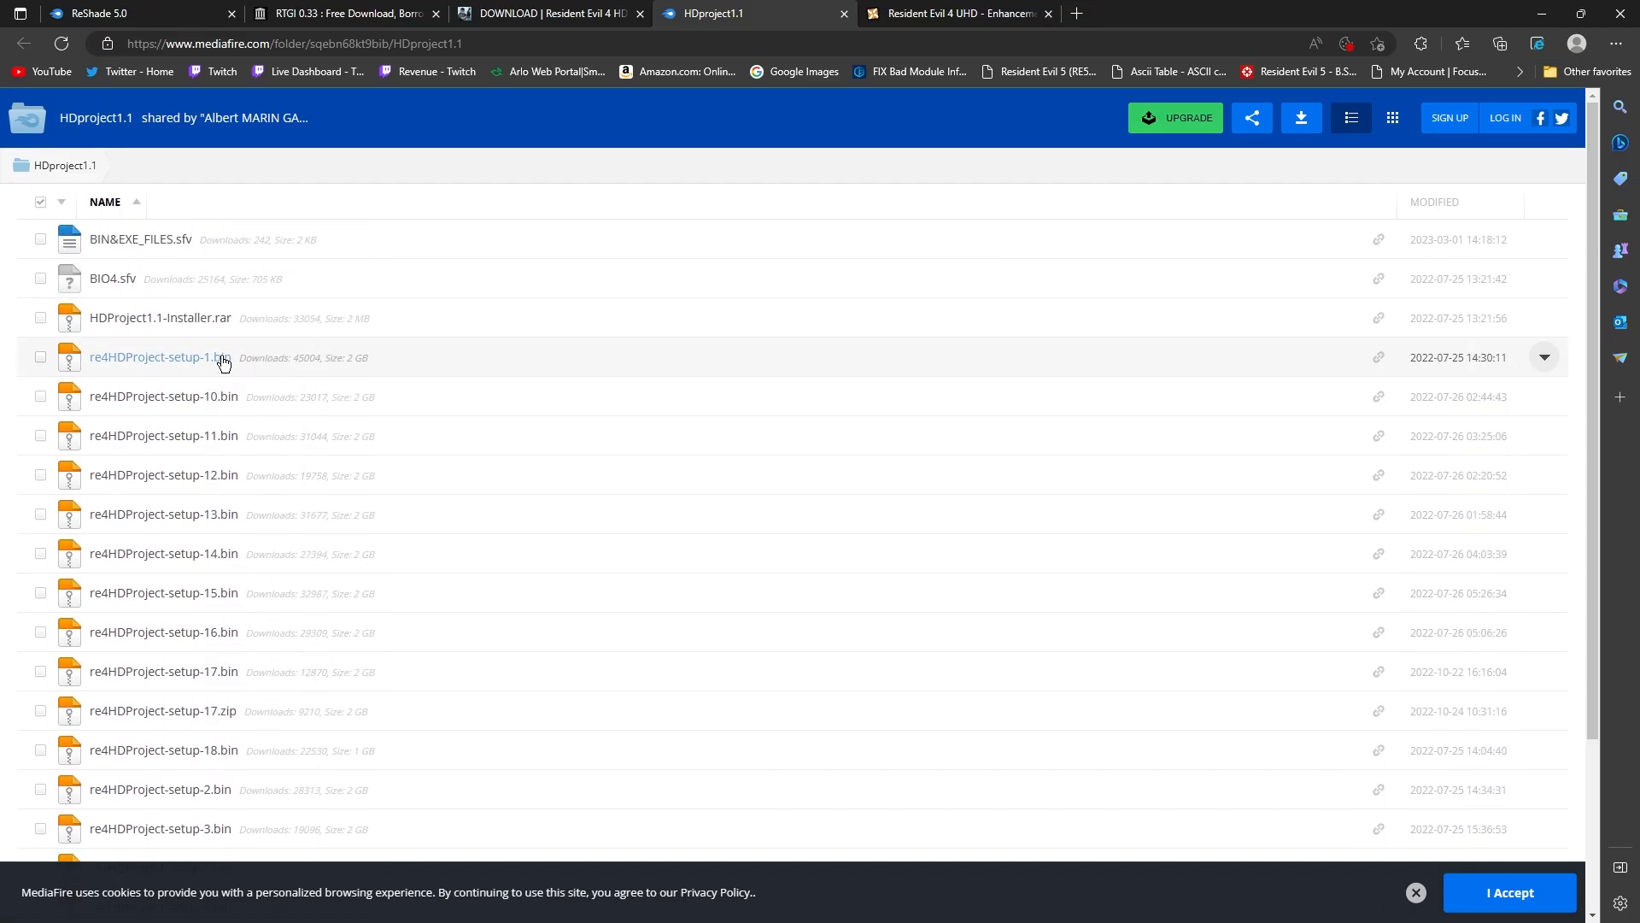
pyautogui.scroll(-4, 226, 393)
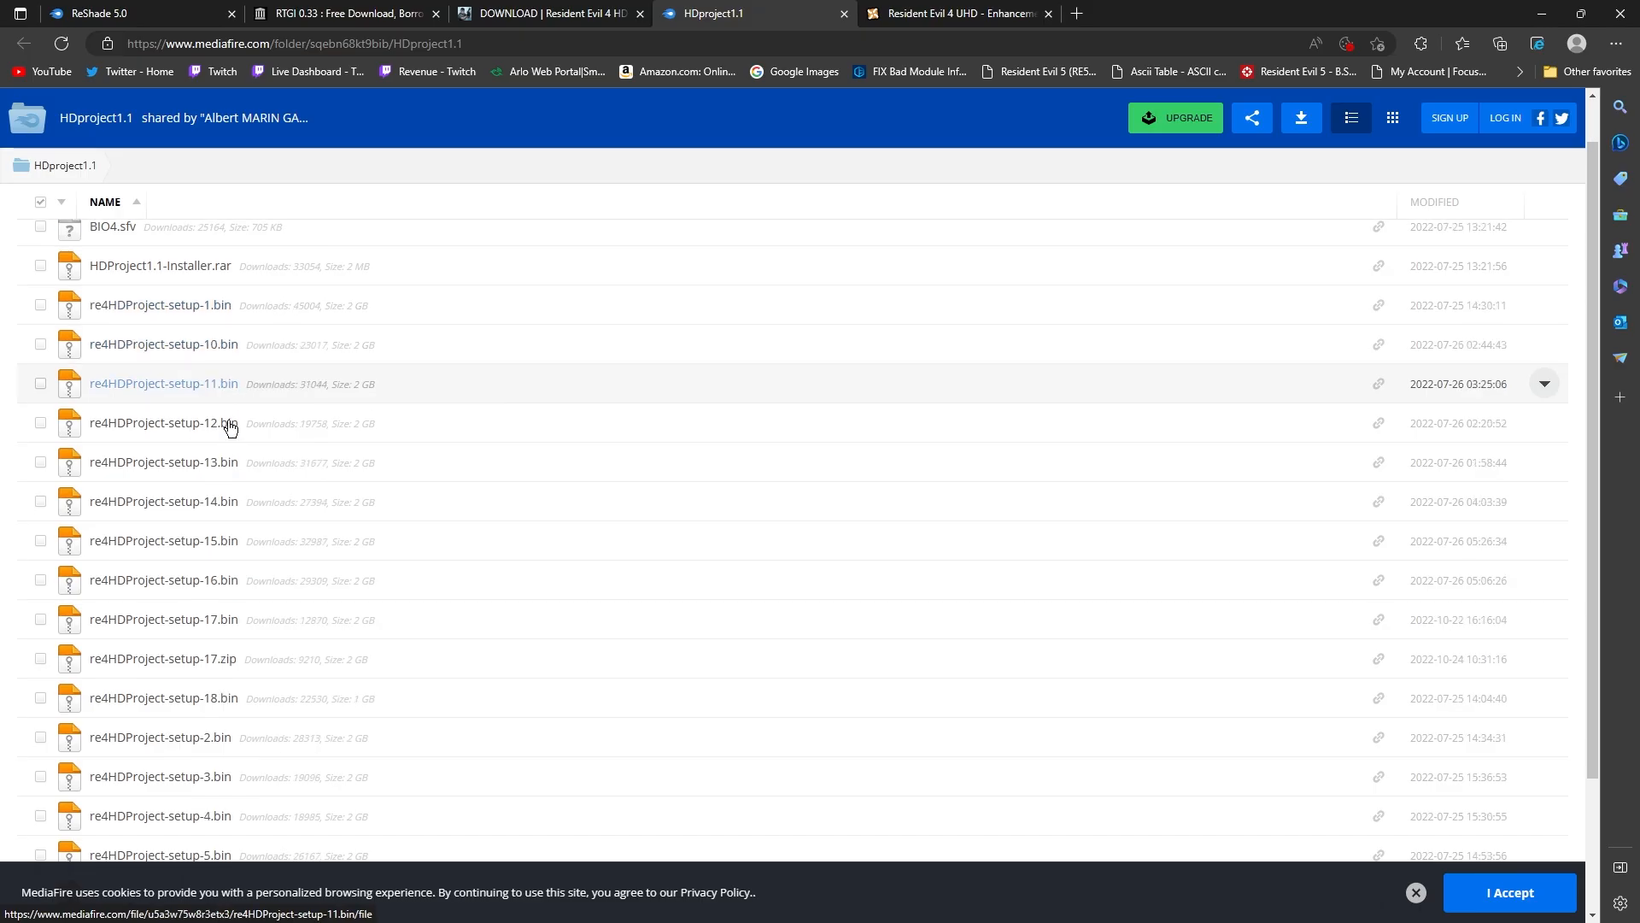
pyautogui.scroll(4, 904, 154)
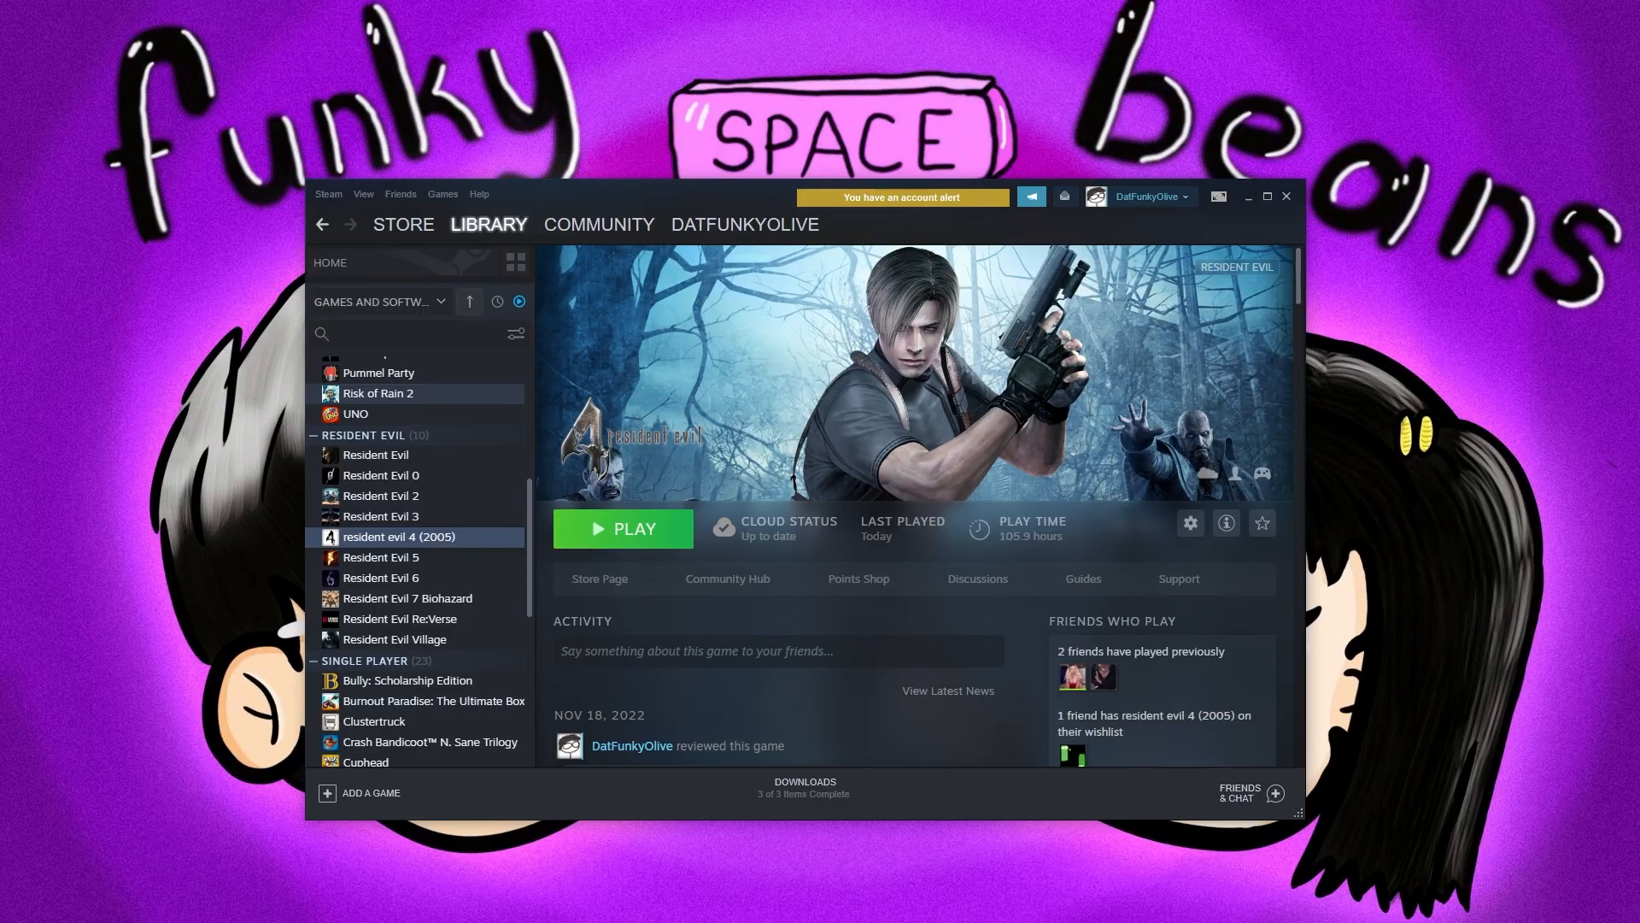
# Run the re4HDProject-setup application from the Re4 HD Proj folder
pyautogui.moveTo(1114, 339); pyautogui.dragTo(1349, 411)
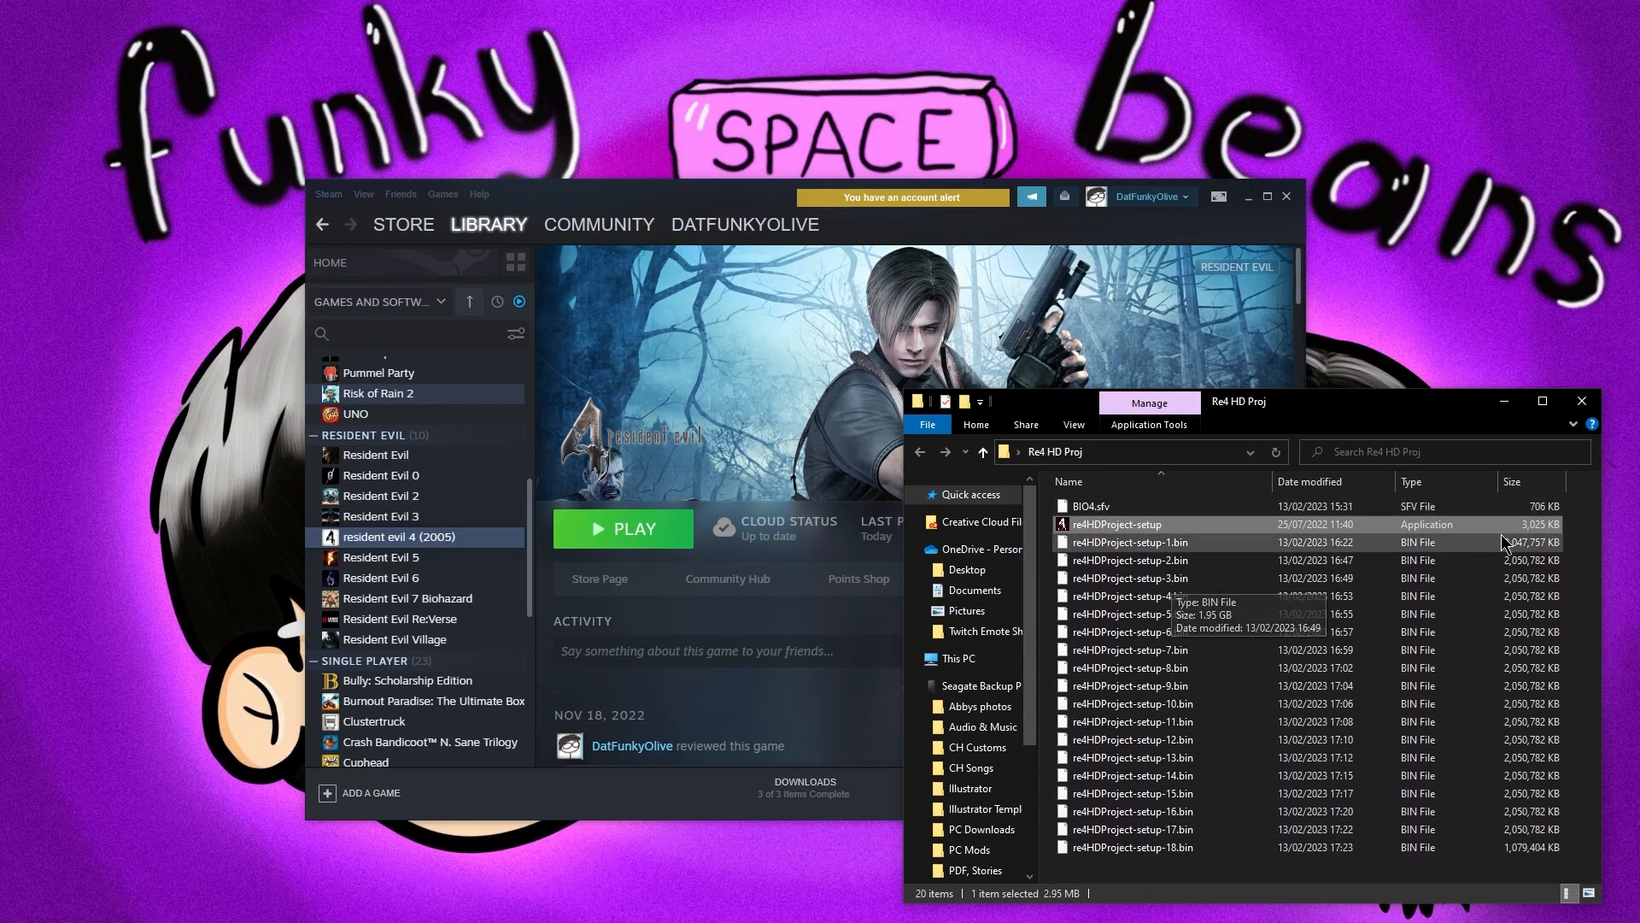
pyautogui.click(1568, 521)
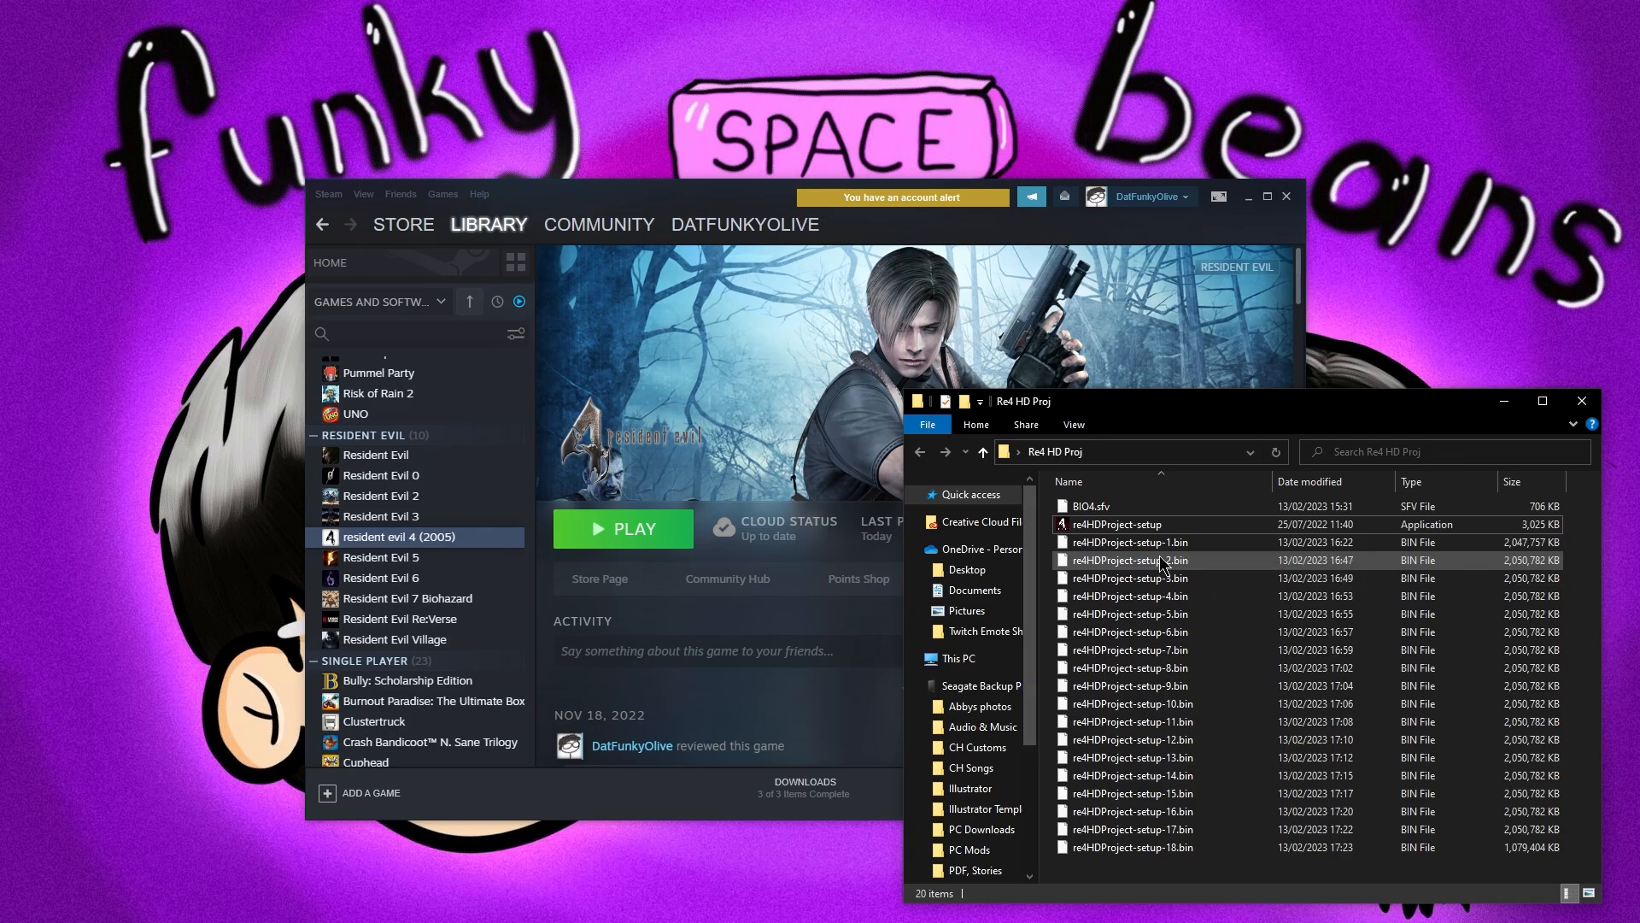
pyautogui.click(1102, 525)
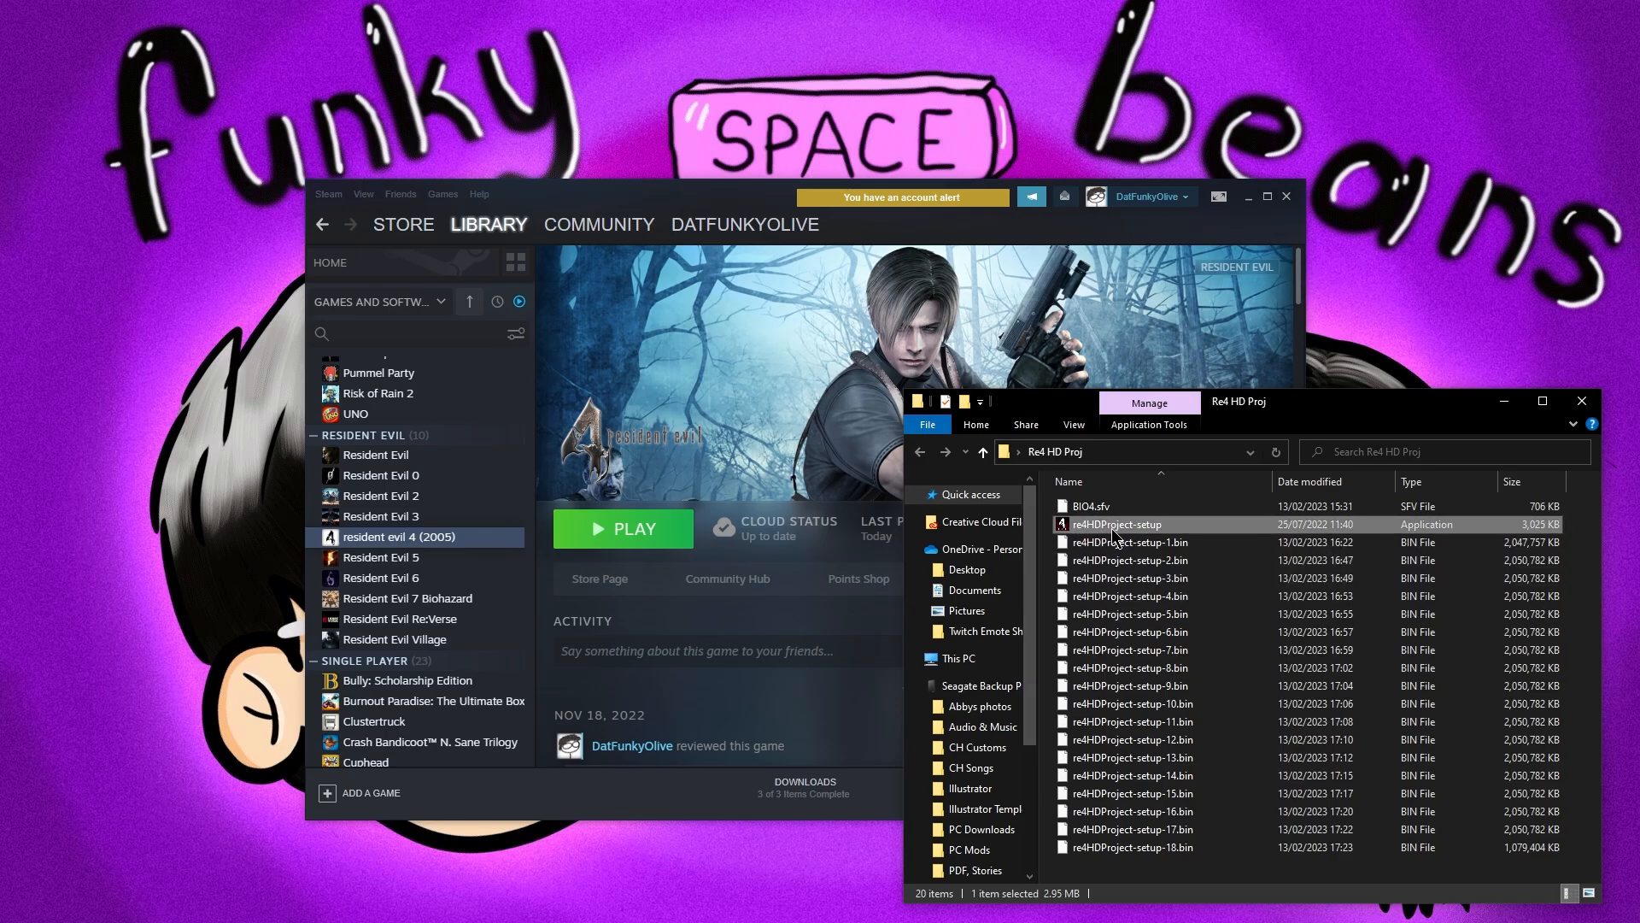
pyautogui.doubleClick(1130, 528)
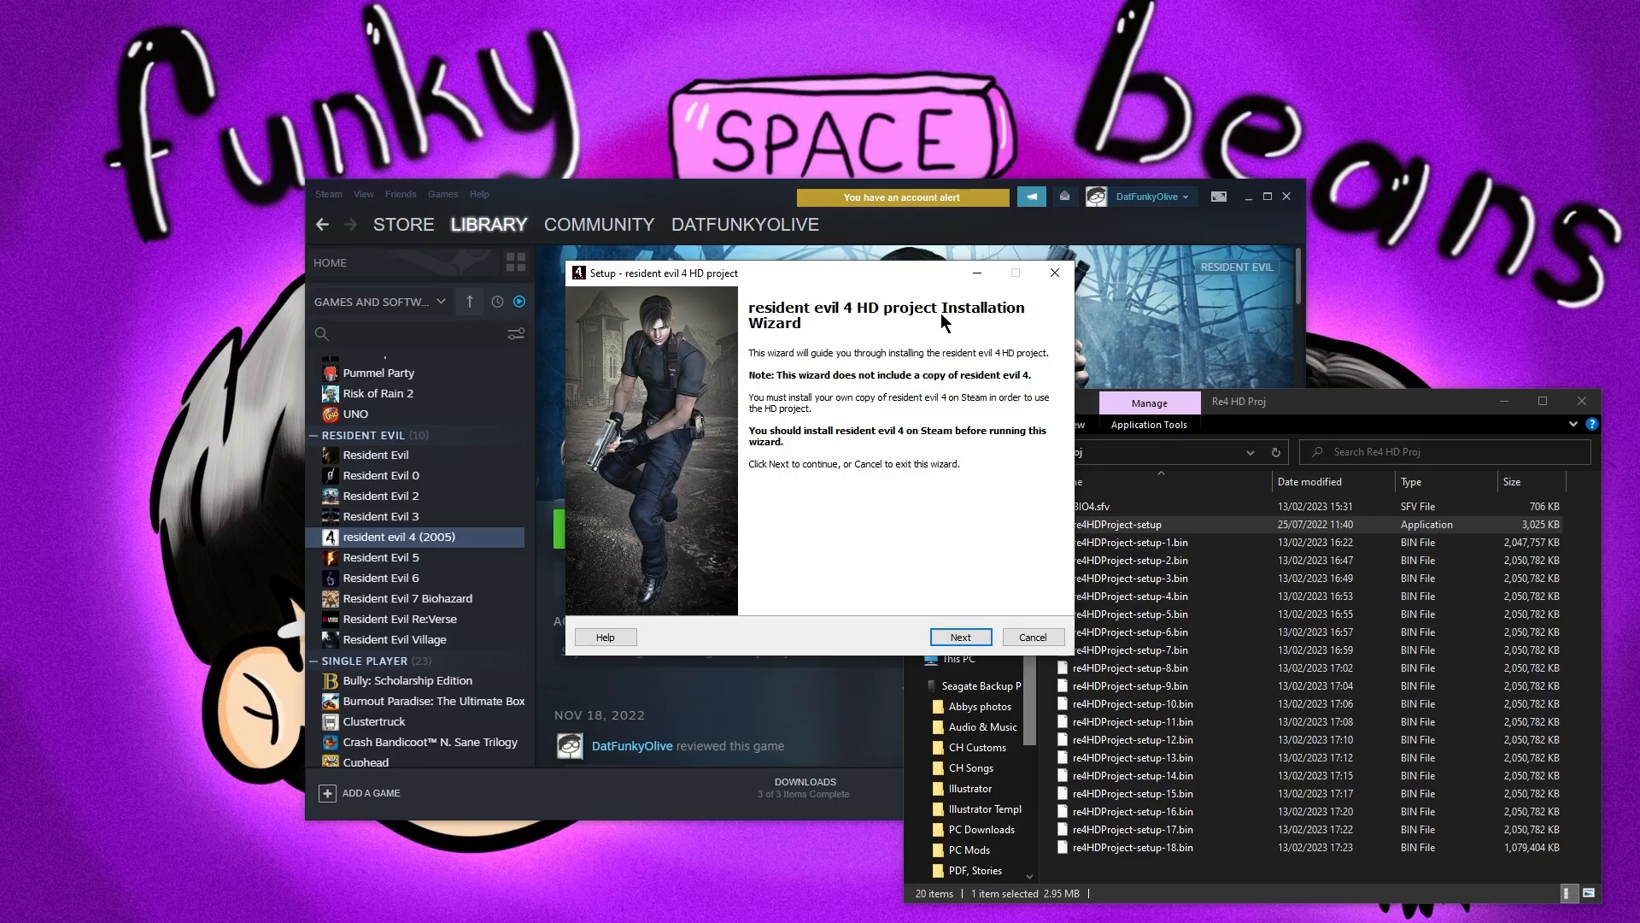
# Start the resident evil 4 HD project setup, read through the license agreement and accept it
pyautogui.click(967, 639)
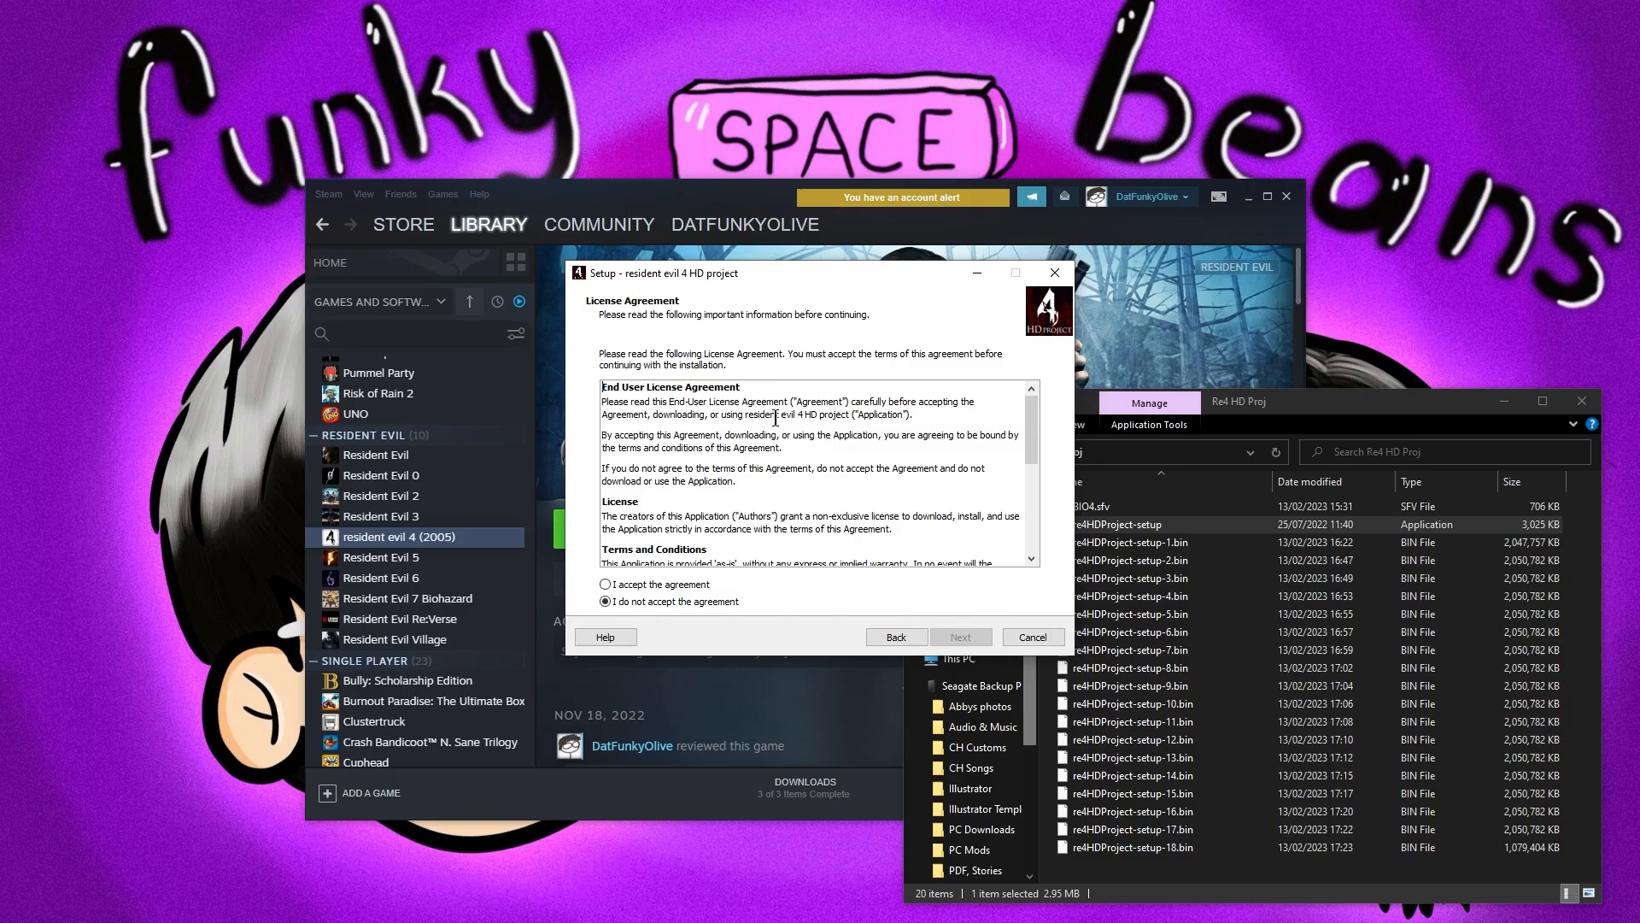
pyautogui.scroll(-4, 775, 417)
pyautogui.scroll(4, 1030, 412)
pyautogui.moveTo(1030, 421)
pyautogui.mouseDown()
pyautogui.moveTo(1031, 505)
pyautogui.moveTo(1022, 412)
pyautogui.mouseUp()
pyautogui.click(696, 586)
pyautogui.click(959, 638)
# Go past the setup information page and keep D:\SteamLibrary\steamapps\common\Resident Evil 4 as the installation destination
pyautogui.scroll(-1, 927, 536)
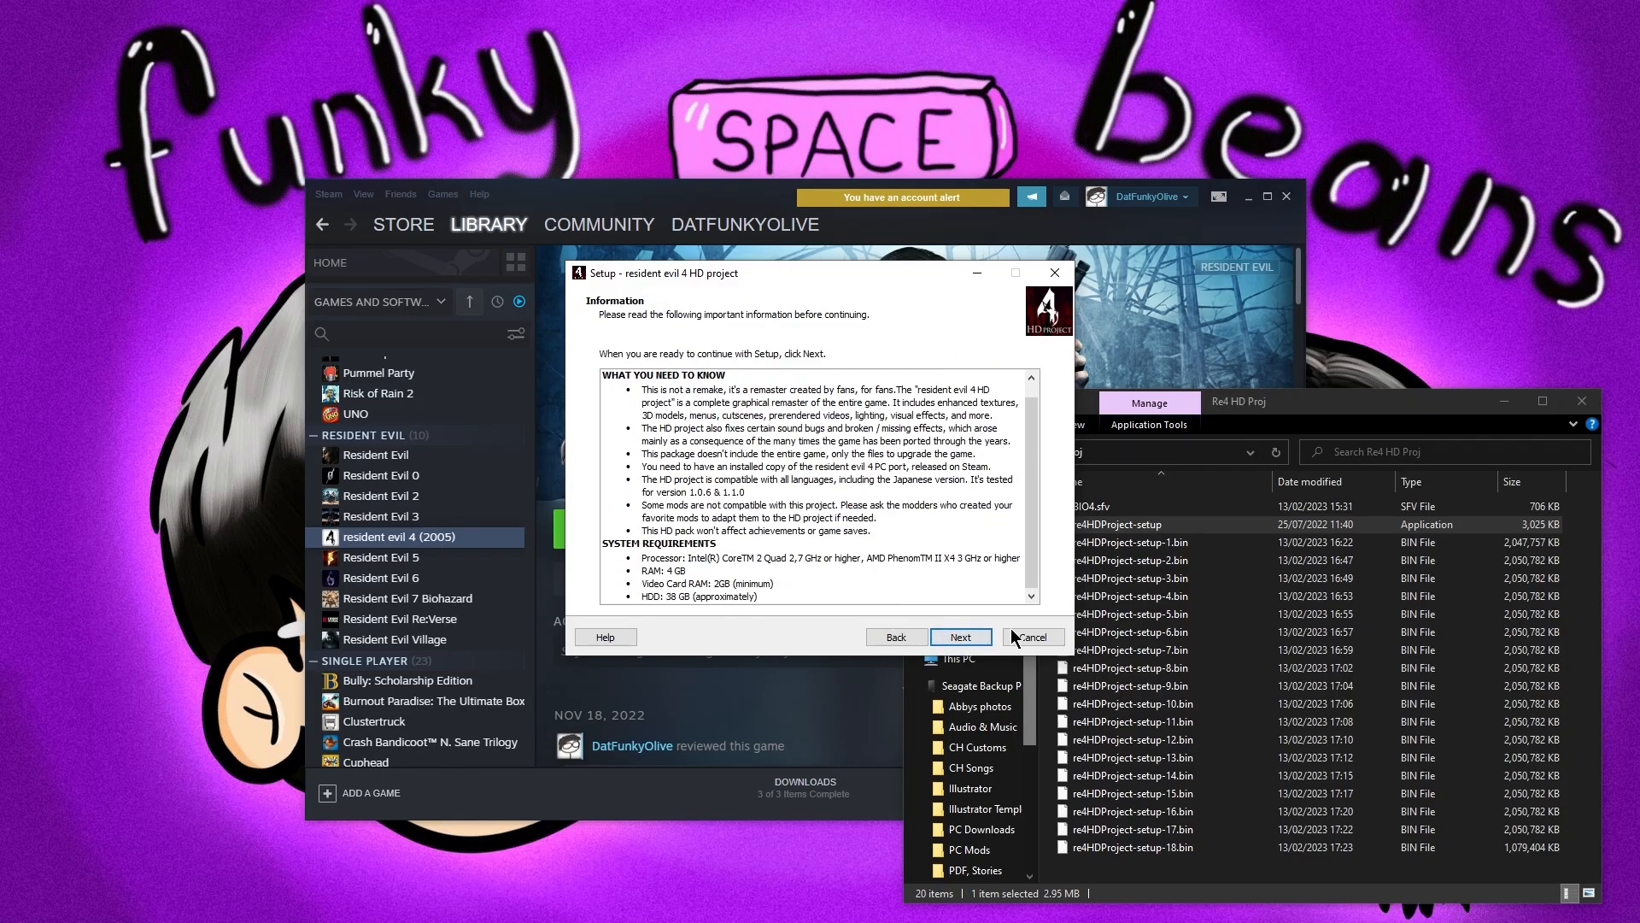
pyautogui.click(960, 637)
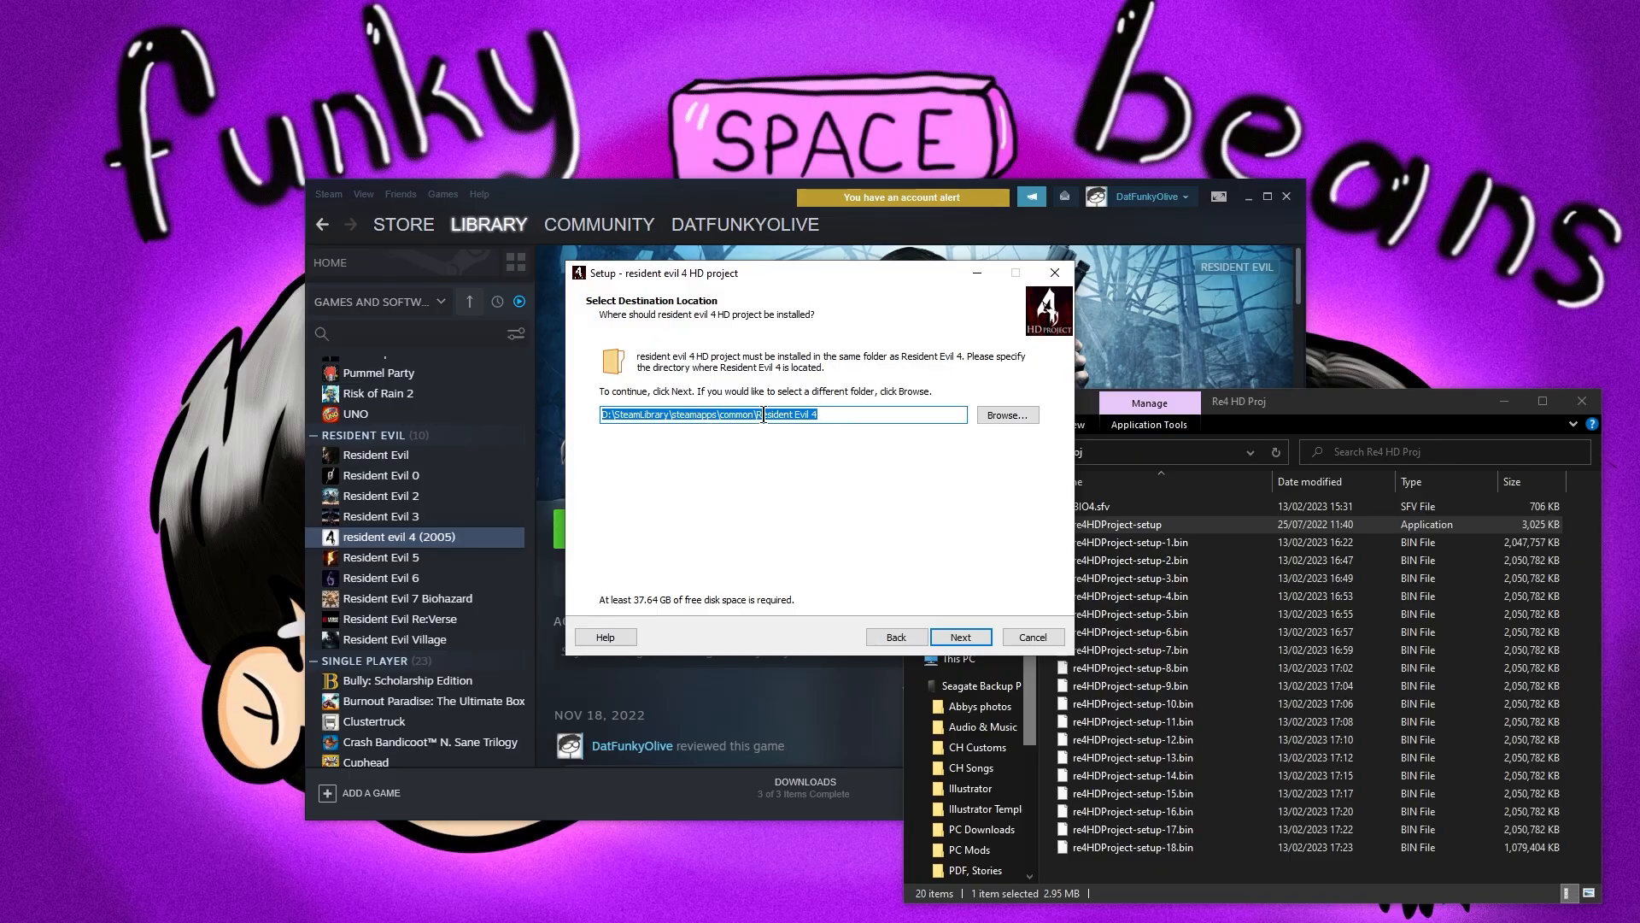
pyautogui.click(831, 414)
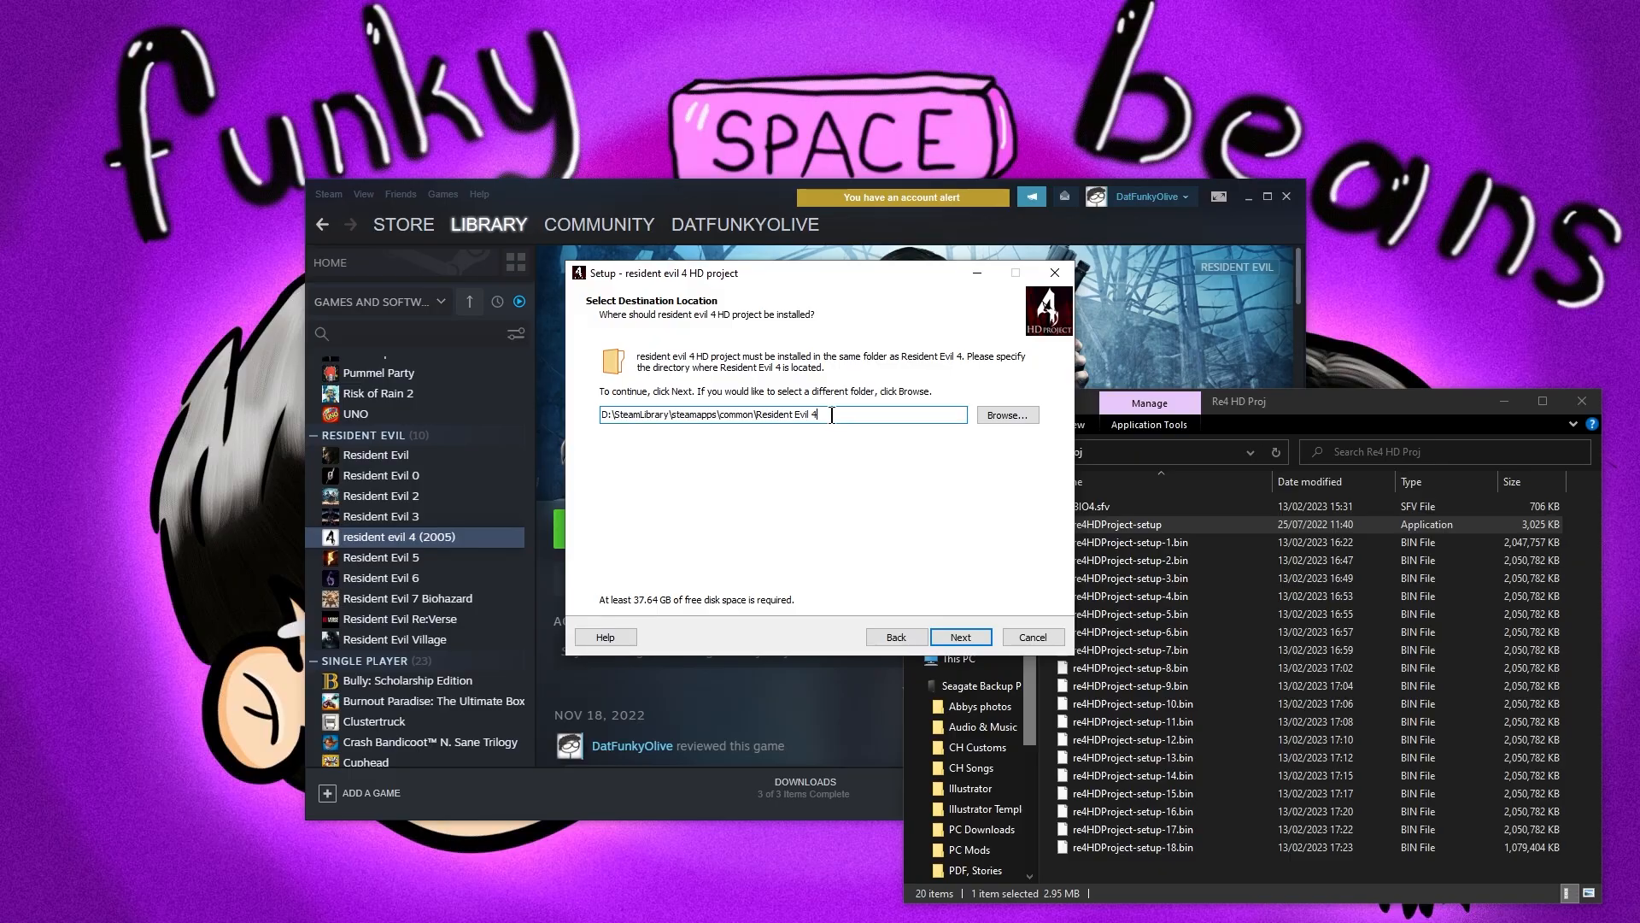
pyautogui.click(961, 637)
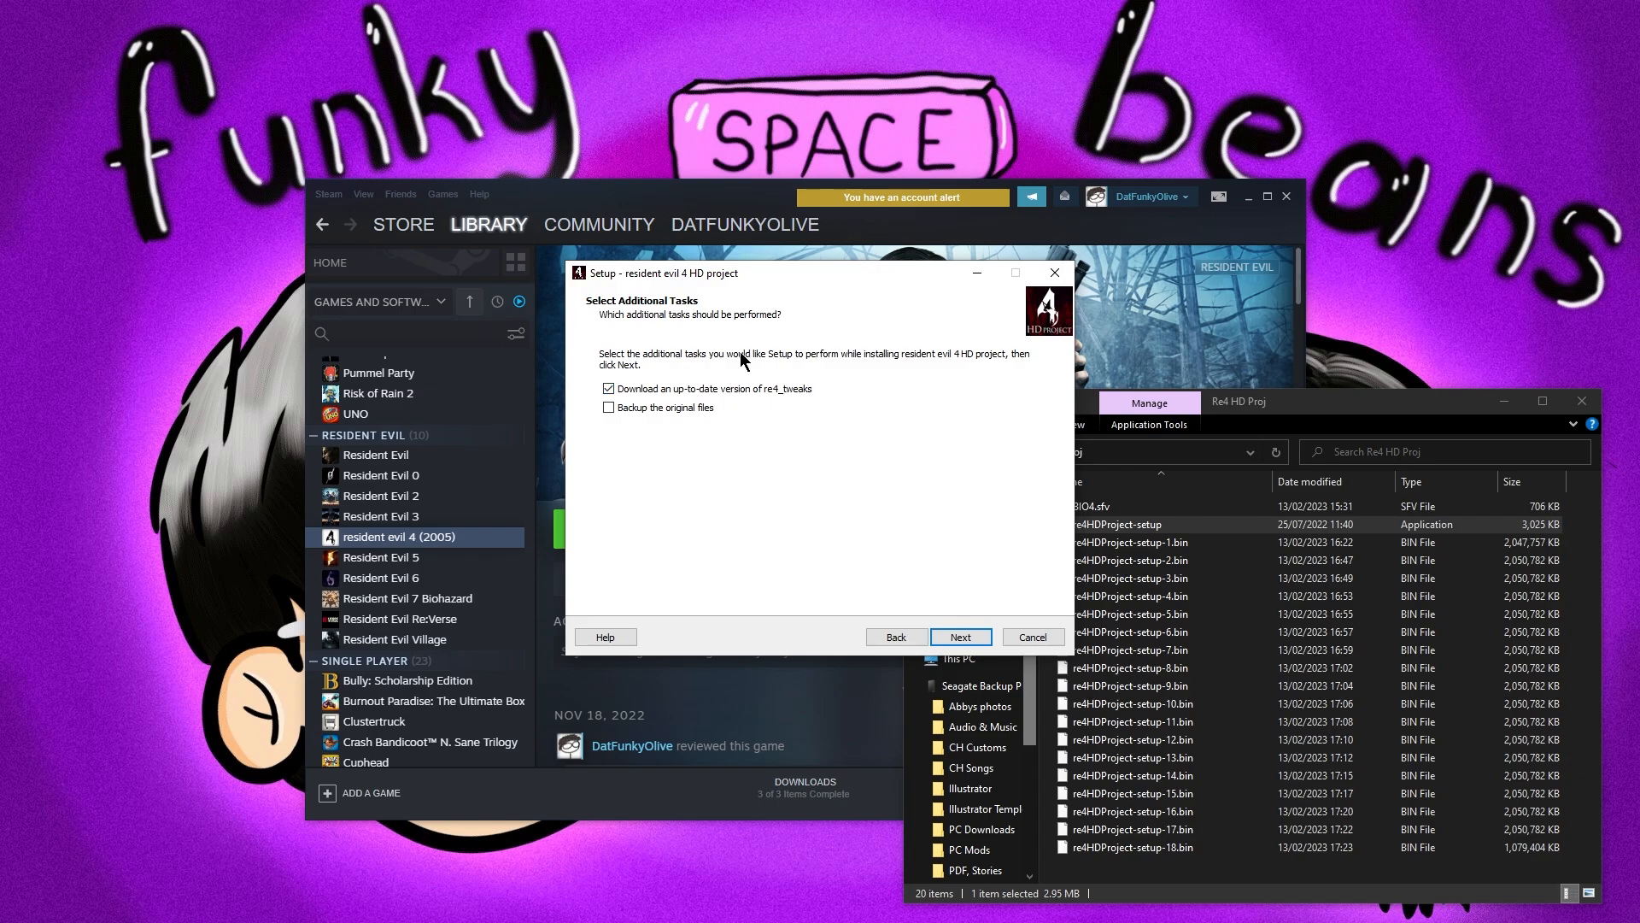
# Keep only the task that downloads an up-to-date version of re4_tweaks and install the HD project
pyautogui.click(960, 636)
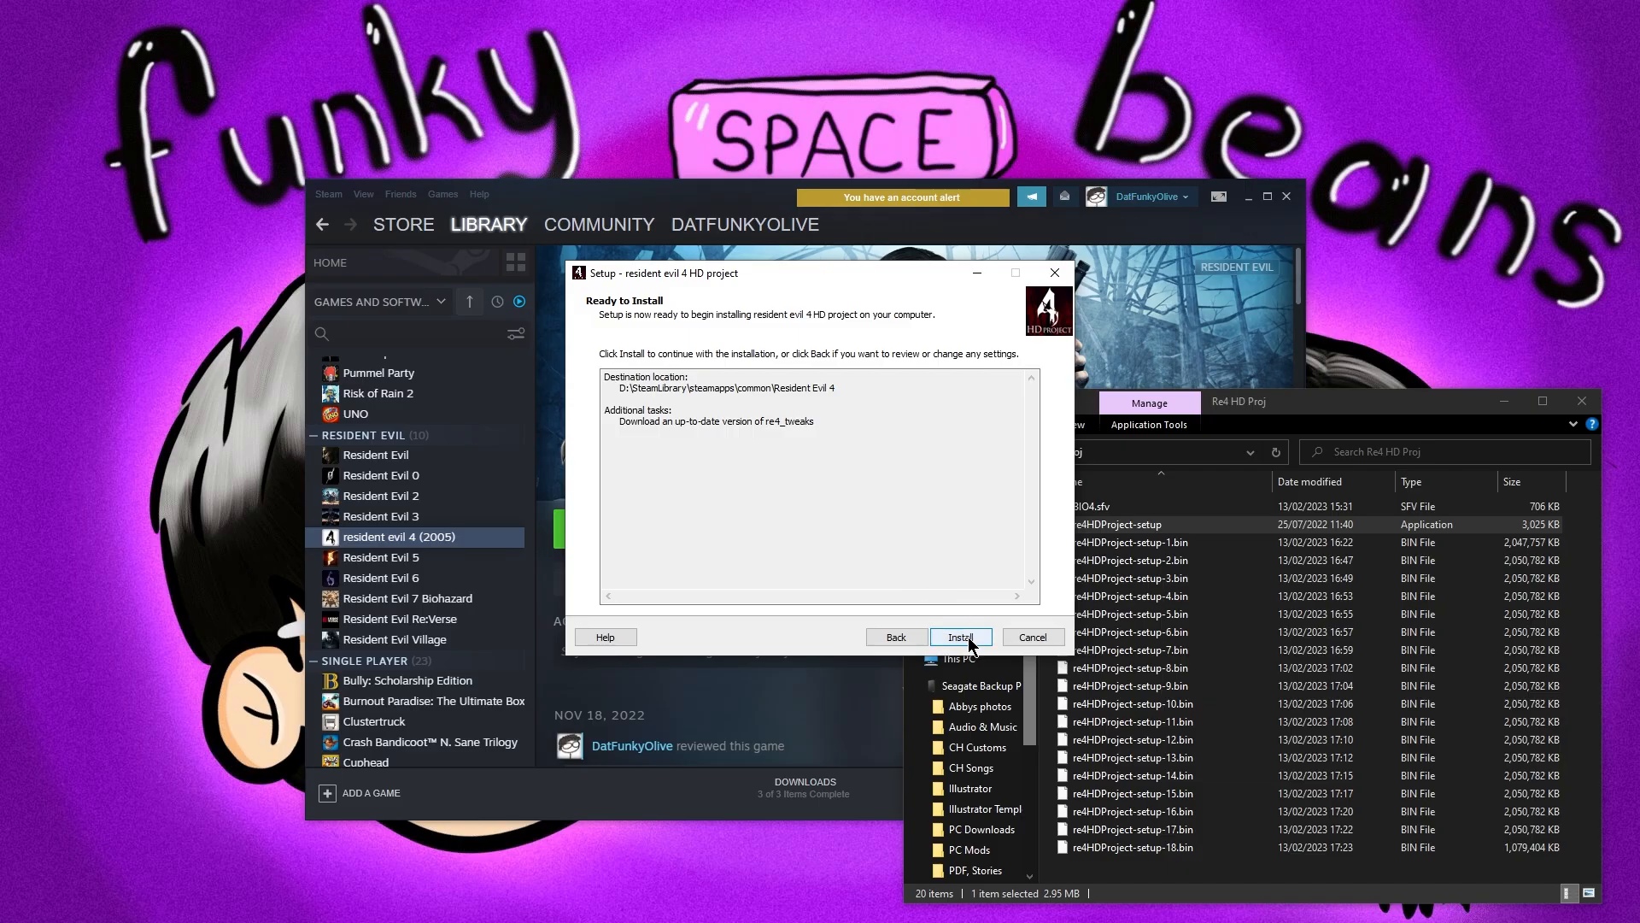
pyautogui.click(962, 637)
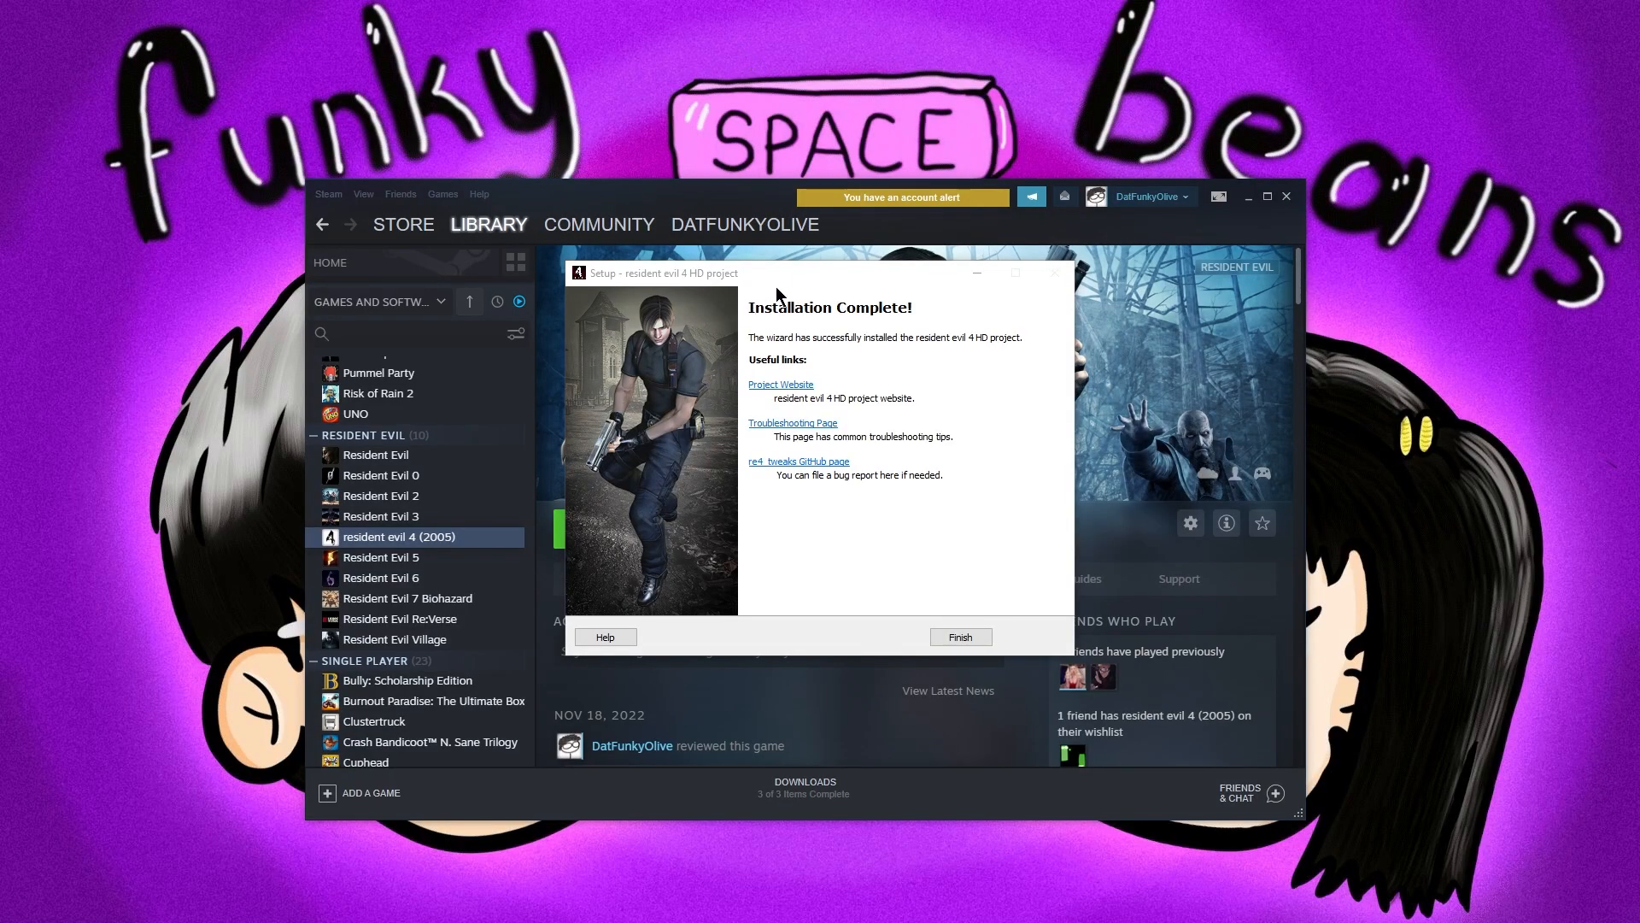
# Review the download page of the Resident Evil 4 HD Project site for the installation steps and the archive's unpacking password
pyautogui.click(841, 284)
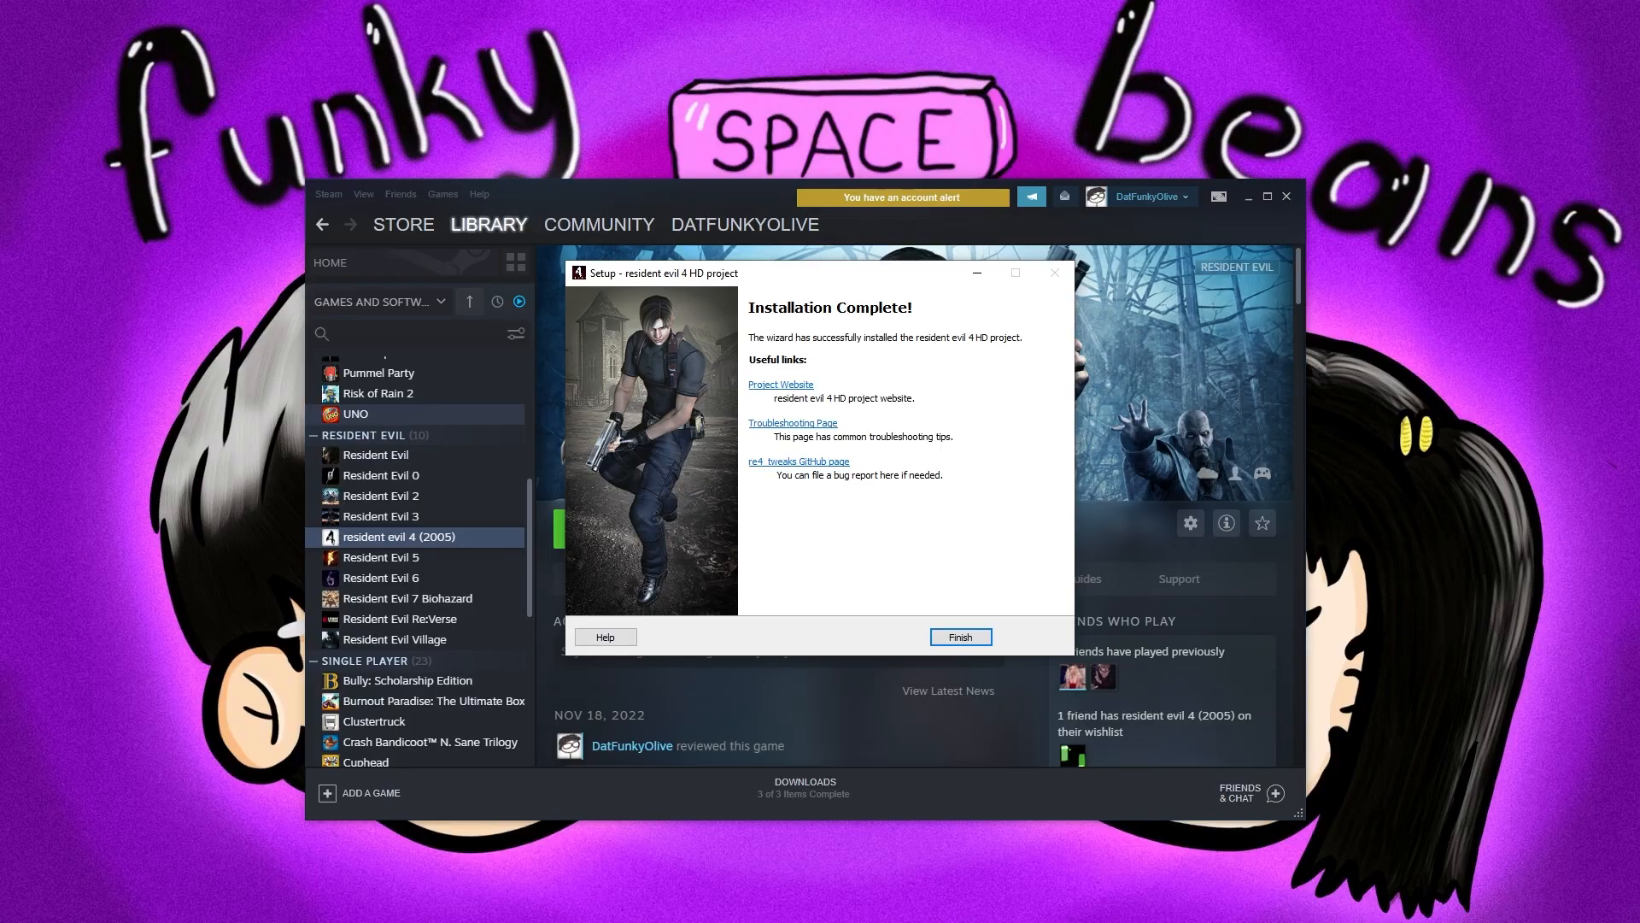
pyautogui.moveTo(0, 155); pyautogui.dragTo(978, 0)
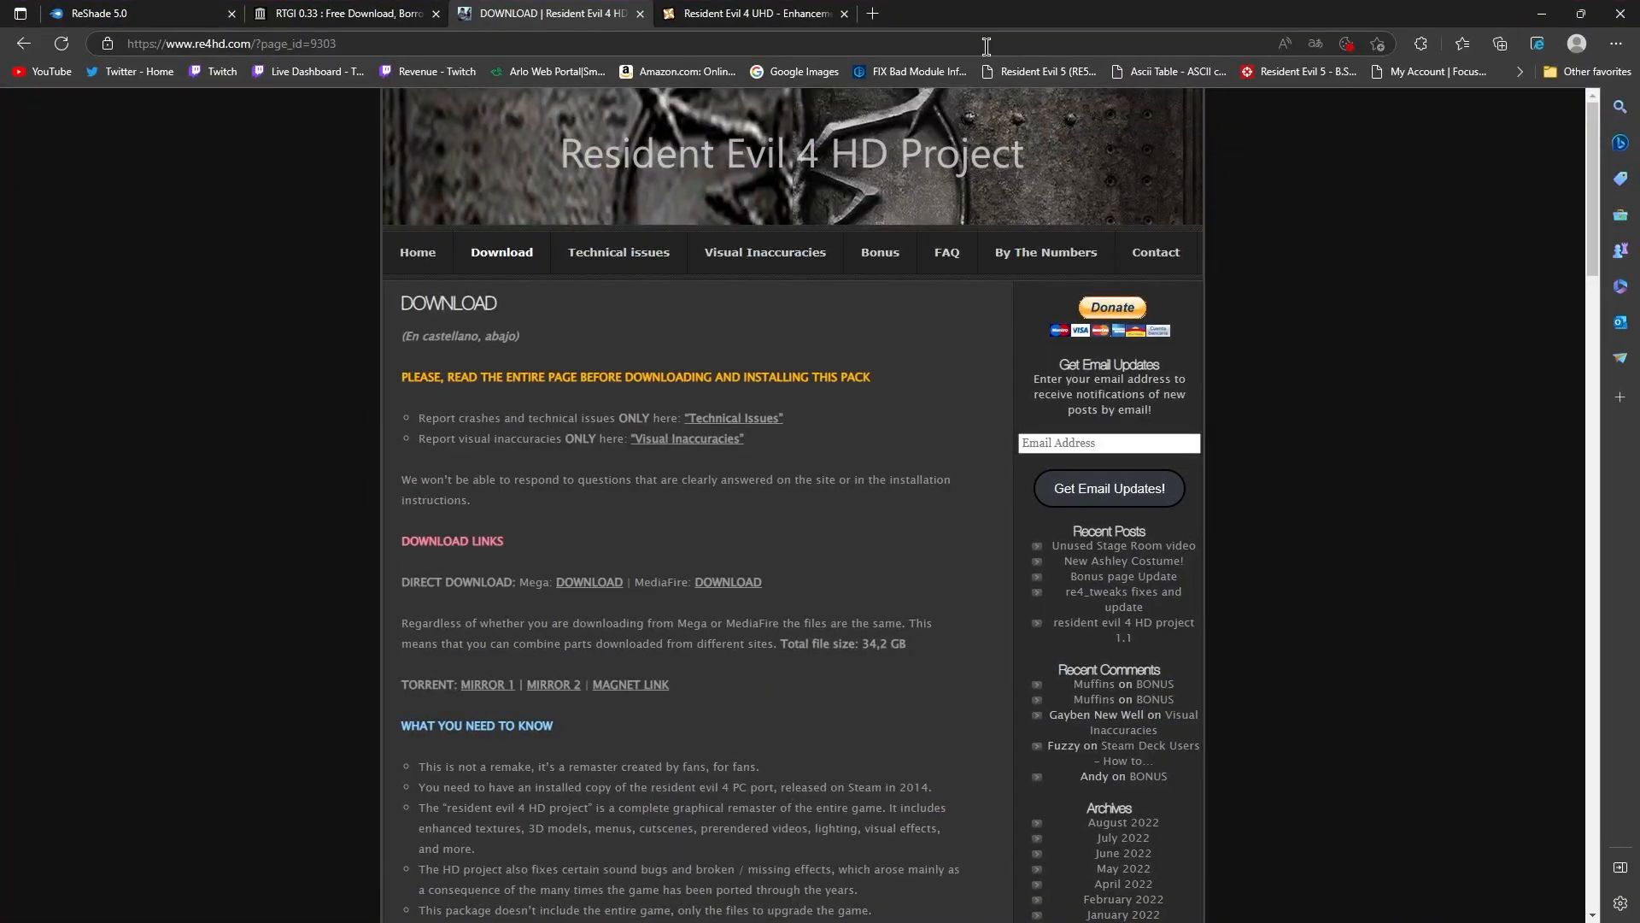
pyautogui.scroll(-2, 664, 523)
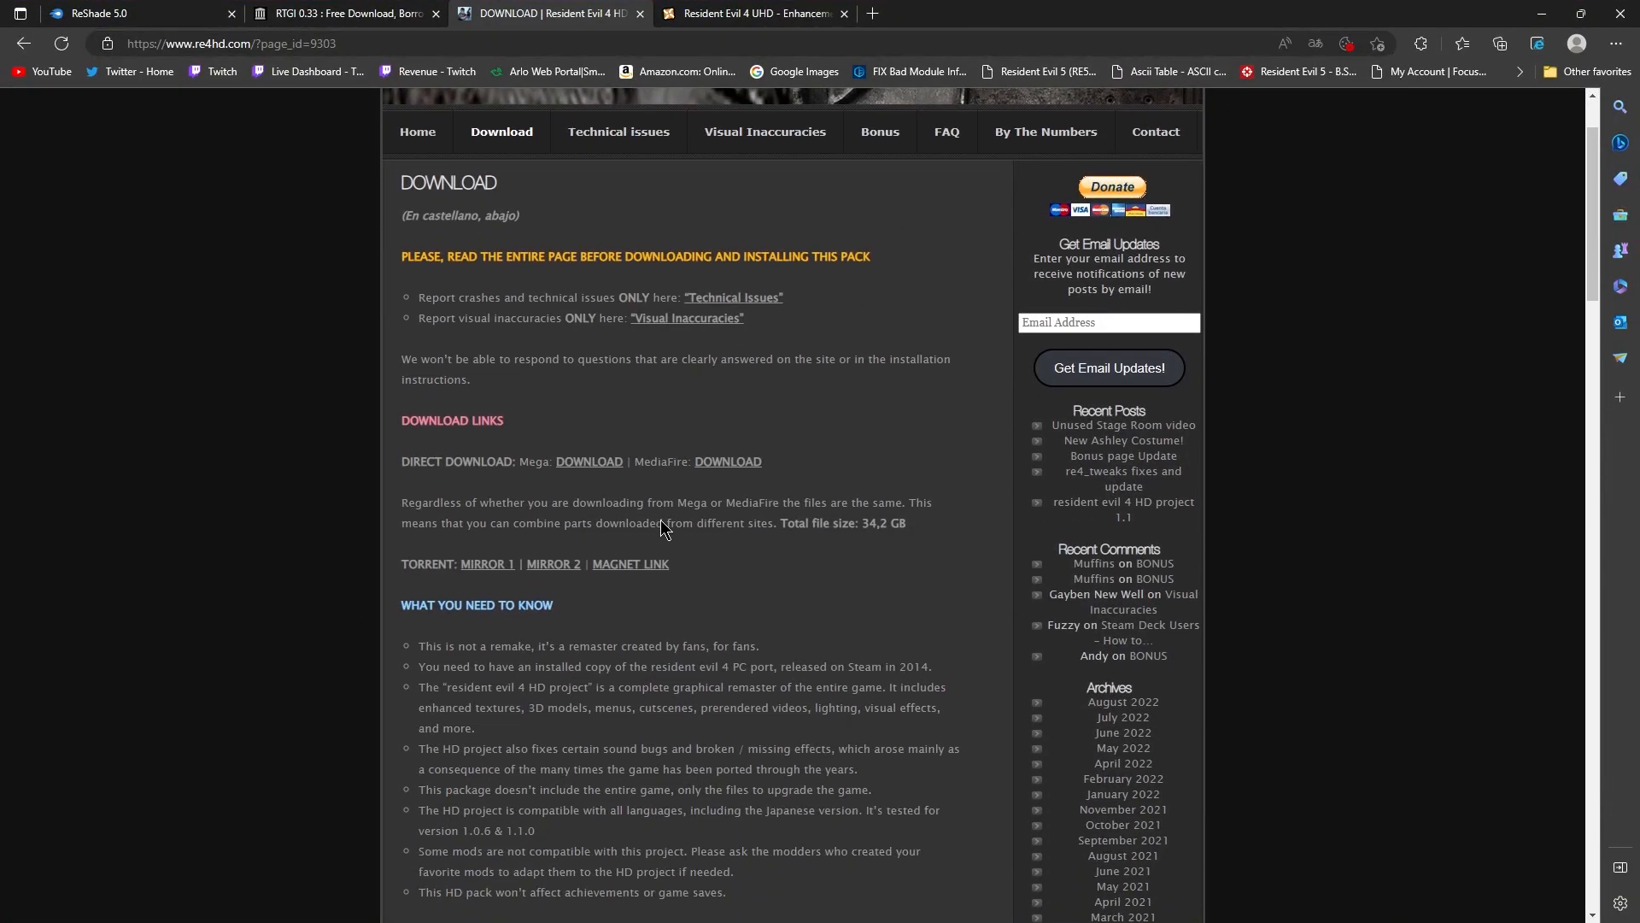
pyautogui.scroll(2, 679, 360)
pyautogui.scroll(-5, 677, 595)
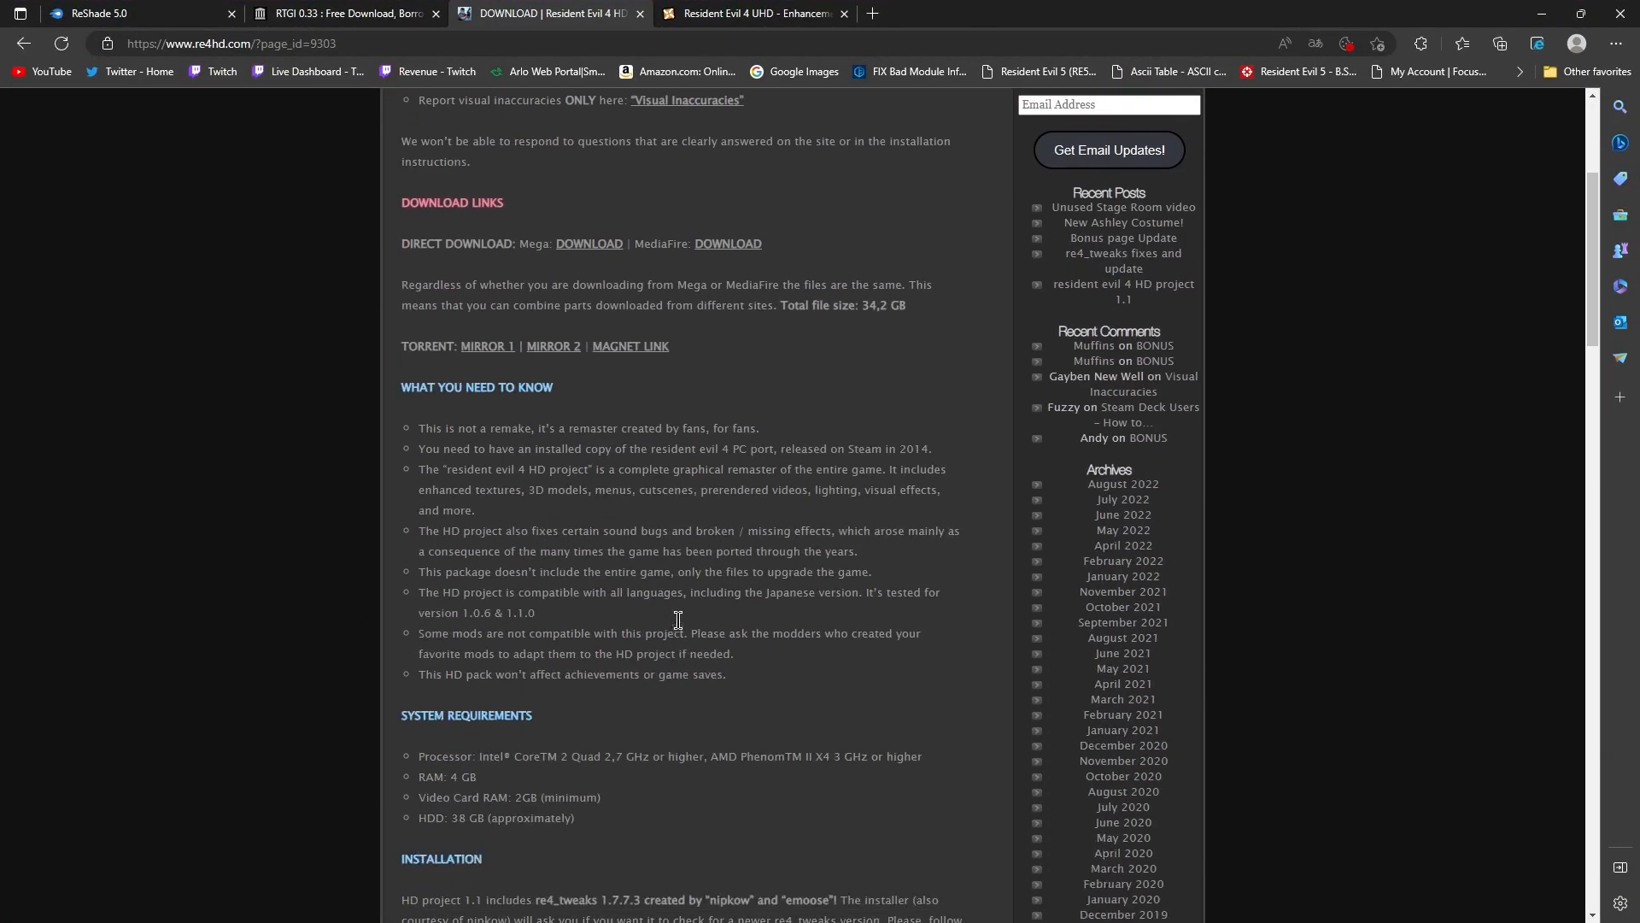
pyautogui.scroll(-3, 678, 595)
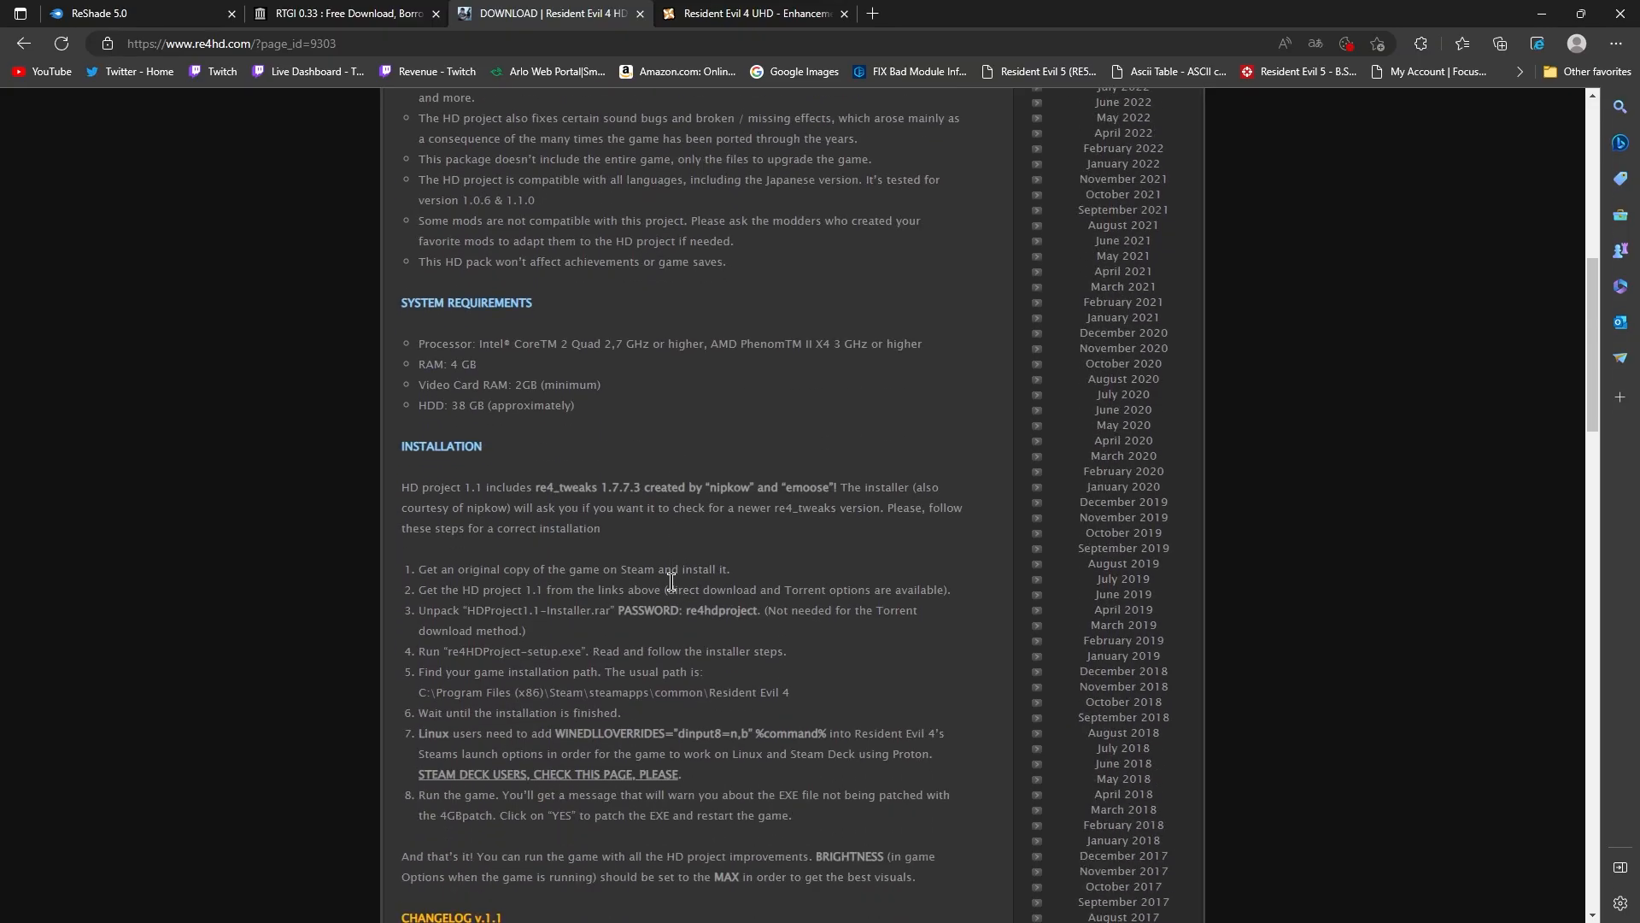
pyautogui.moveTo(619, 610); pyautogui.dragTo(758, 613)
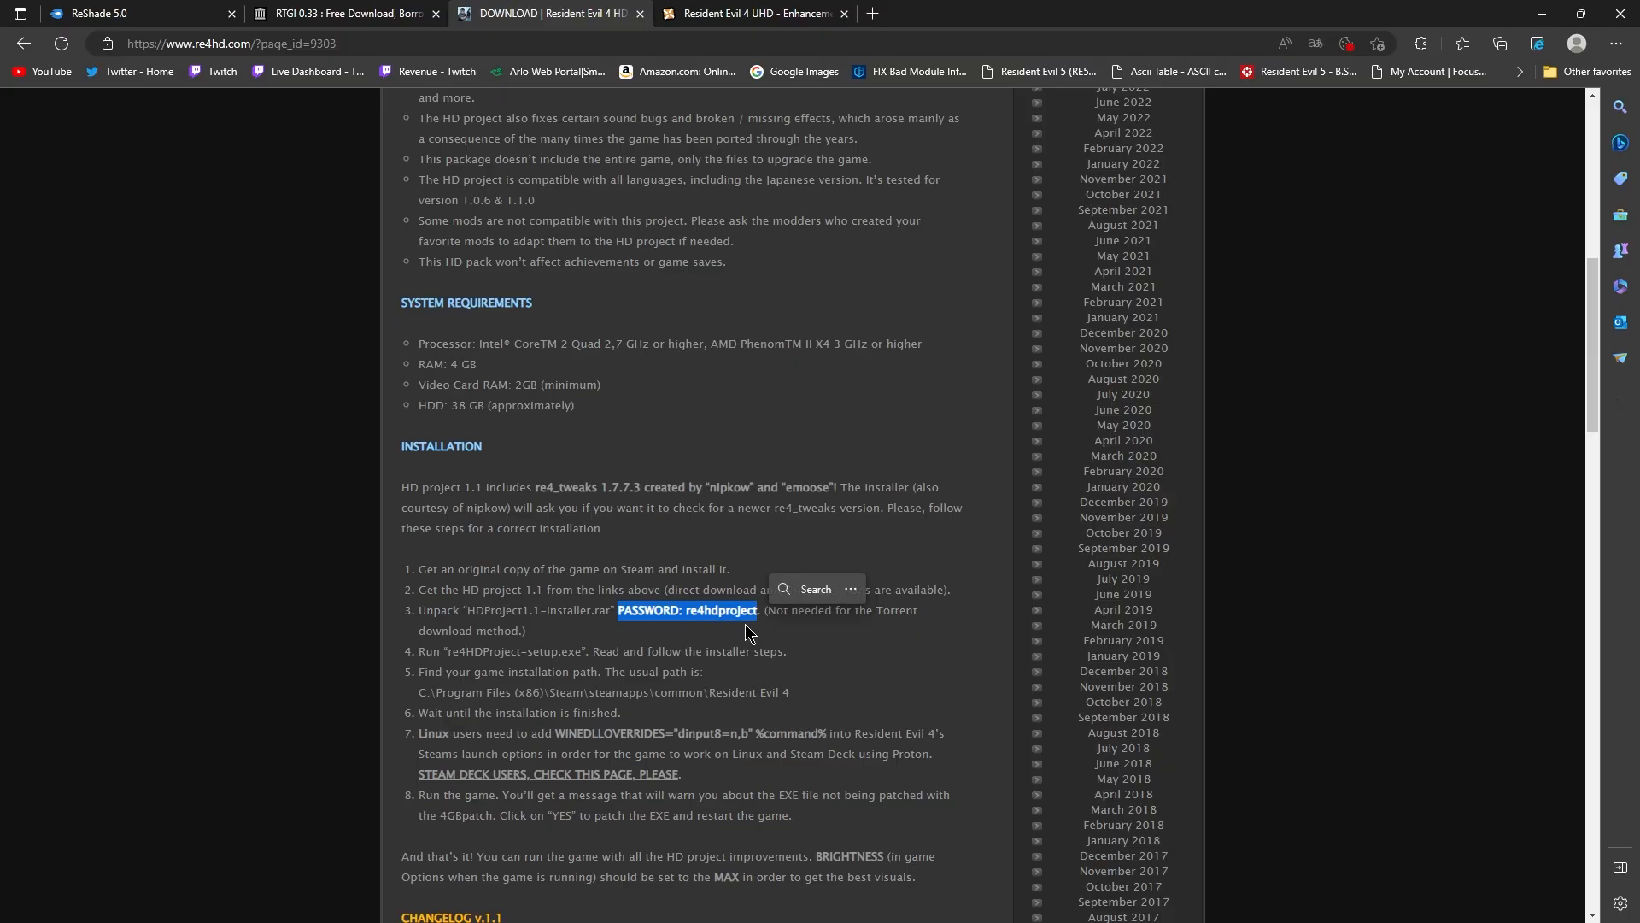
pyautogui.click(707, 620)
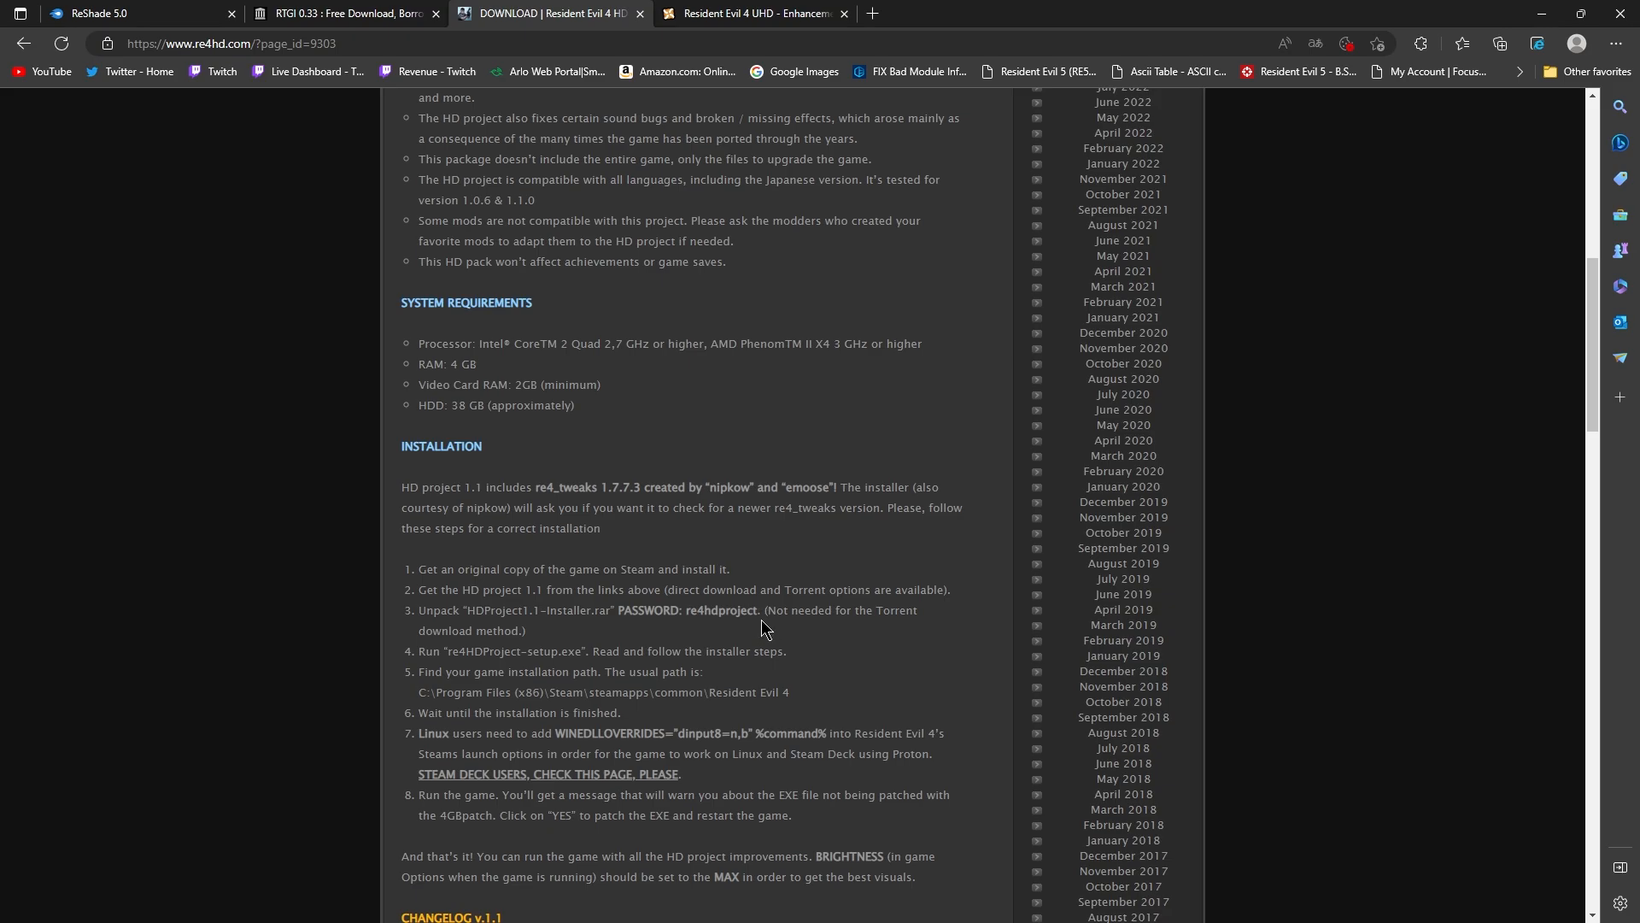
pyautogui.moveTo(757, 615); pyautogui.dragTo(688, 617)
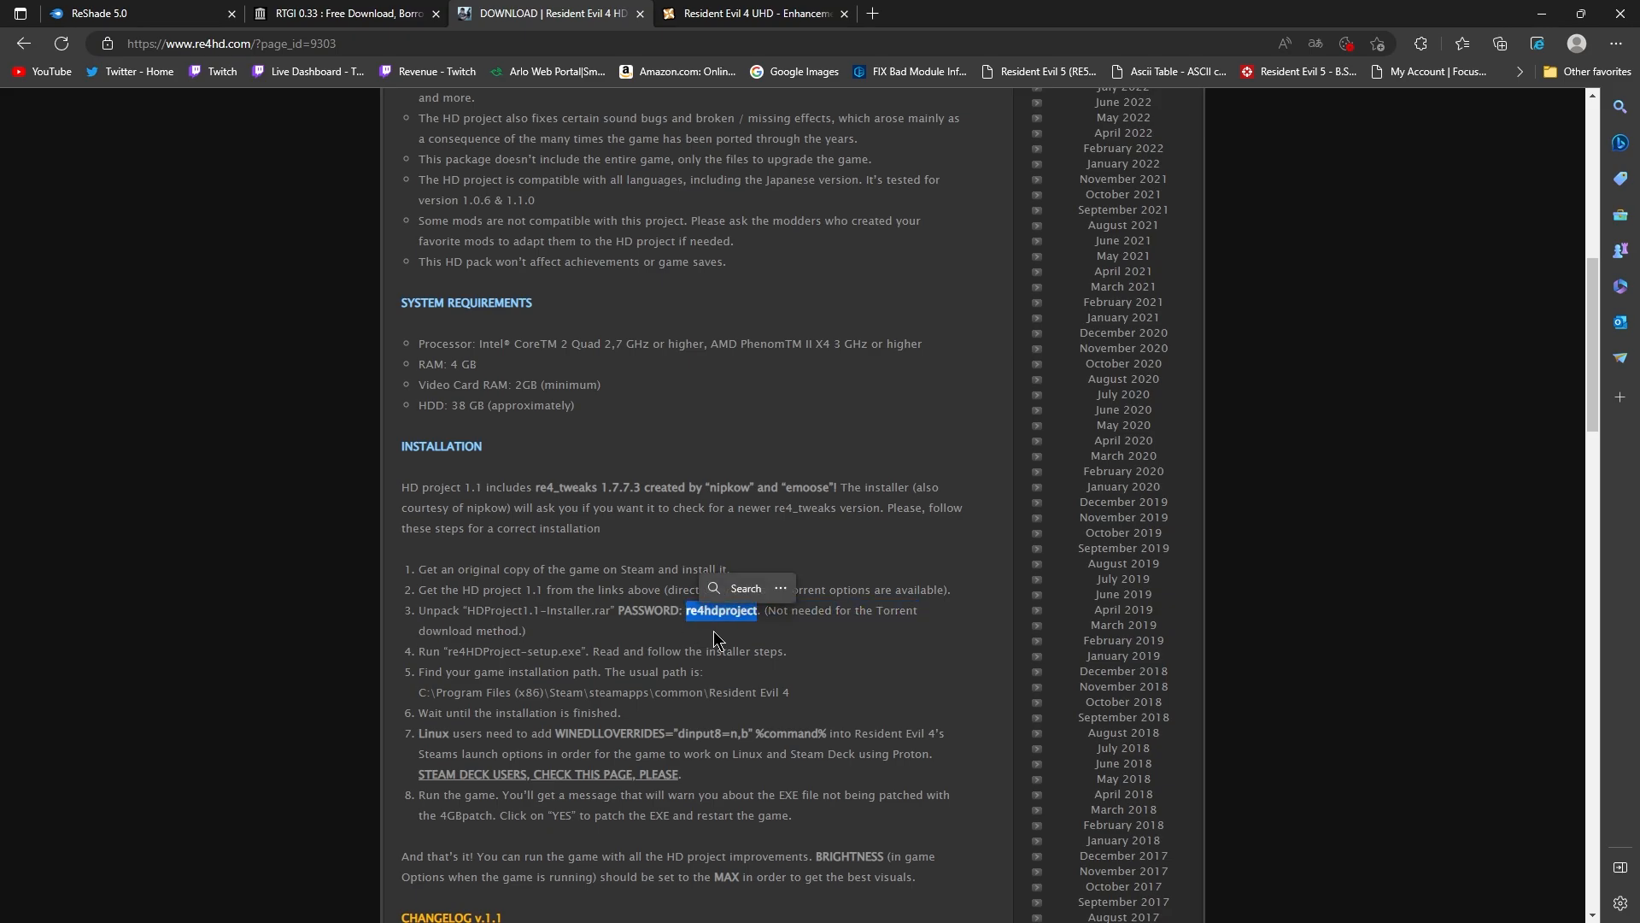
pyautogui.click(823, 652)
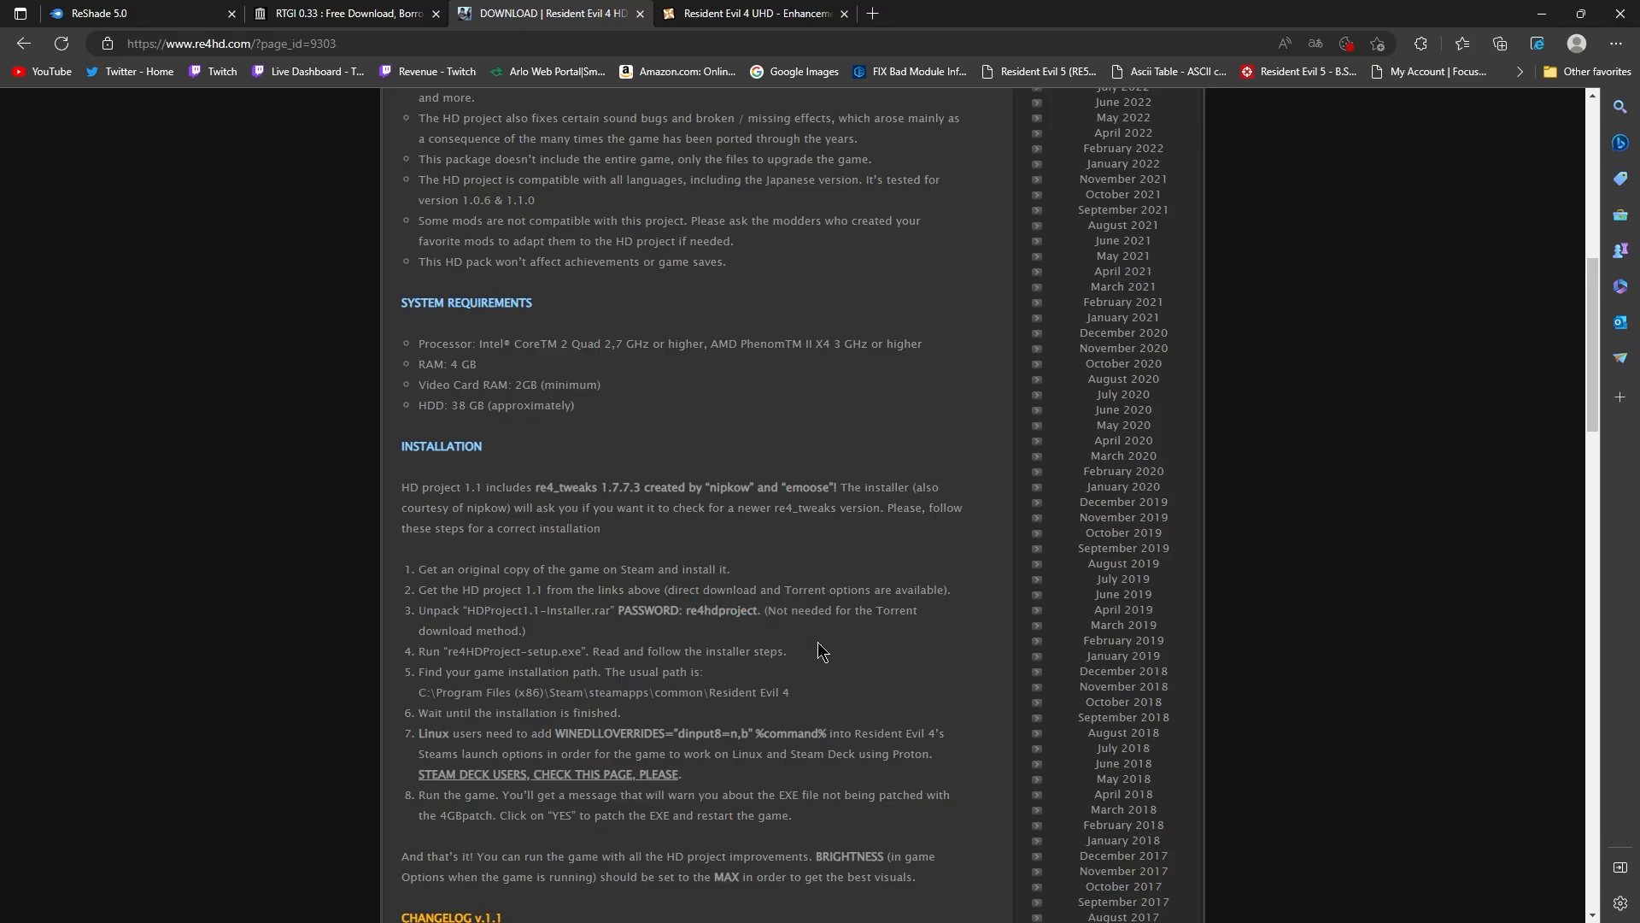
# Return to the resident evil 4 HD project setup and finish the completed installation wizard
pyautogui.moveTo(1390, 14); pyautogui.dragTo(0, 119)
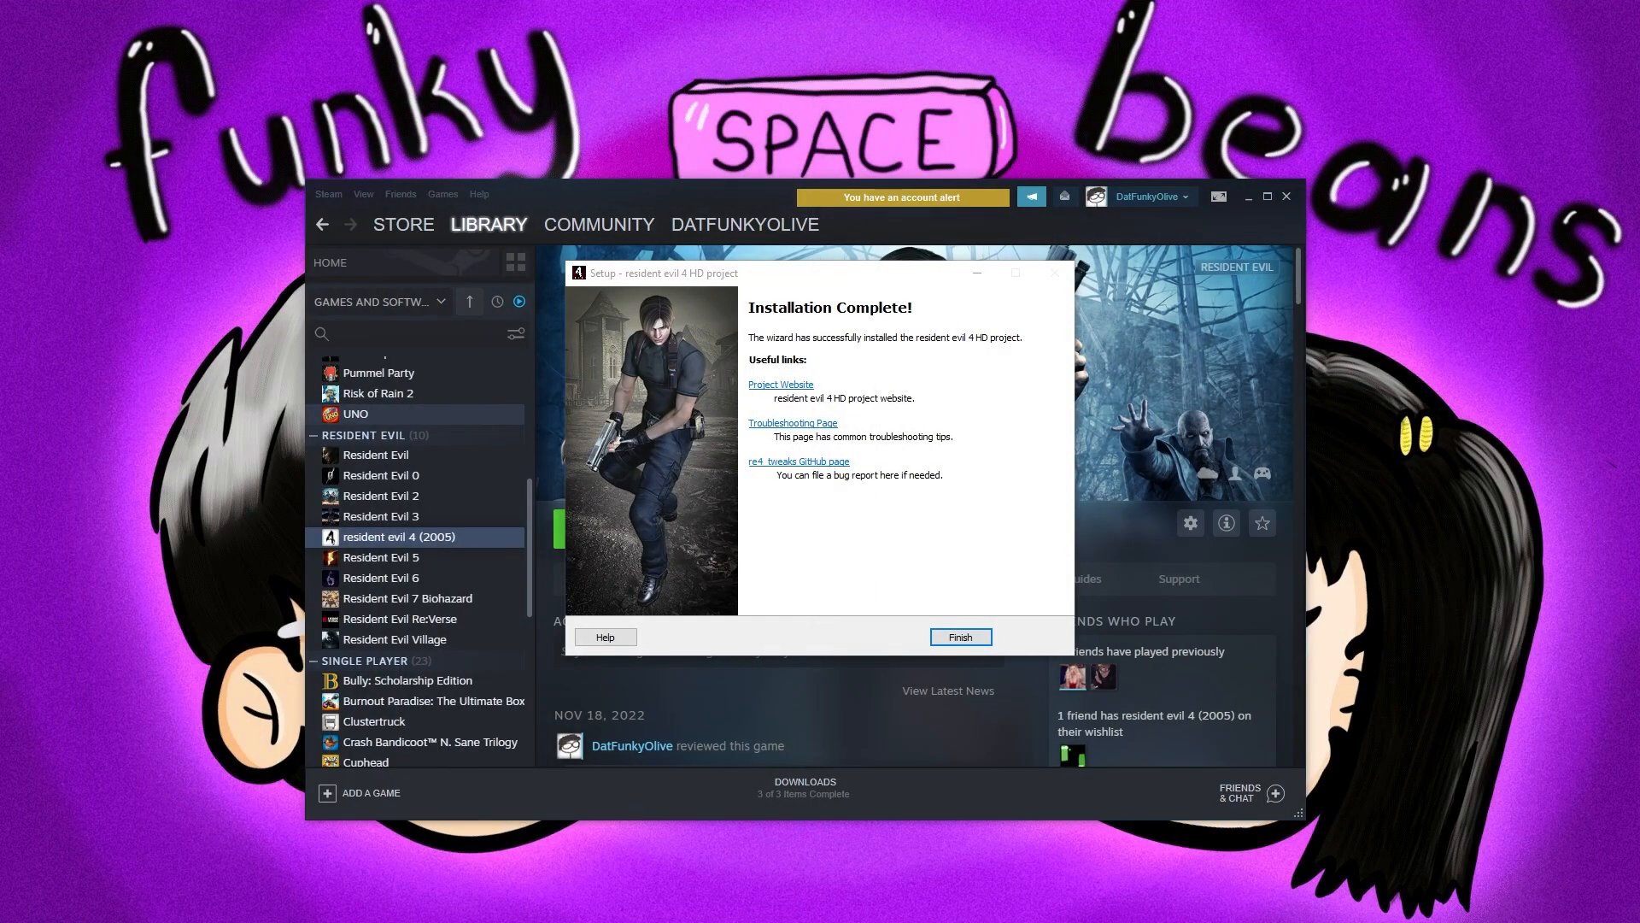
pyautogui.click(960, 638)
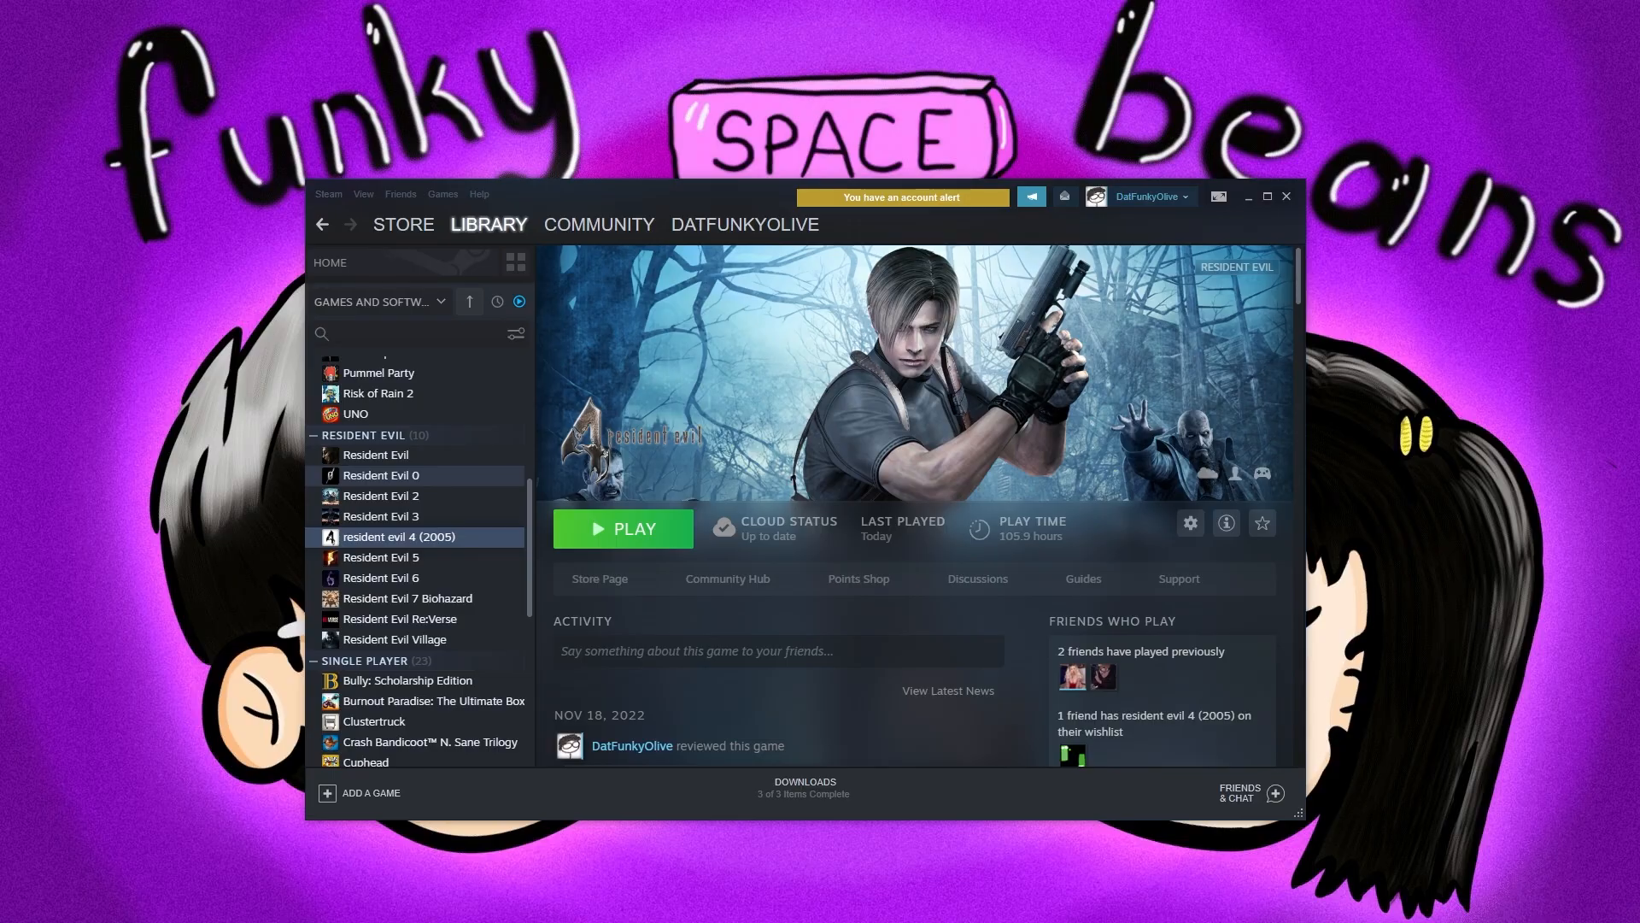
# Examine the Nexus Mods page of the Resident Evil 4 UHD ReShade presets and its downloadable RE4UHD ReShade Presets file
pyautogui.moveTo(0, 243); pyautogui.dragTo(961, 0)
pyautogui.scroll(6, 630, 381)
pyautogui.scroll(4, 630, 387)
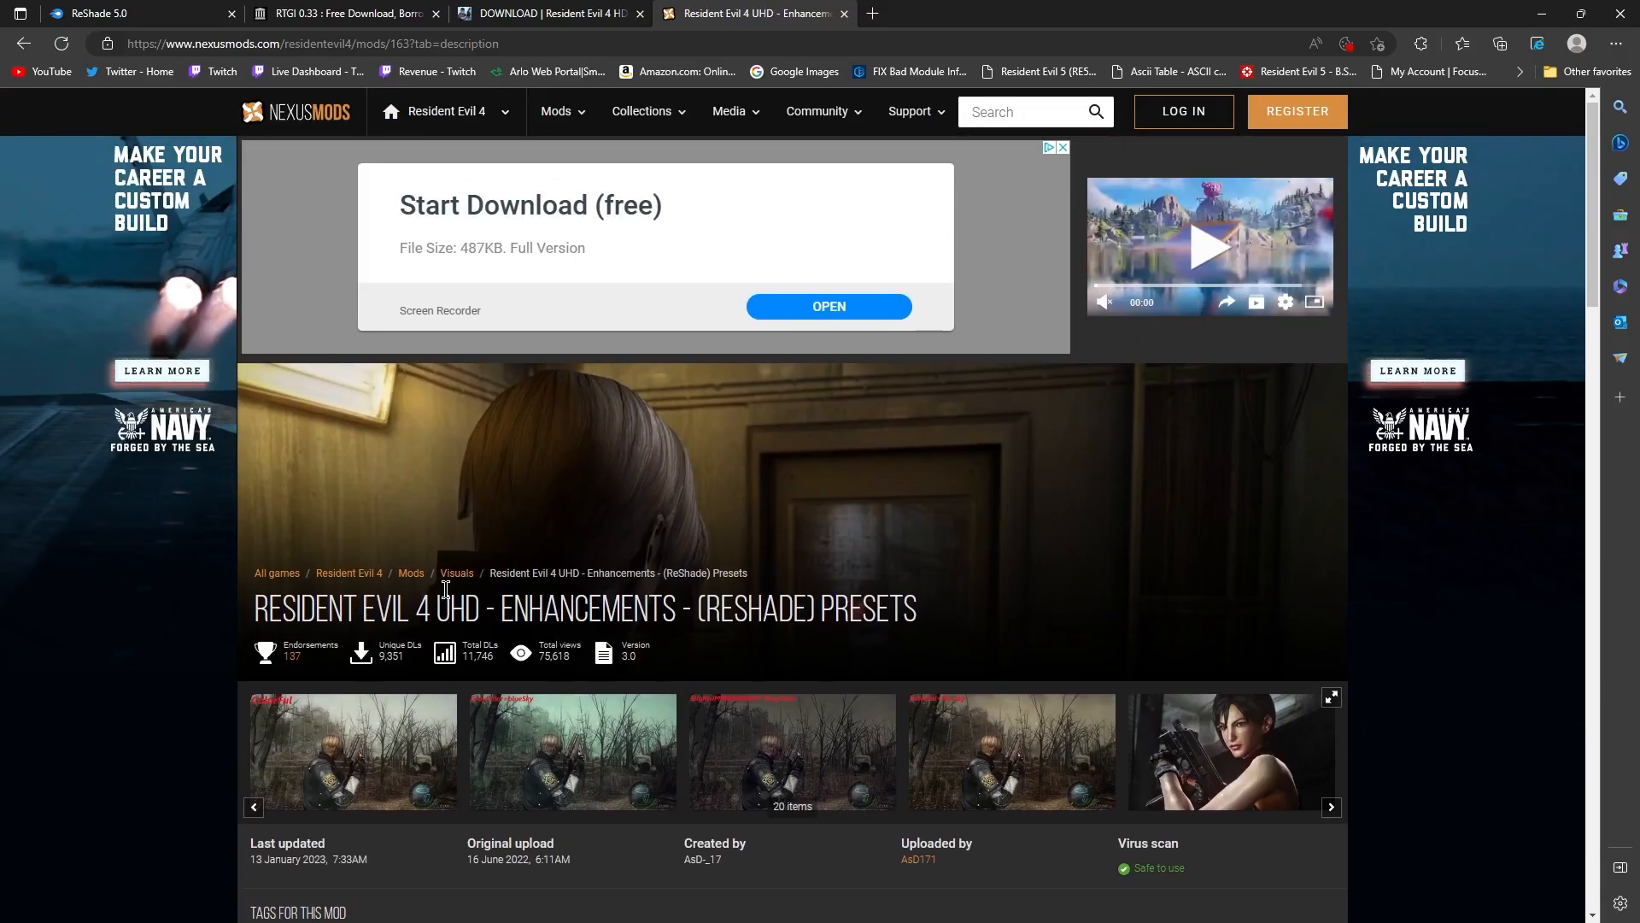
pyautogui.scroll(-6, 818, 607)
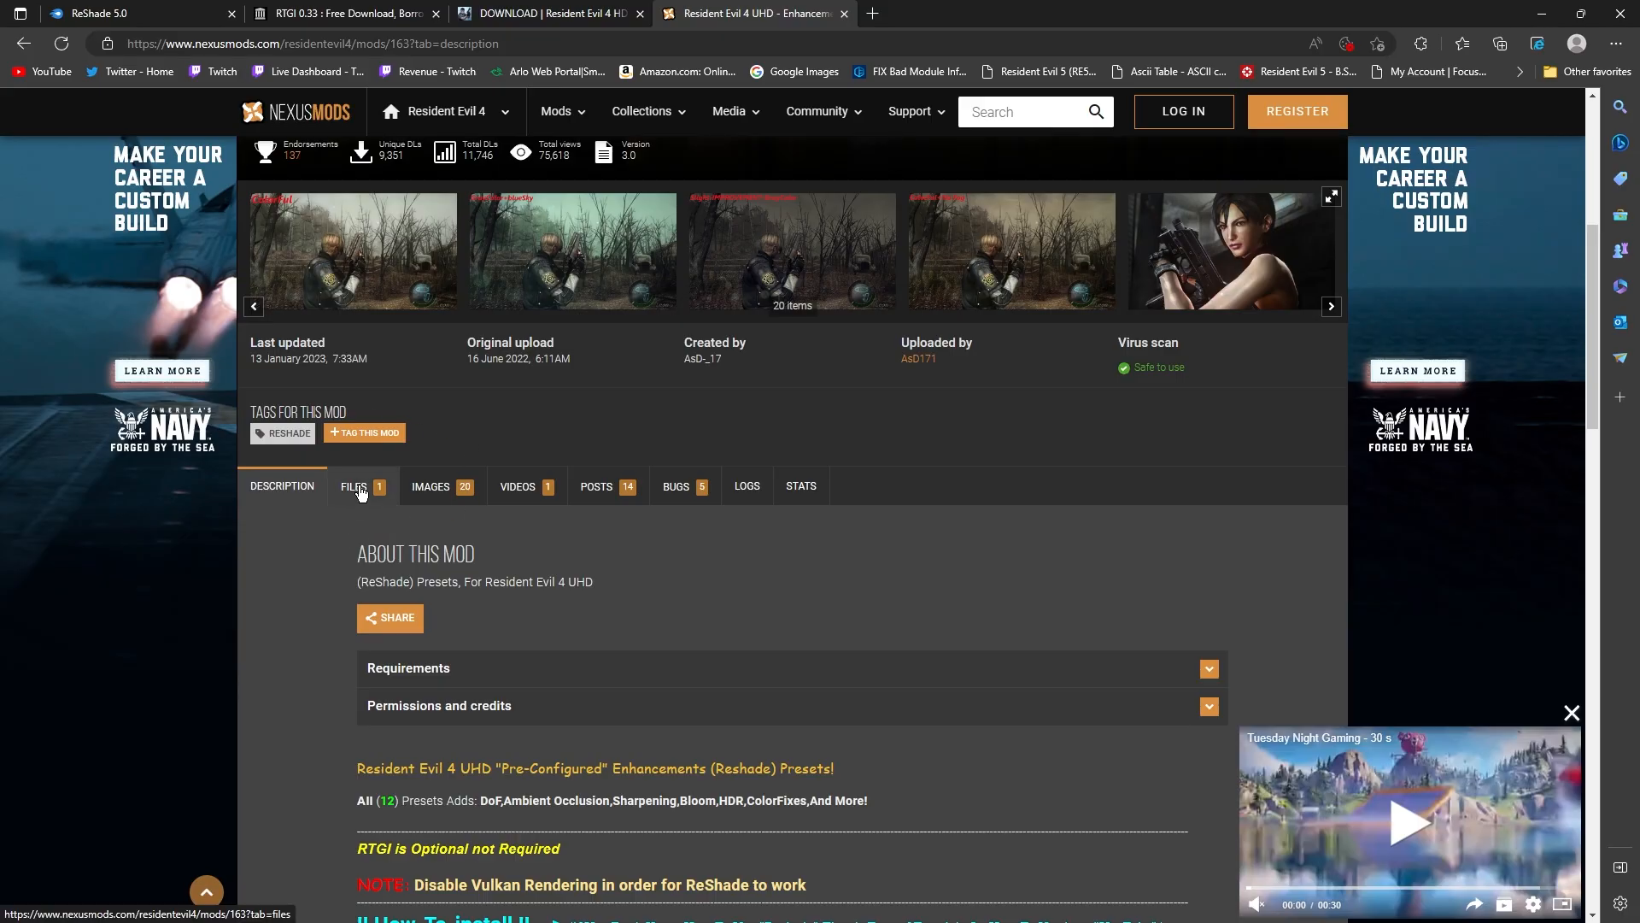
pyautogui.click(360, 488)
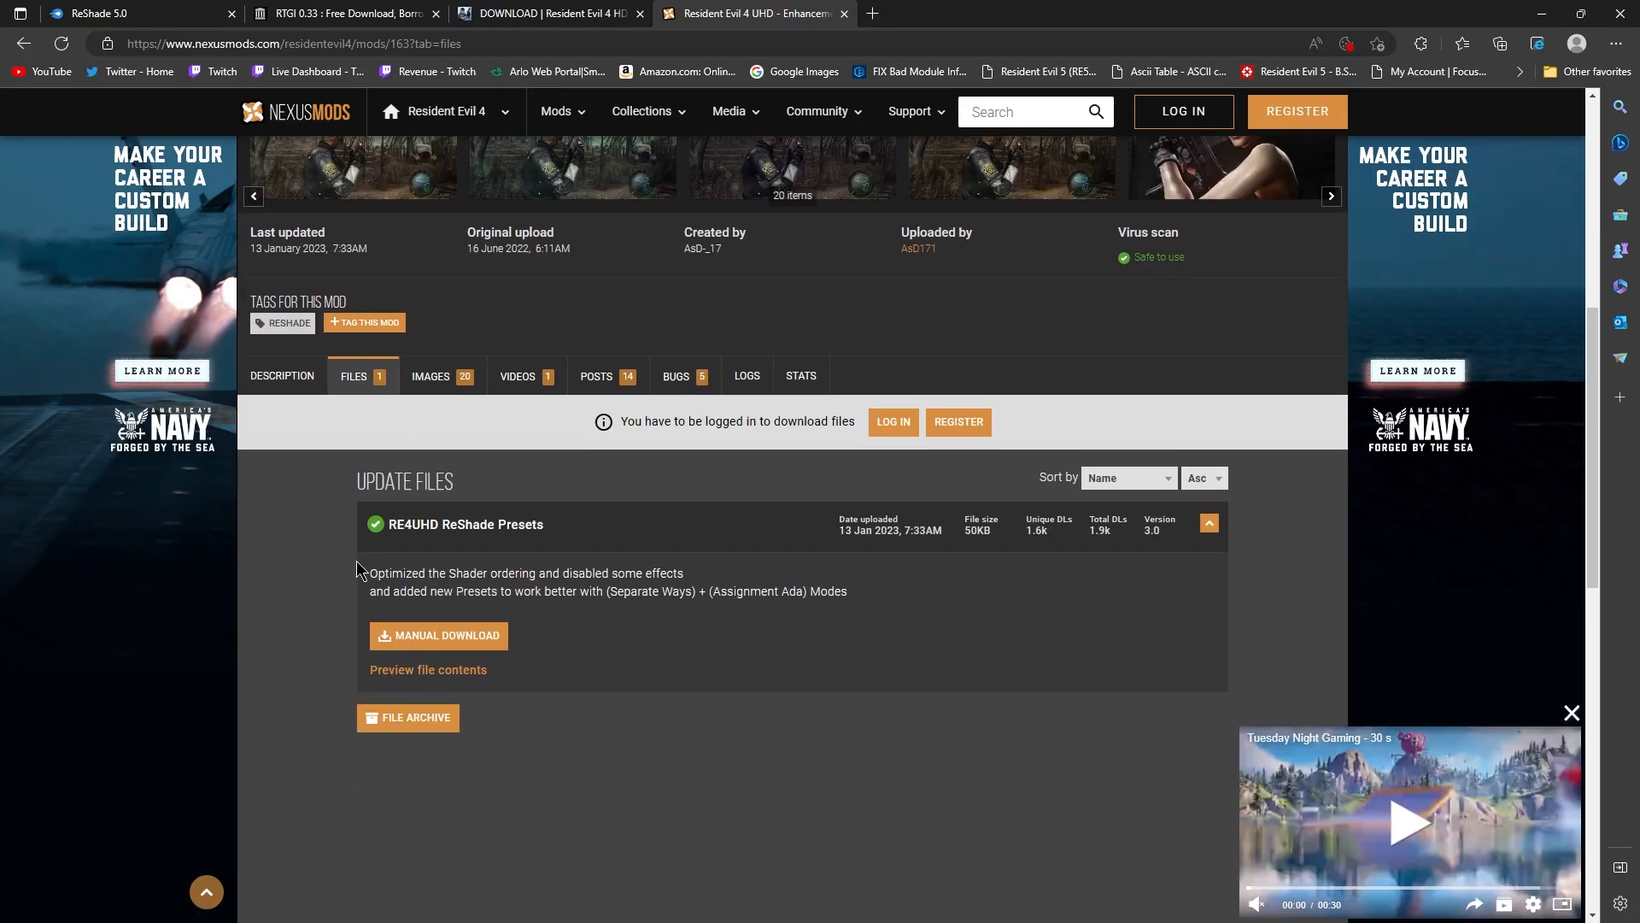
pyautogui.scroll(-2, 427, 598)
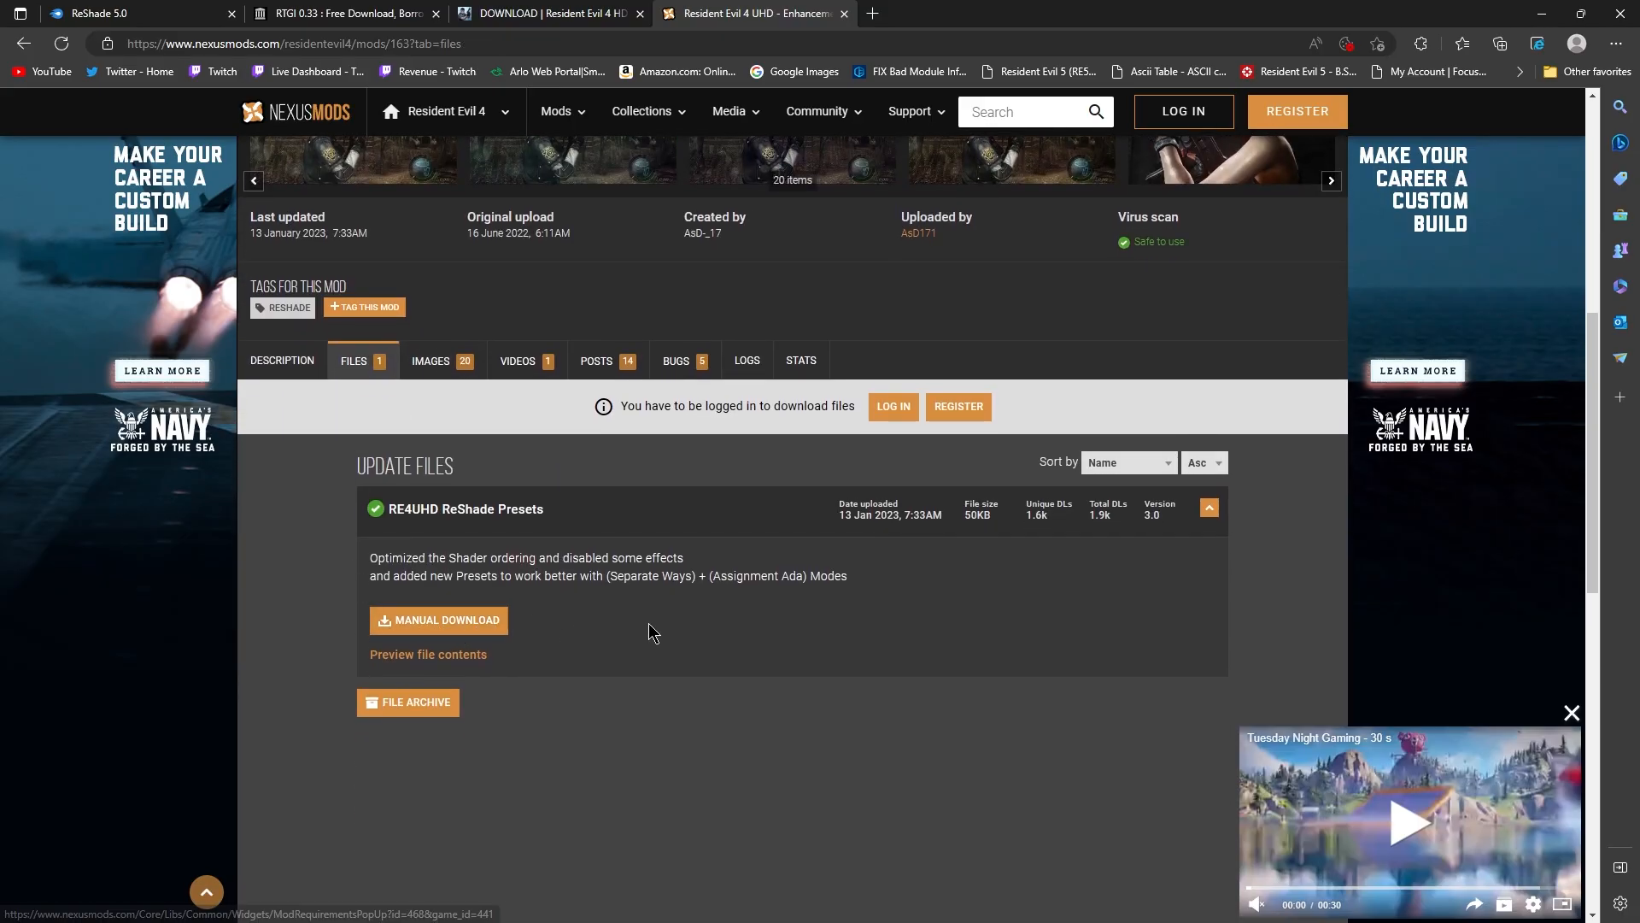
pyautogui.scroll(3, 504, 632)
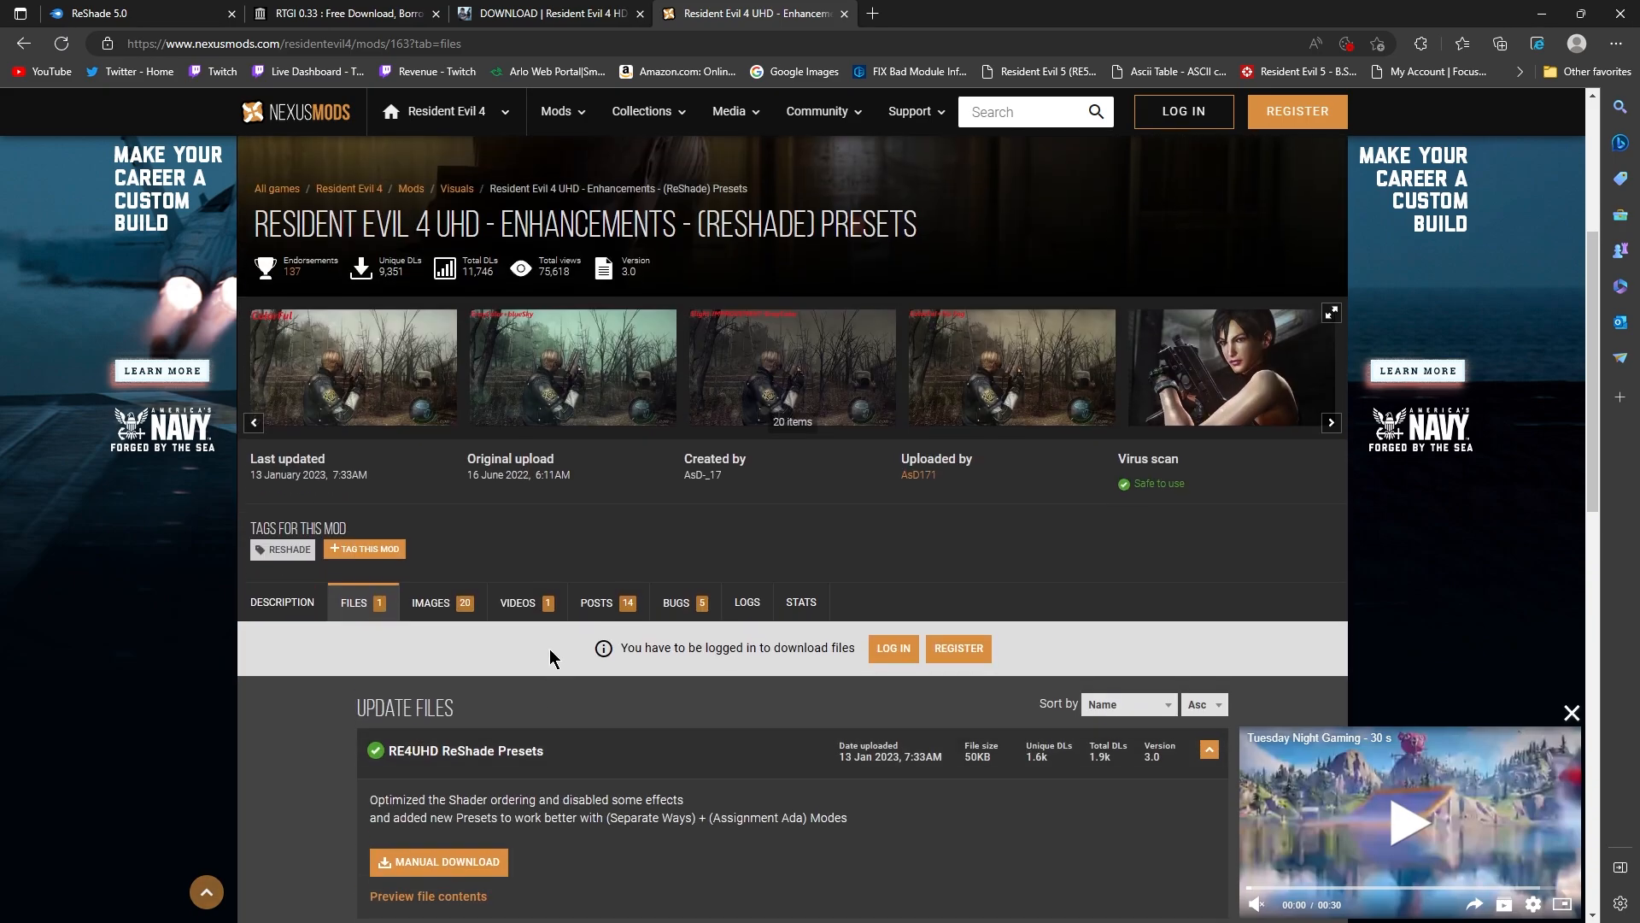
pyautogui.scroll(3, 947, 622)
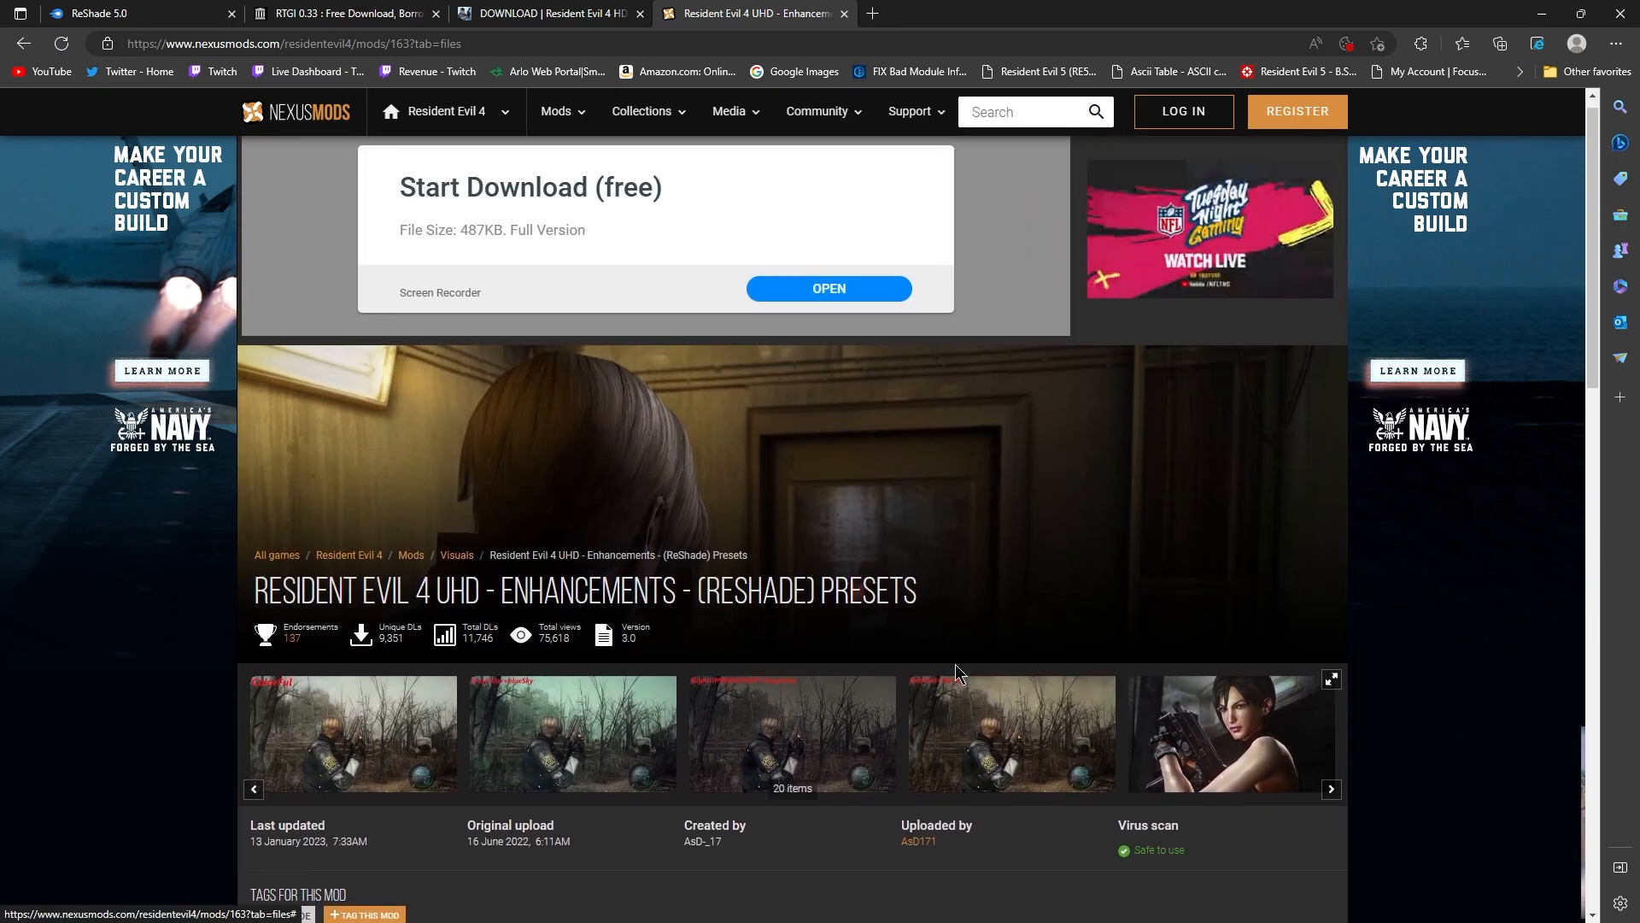
pyautogui.moveTo(1197, 5); pyautogui.dragTo(0, 145)
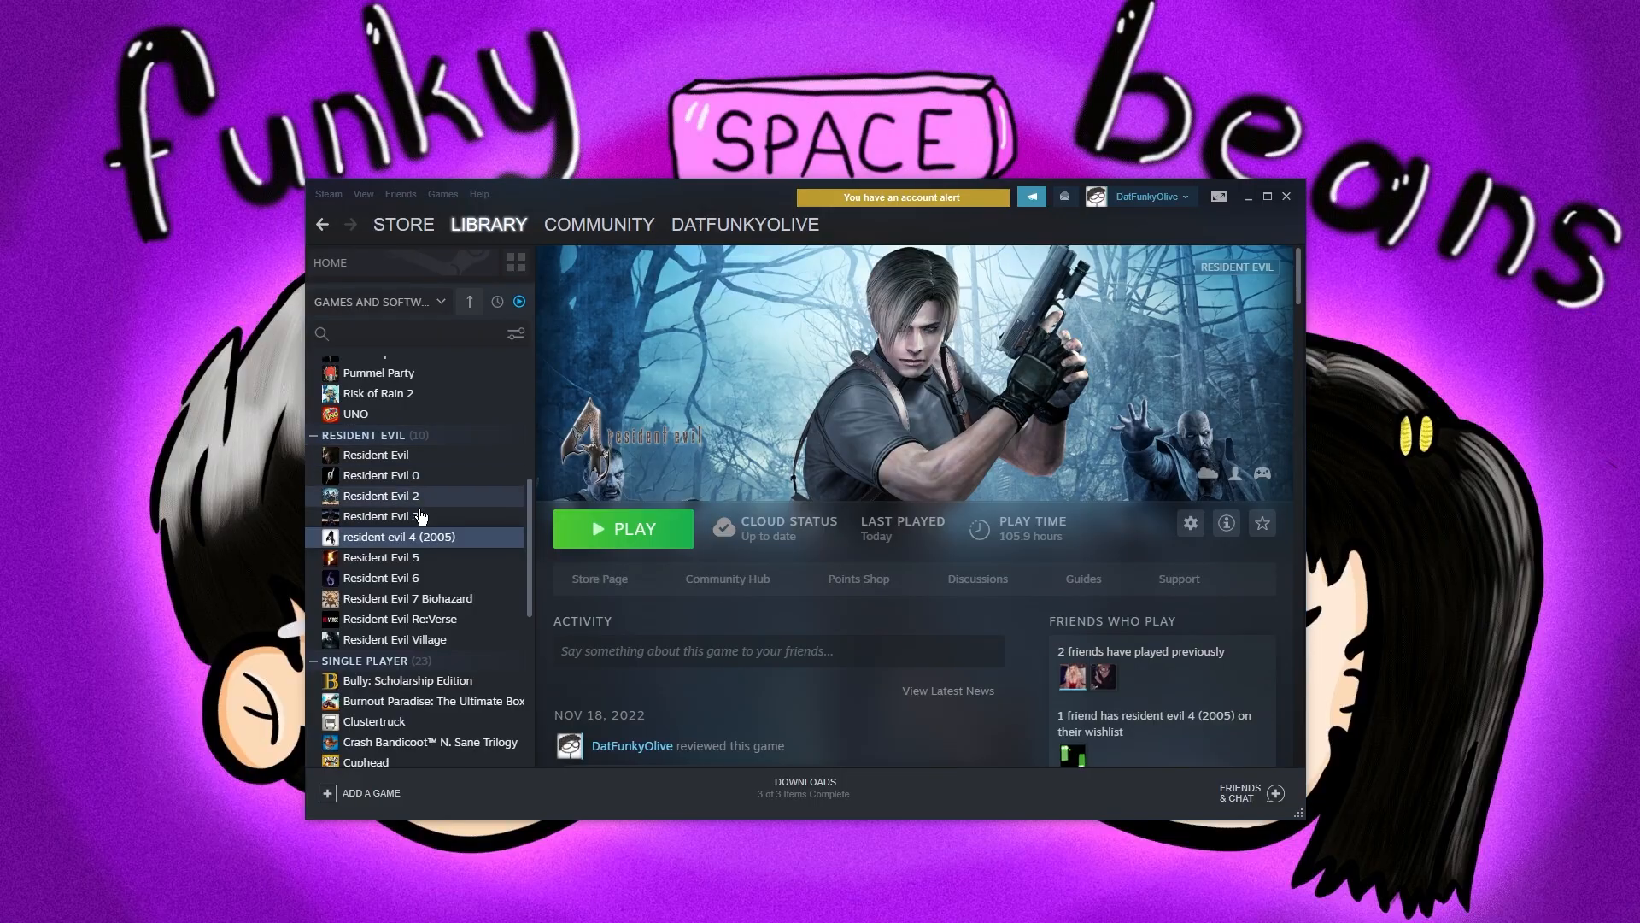
# Browse the local files of resident evil 4 (2005) and open the reshade-shaders folder inside Bin32
pyautogui.rightClick(434, 537)
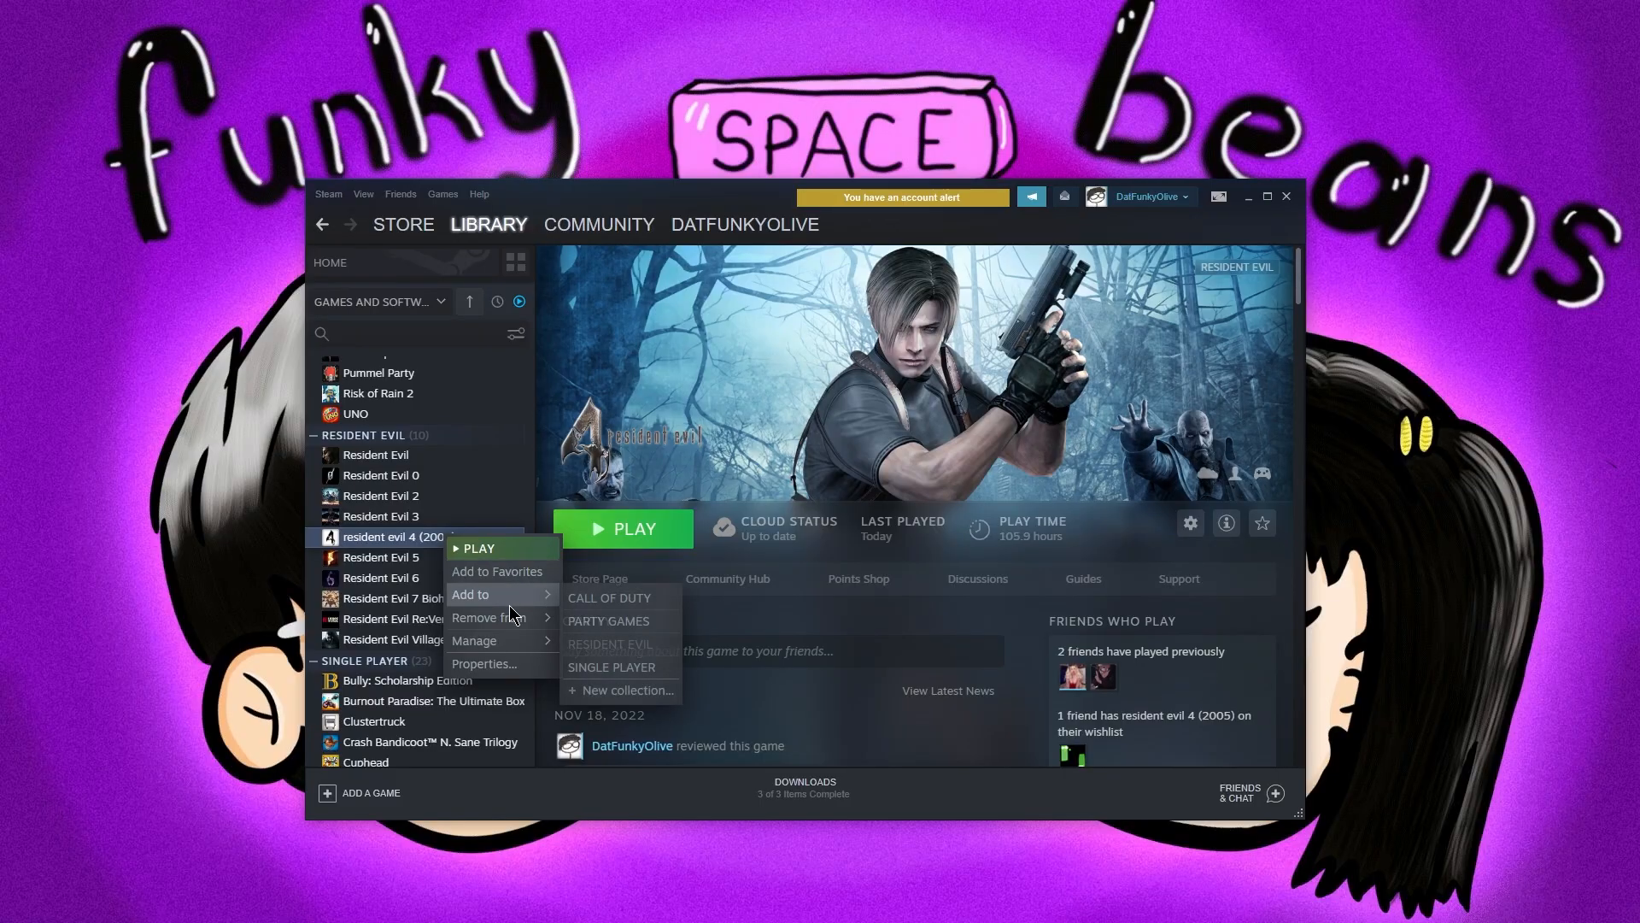
pyautogui.moveTo(512, 641)
pyautogui.click(626, 649)
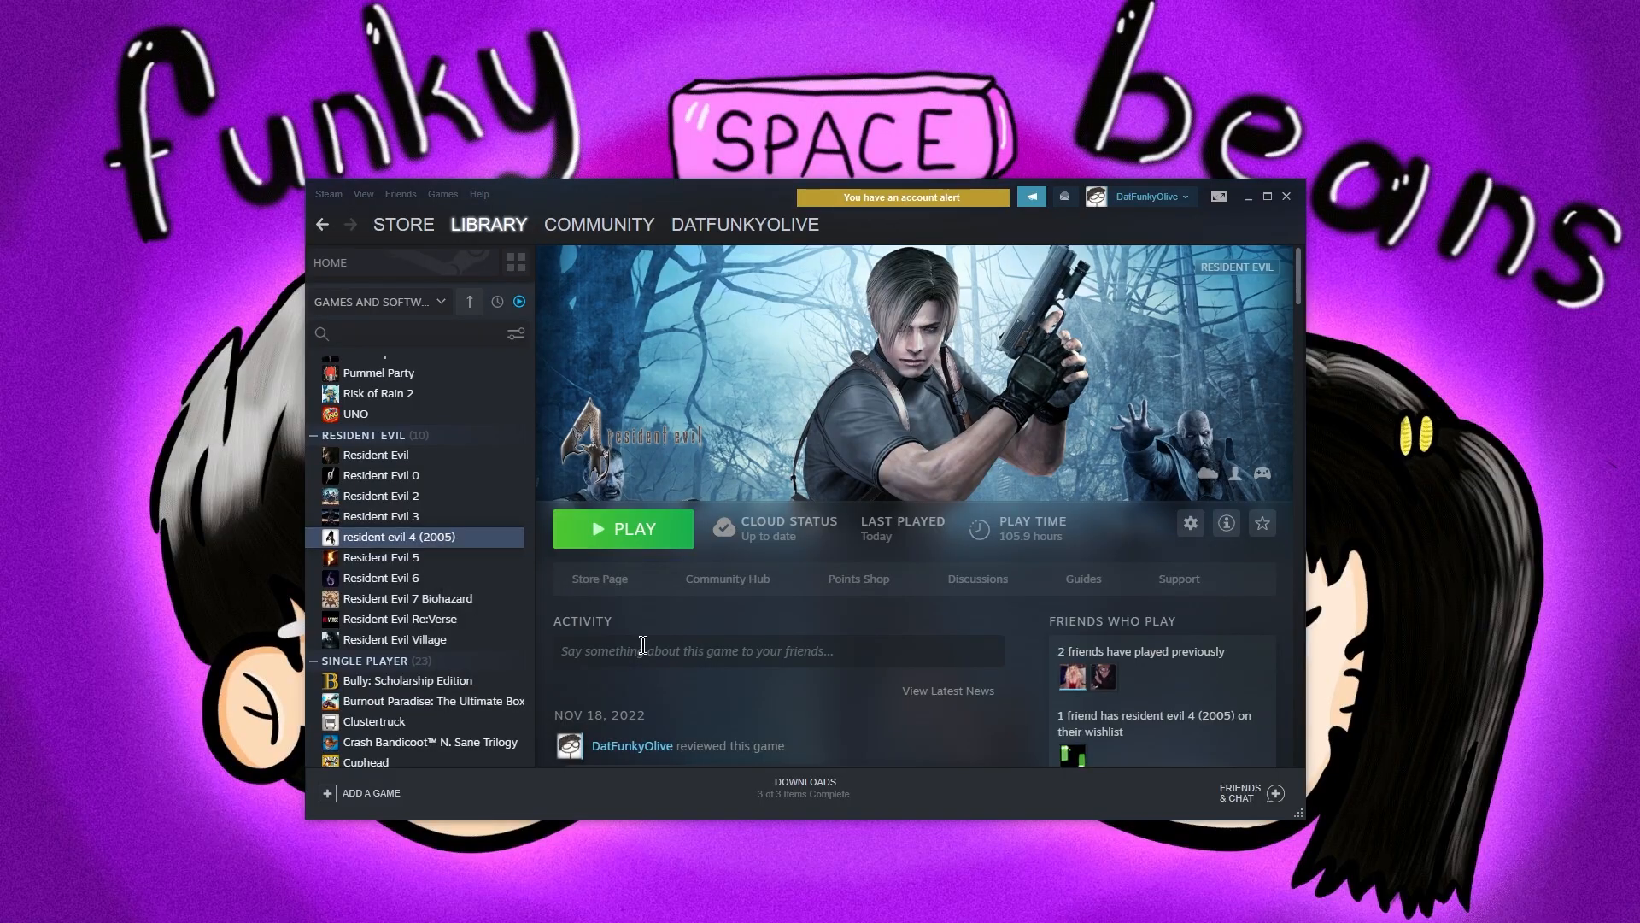
pyautogui.moveTo(689, 171); pyautogui.dragTo(611, 53)
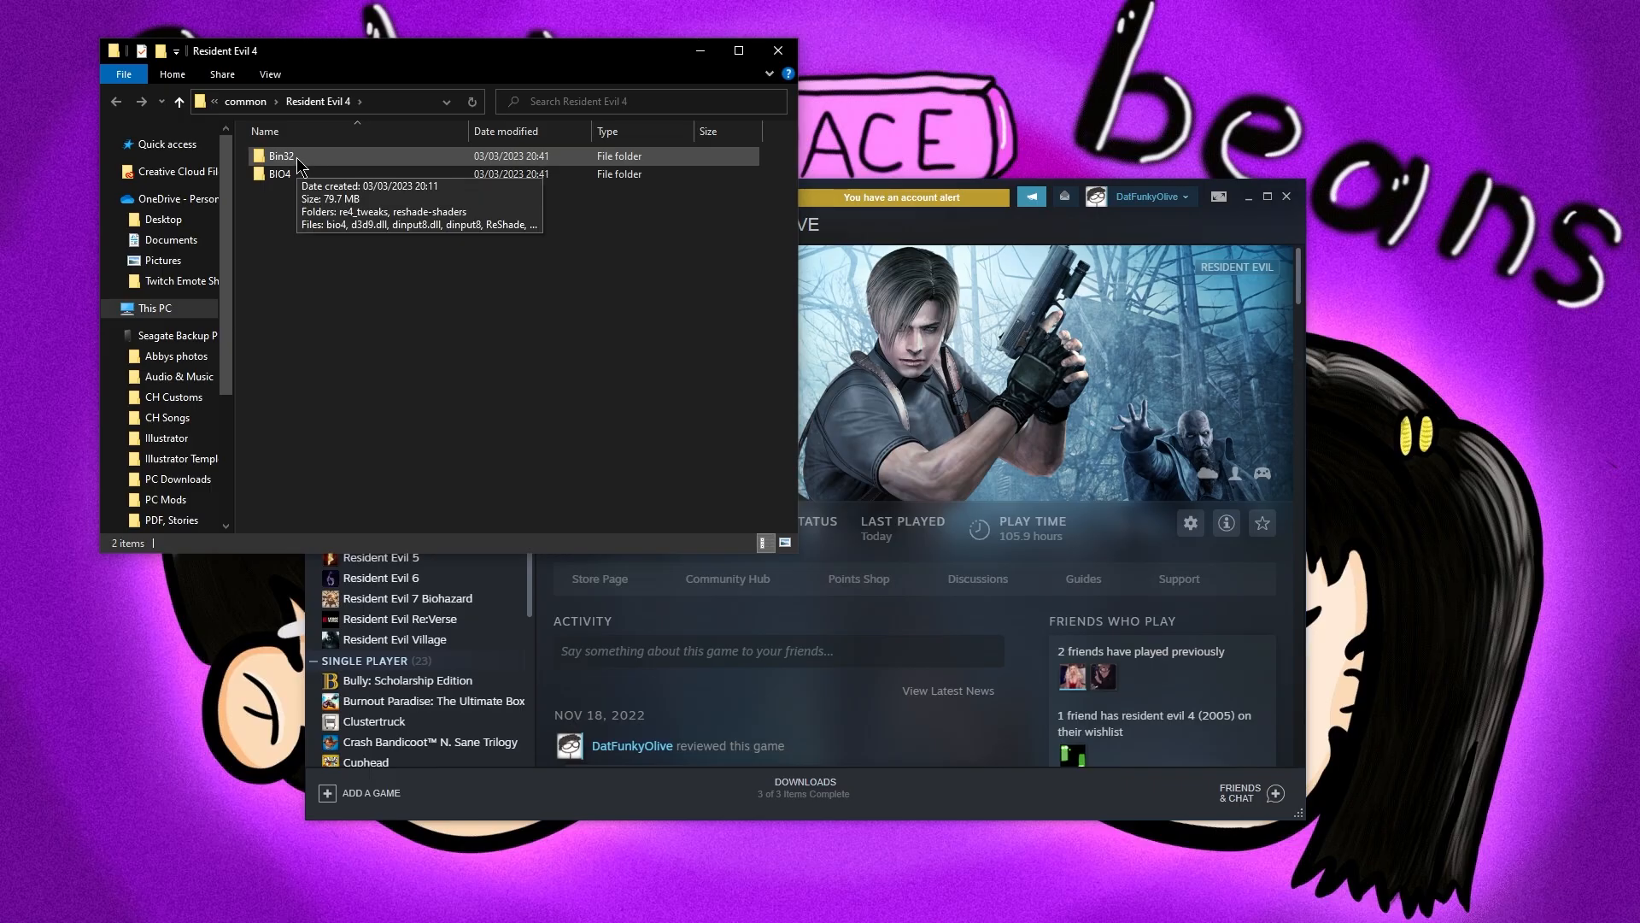
pyautogui.click(296, 164)
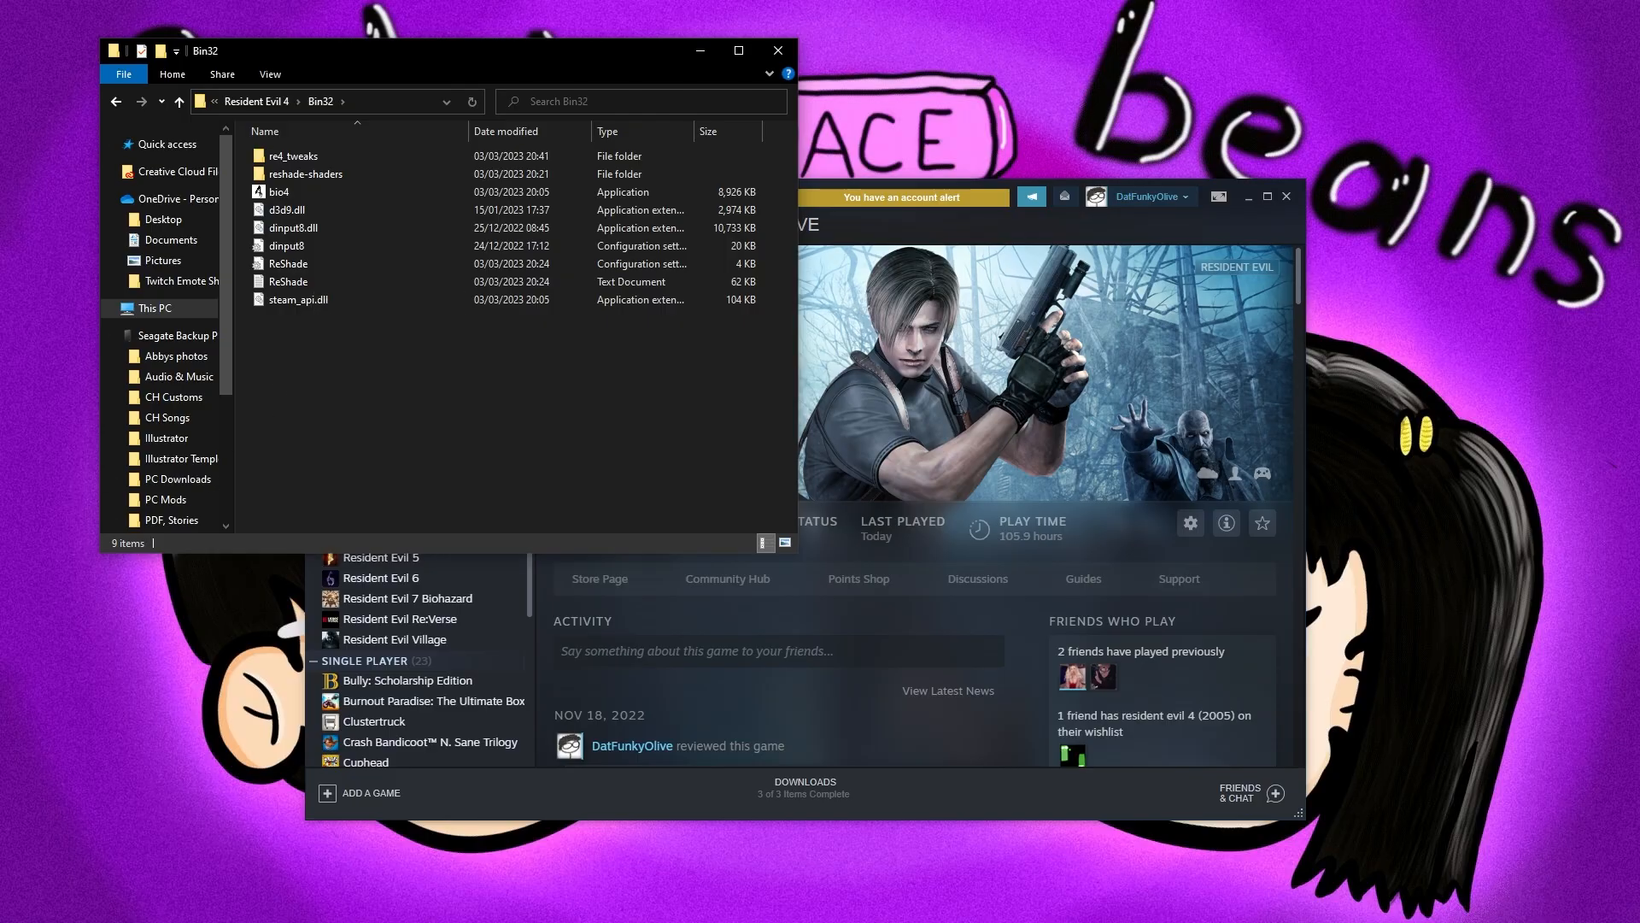
pyautogui.doubleClick(330, 175)
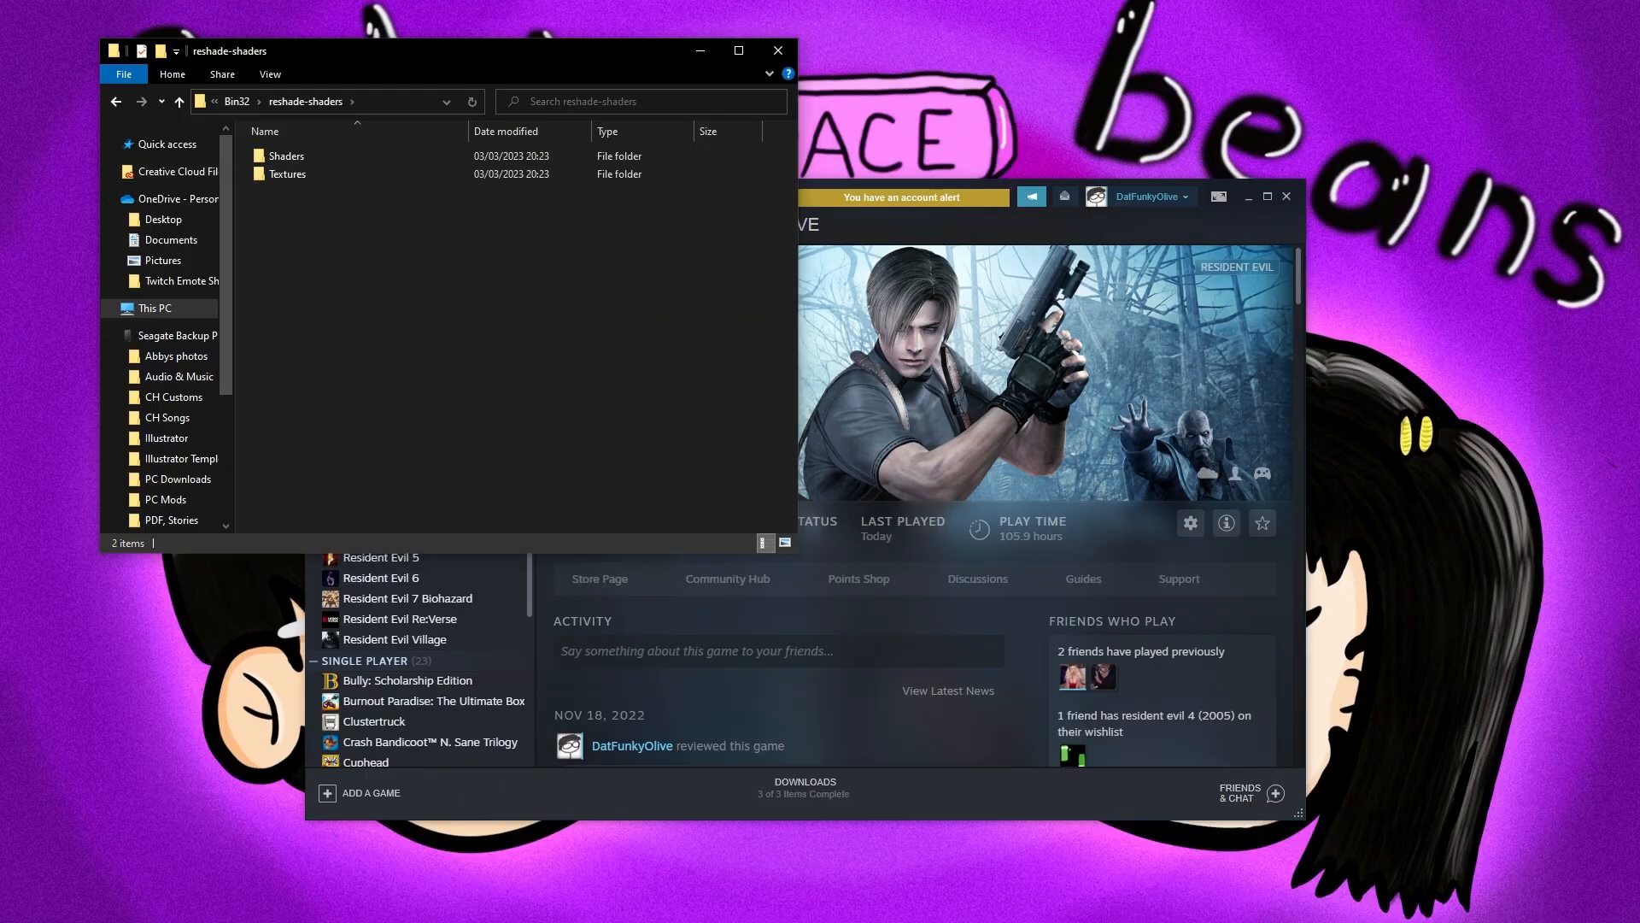
# Copy the Cartoon, Natural Vision, NRX, PS1, RTGI and TV presets from the reshade preset folder into the game's reshade-shaders folder
pyautogui.moveTo(0, 393); pyautogui.dragTo(1204, 176)
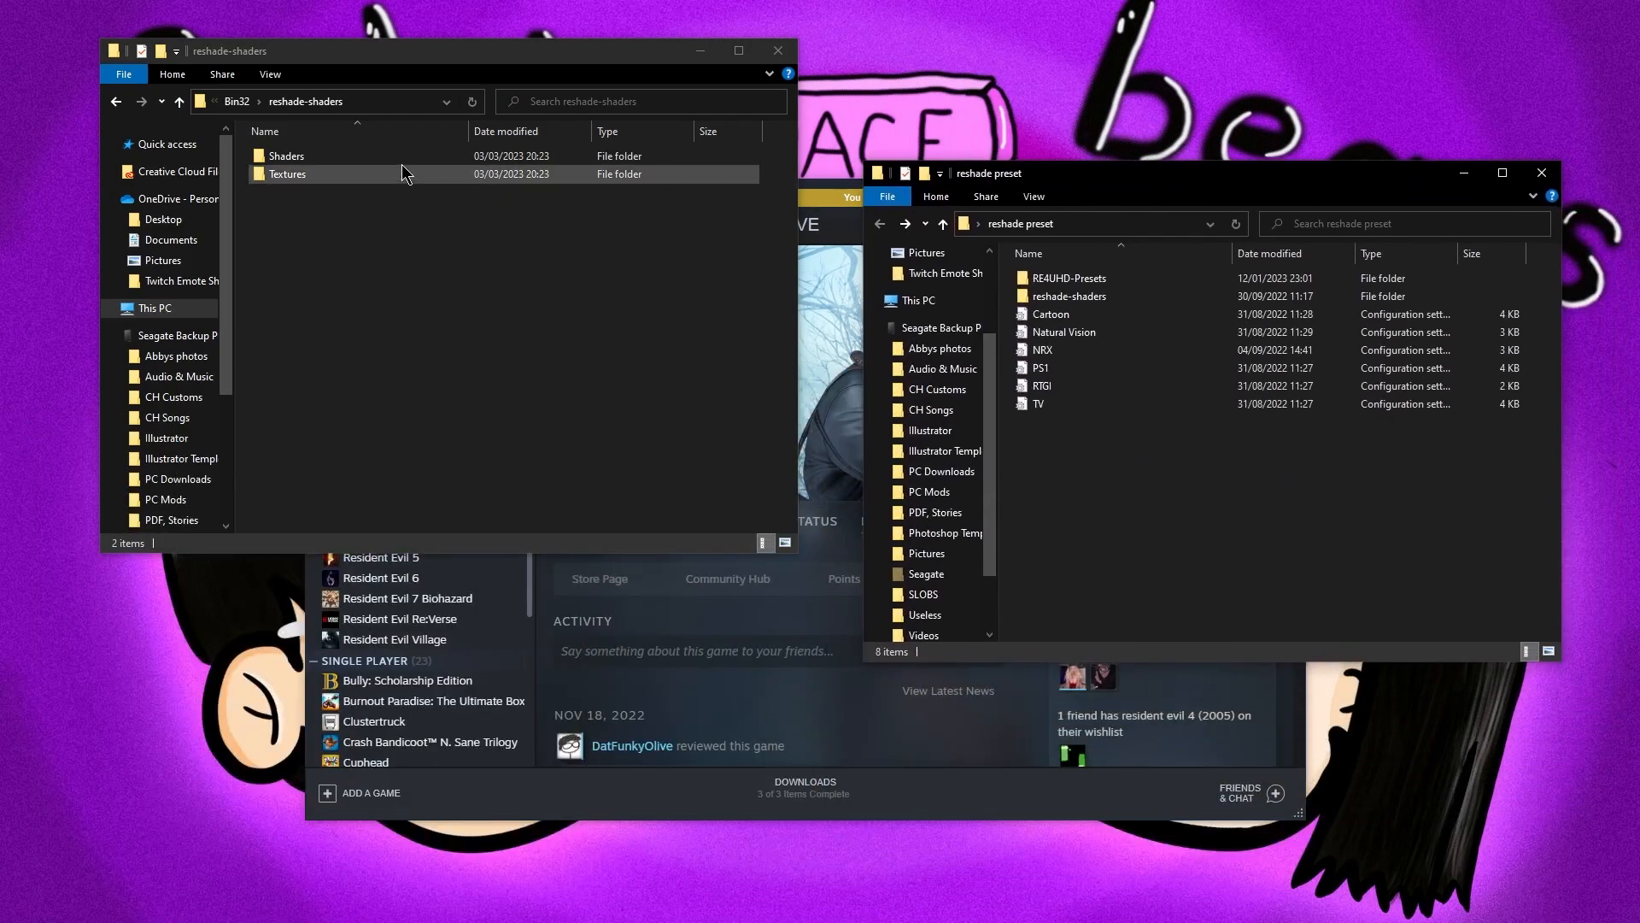
pyautogui.click(117, 101)
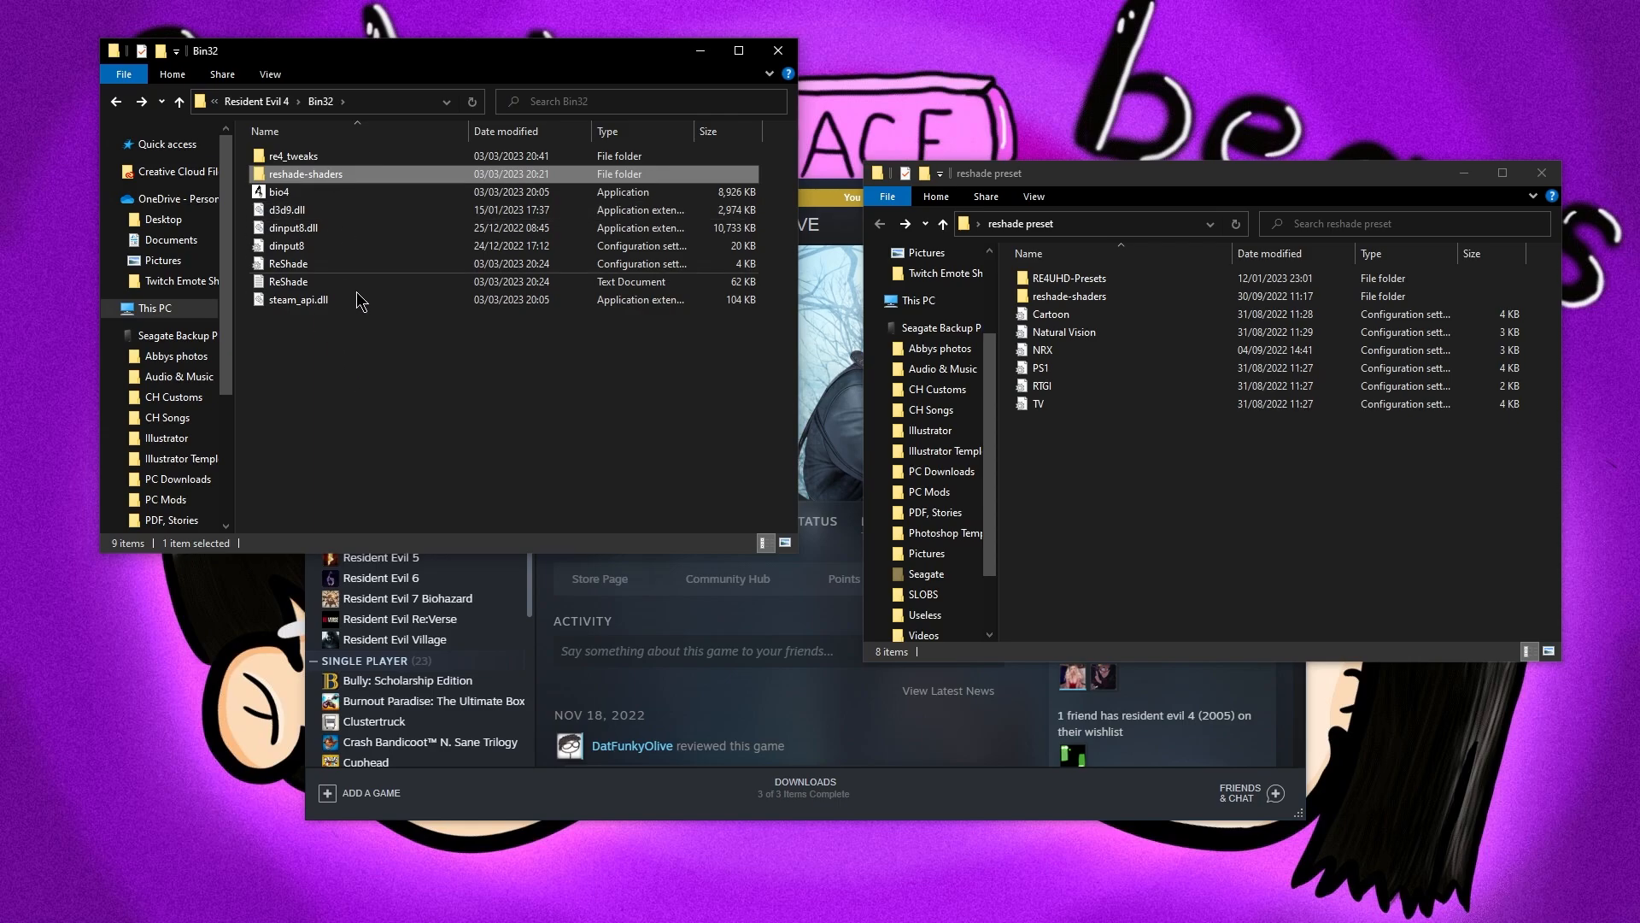
pyautogui.doubleClick(316, 174)
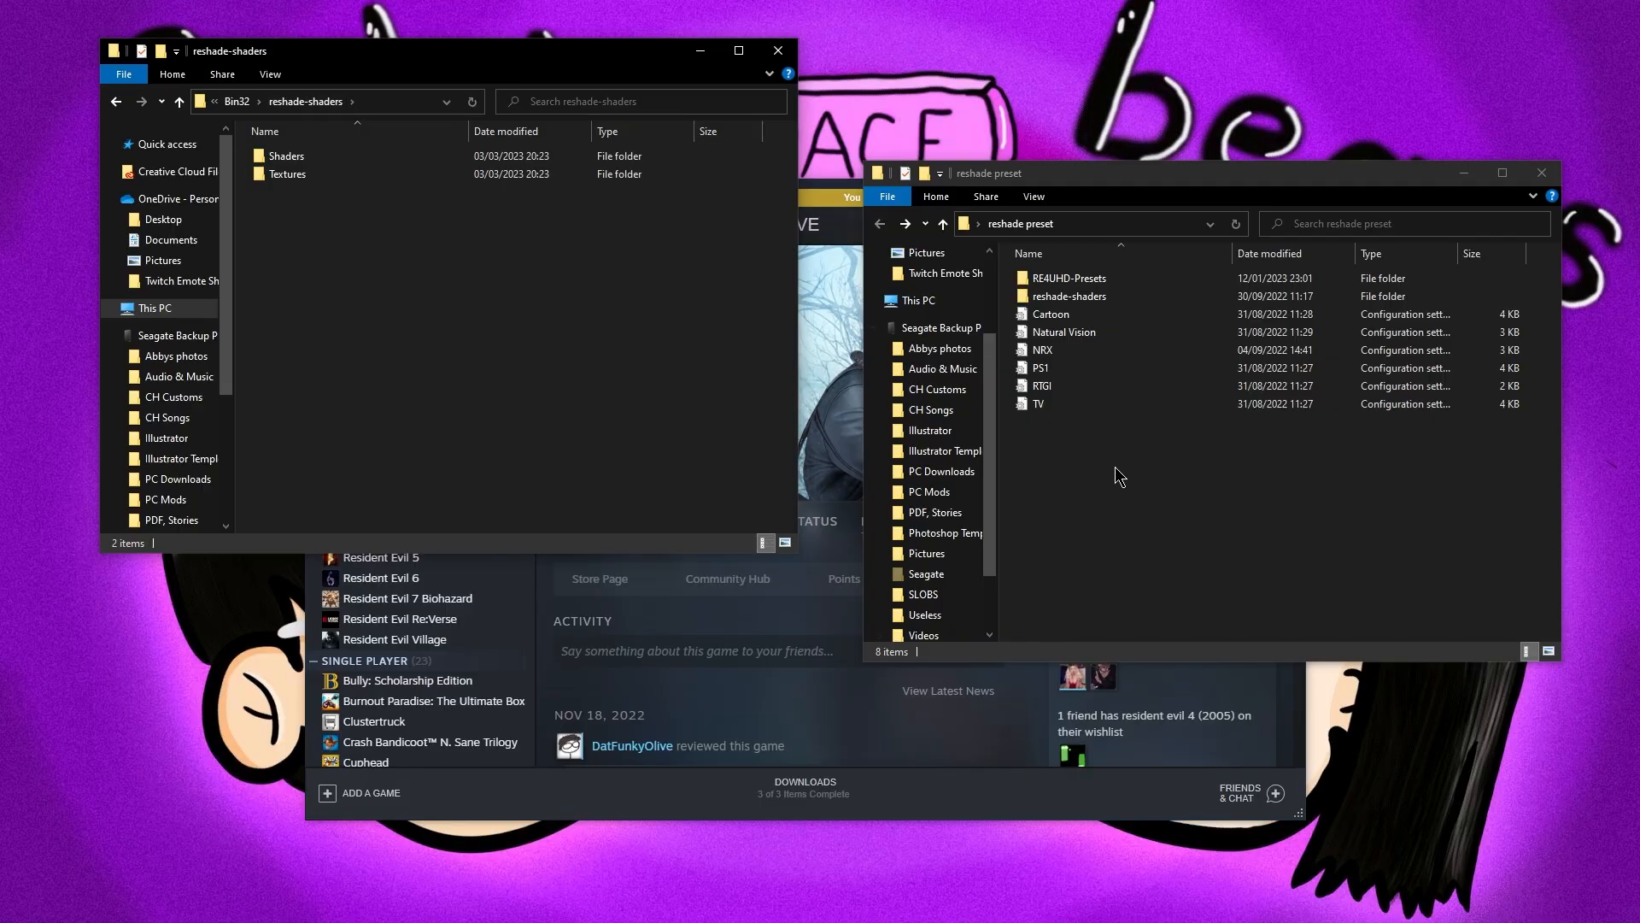
pyautogui.moveTo(1124, 441); pyautogui.dragTo(1057, 321)
pyautogui.rightClick(1058, 321)
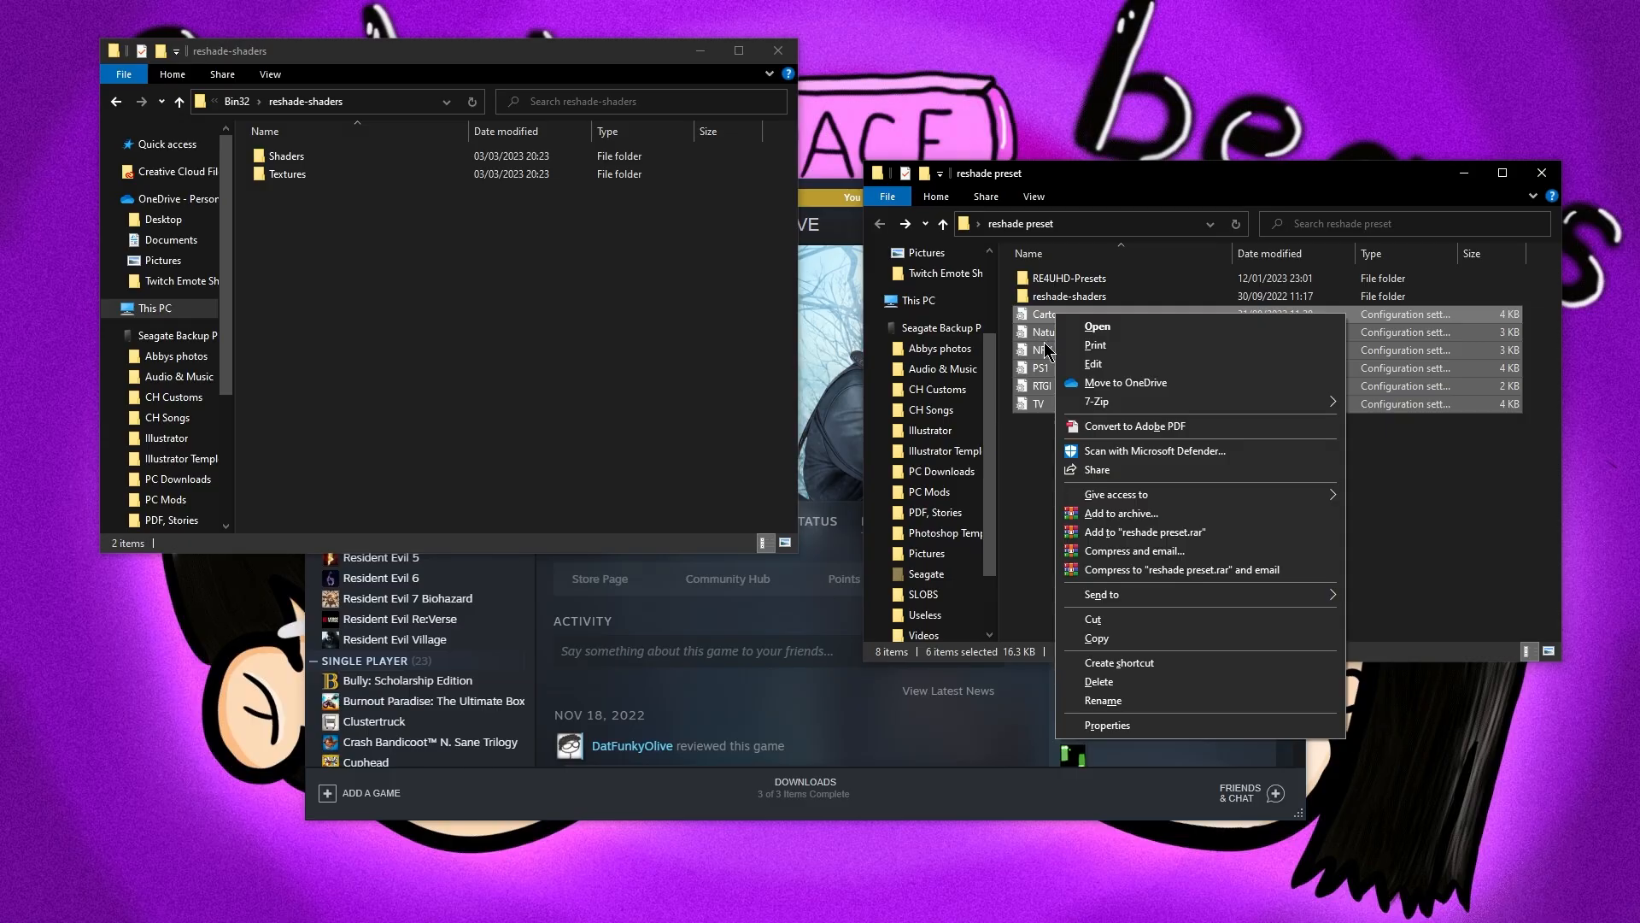
pyautogui.click(1134, 637)
pyautogui.rightClick(334, 273)
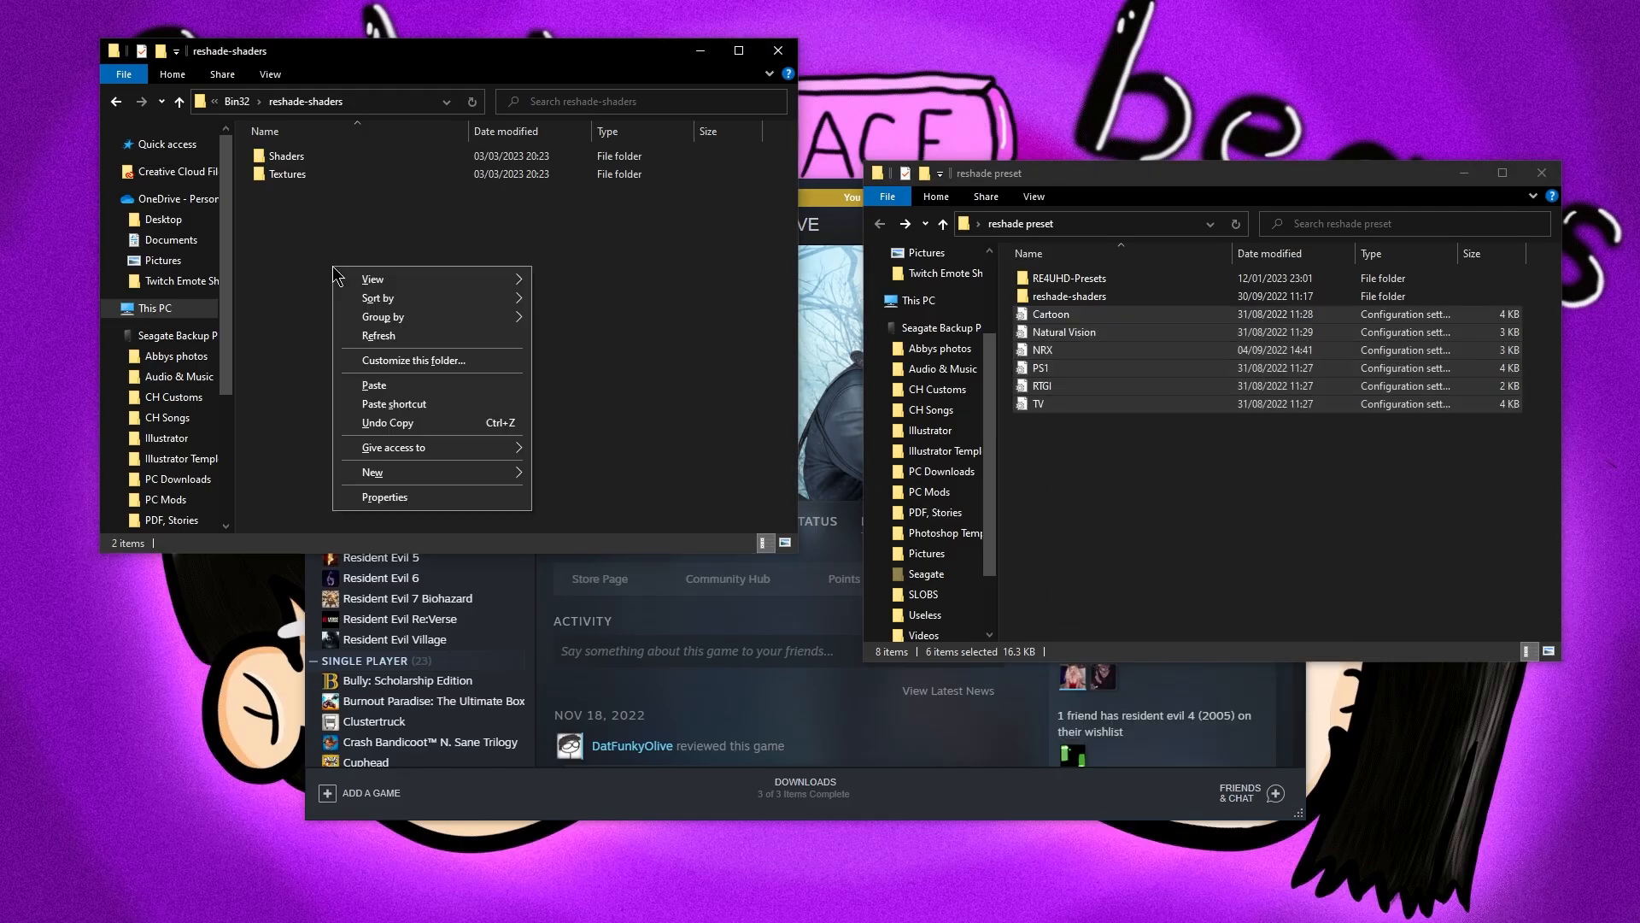
pyautogui.click(395, 386)
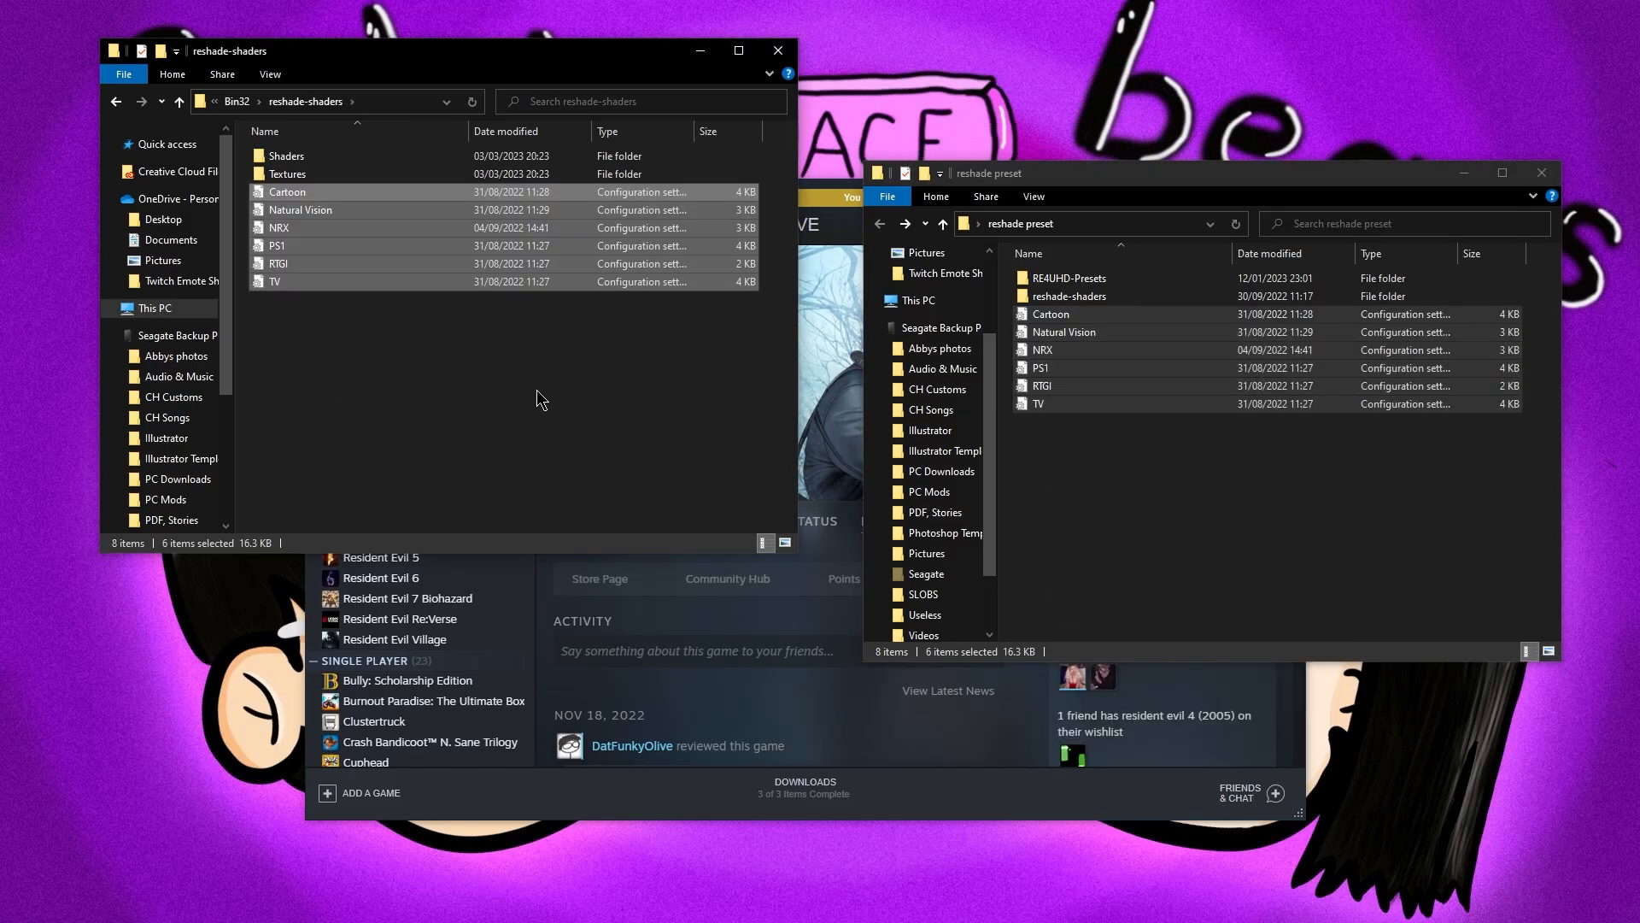
pyautogui.click(540, 399)
# Copy the RE4UHD-Presets folder from the reshade preset folder into the game's reshade-shaders folder
pyautogui.click(1131, 439)
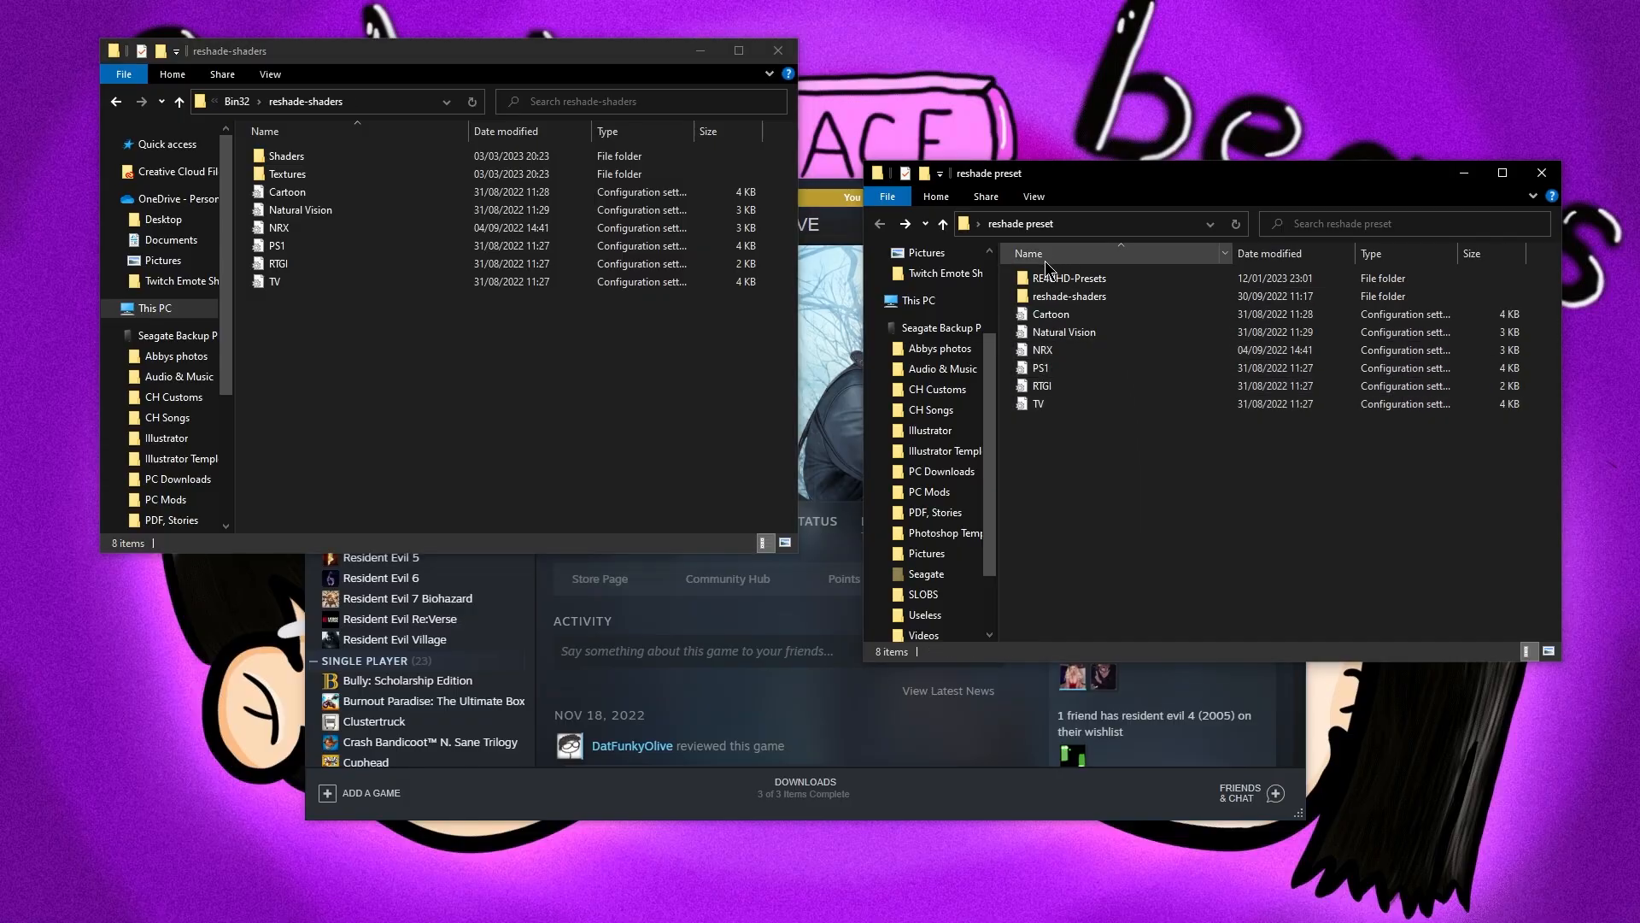
pyautogui.moveTo(1107, 279); pyautogui.dragTo(963, 298)
pyautogui.click(1133, 486)
pyautogui.moveTo(1090, 284); pyautogui.dragTo(527, 389)
pyautogui.click(531, 413)
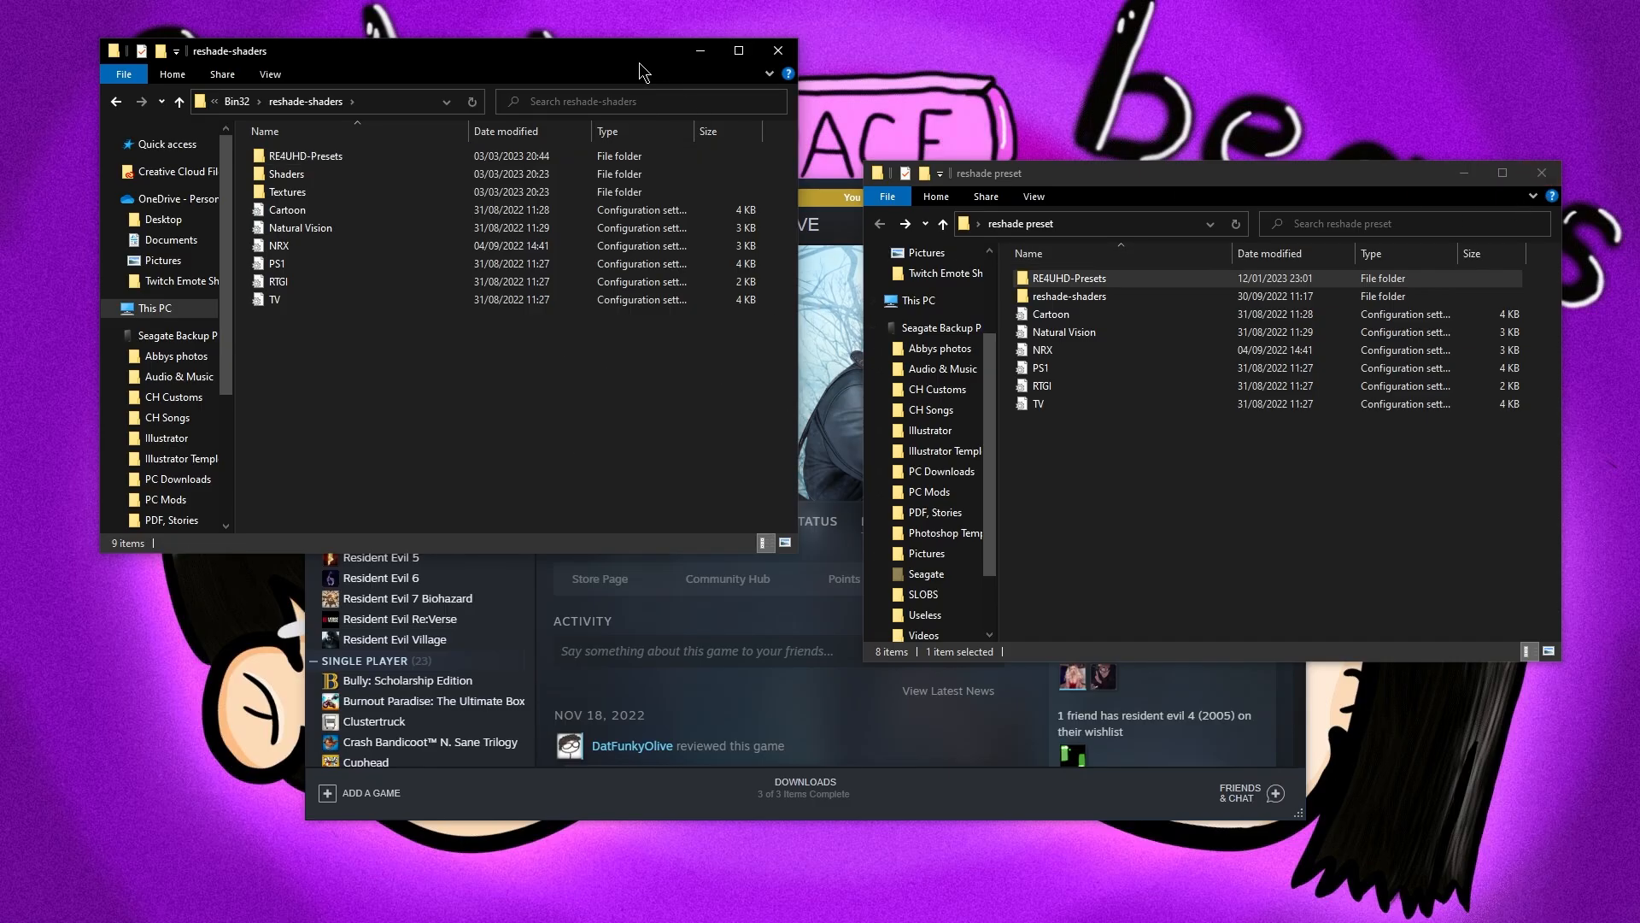
# Move both folder windows out of the way and launch resident evil 4 (2005) from the Steam library
pyautogui.moveTo(640, 68); pyautogui.dragTo(0, 128)
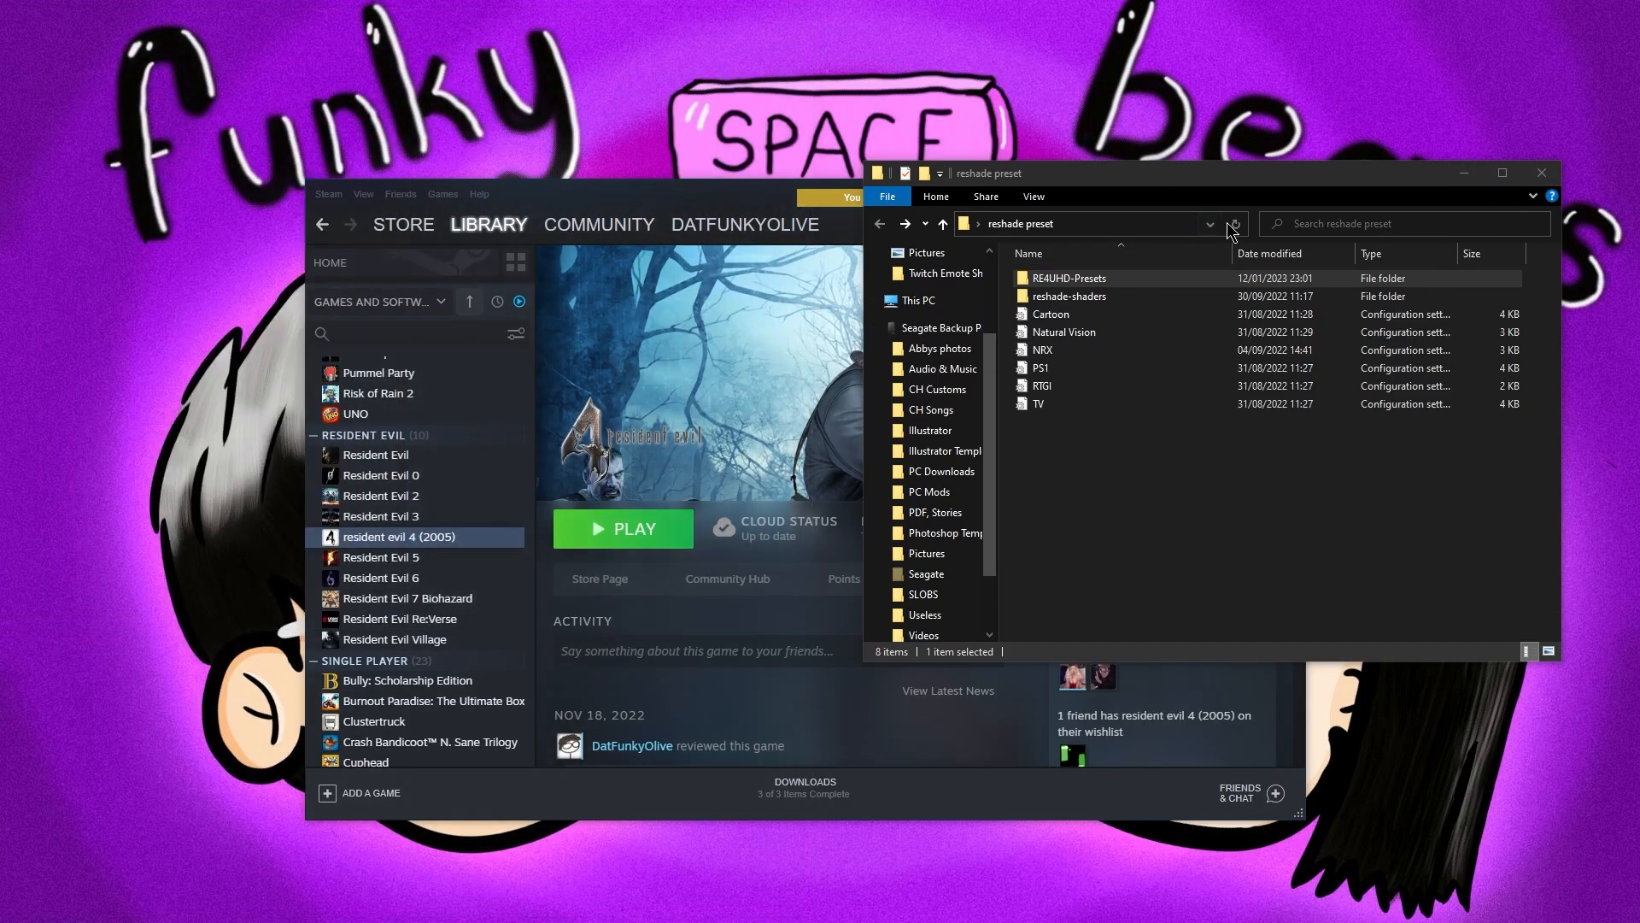
pyautogui.moveTo(1336, 183); pyautogui.dragTo(4, 410)
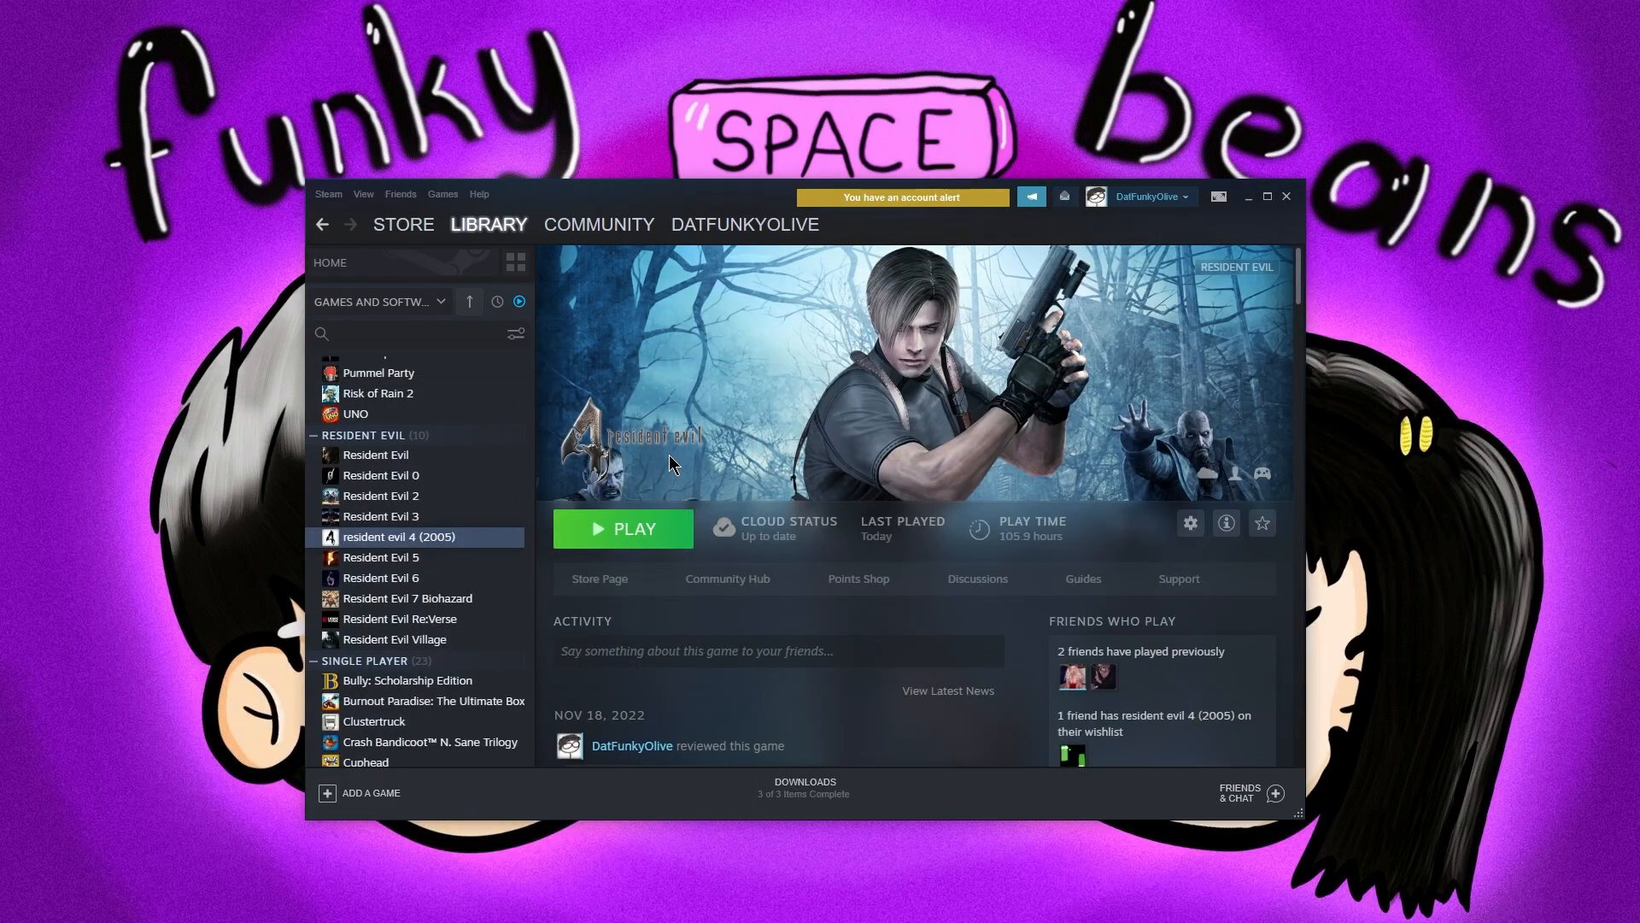
pyautogui.click(655, 537)
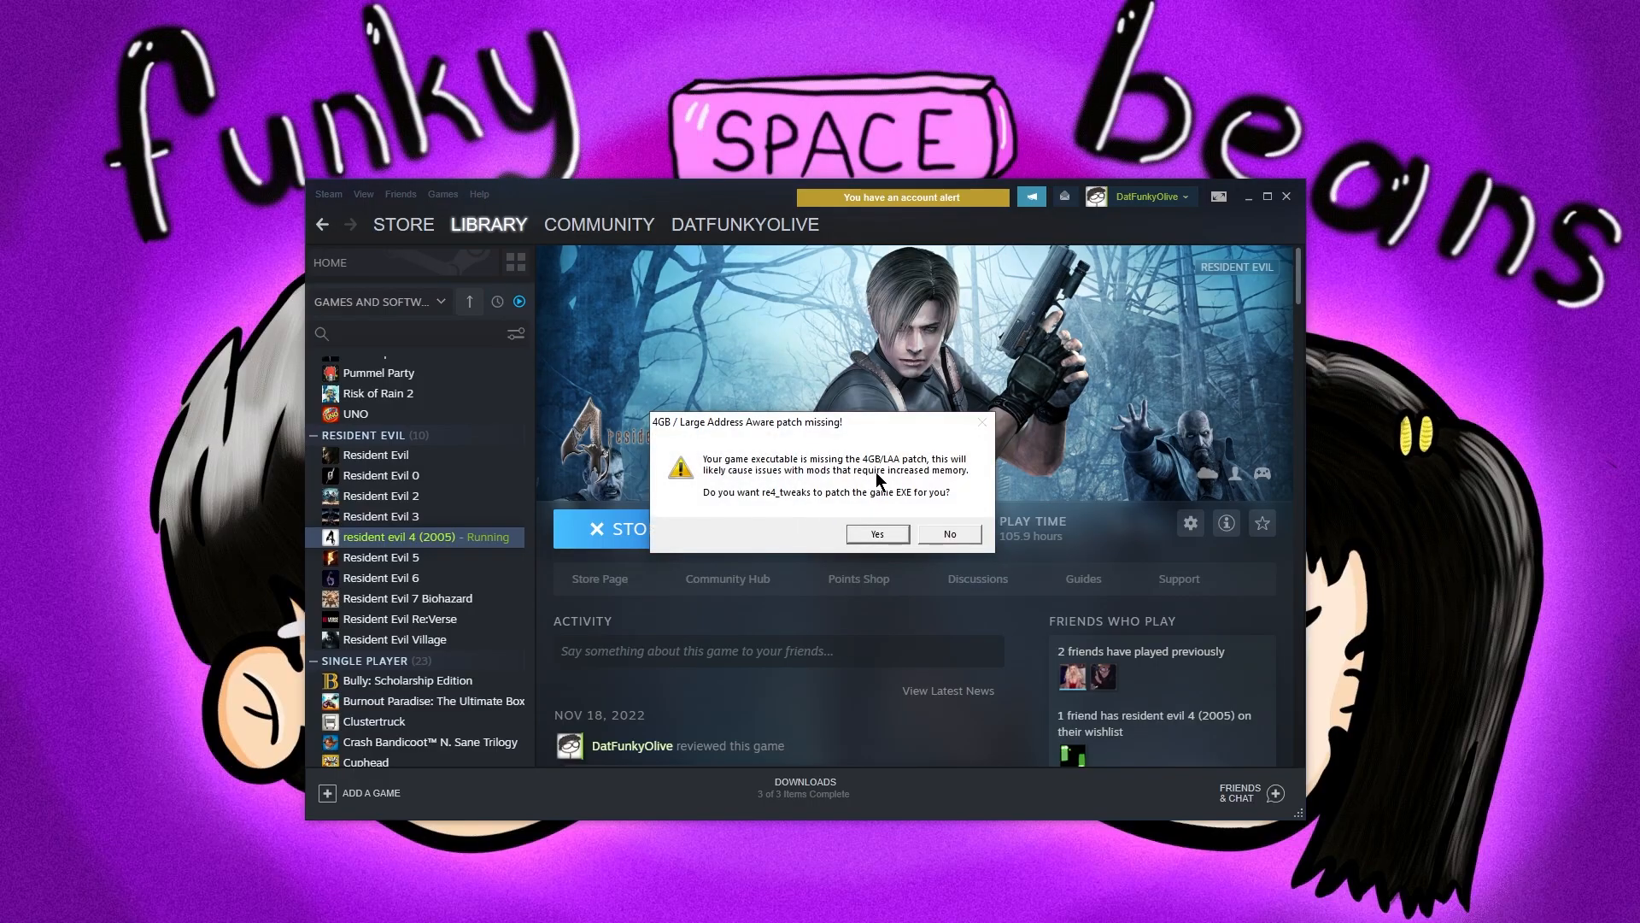
pyautogui.moveTo(840, 423); pyautogui.dragTo(833, 441)
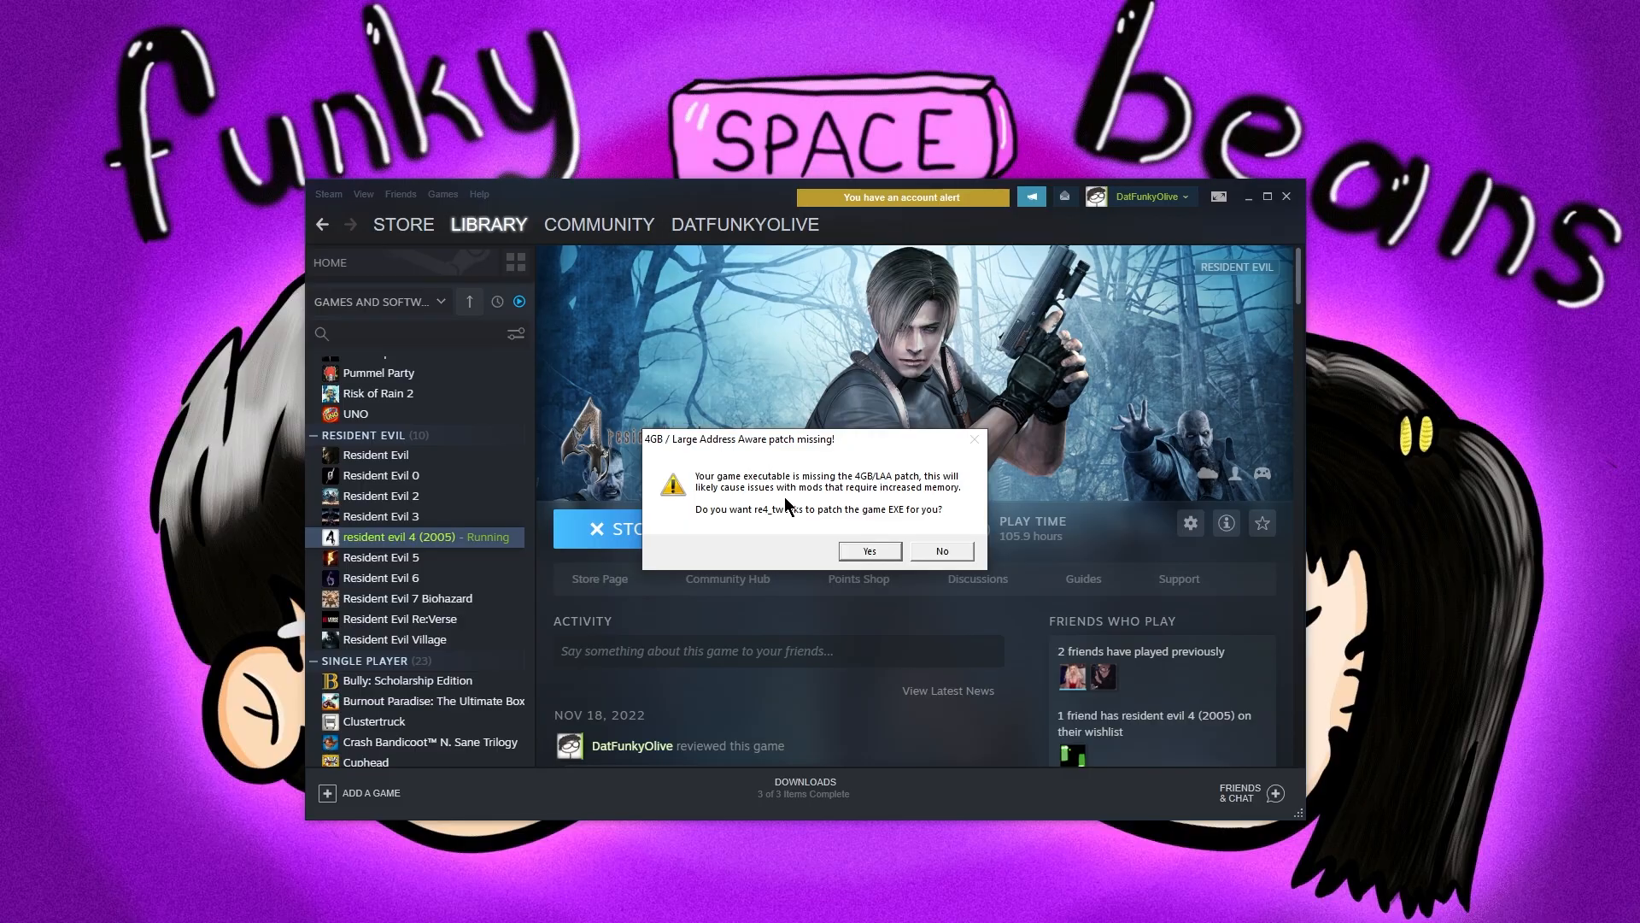
# Let re4_tweaks apply the 4GB/LAA patch to the game executable and continue past the title screen to the main menu
pyautogui.click(869, 551)
pyautogui.click(947, 536)
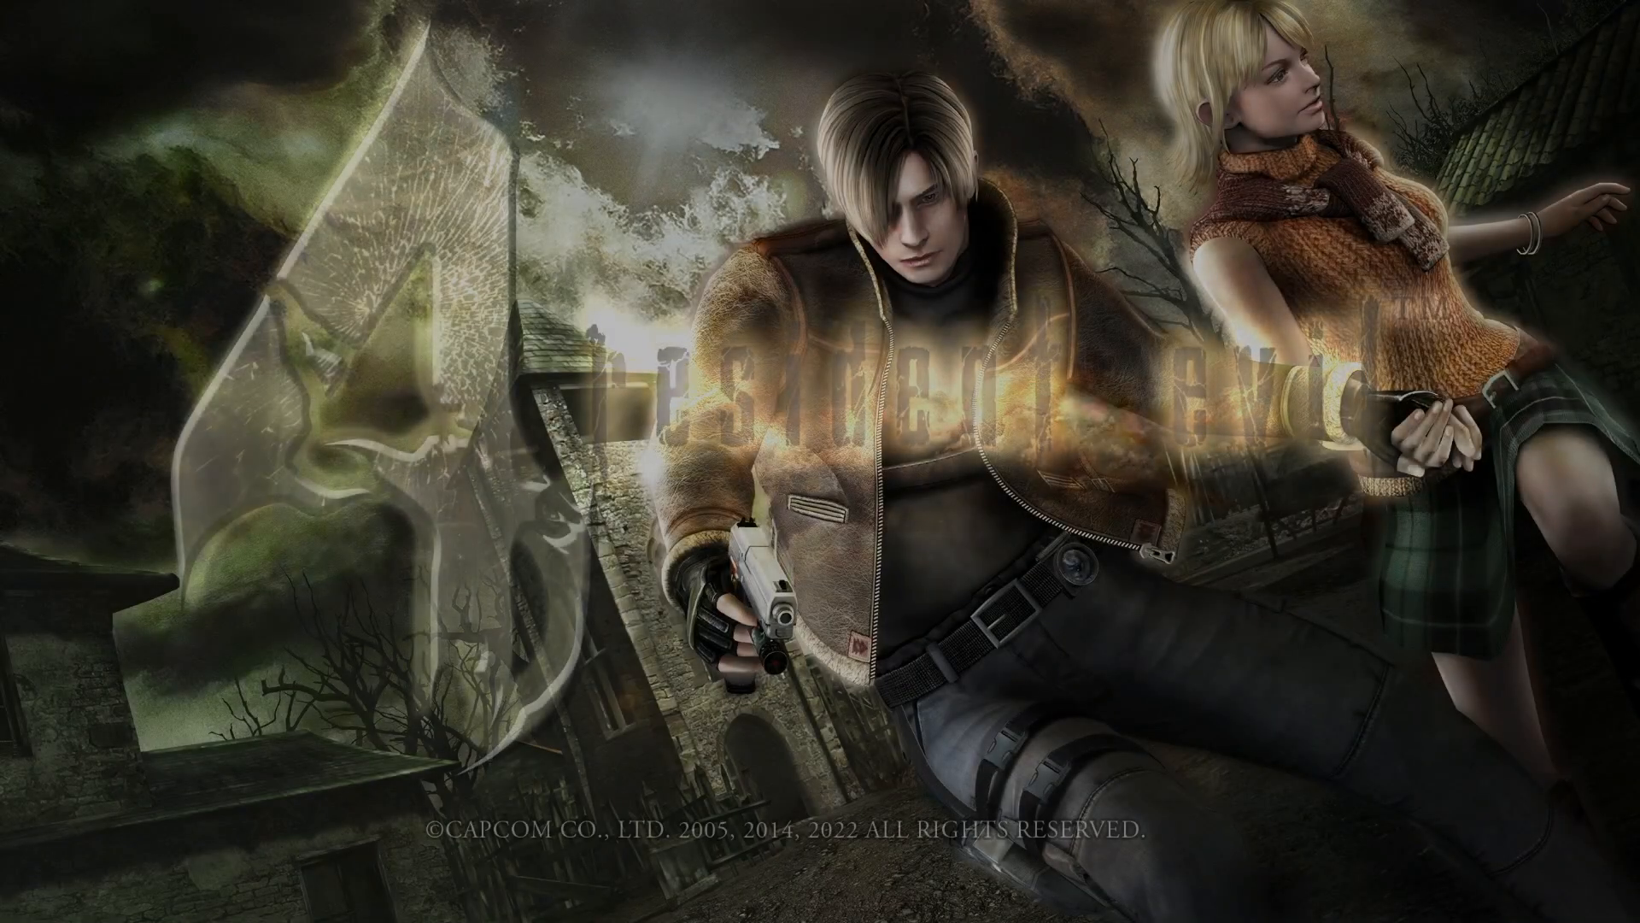
pyautogui.click(835, 492)
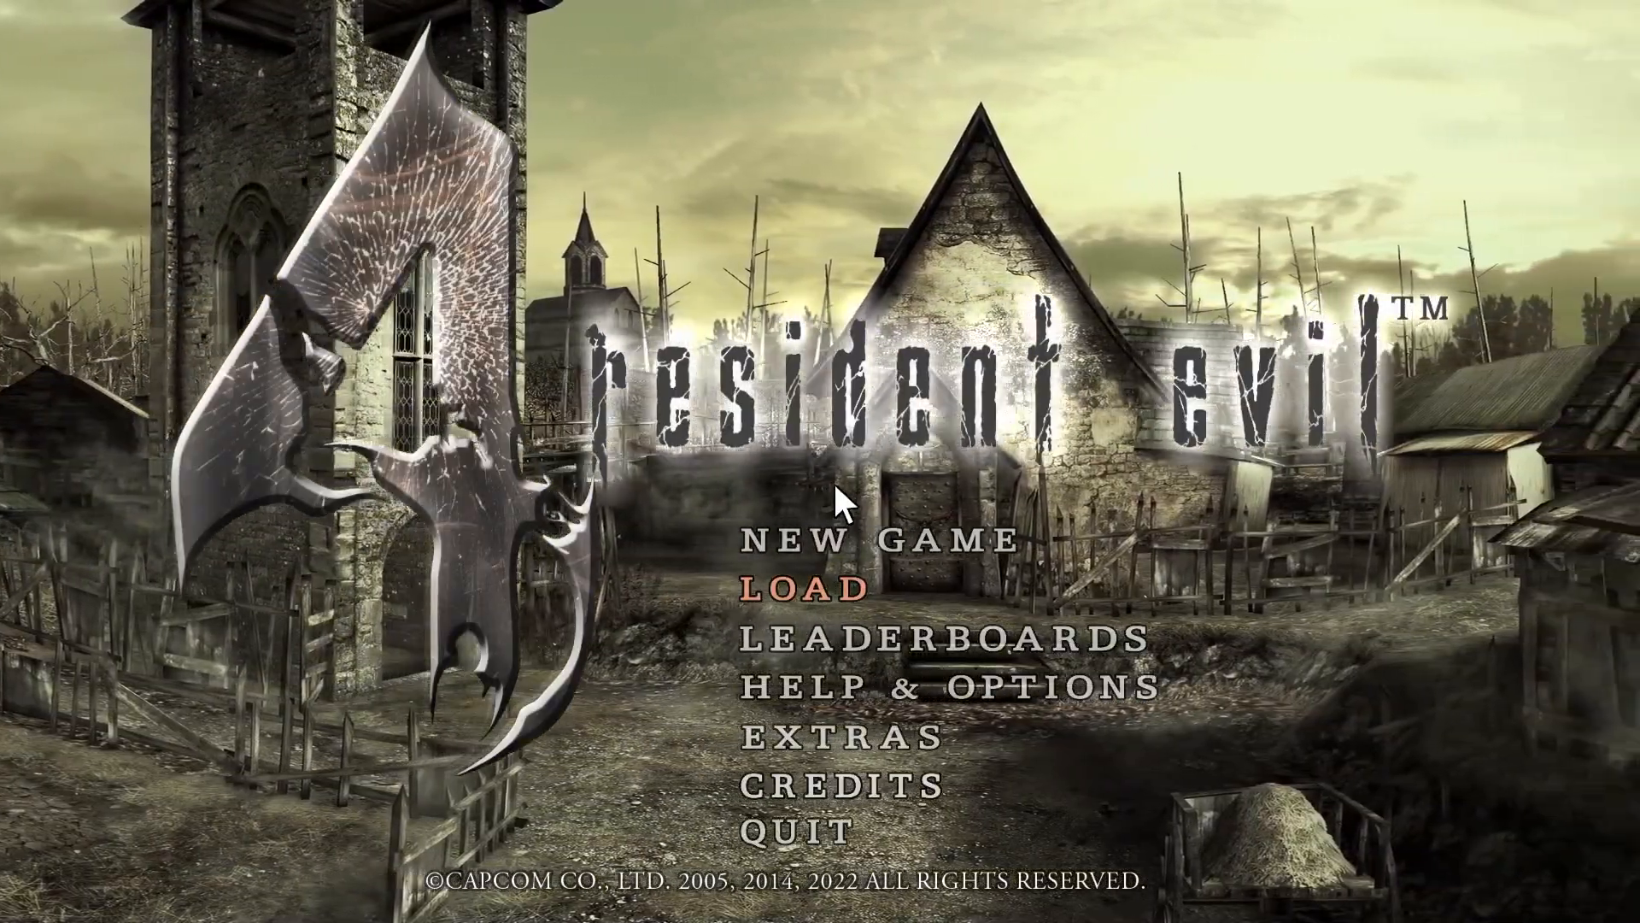
# Open the re4_tweaks overlay and review its Display, Audio, Mouse, Keyboard, Controller, Frame rate and Gameplay settings
pyautogui.press('F1')
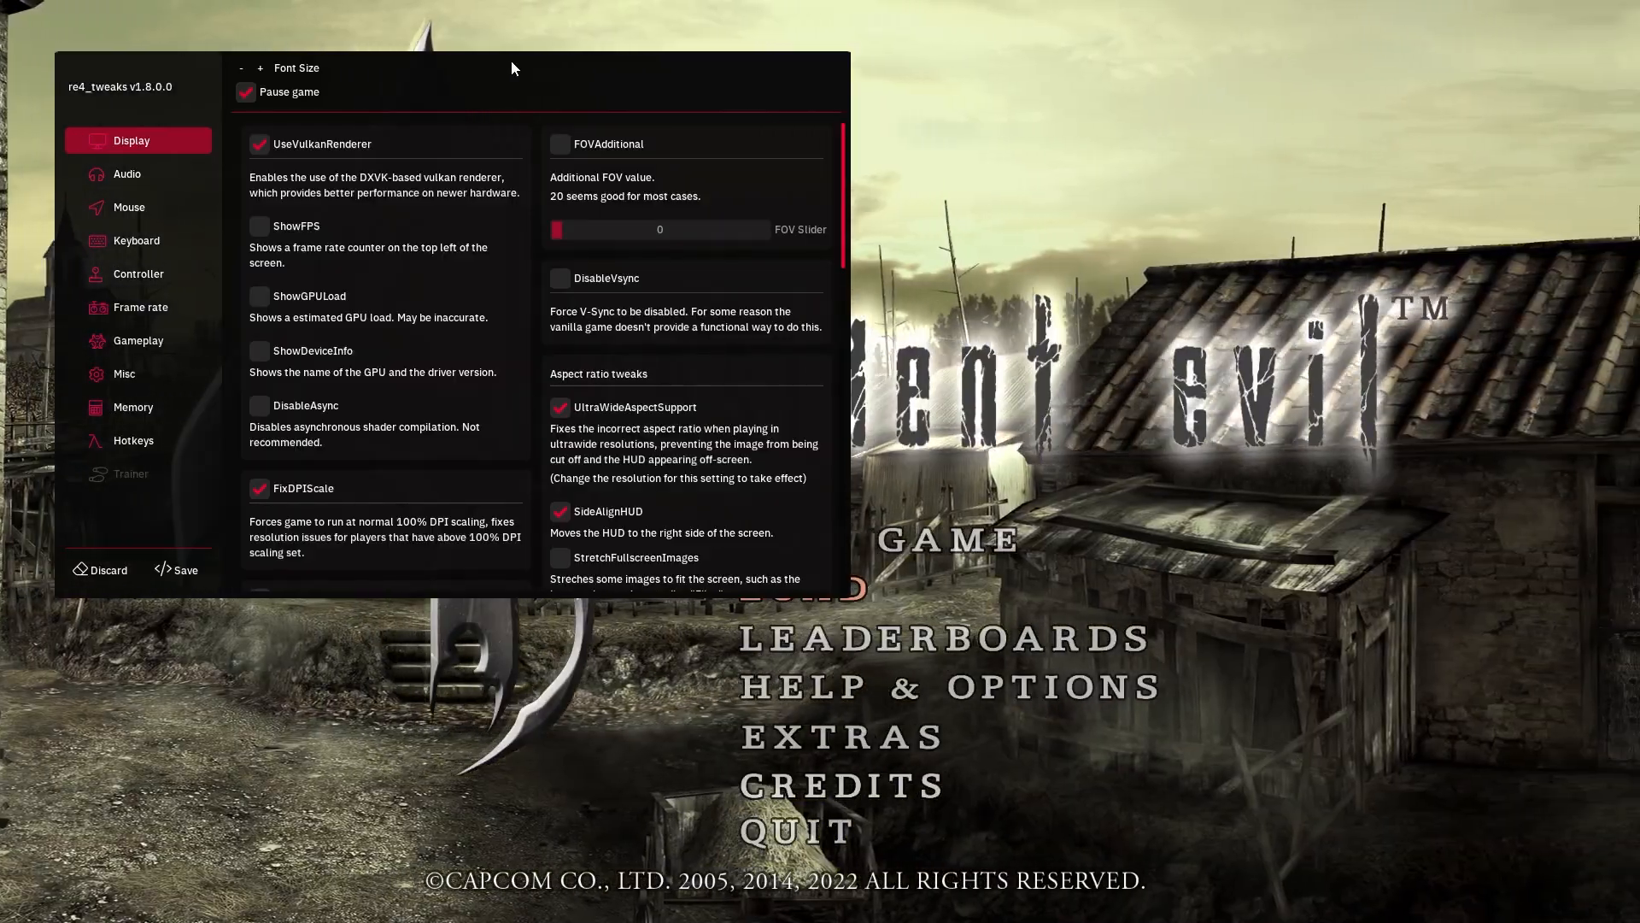
pyautogui.moveTo(511, 60); pyautogui.dragTo(569, 90)
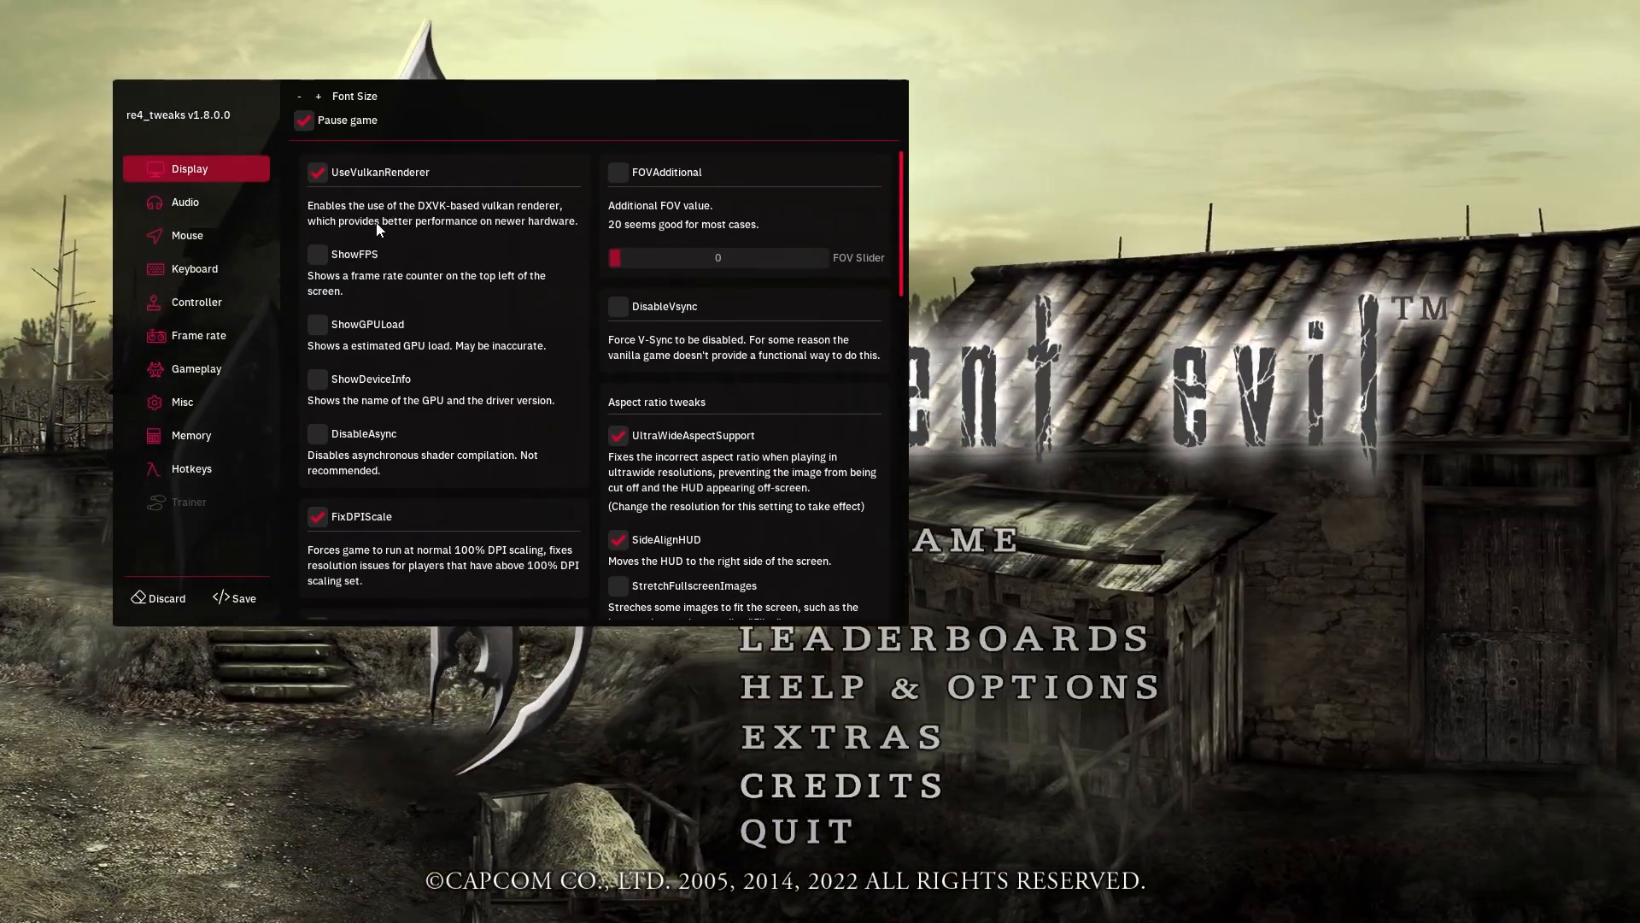
pyautogui.moveTo(888, 197); pyautogui.dragTo(856, 172)
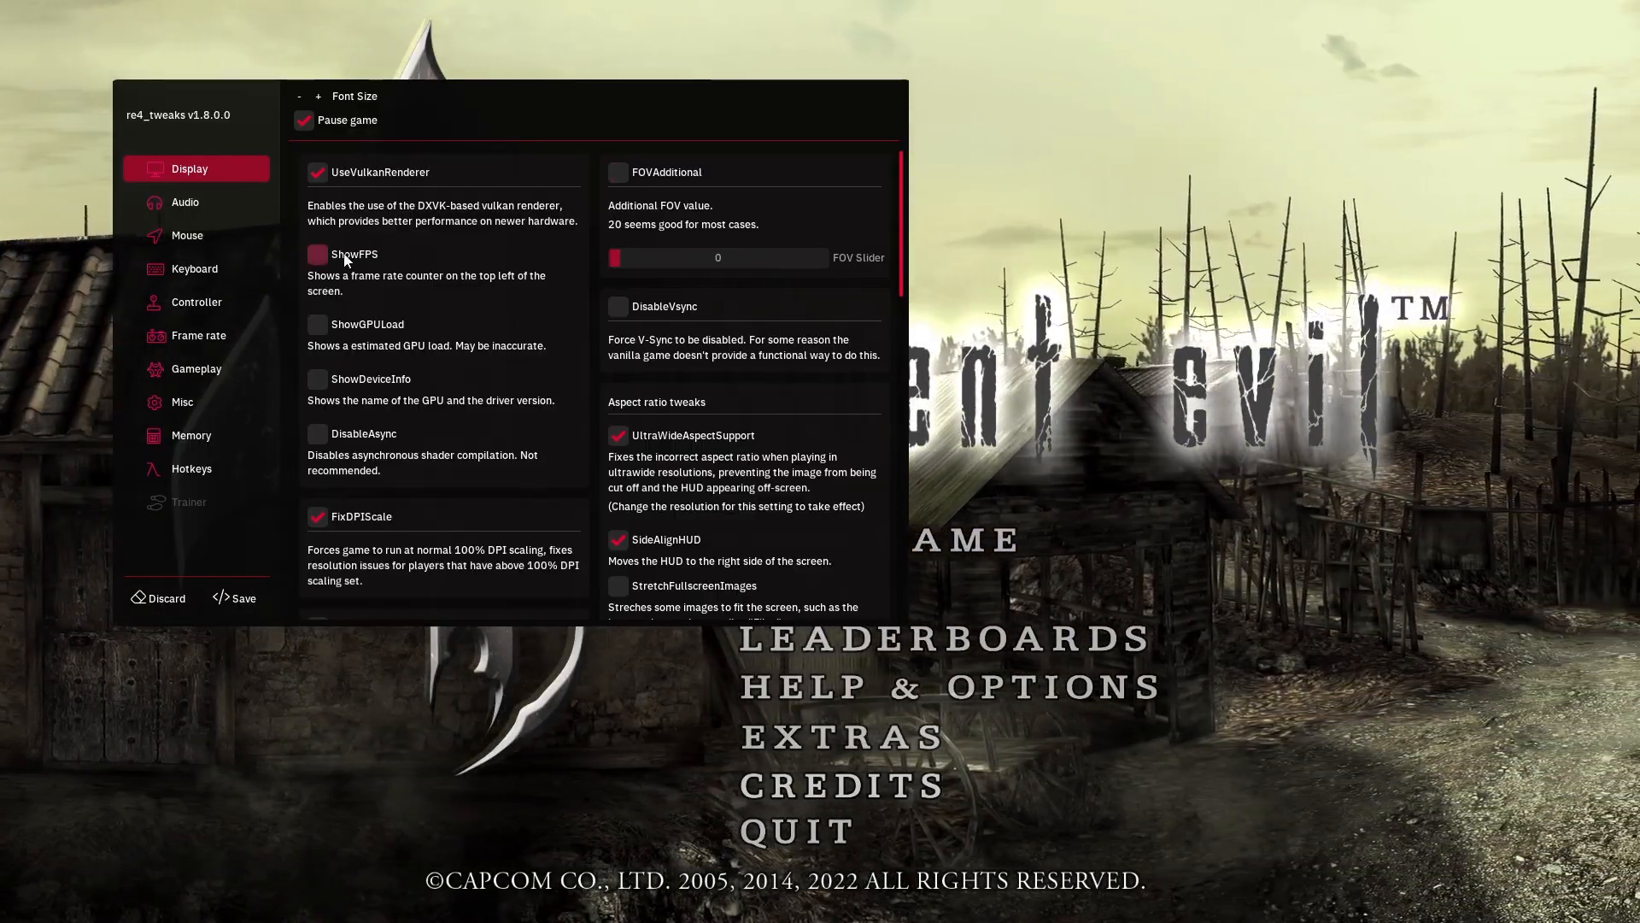
pyautogui.click(202, 200)
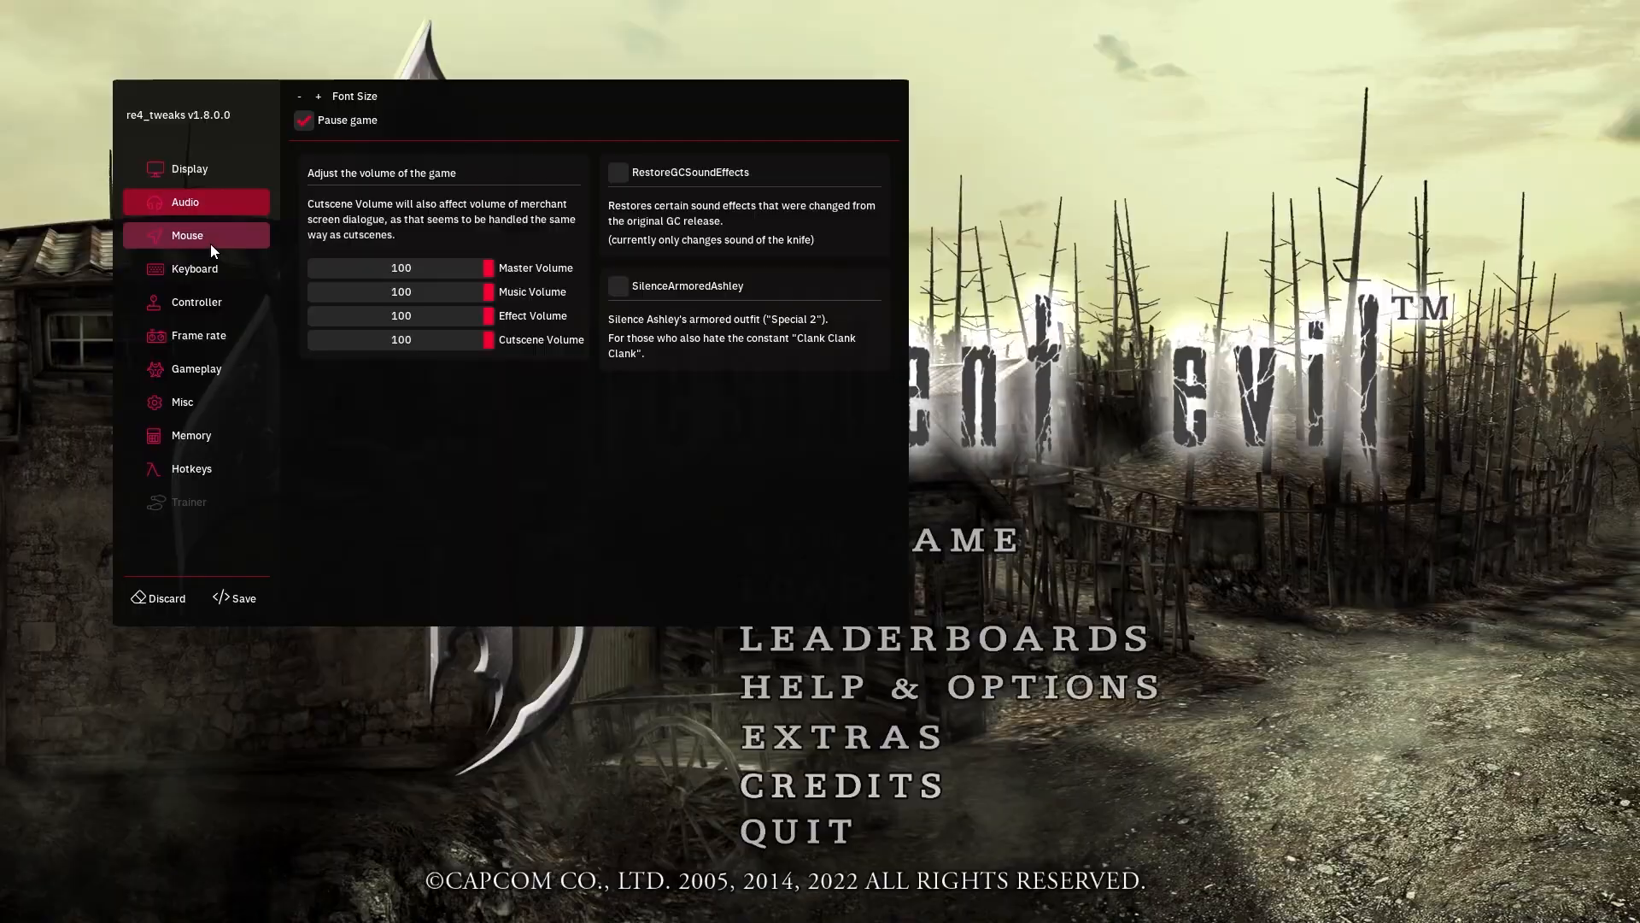
pyautogui.click(208, 241)
pyautogui.click(217, 275)
pyautogui.click(224, 301)
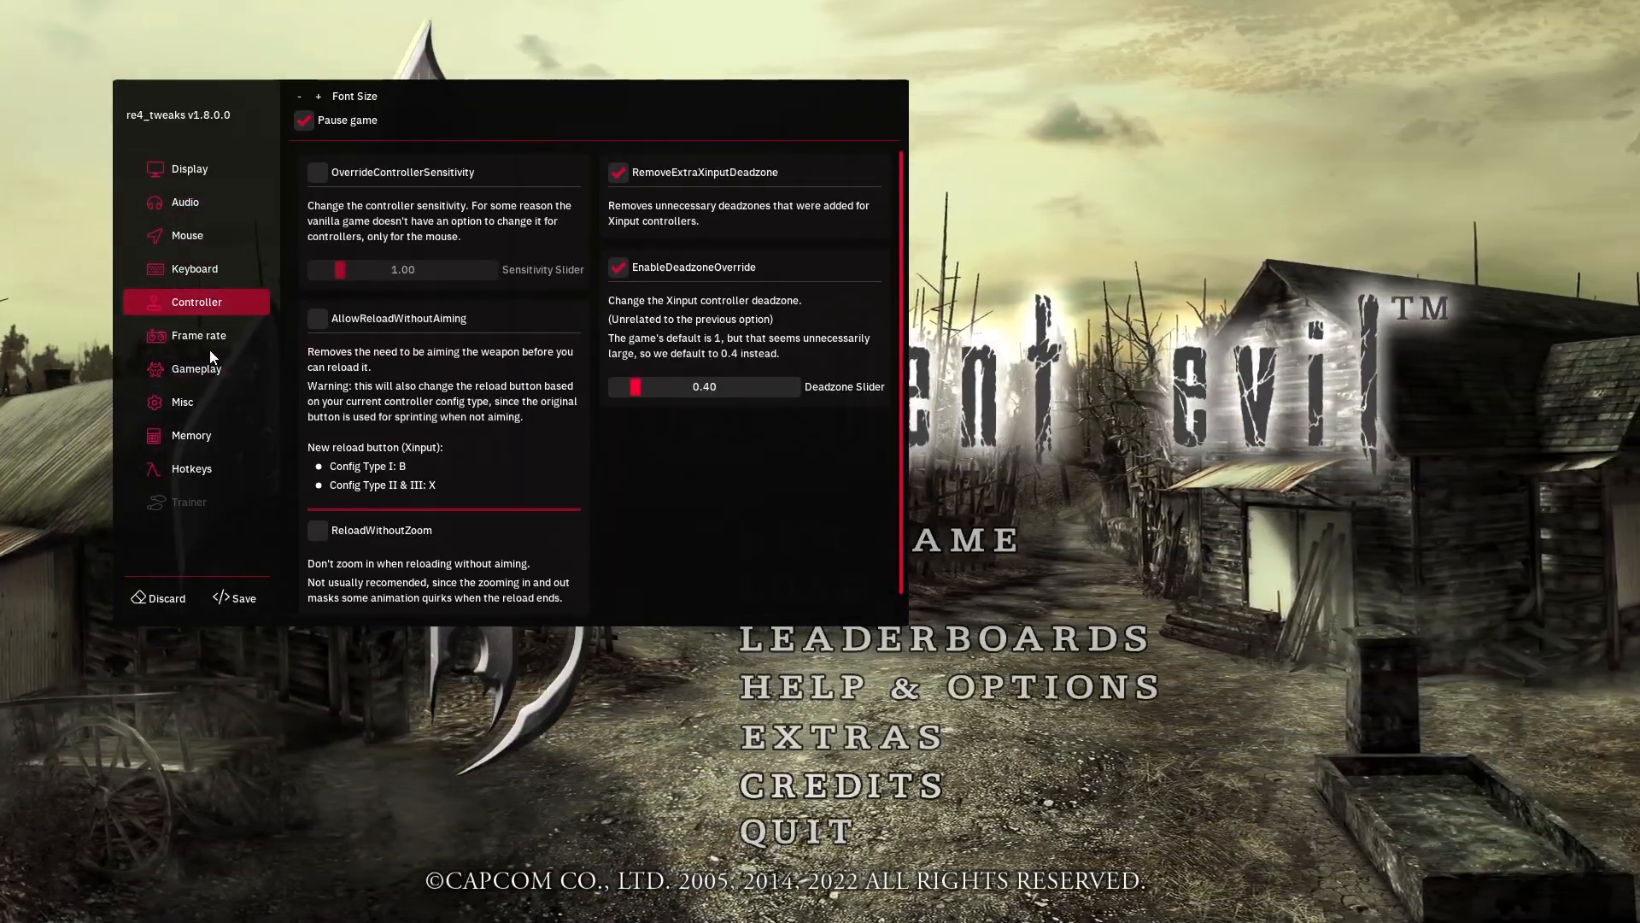
pyautogui.click(208, 342)
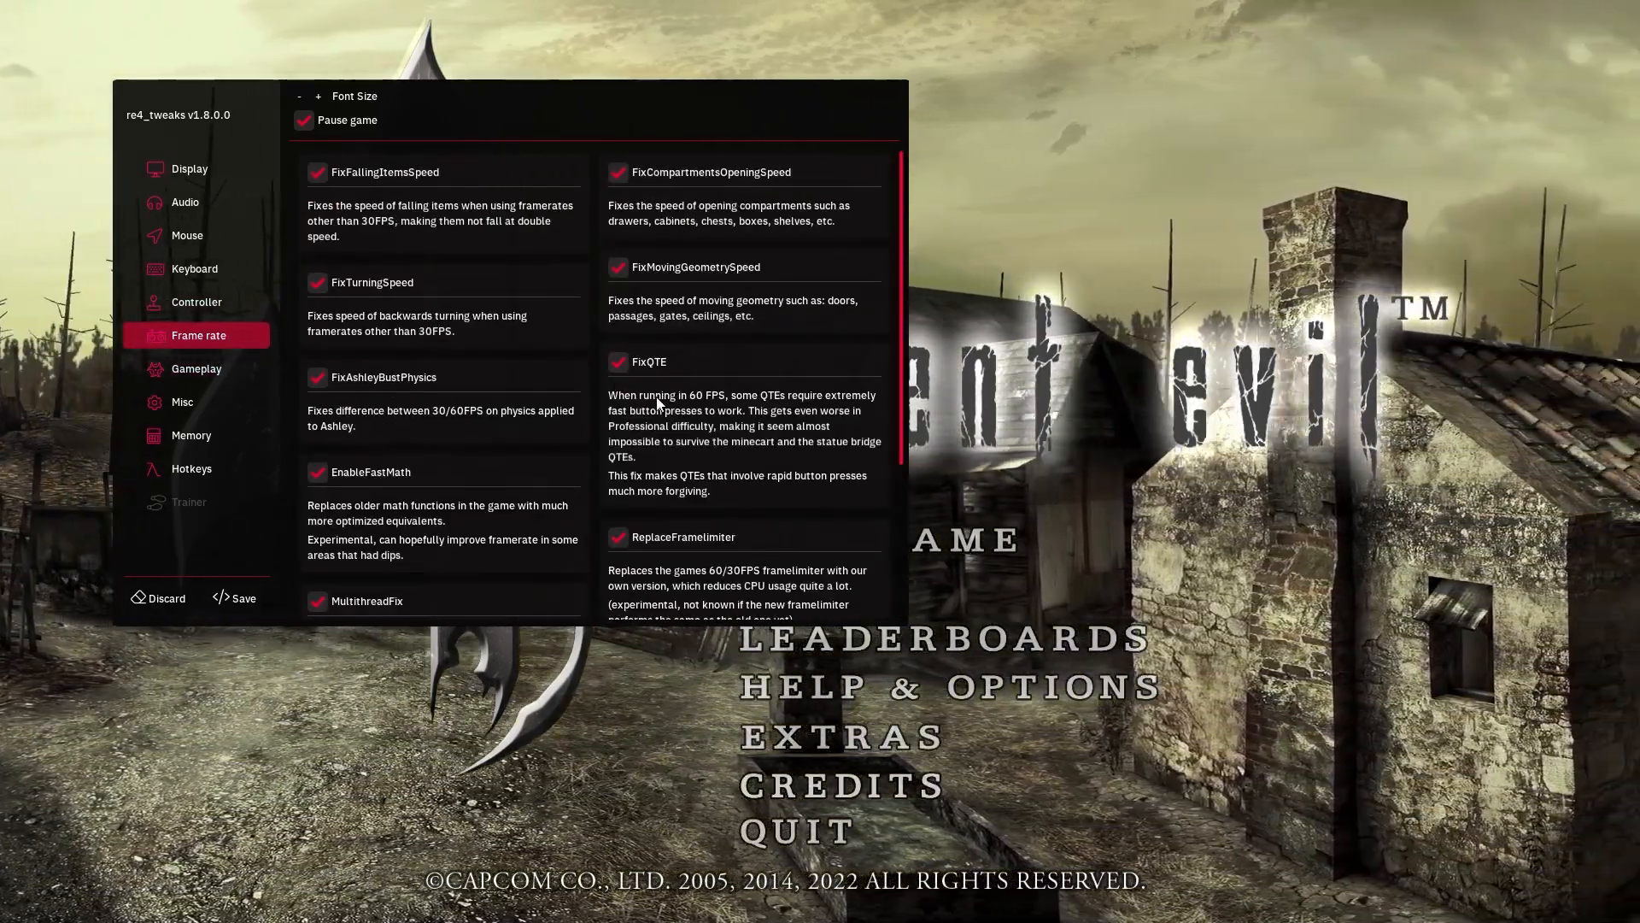
pyautogui.scroll(-5, 718, 427)
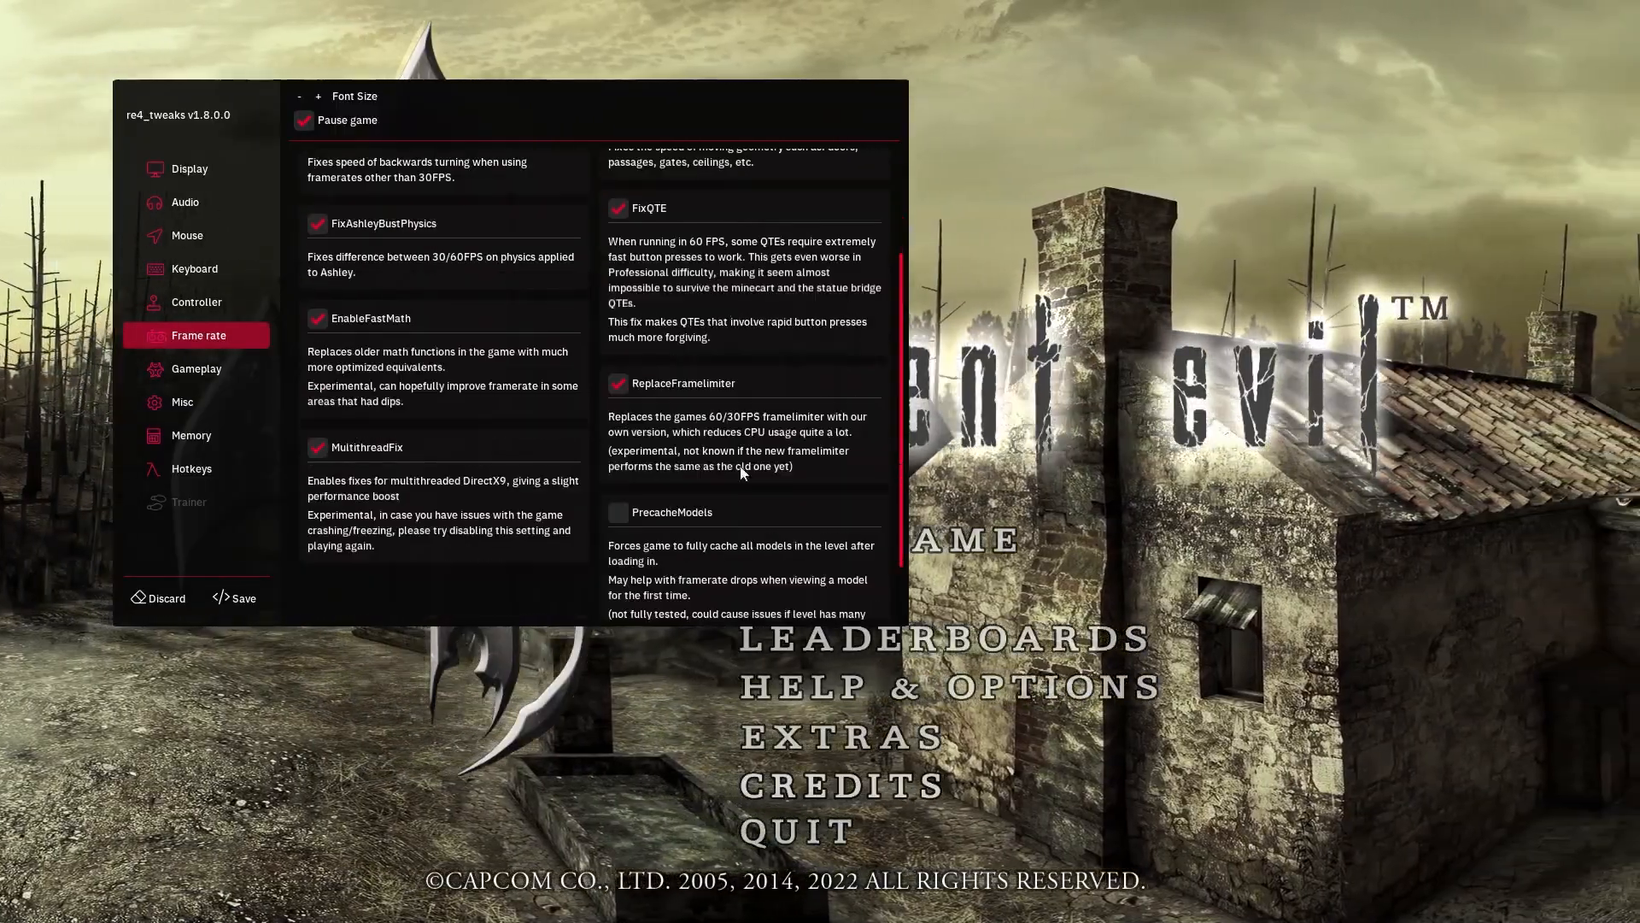
pyautogui.scroll(5, 727, 464)
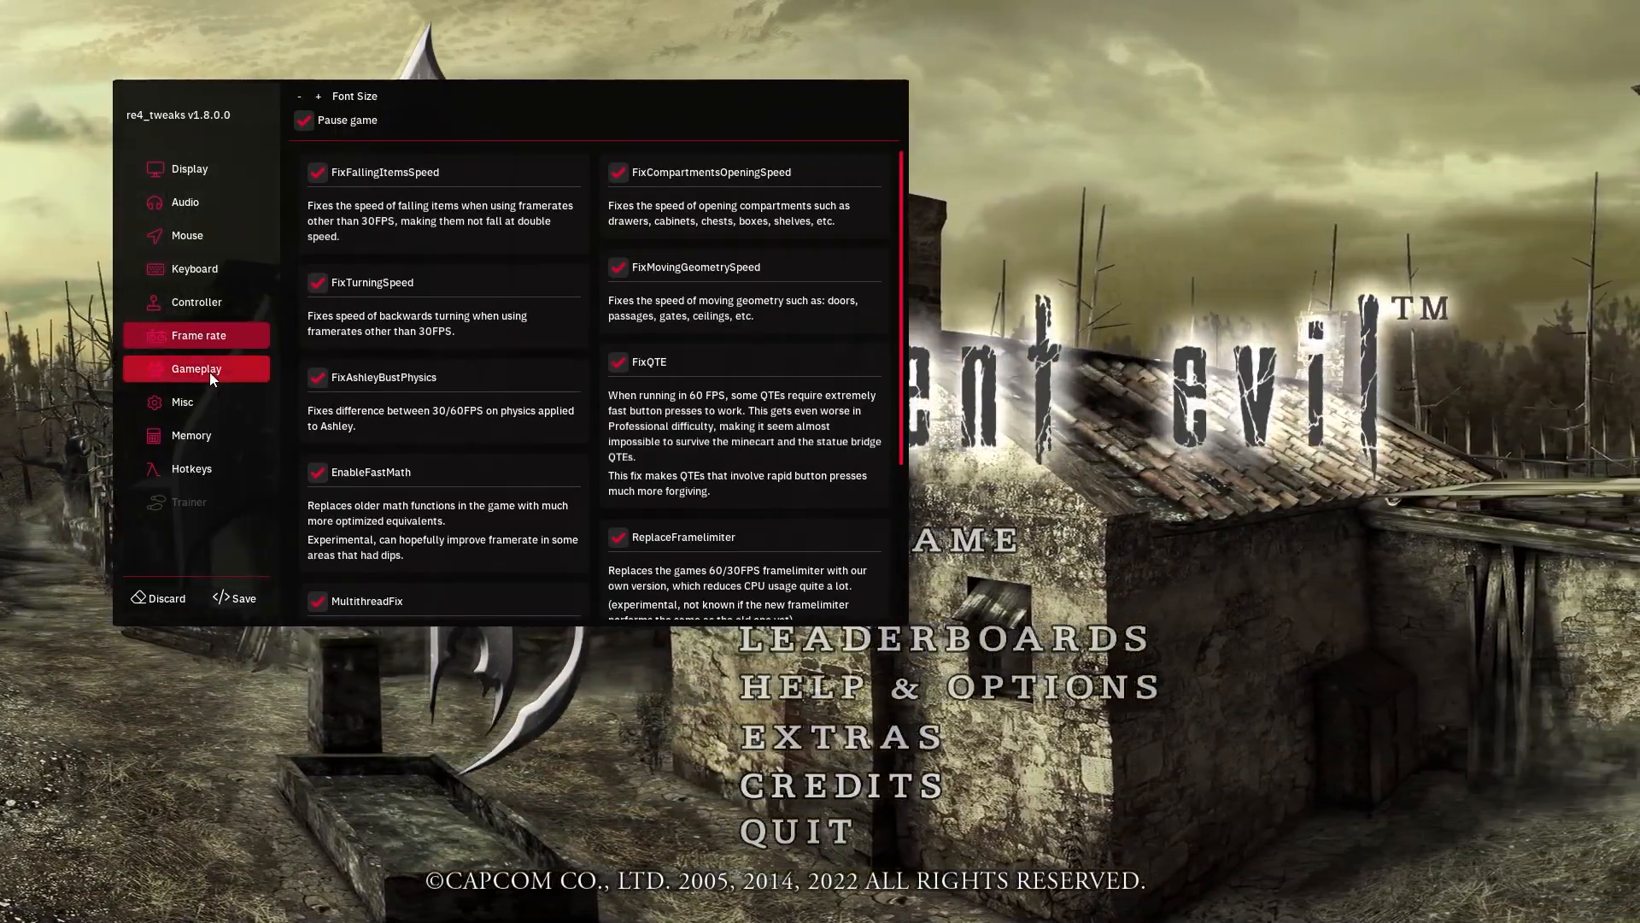
pyautogui.click(205, 369)
pyautogui.scroll(-3, 557, 337)
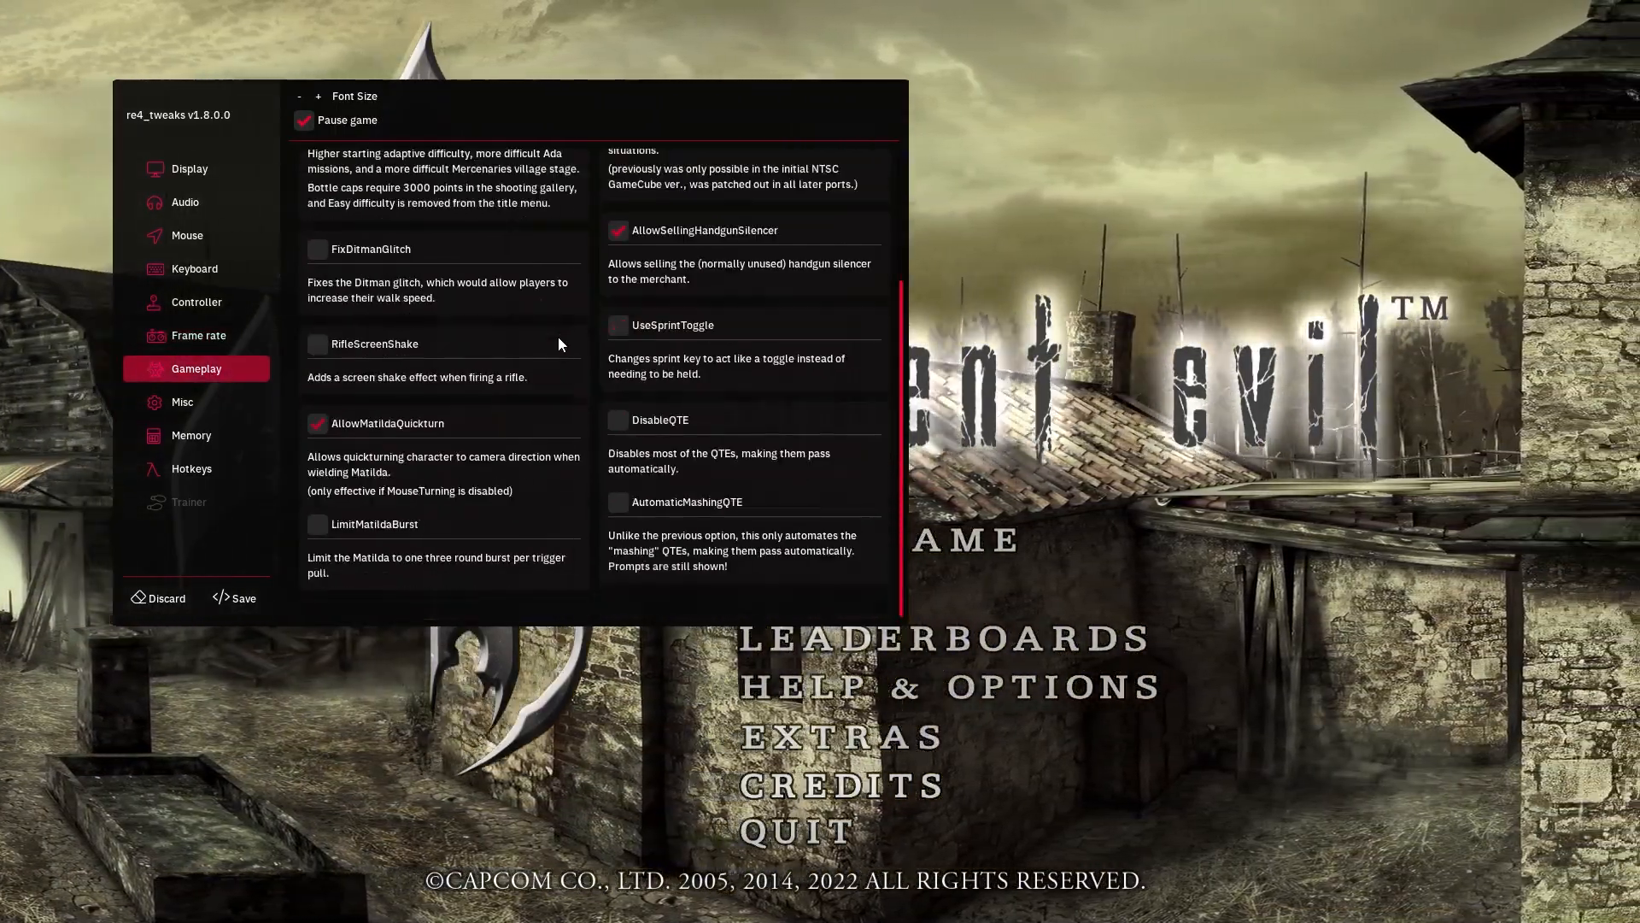
pyautogui.scroll(3, 567, 339)
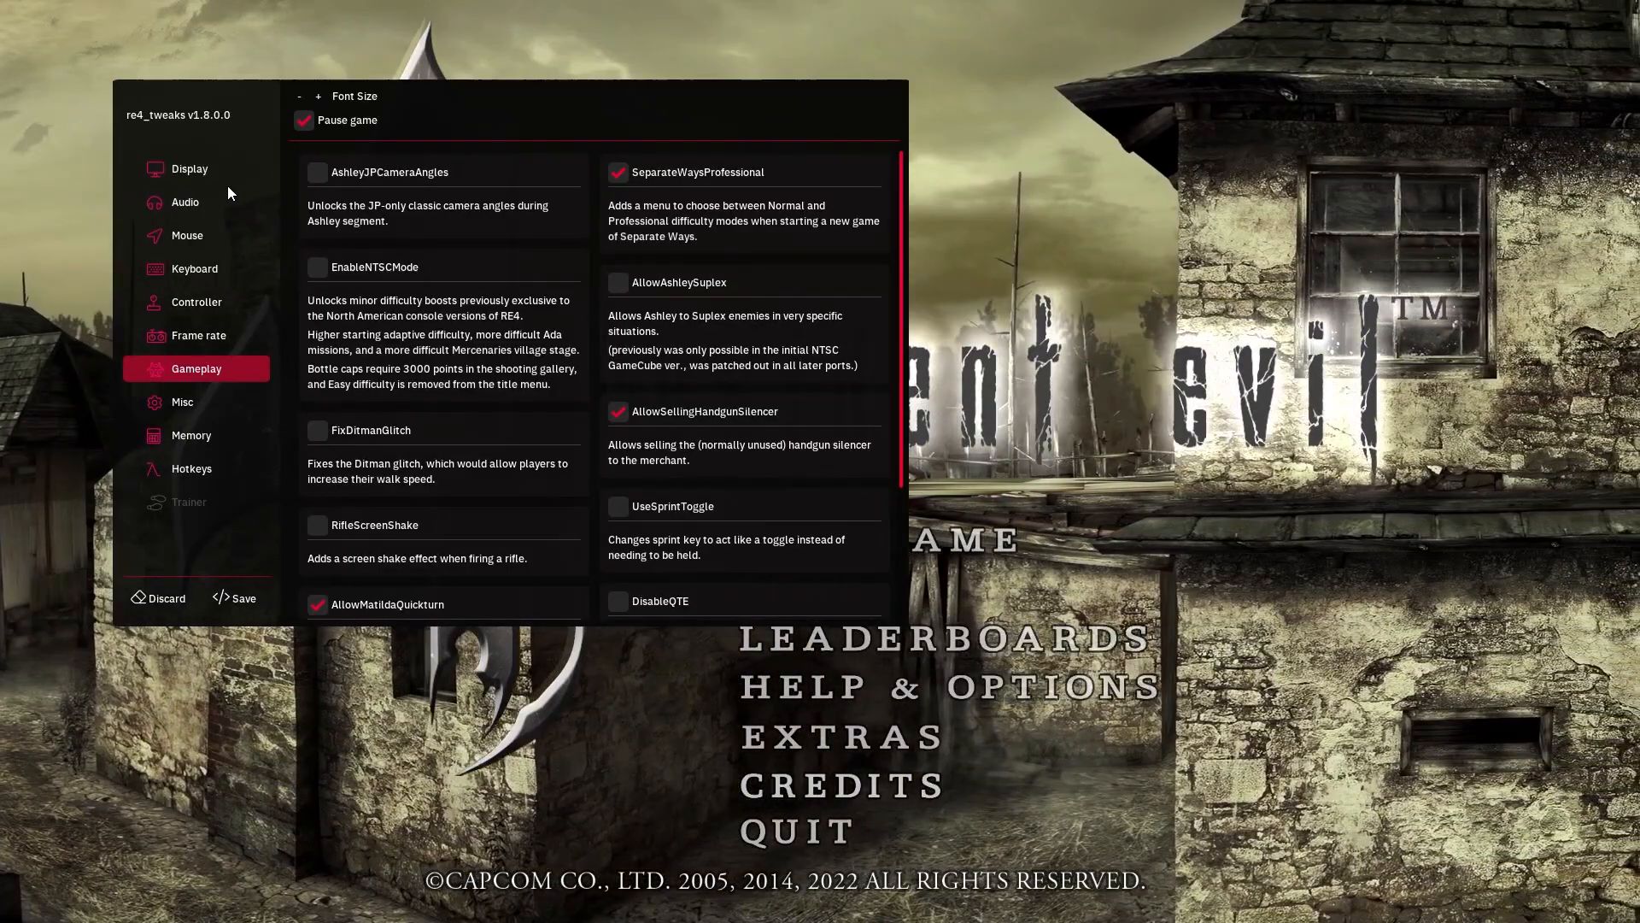
# Disable UseVulkanRenderer in the re4_tweaks Display settings and save the change
pyautogui.click(209, 172)
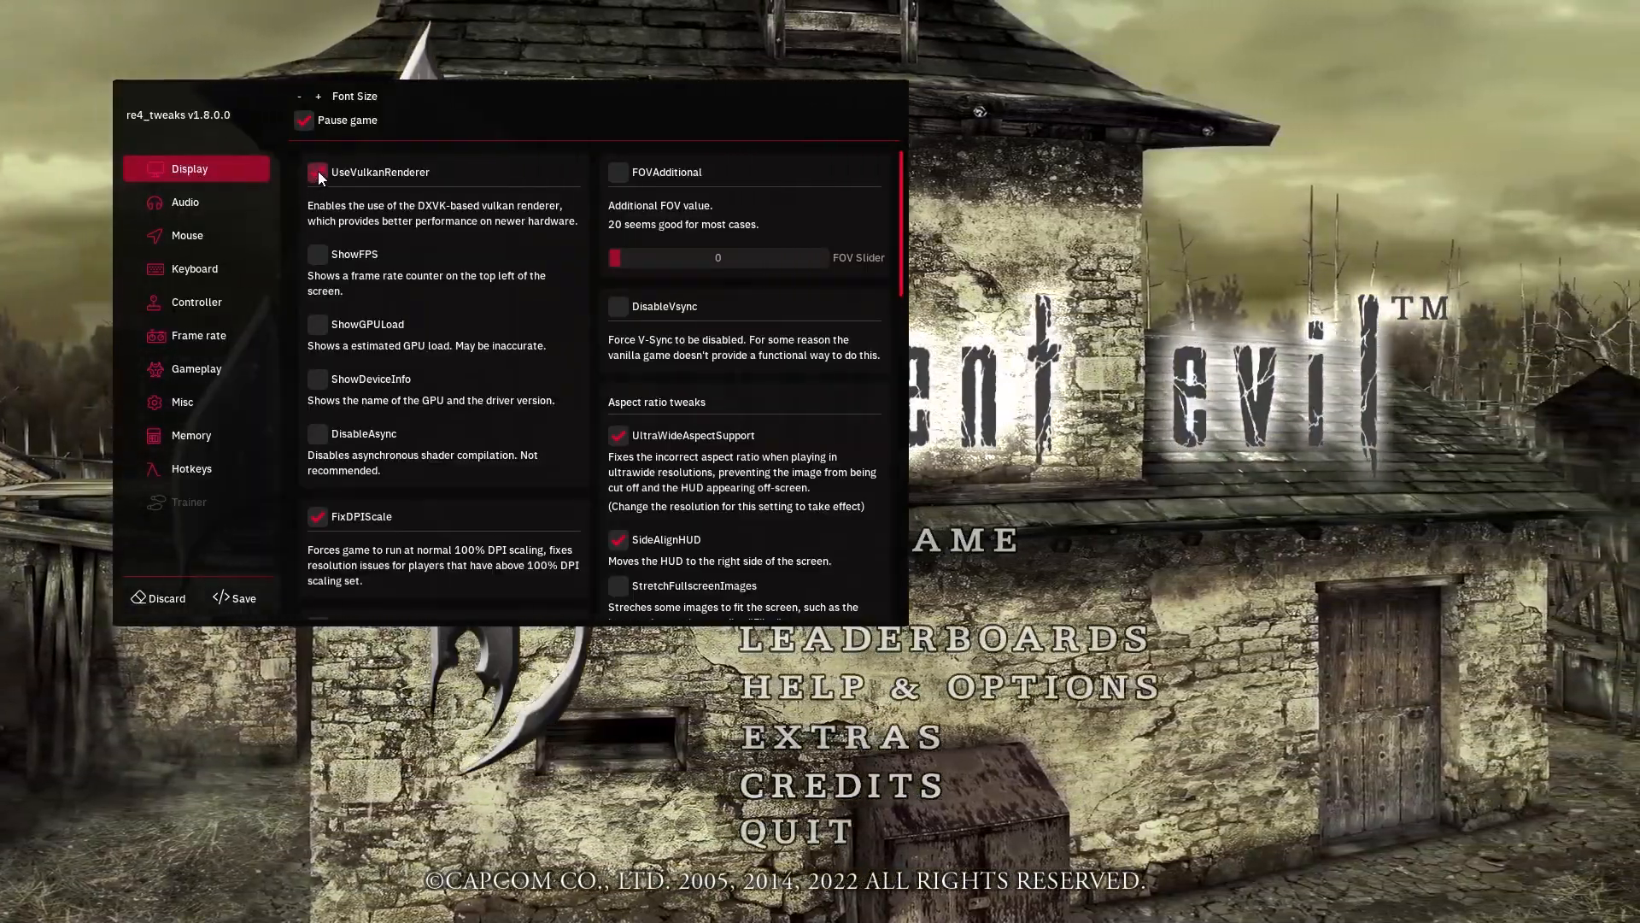
pyautogui.click(329, 173)
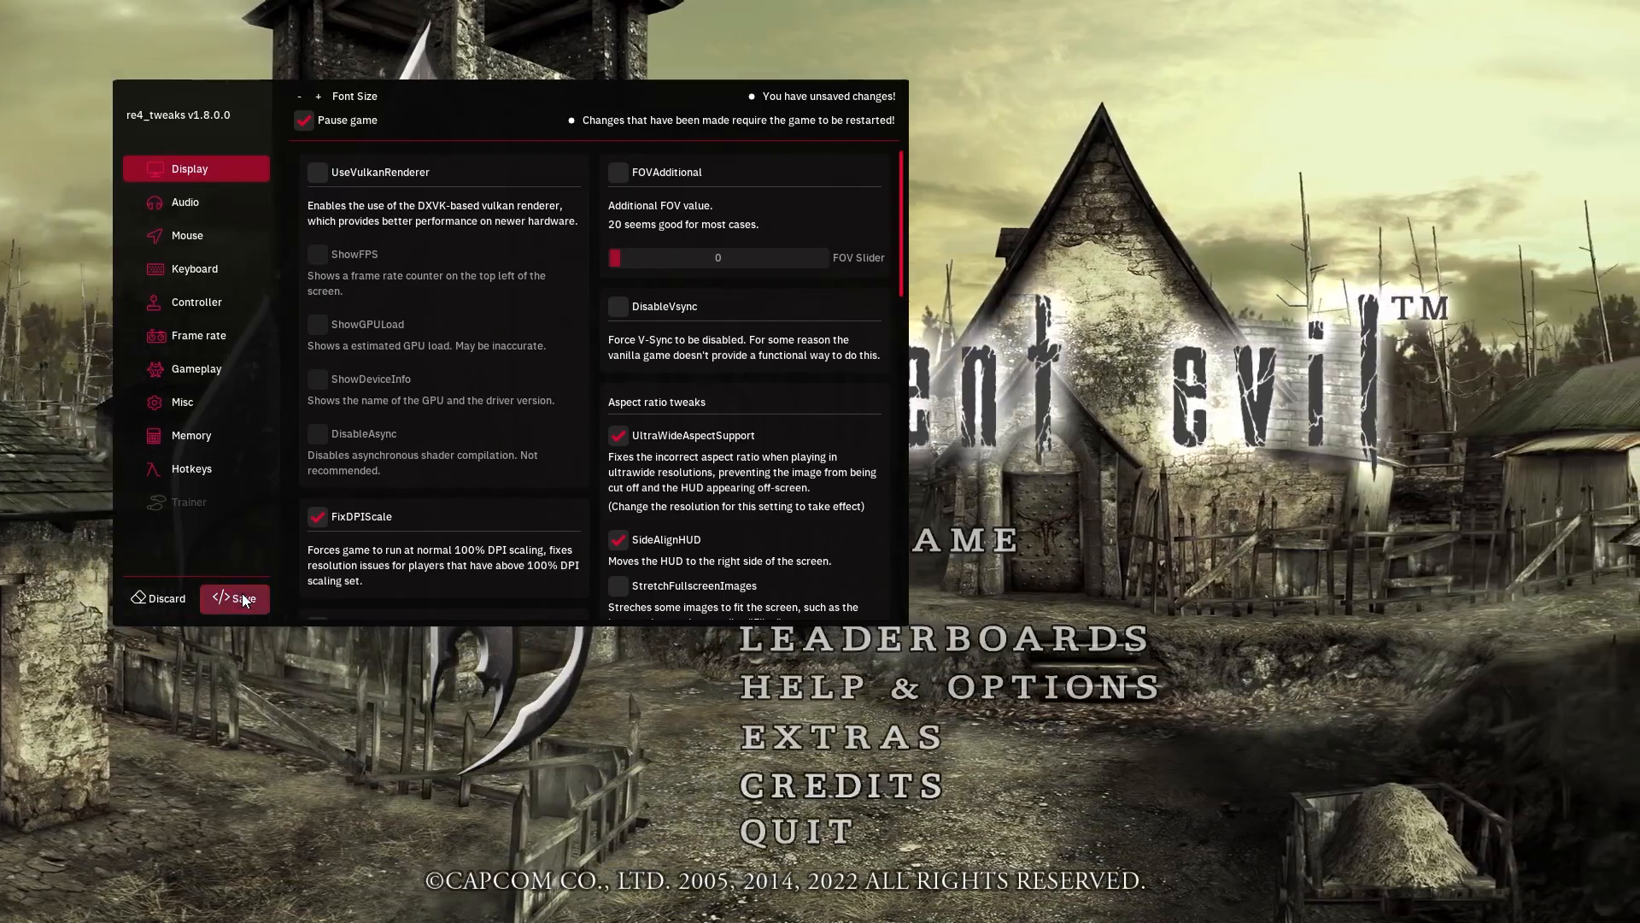
pyautogui.click(243, 599)
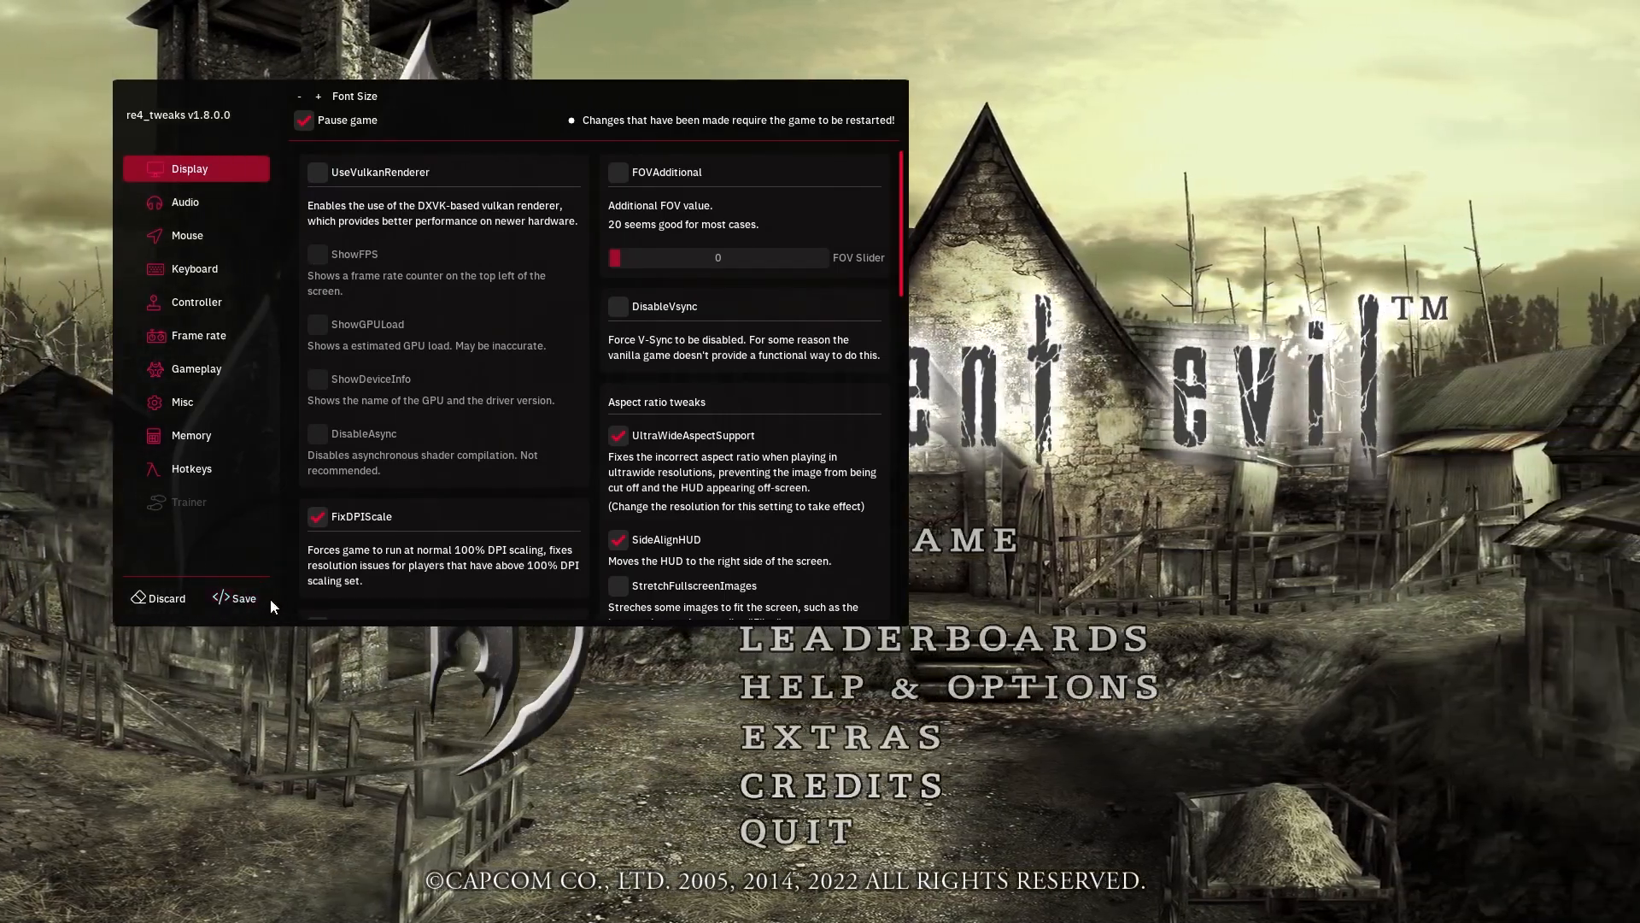
# Quit the game, relaunch resident evil 4 (2005) from the Steam library and continue past the title screen to the main menu
pyautogui.press('Insert')
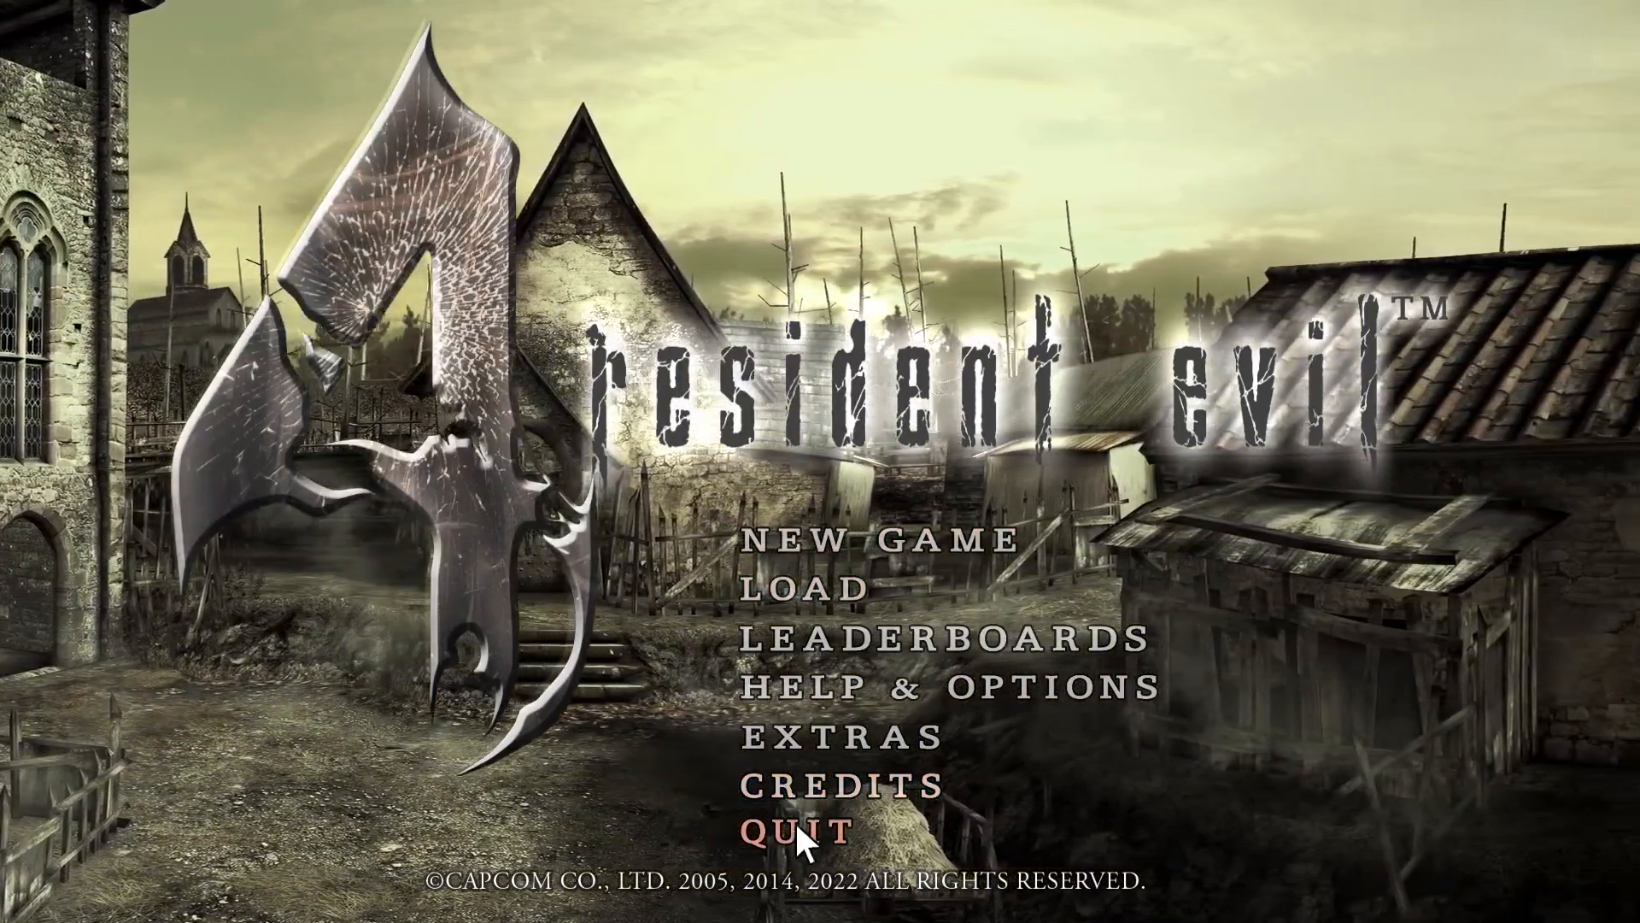
pyautogui.click(795, 822)
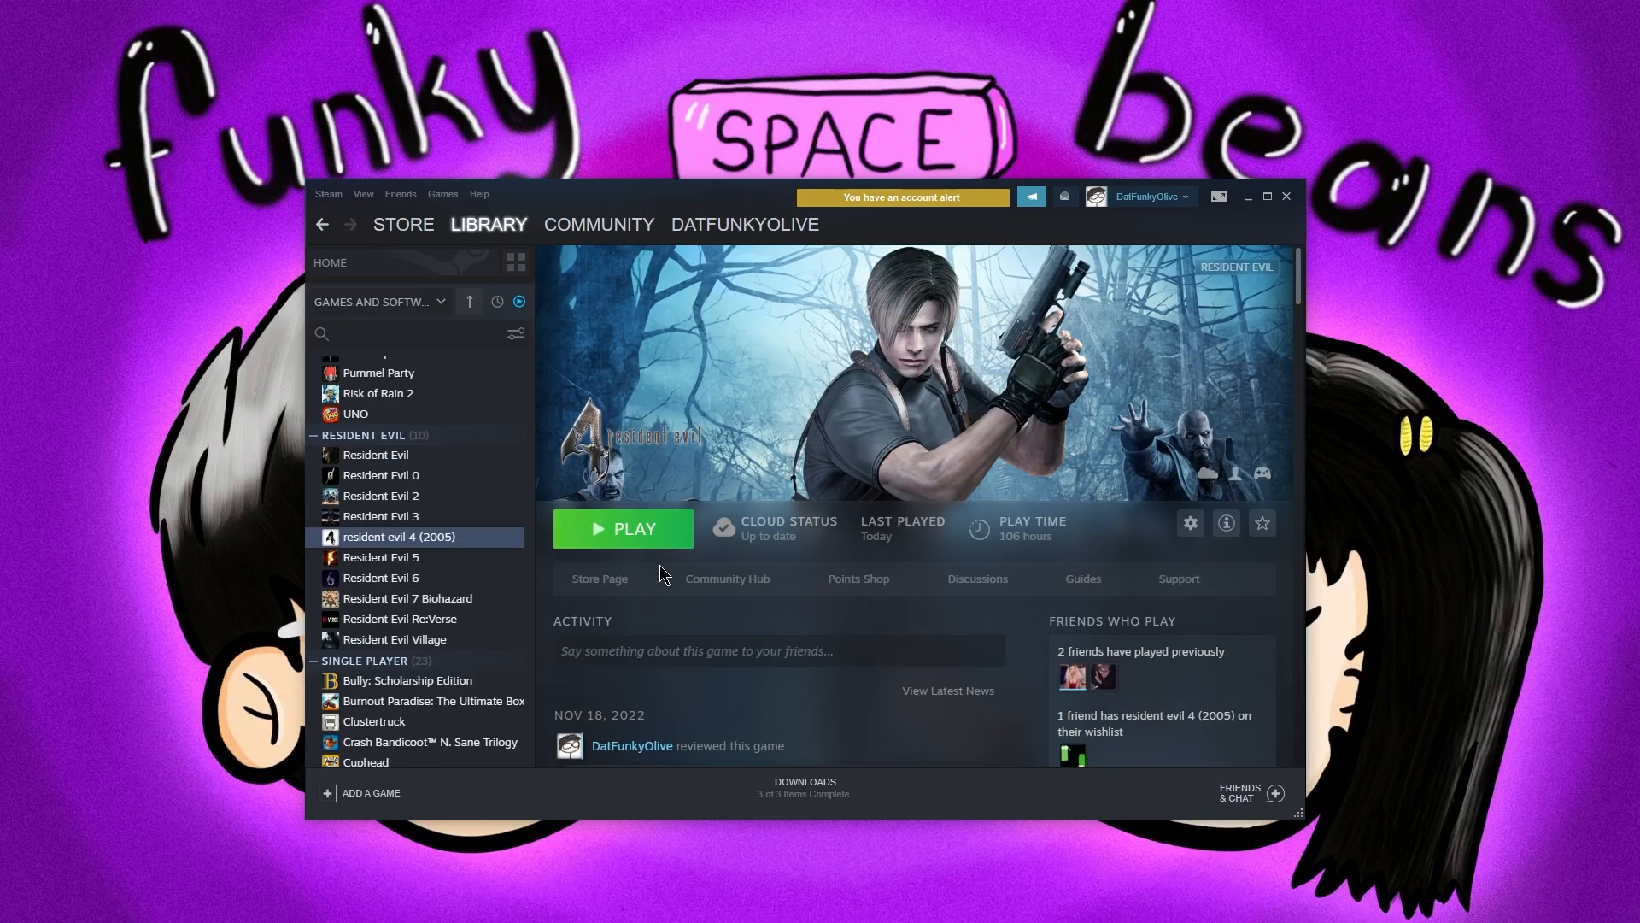
pyautogui.click(614, 538)
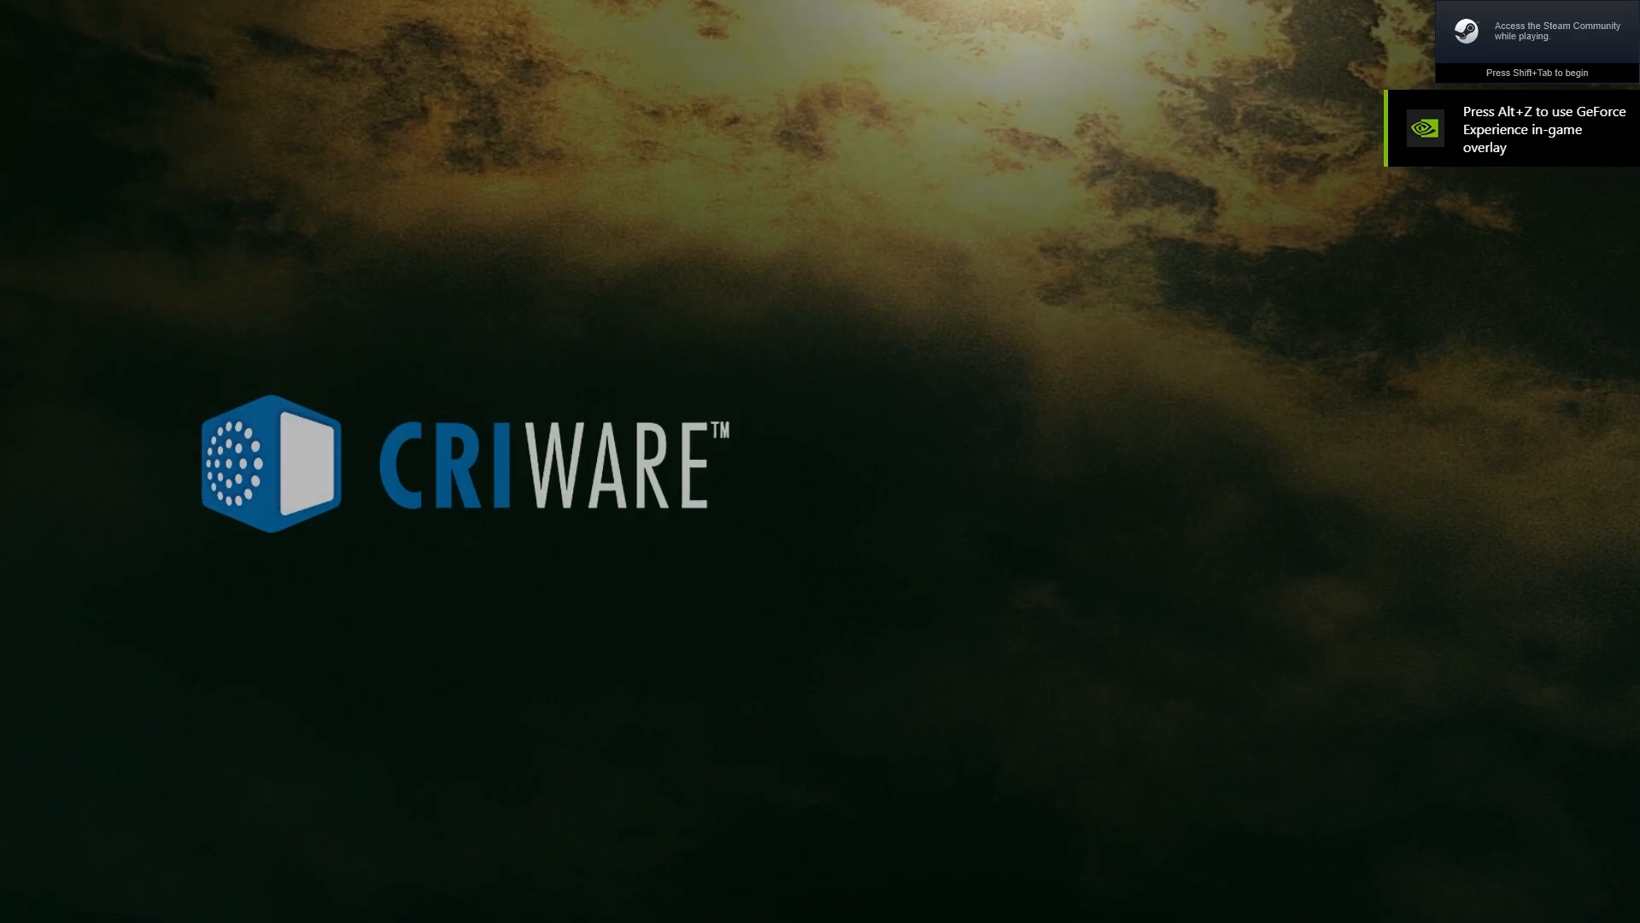
pyautogui.press('F1')
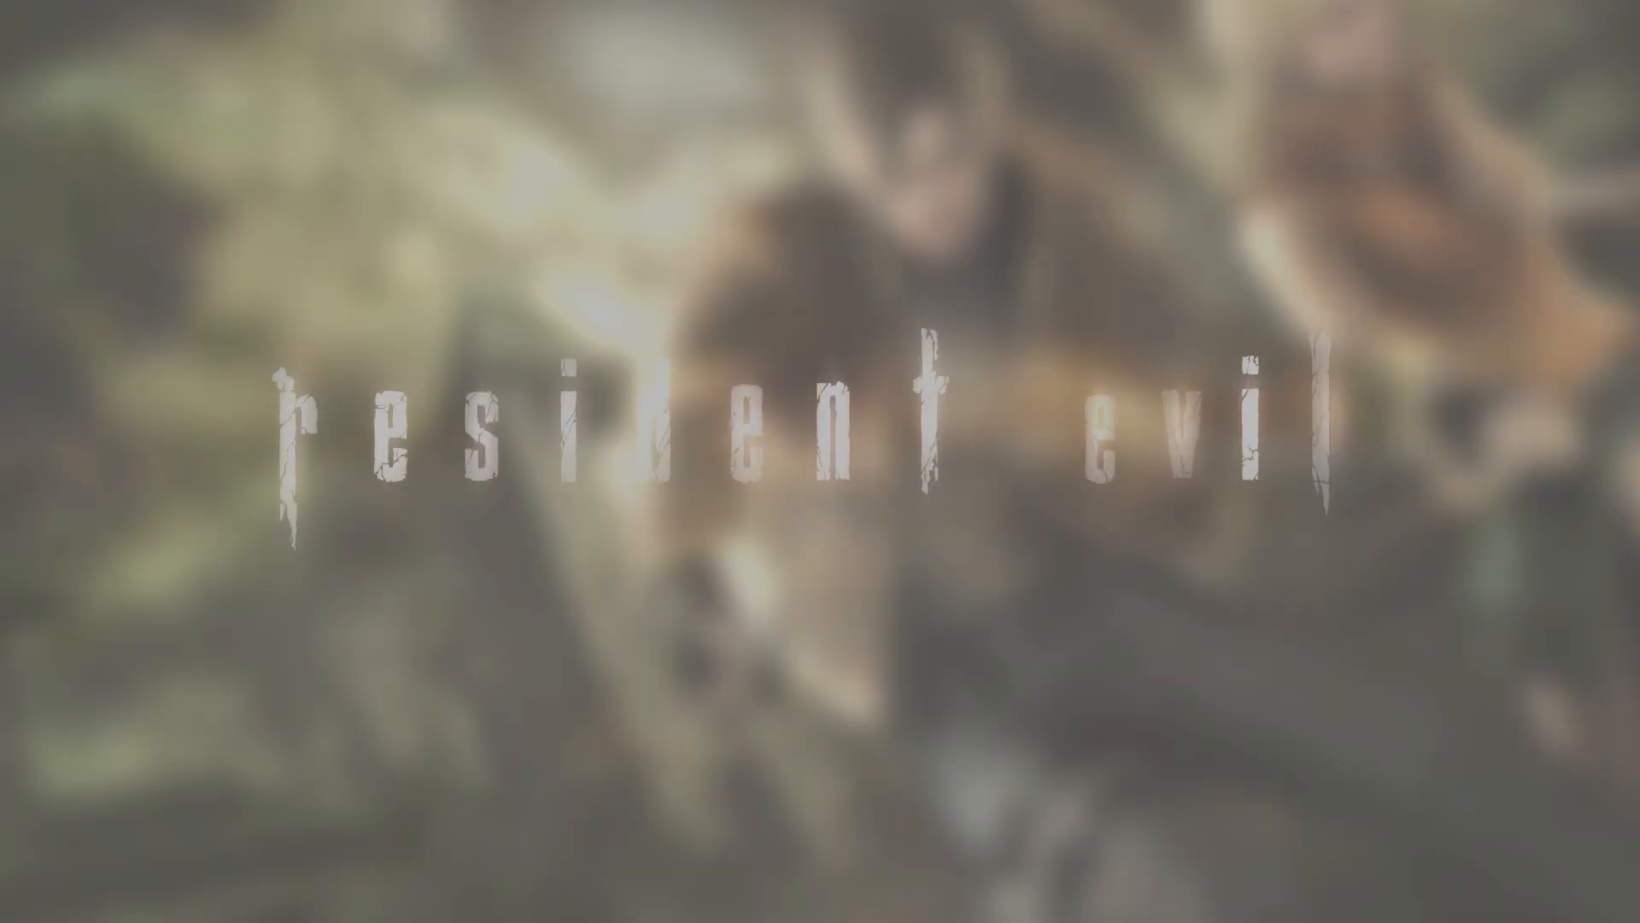
pyautogui.press('Home')
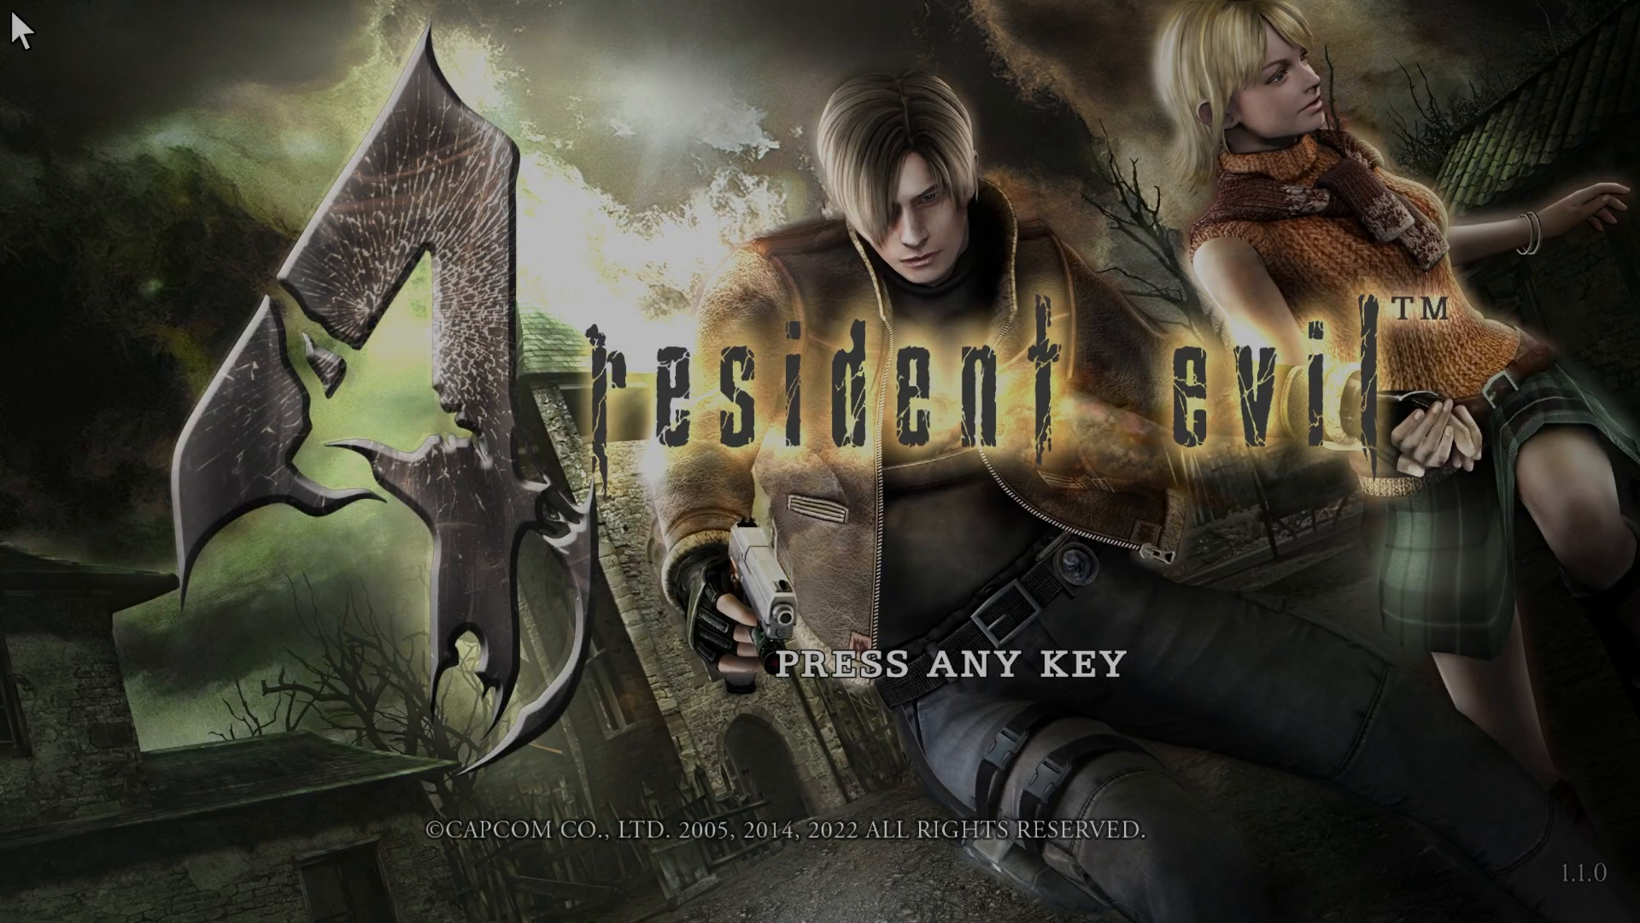
pyautogui.click(747, 413)
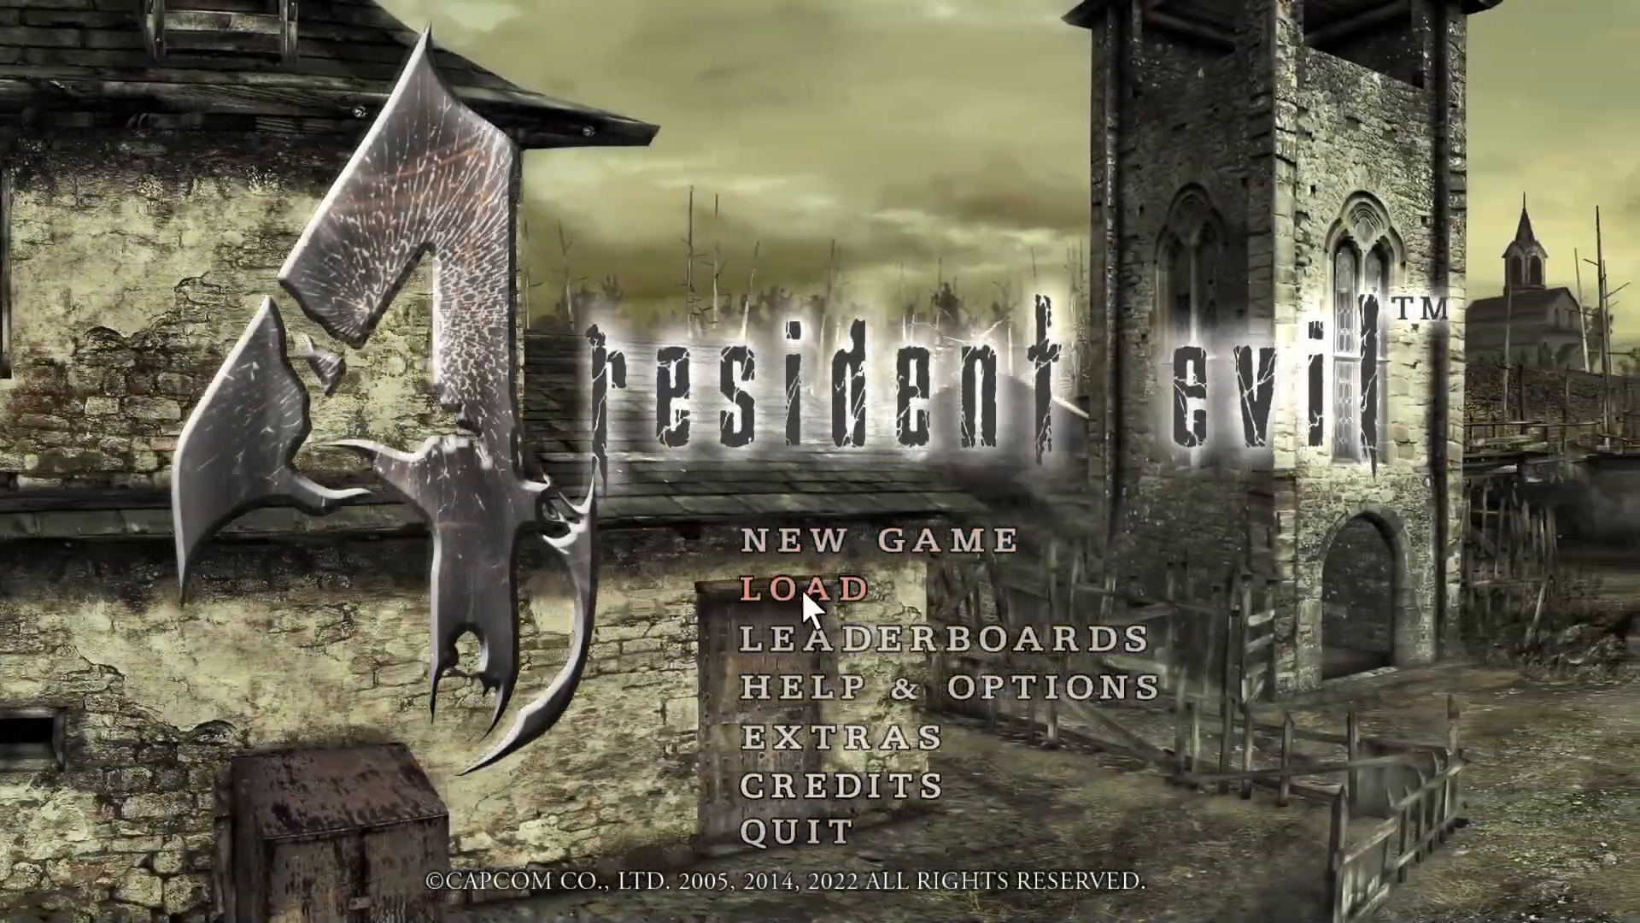
# Load a saved game with the Special 1 costume and enter gameplay
pyautogui.click(801, 586)
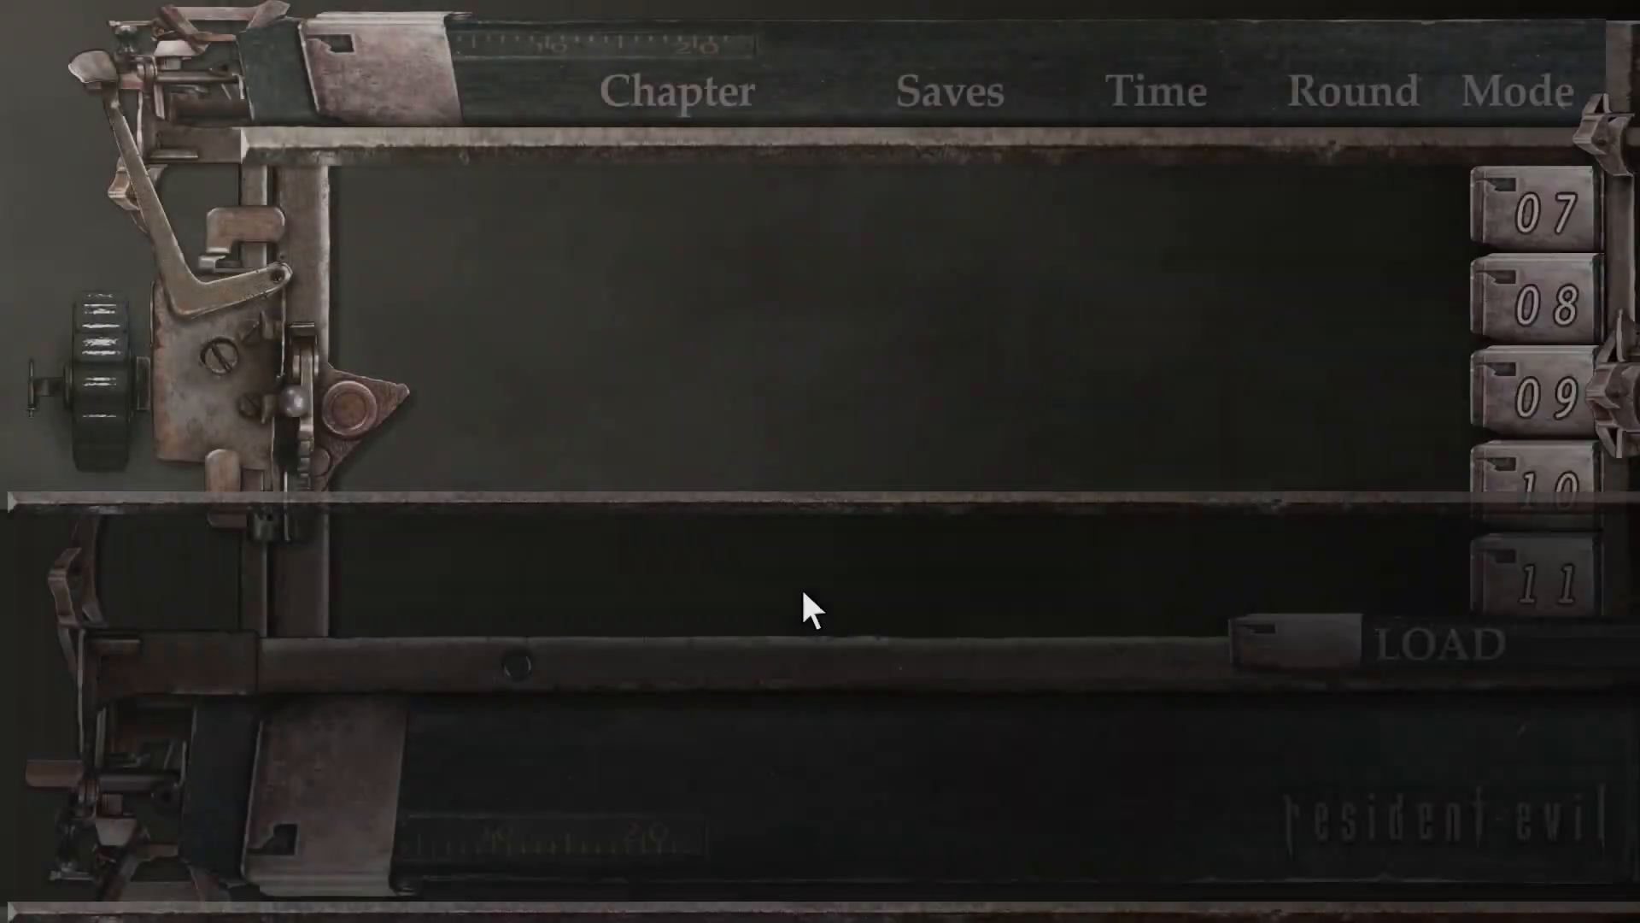
pyautogui.press('Return')
pyautogui.press('Left')
pyautogui.press('Return')
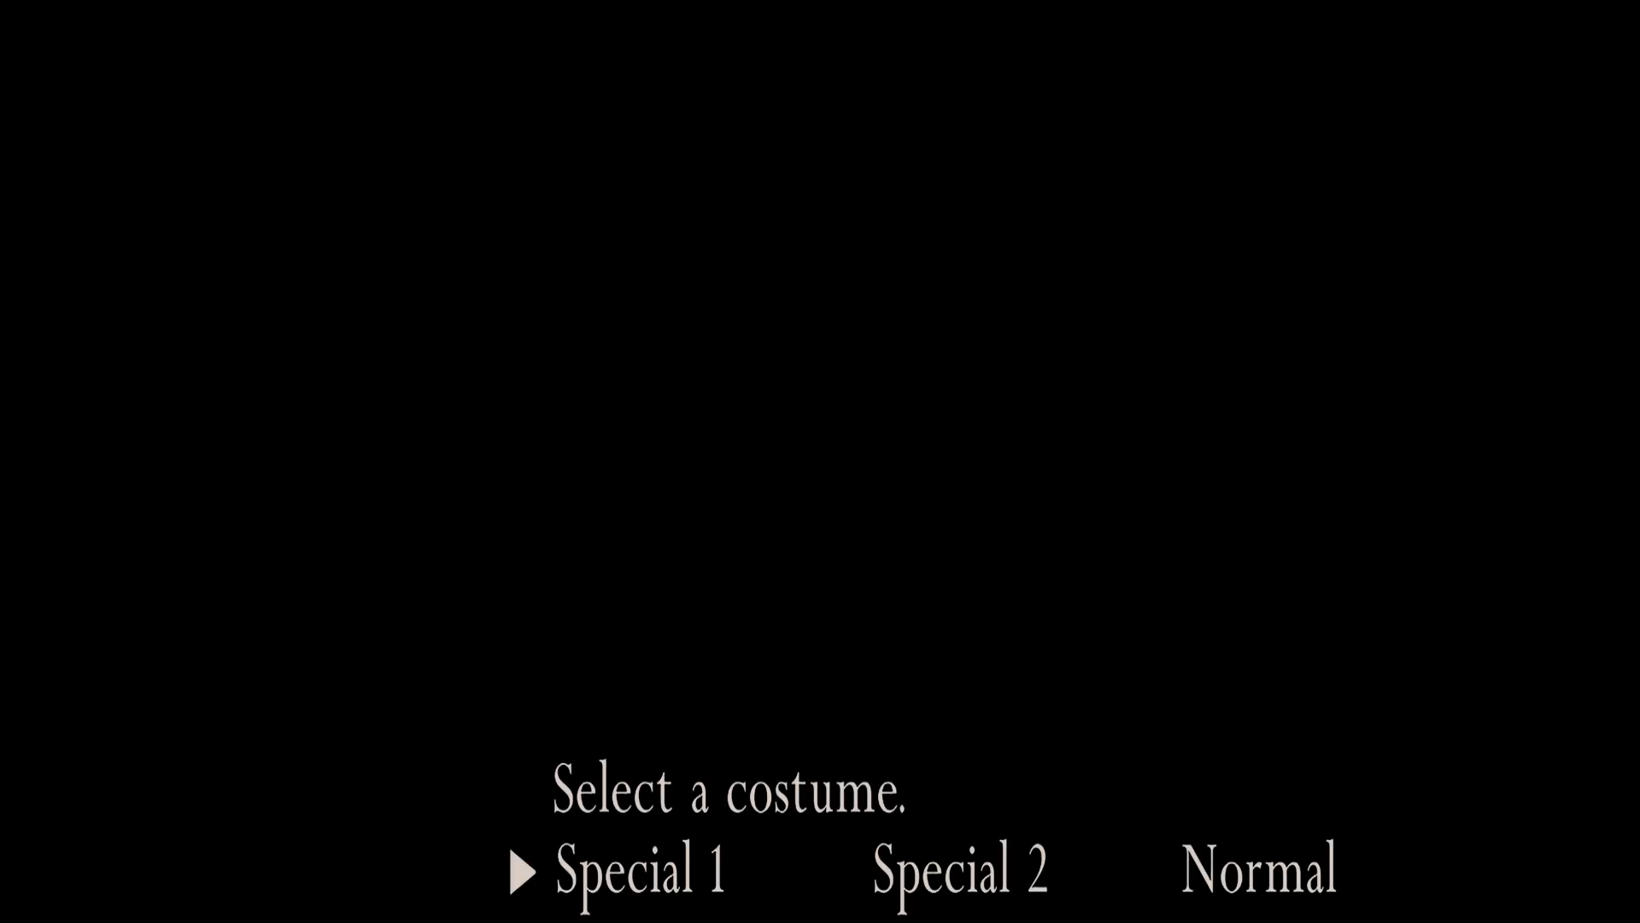
pyautogui.press('Return')
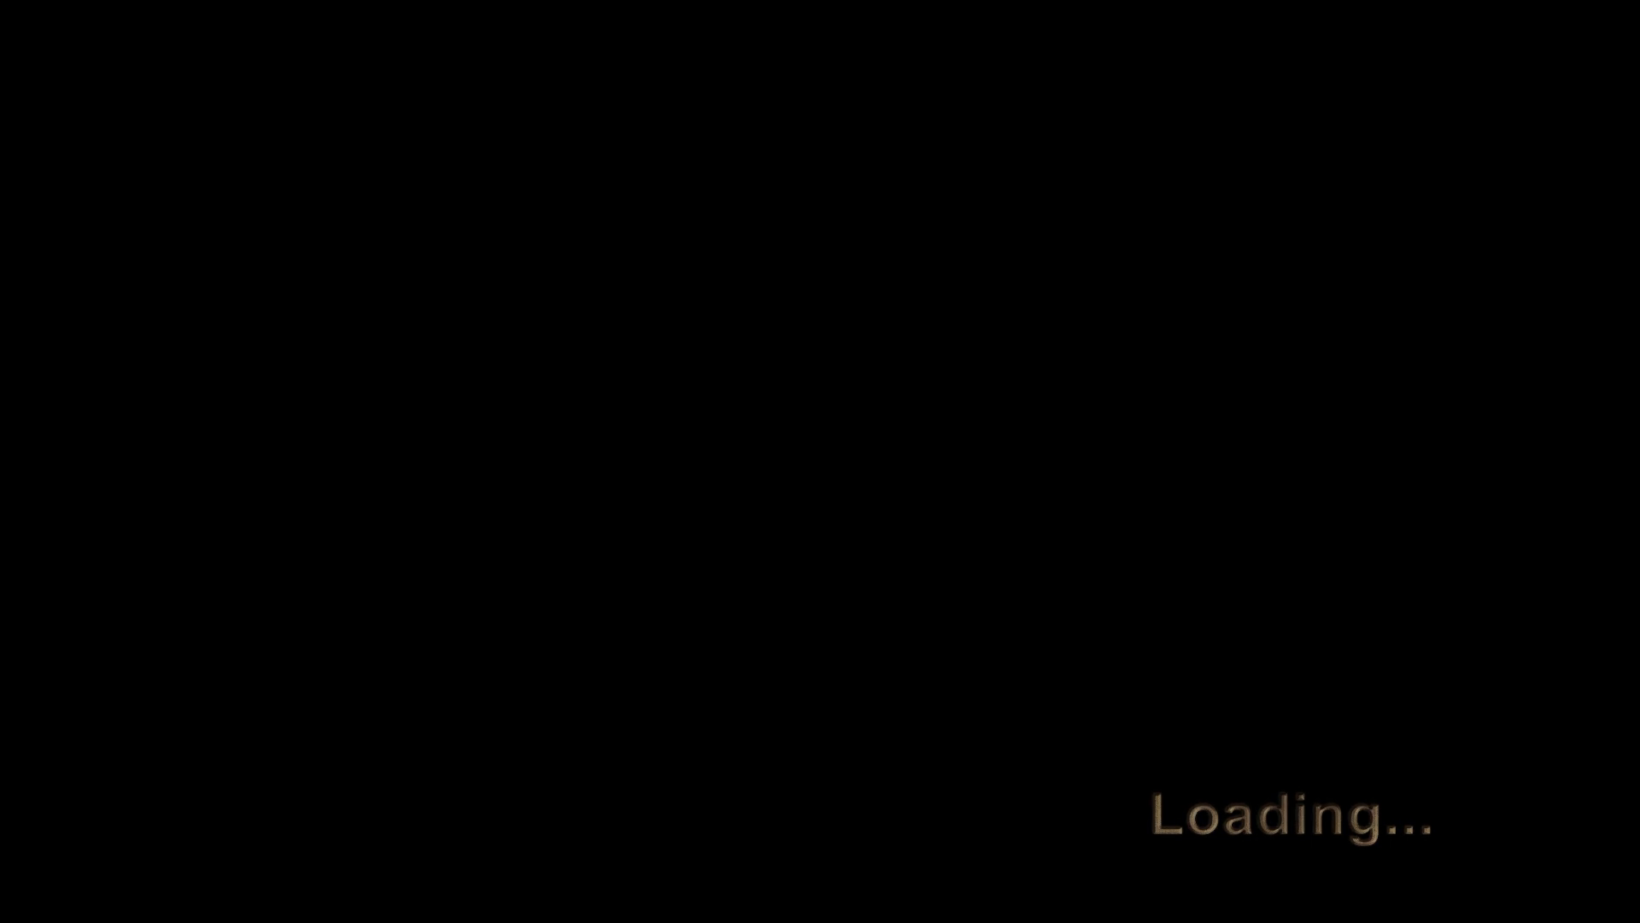
pyautogui.press('w')
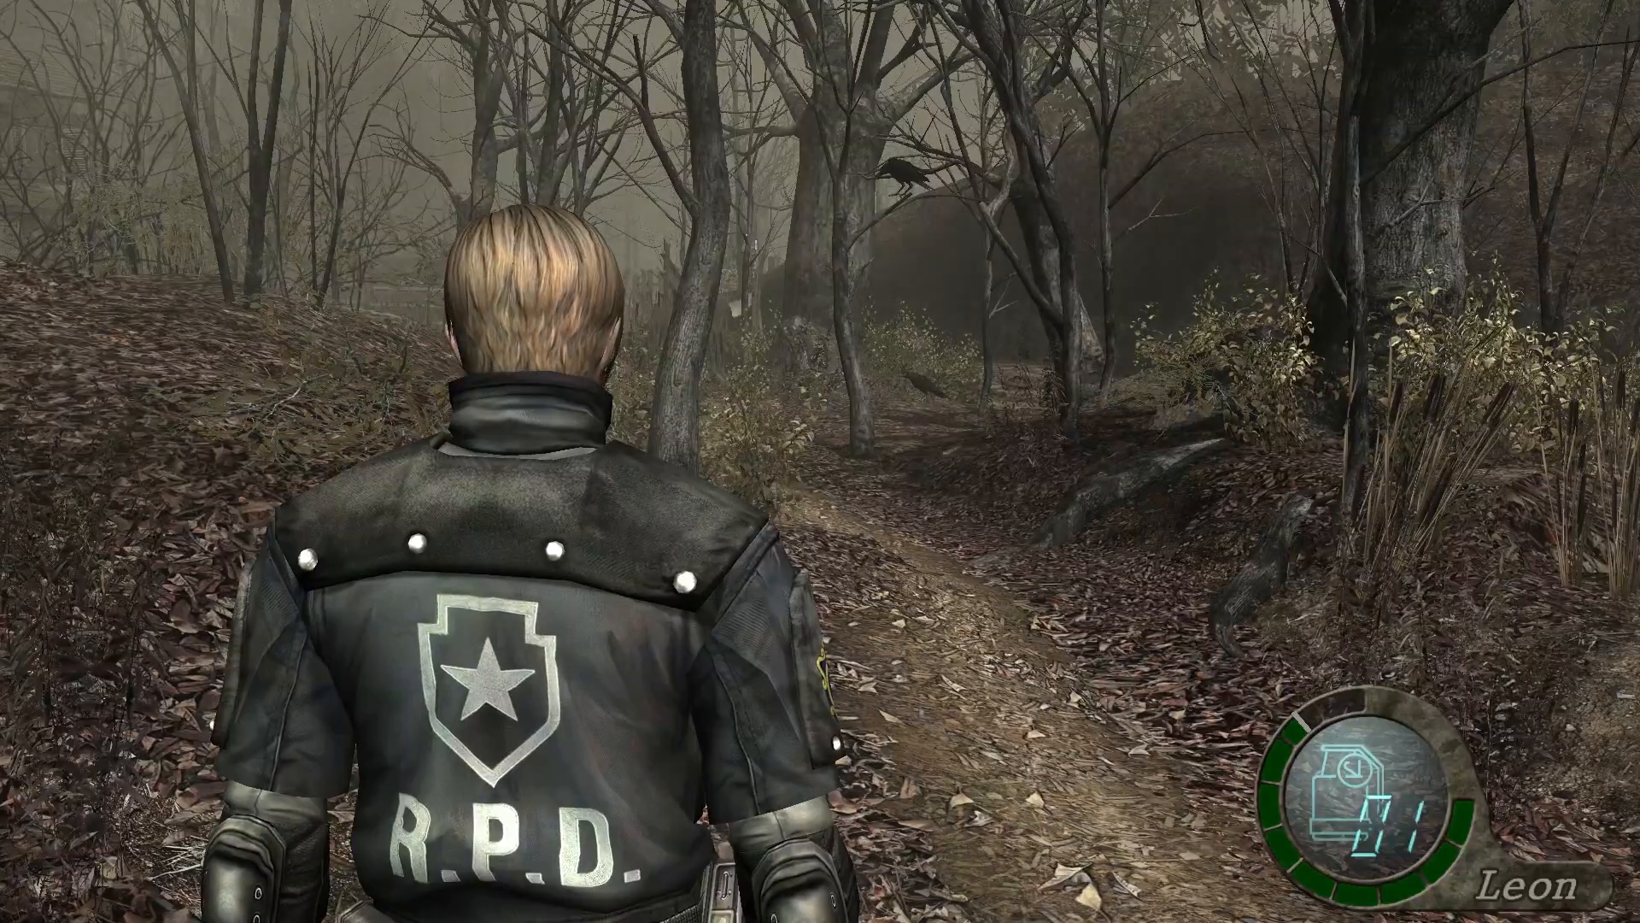
# Enable FOVAdditional in re4_tweaks with a value of 50, save it and try the wider view by running along the forest path
pyautogui.press('F1')
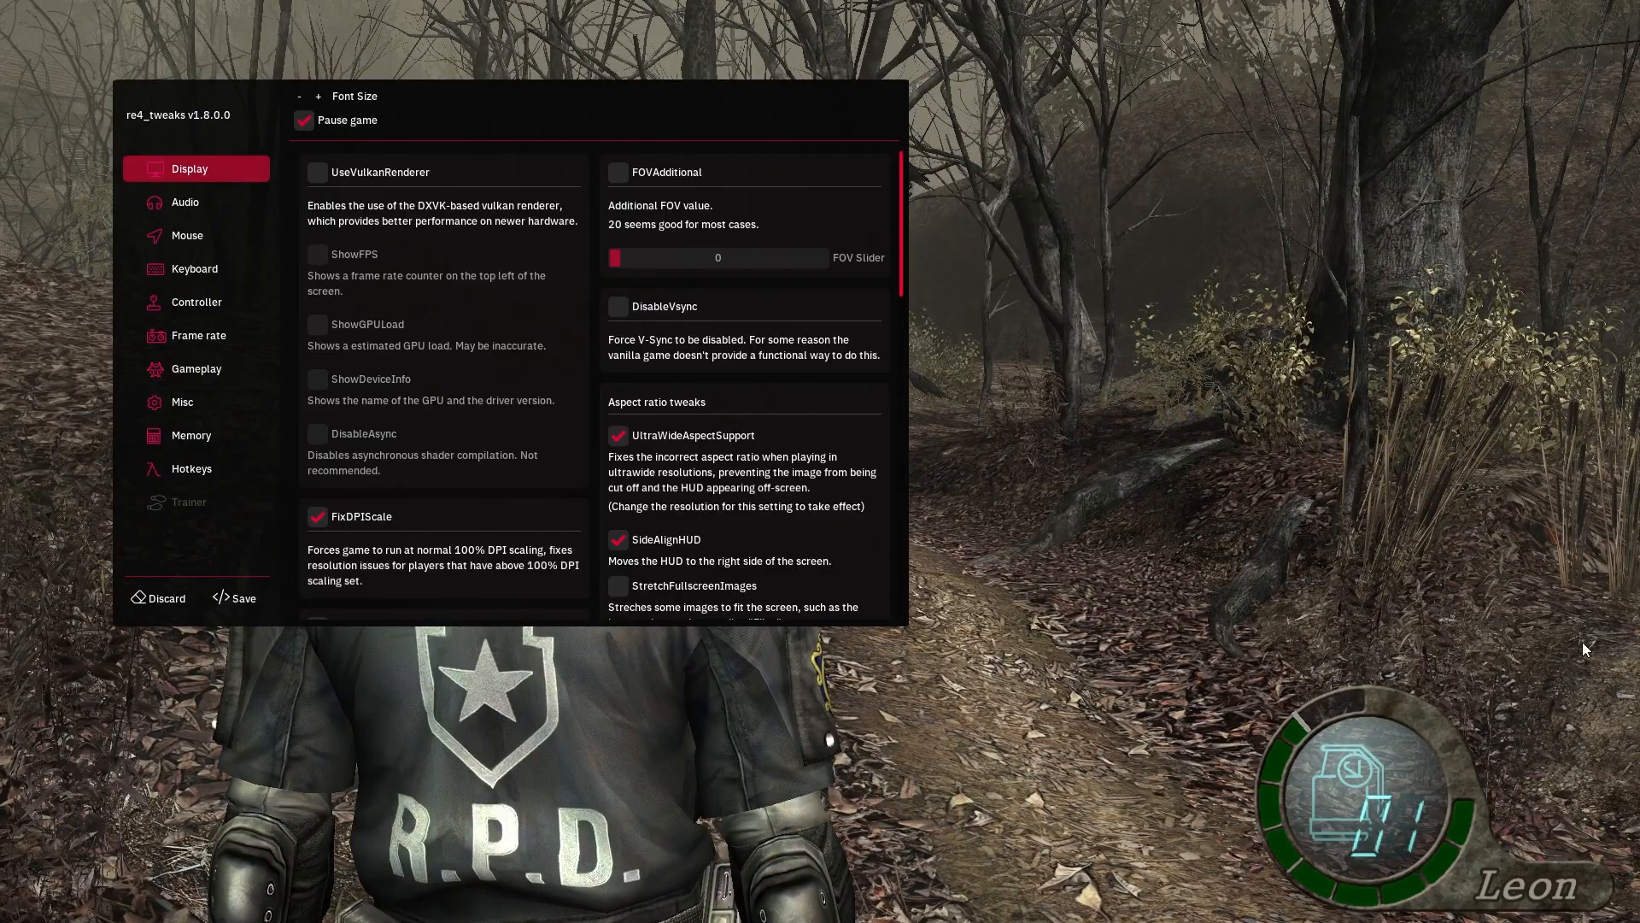
pyautogui.click(628, 176)
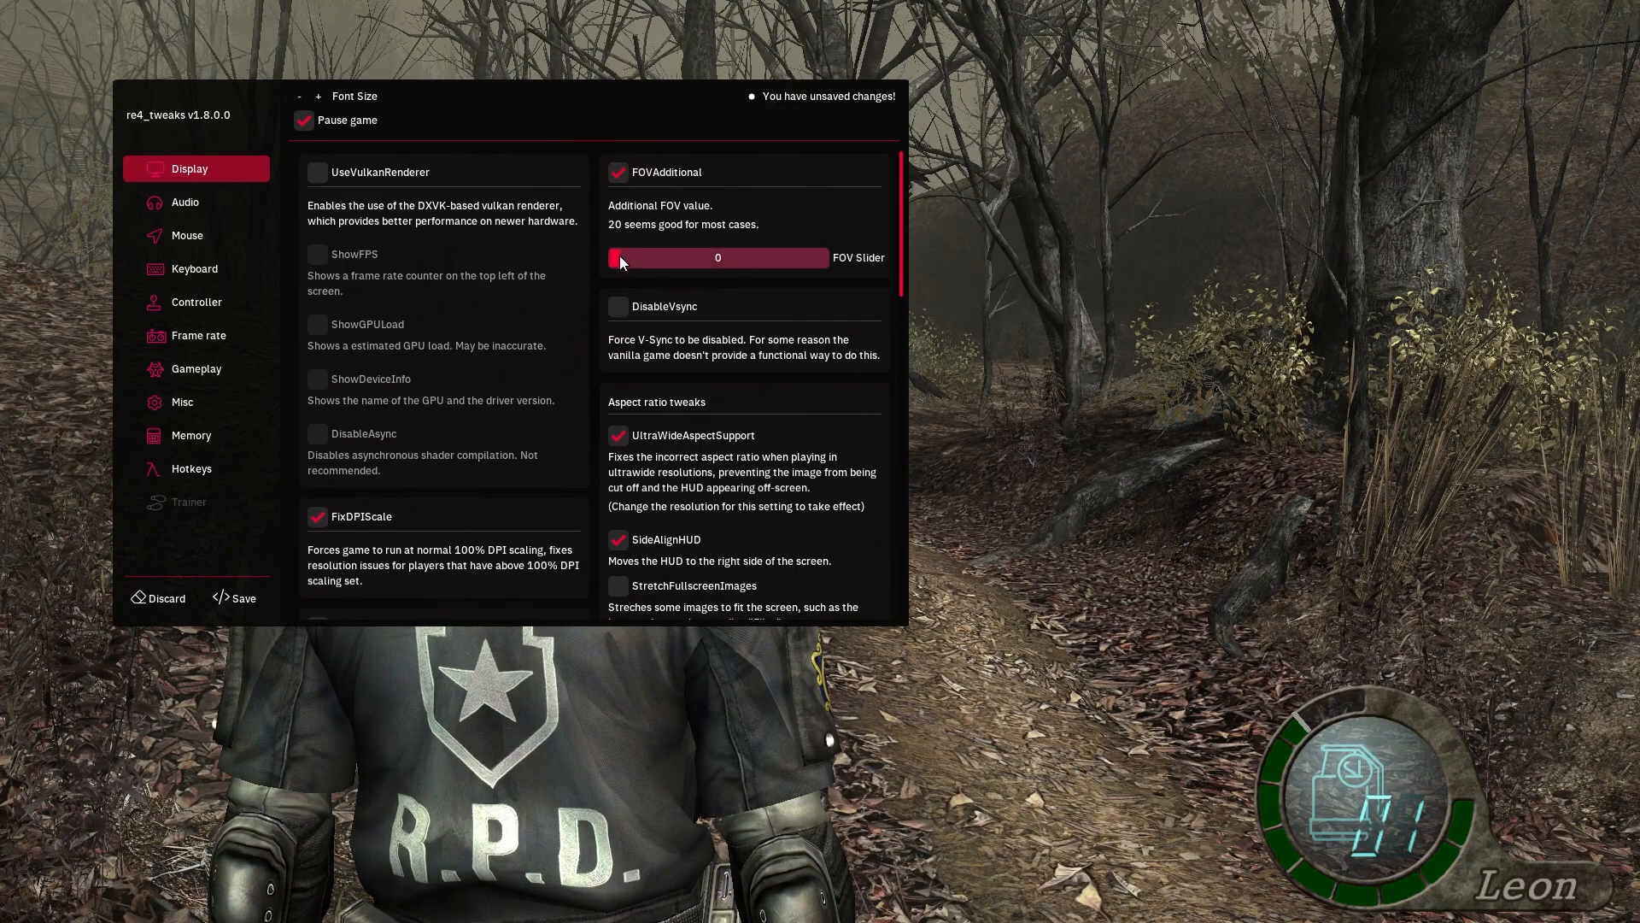
pyautogui.moveTo(619, 254); pyautogui.dragTo(827, 273)
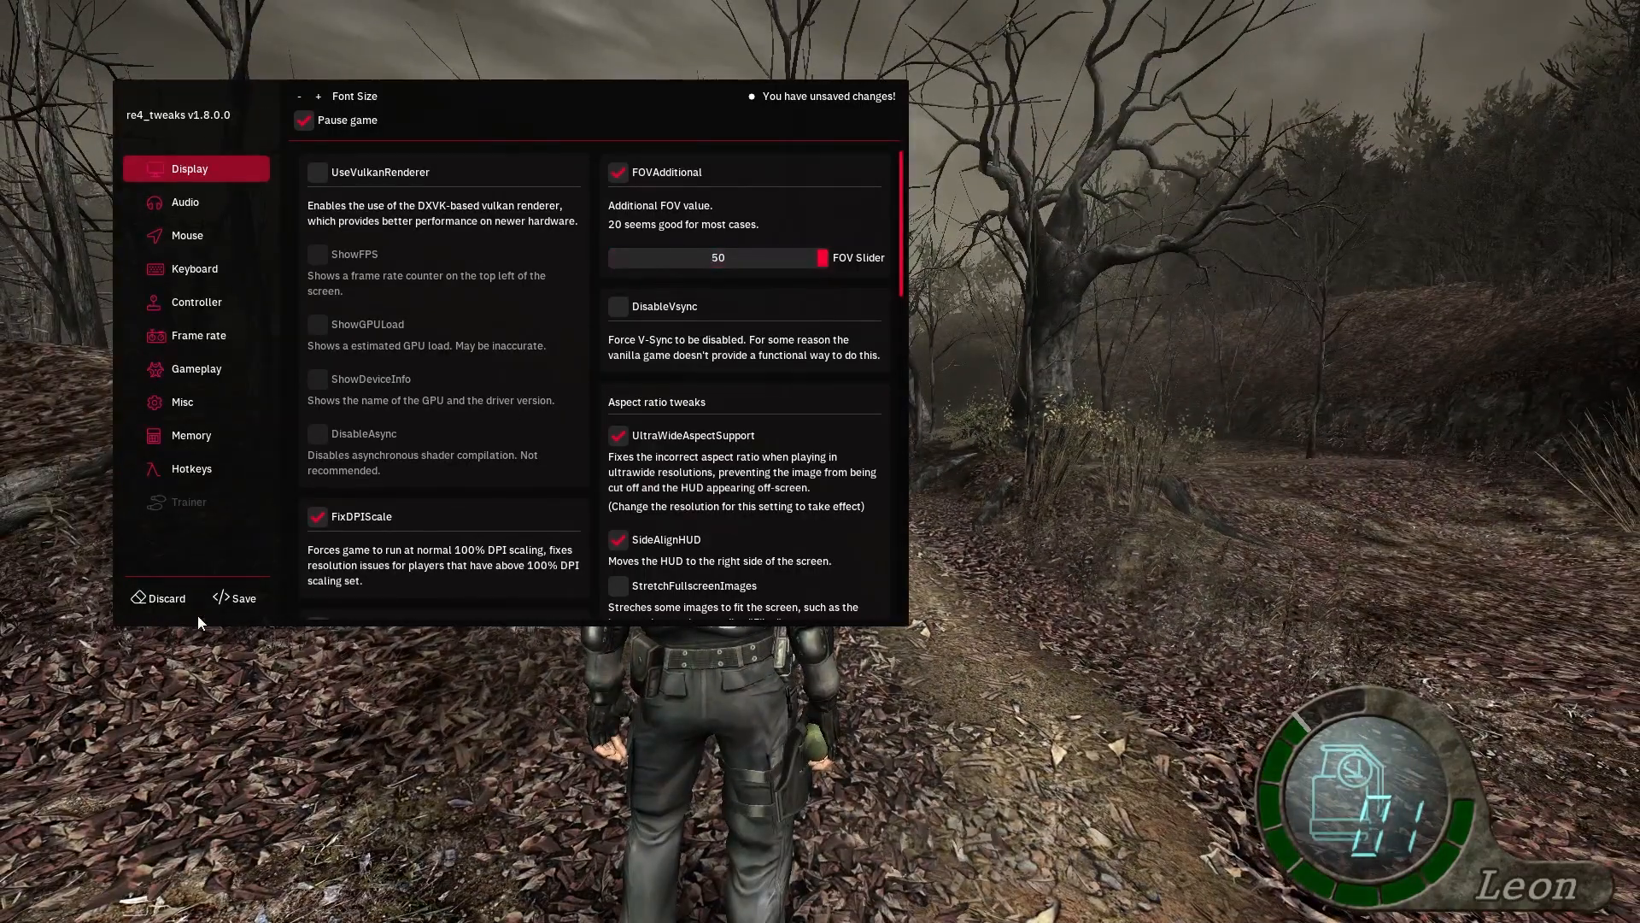
pyautogui.click(266, 598)
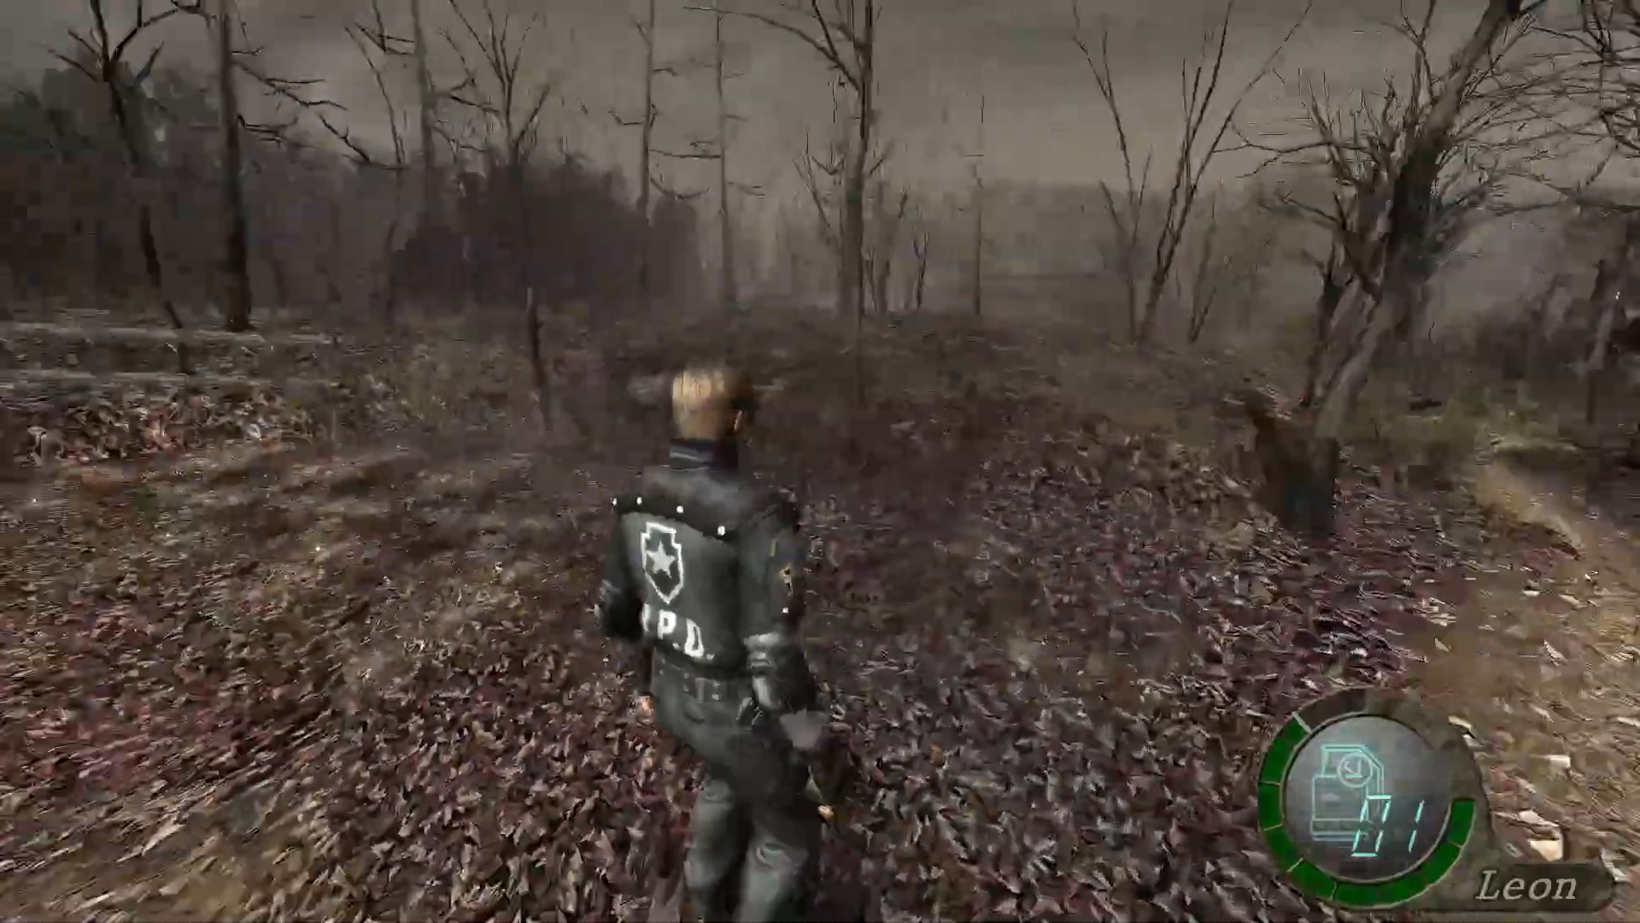
pyautogui.hotkey('shift', 'w')
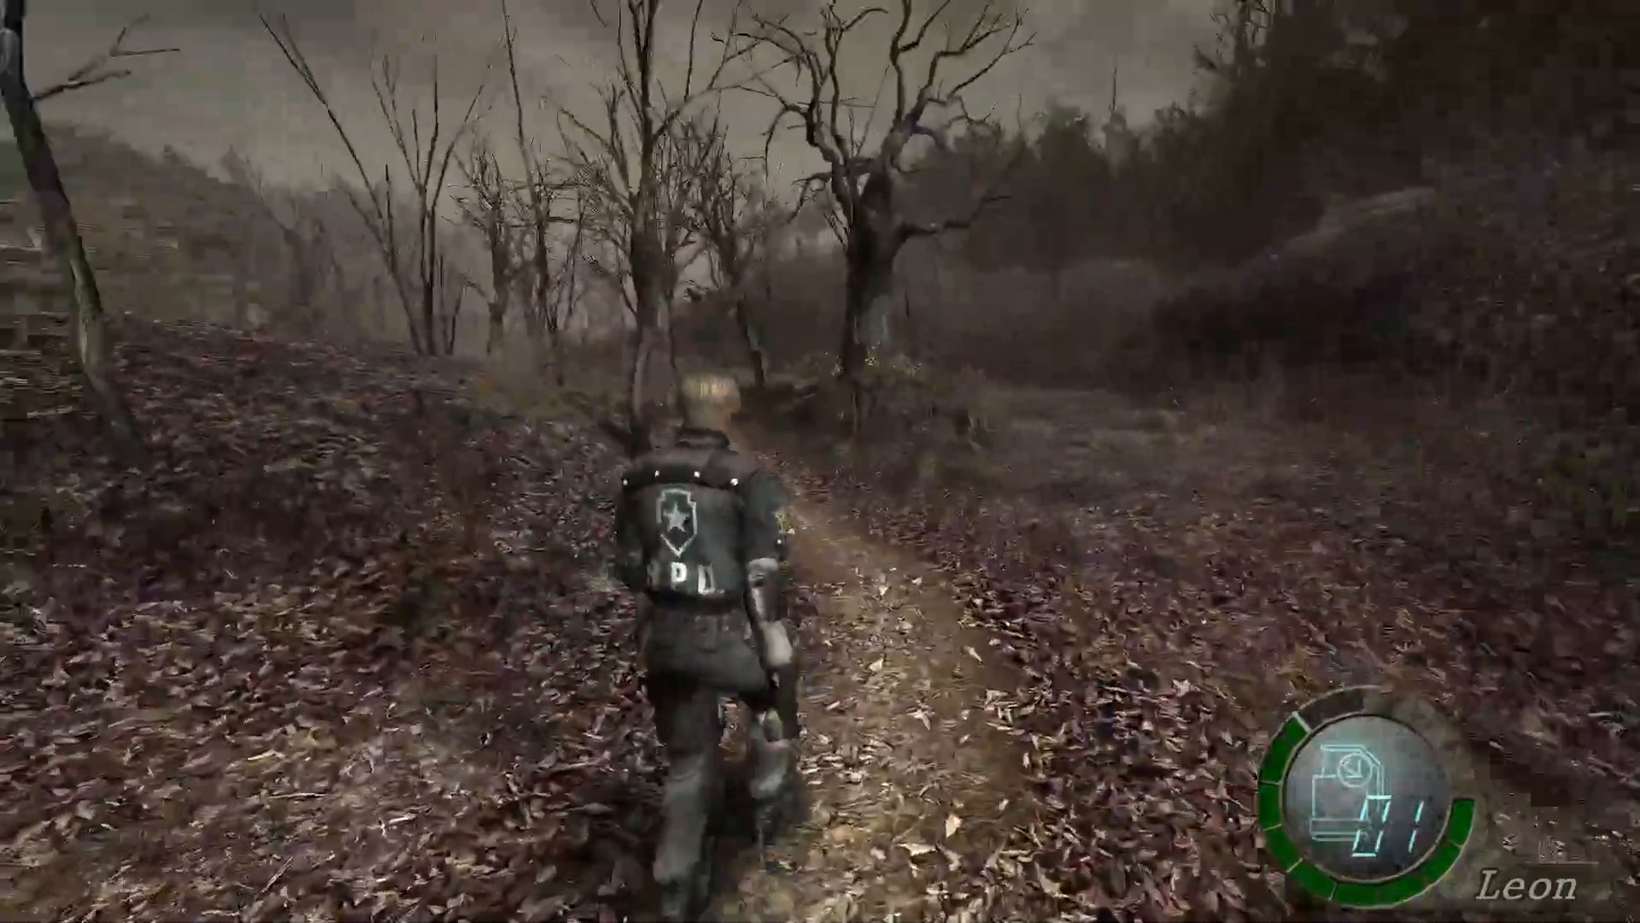
pyautogui.hotkey('shift', 'w')
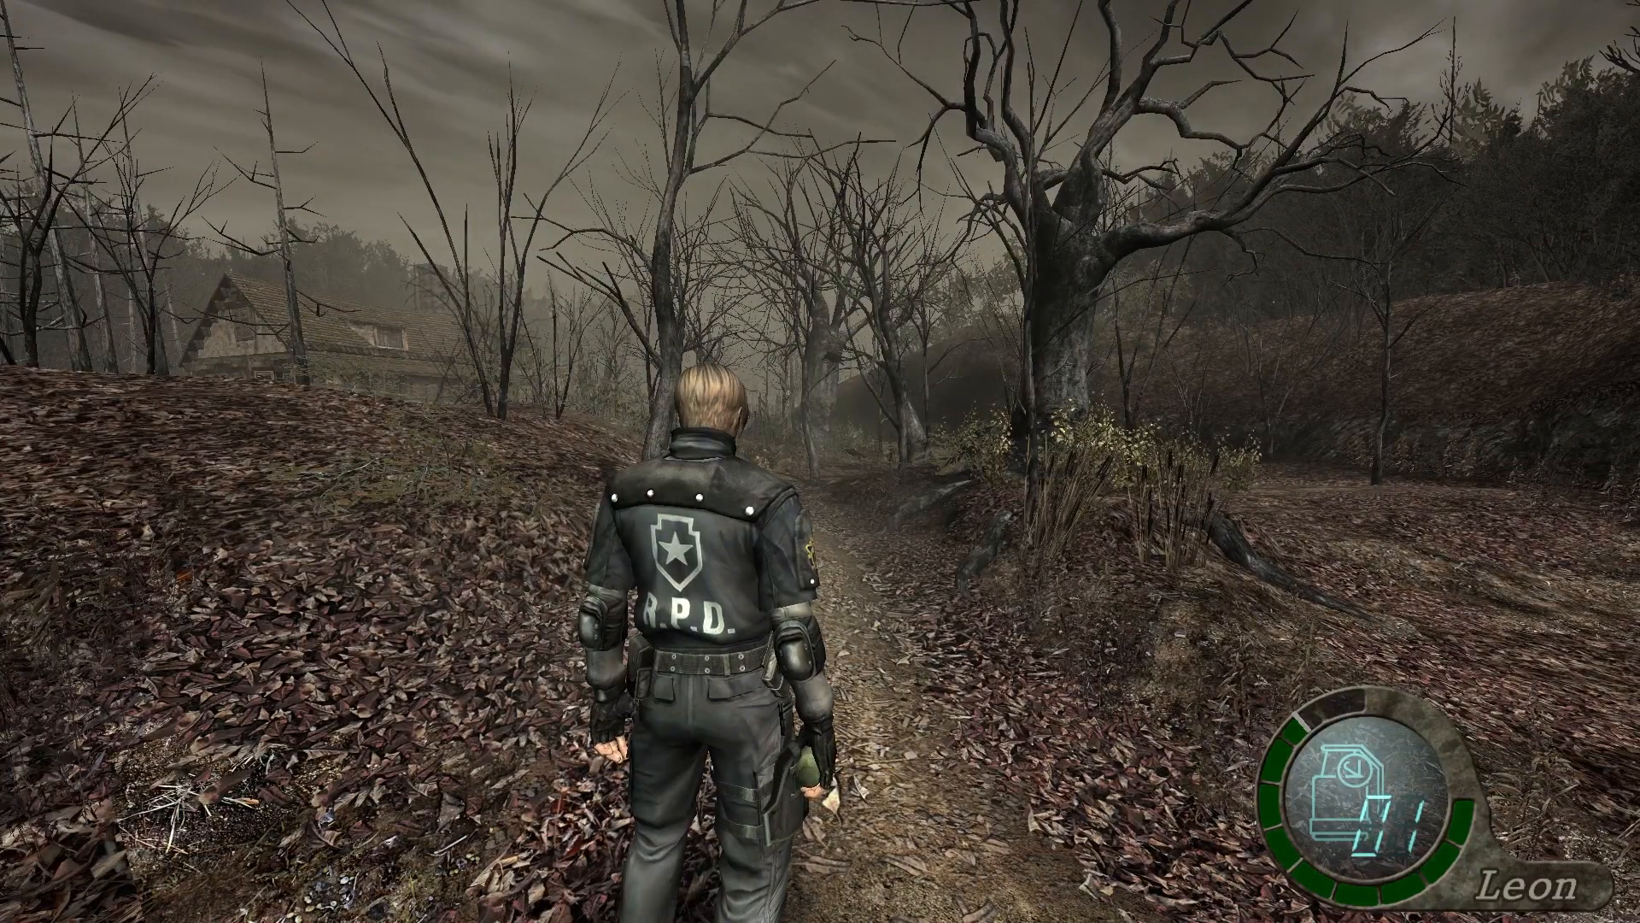
# Open the ReShade overlay, place and widen it beside the character, and open the global preprocessor definitions
pyautogui.press('Home')
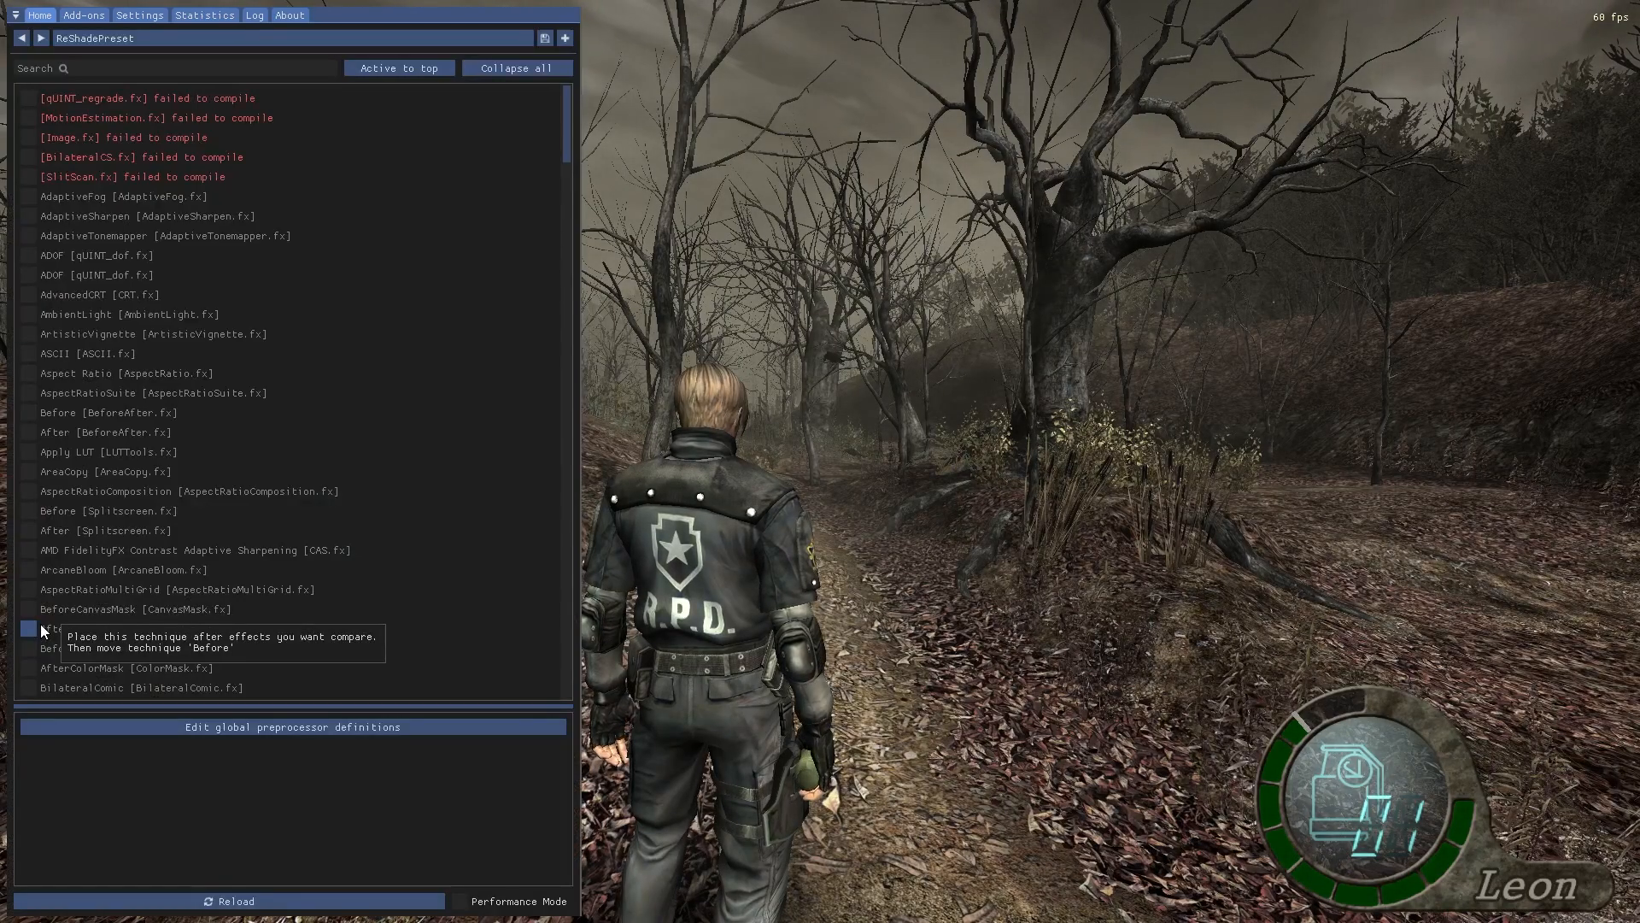
pyautogui.moveTo(475, 12); pyautogui.dragTo(1411, 54)
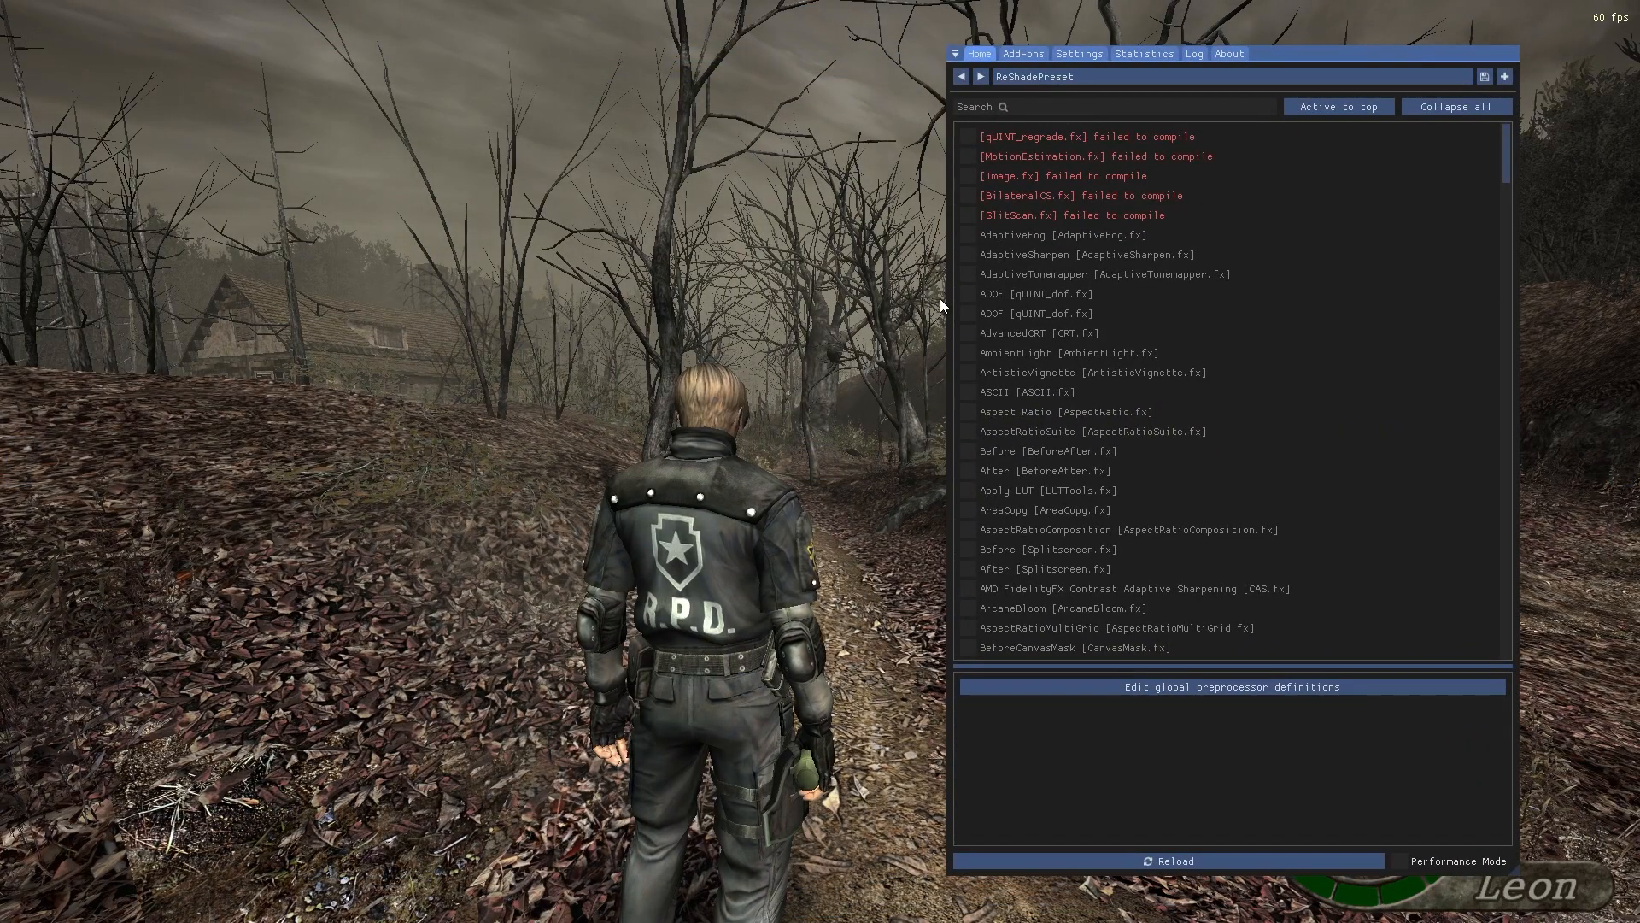
pyautogui.moveTo(948, 295); pyautogui.dragTo(817, 302)
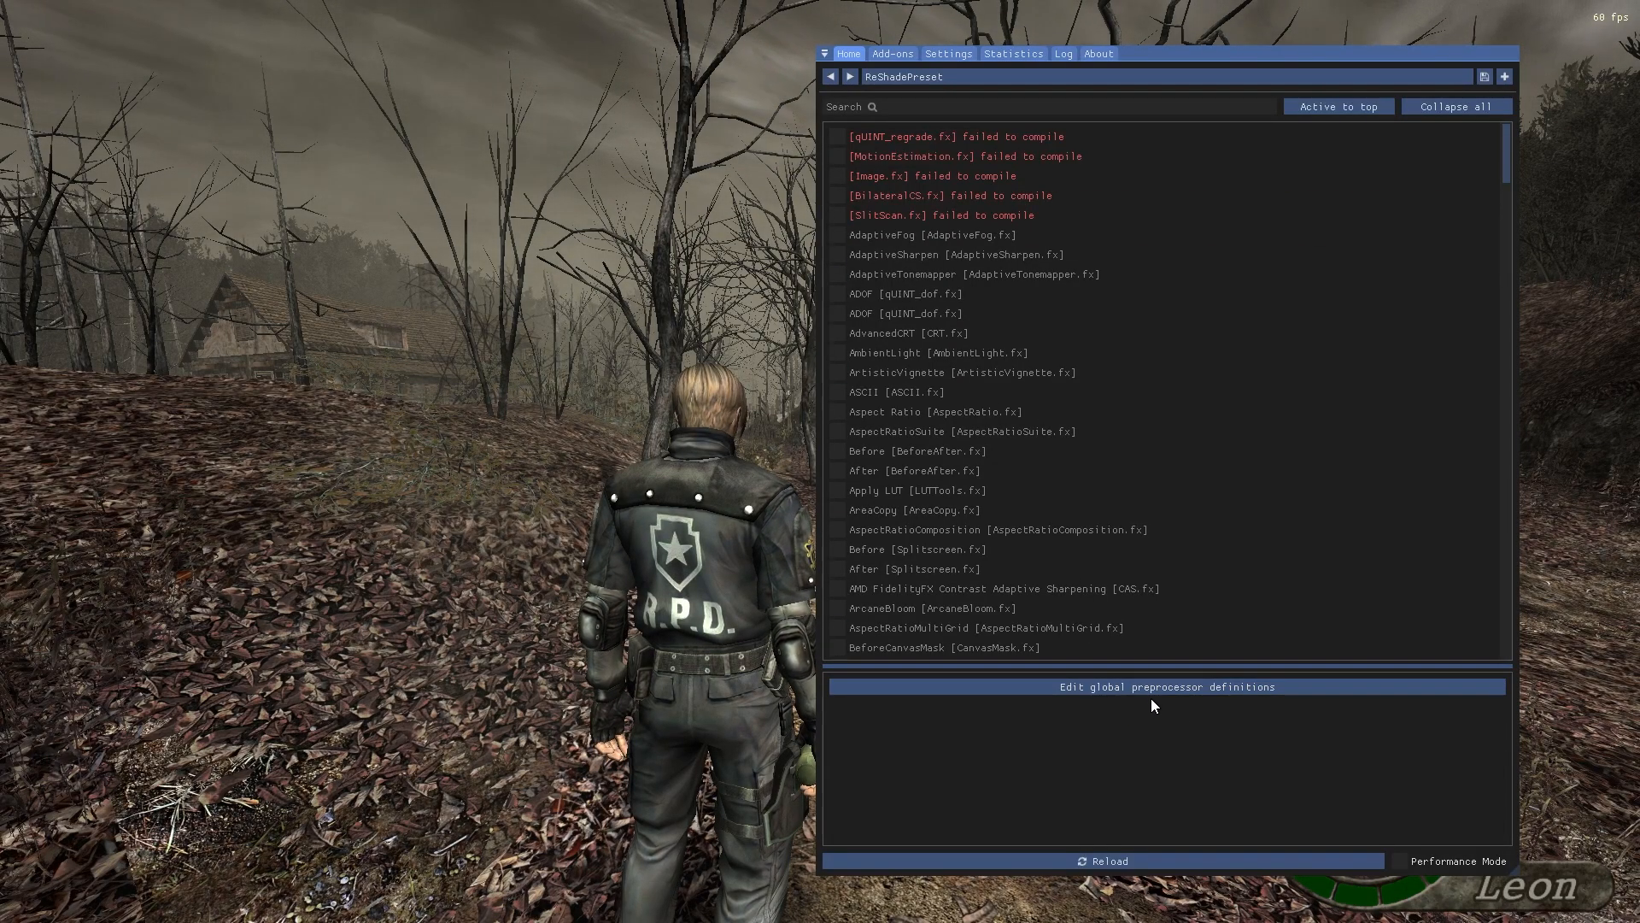
pyautogui.click(1171, 690)
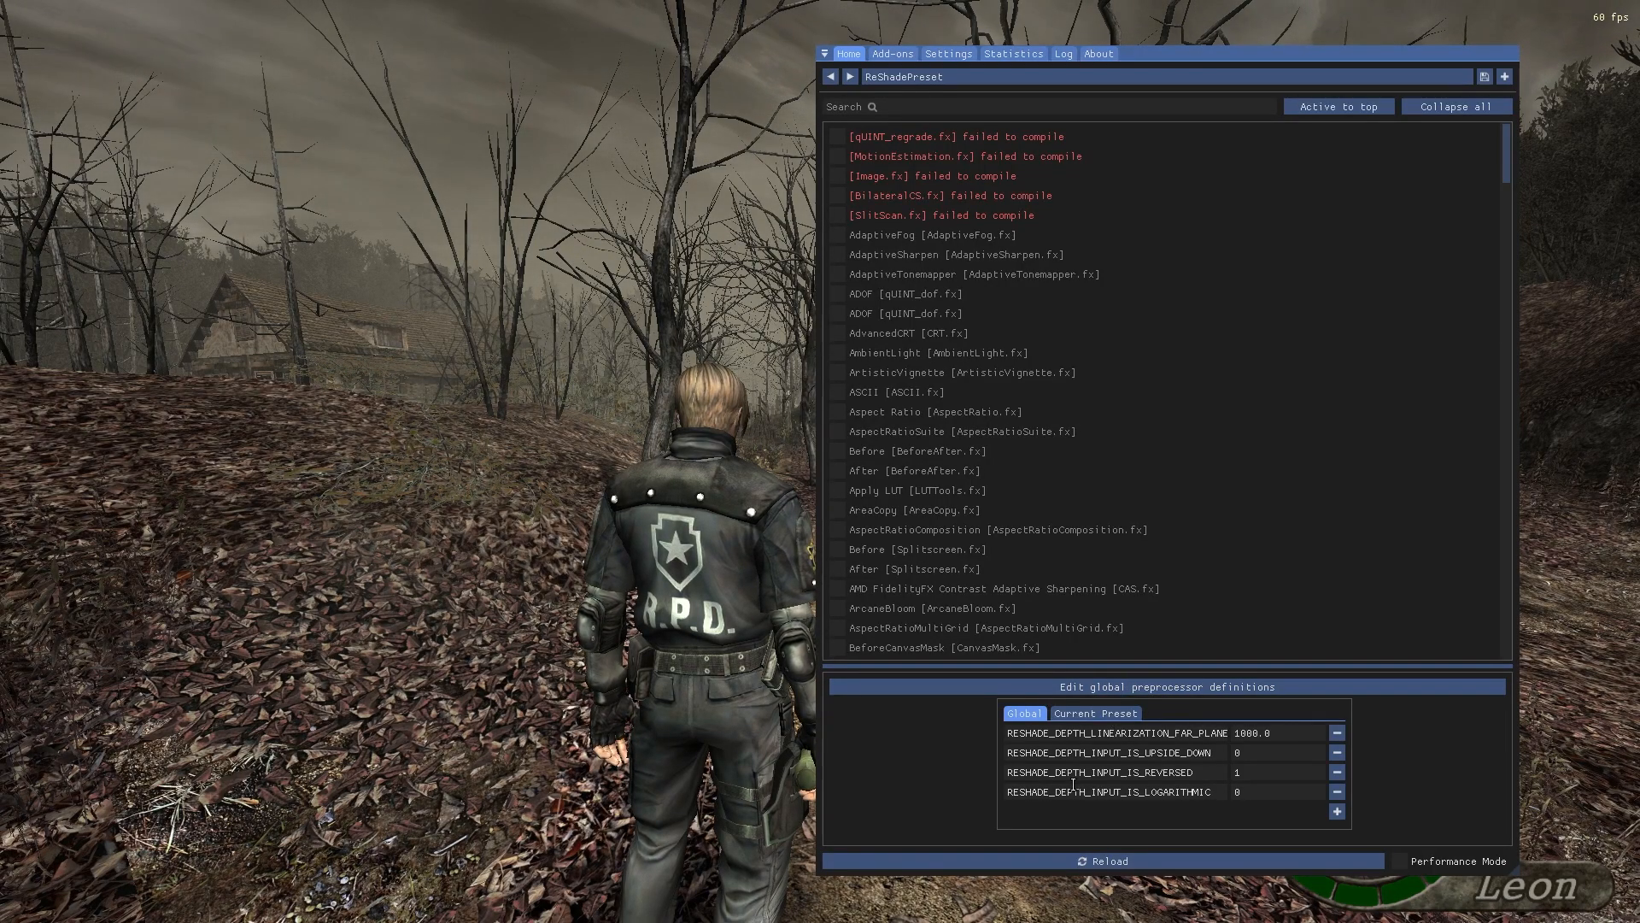
# Set the global definition RESHADE_DEPTH_INPUT_IS_REVERSED to 0 and apply it
pyautogui.click(1248, 773)
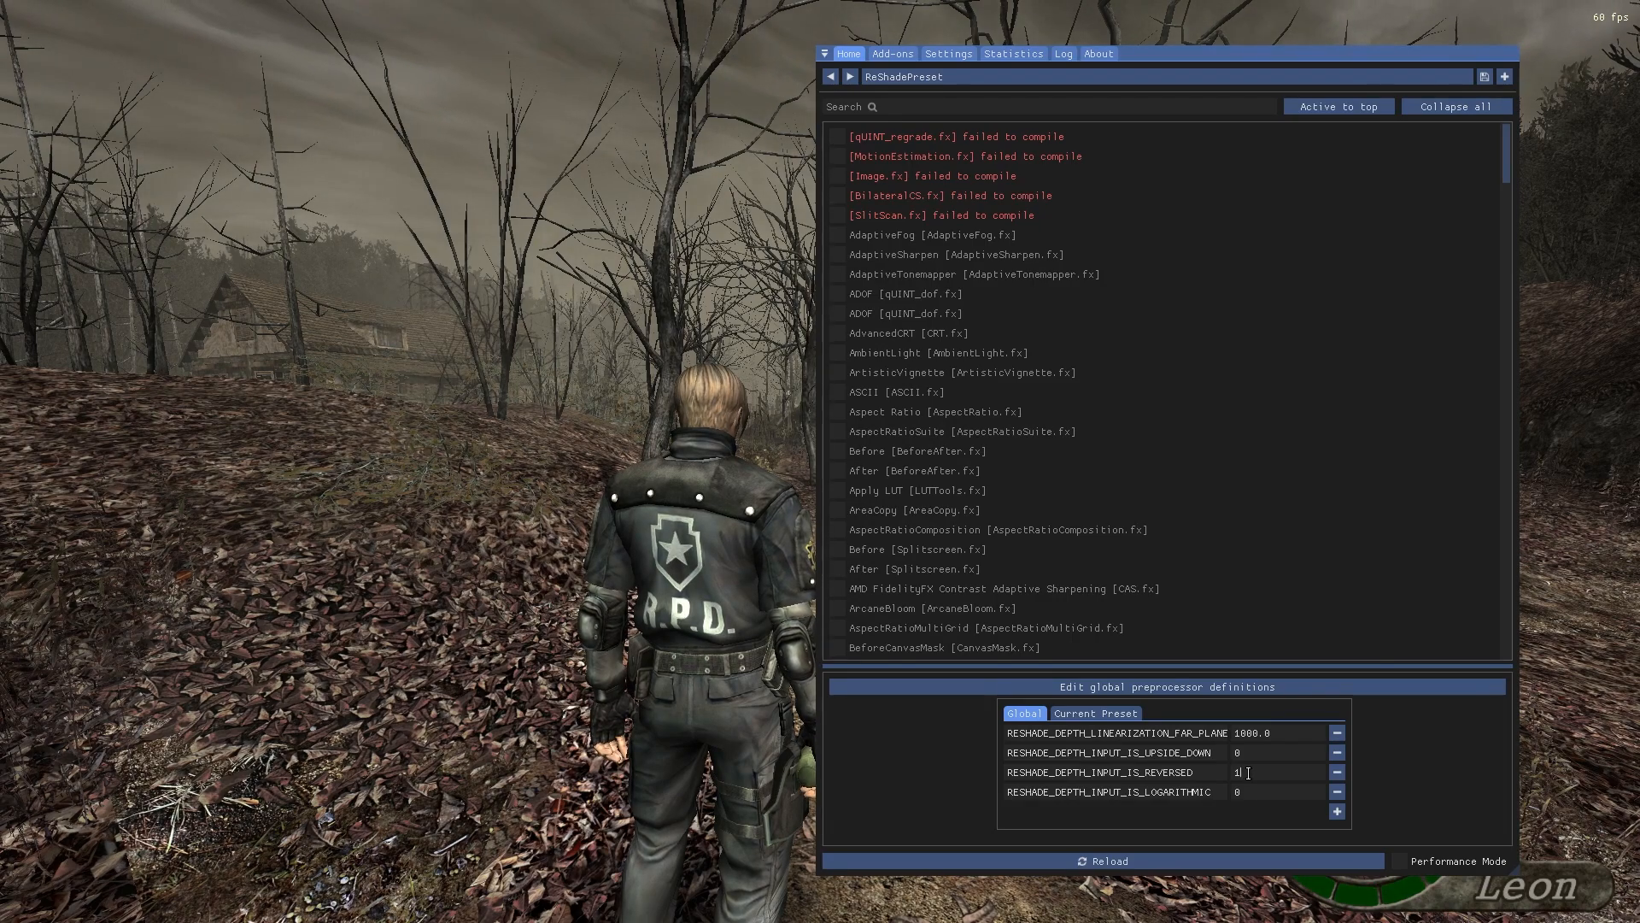
pyautogui.press('BackSpace')
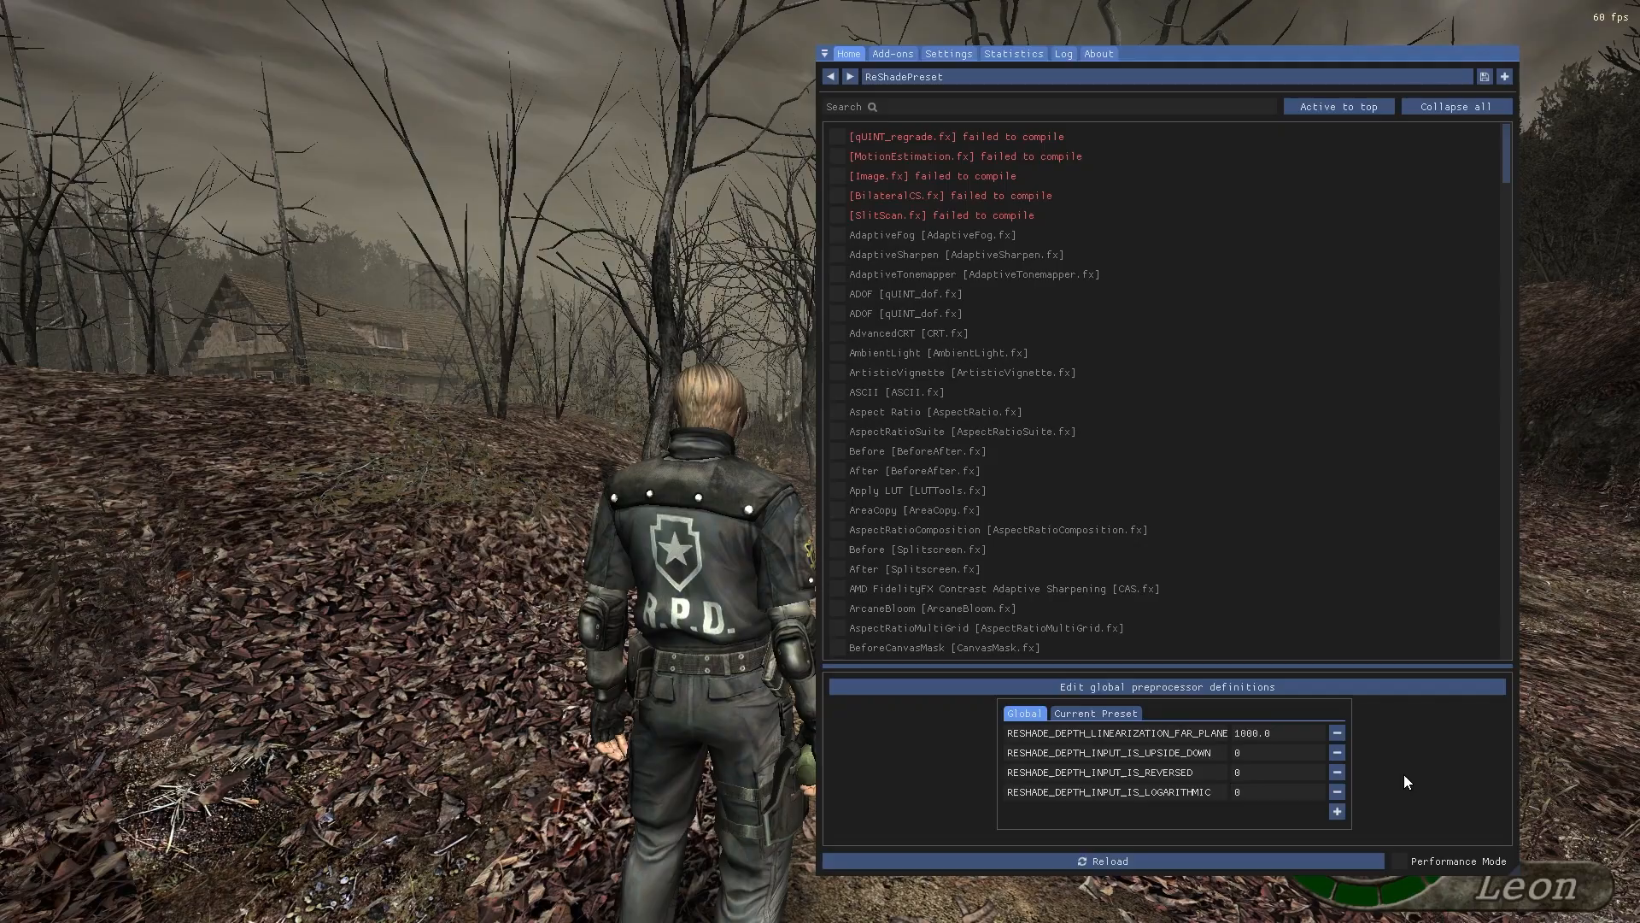
pyautogui.press('Return')
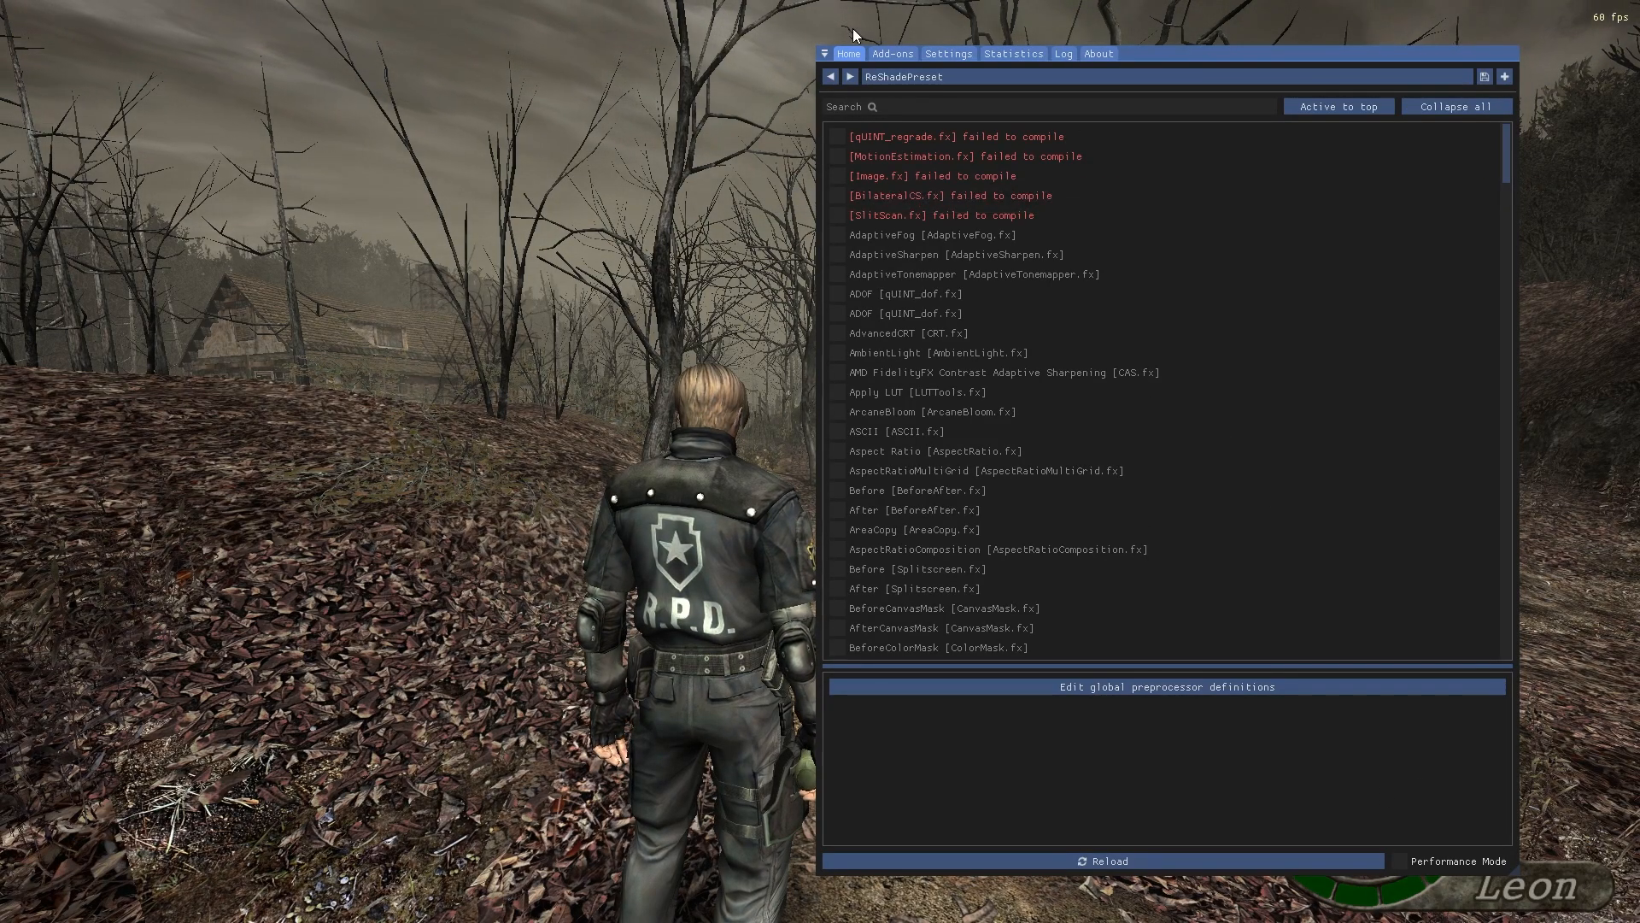
# Enable copying the depth buffer before clear operations in the Generic Depth add-on, and return to the effects list
pyautogui.click(893, 58)
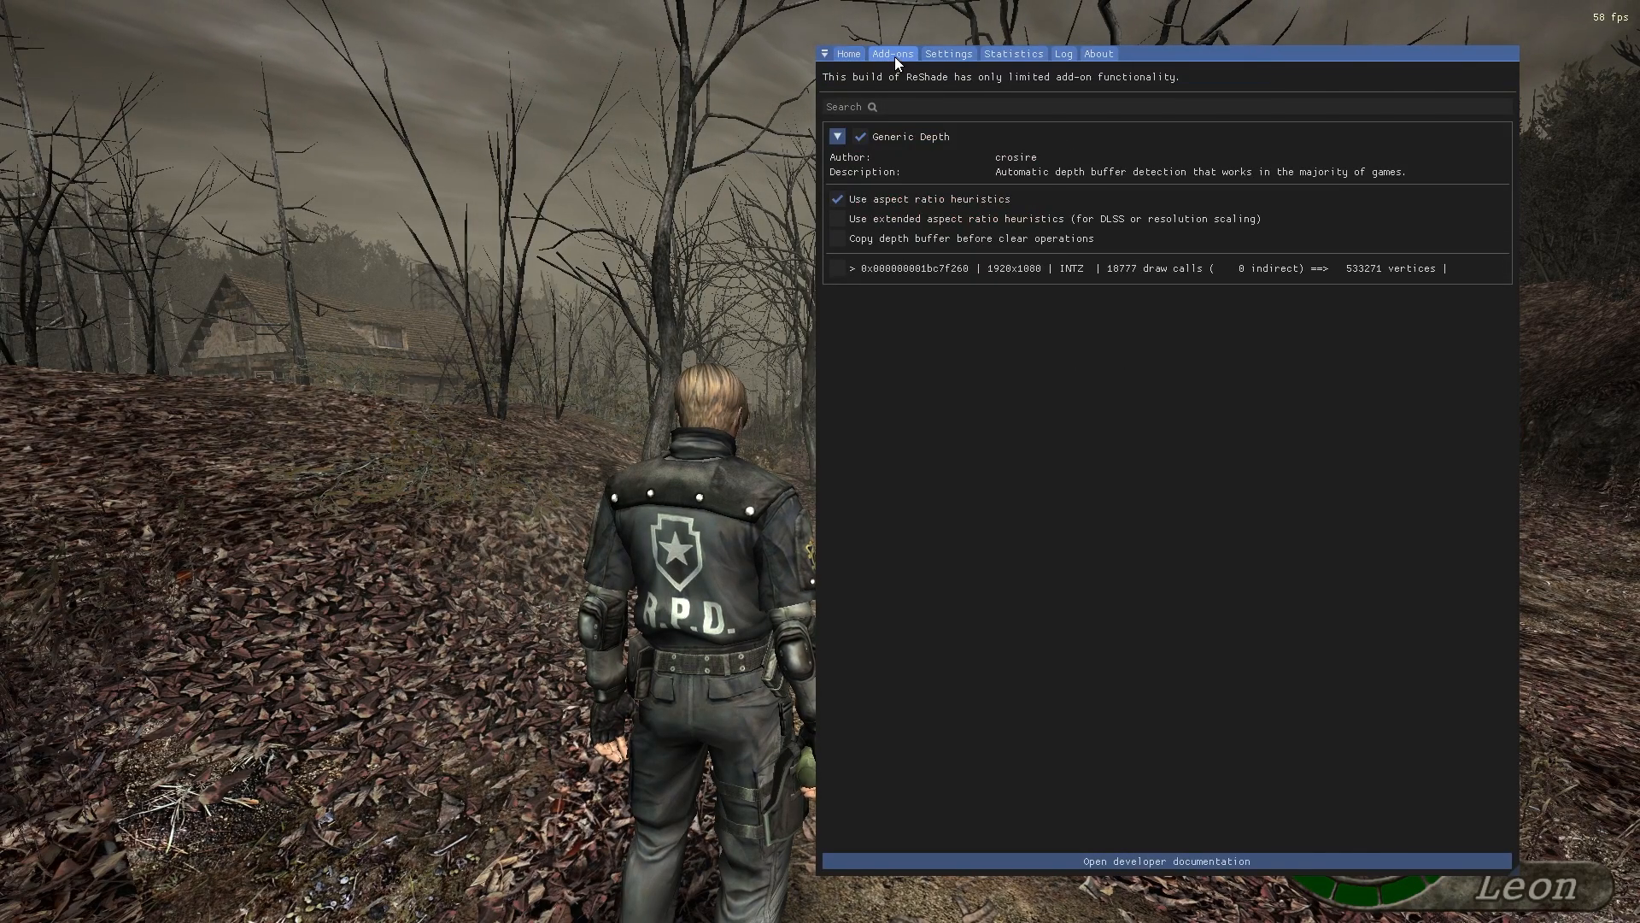
pyautogui.click(843, 241)
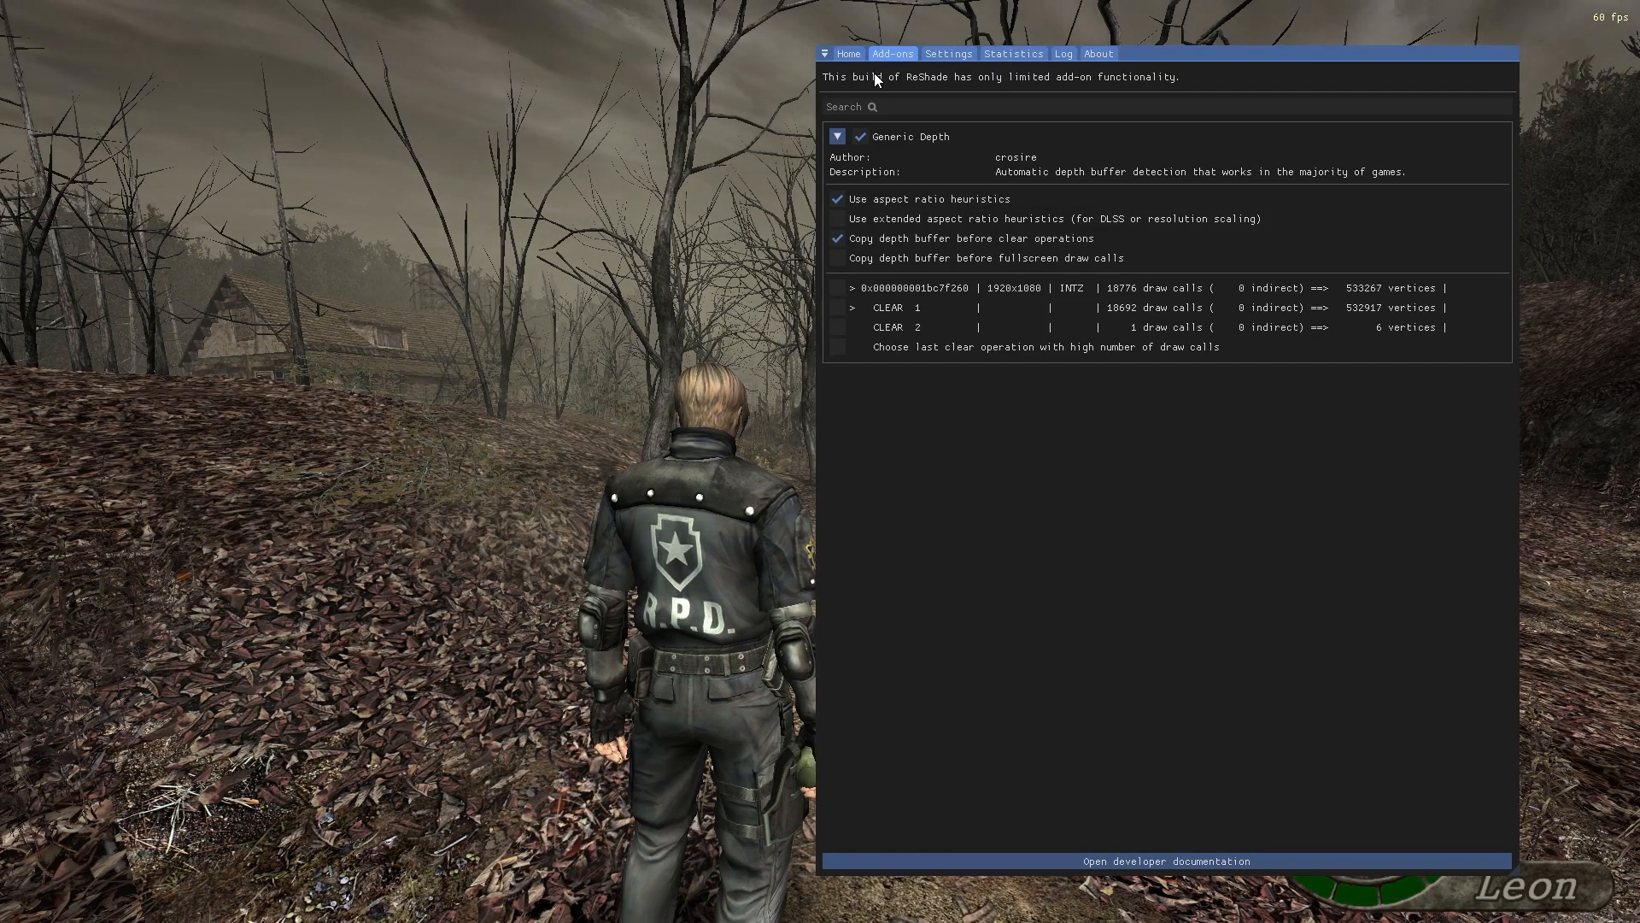
pyautogui.click(853, 55)
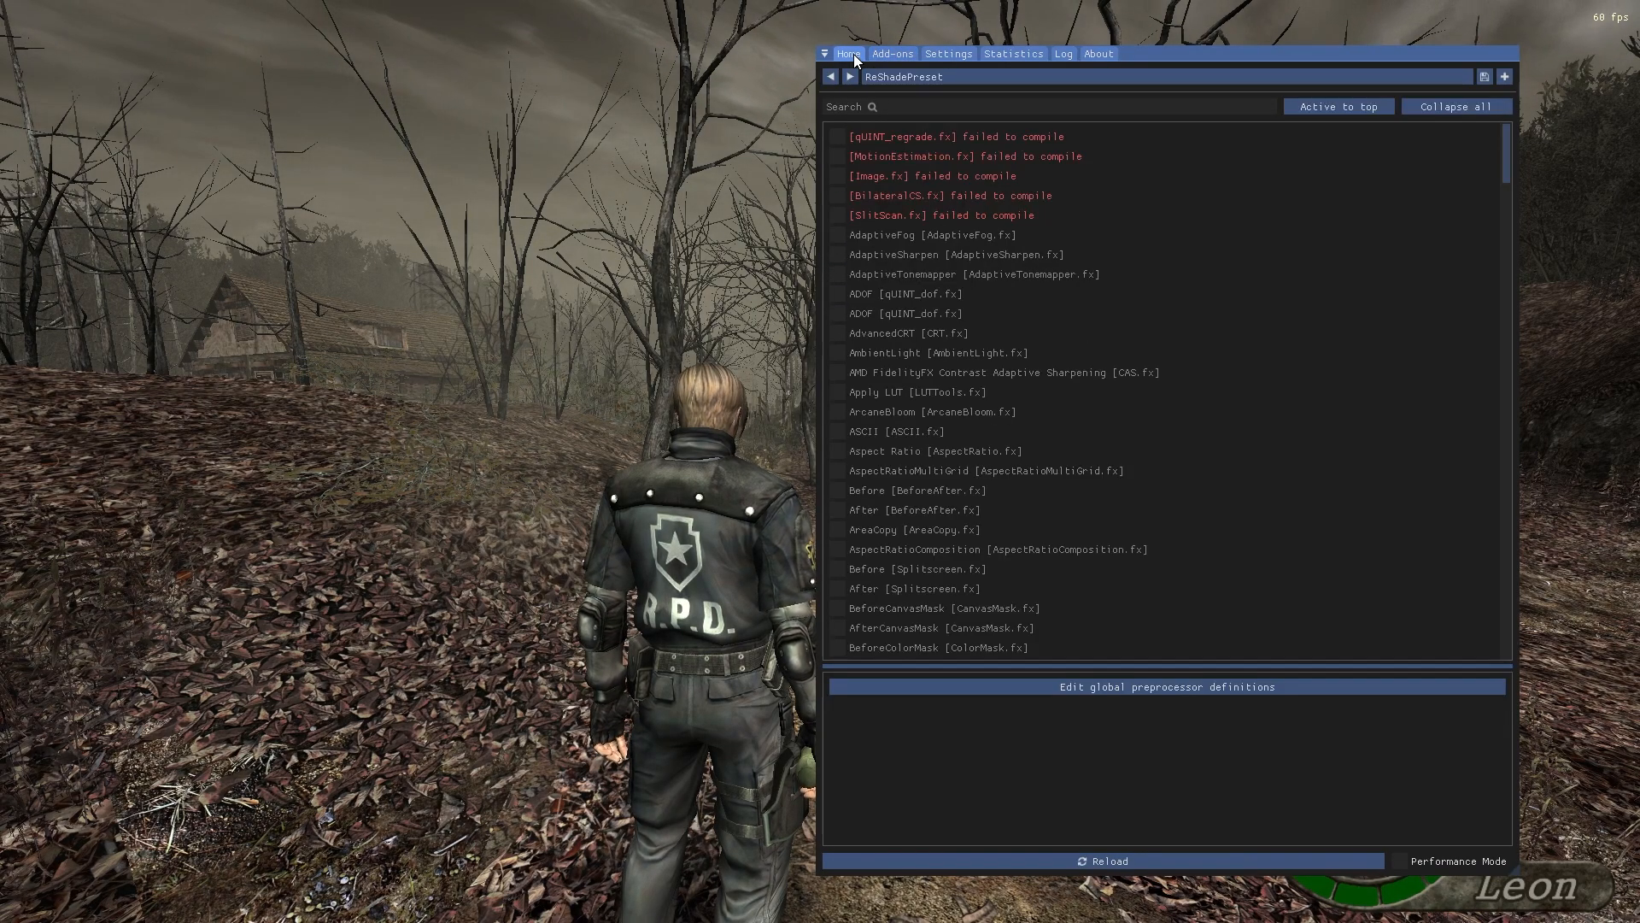
# Load the preset 1-(COLORFUL).ini from the RE4UHD-Presets folder inside reshade-shaders, and shift the overlay farther from the character
pyautogui.click(914, 79)
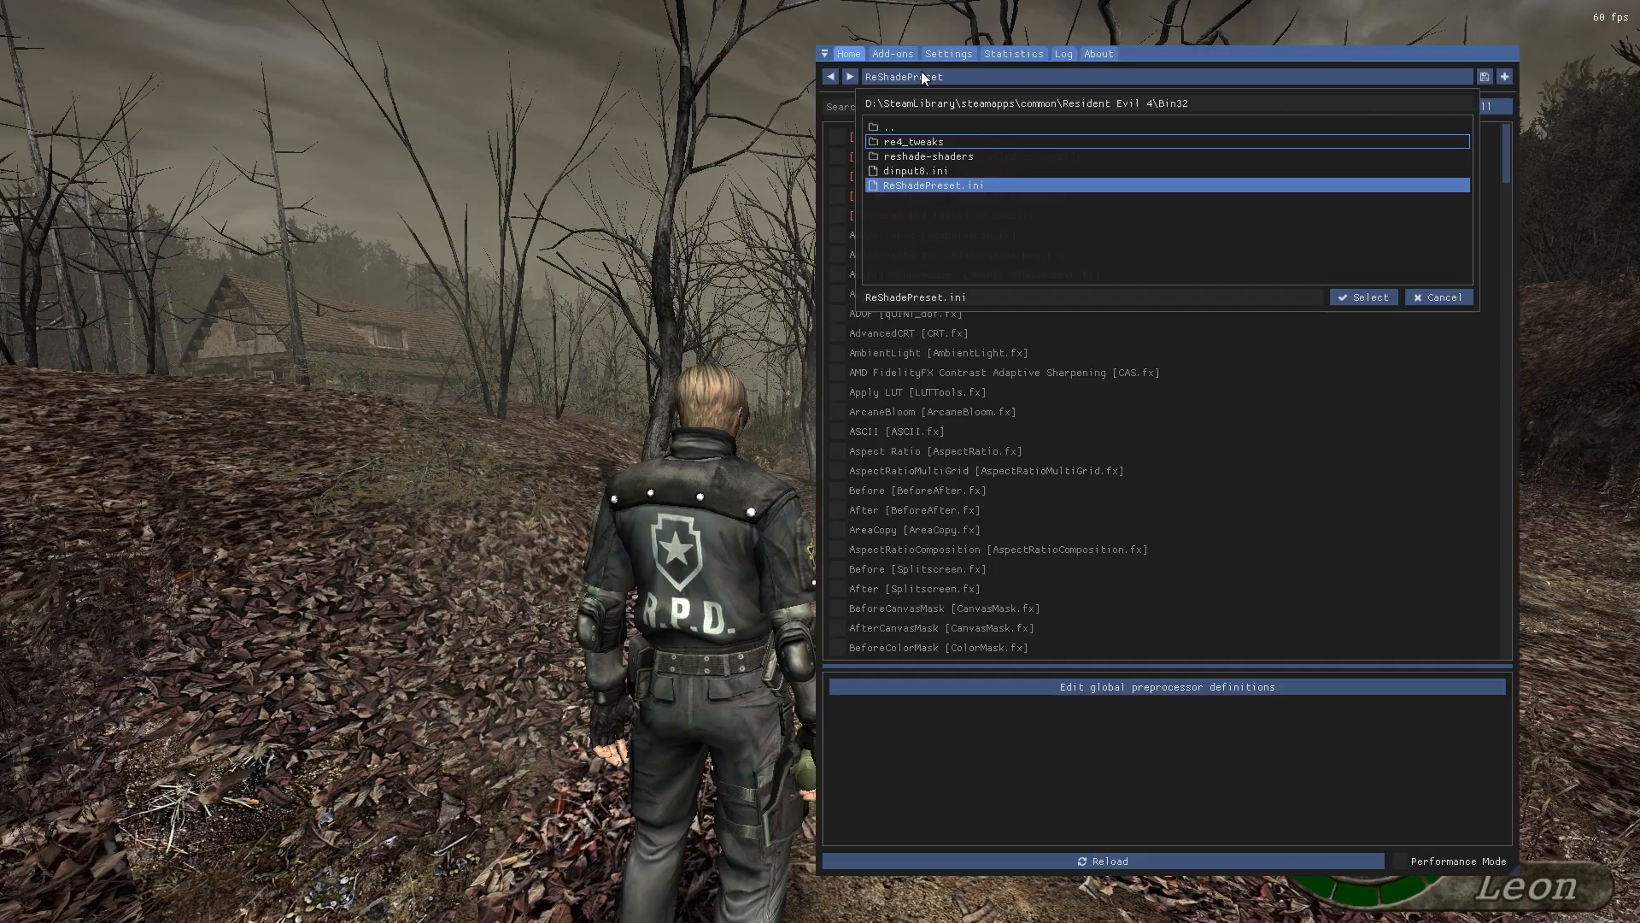
pyautogui.click(945, 158)
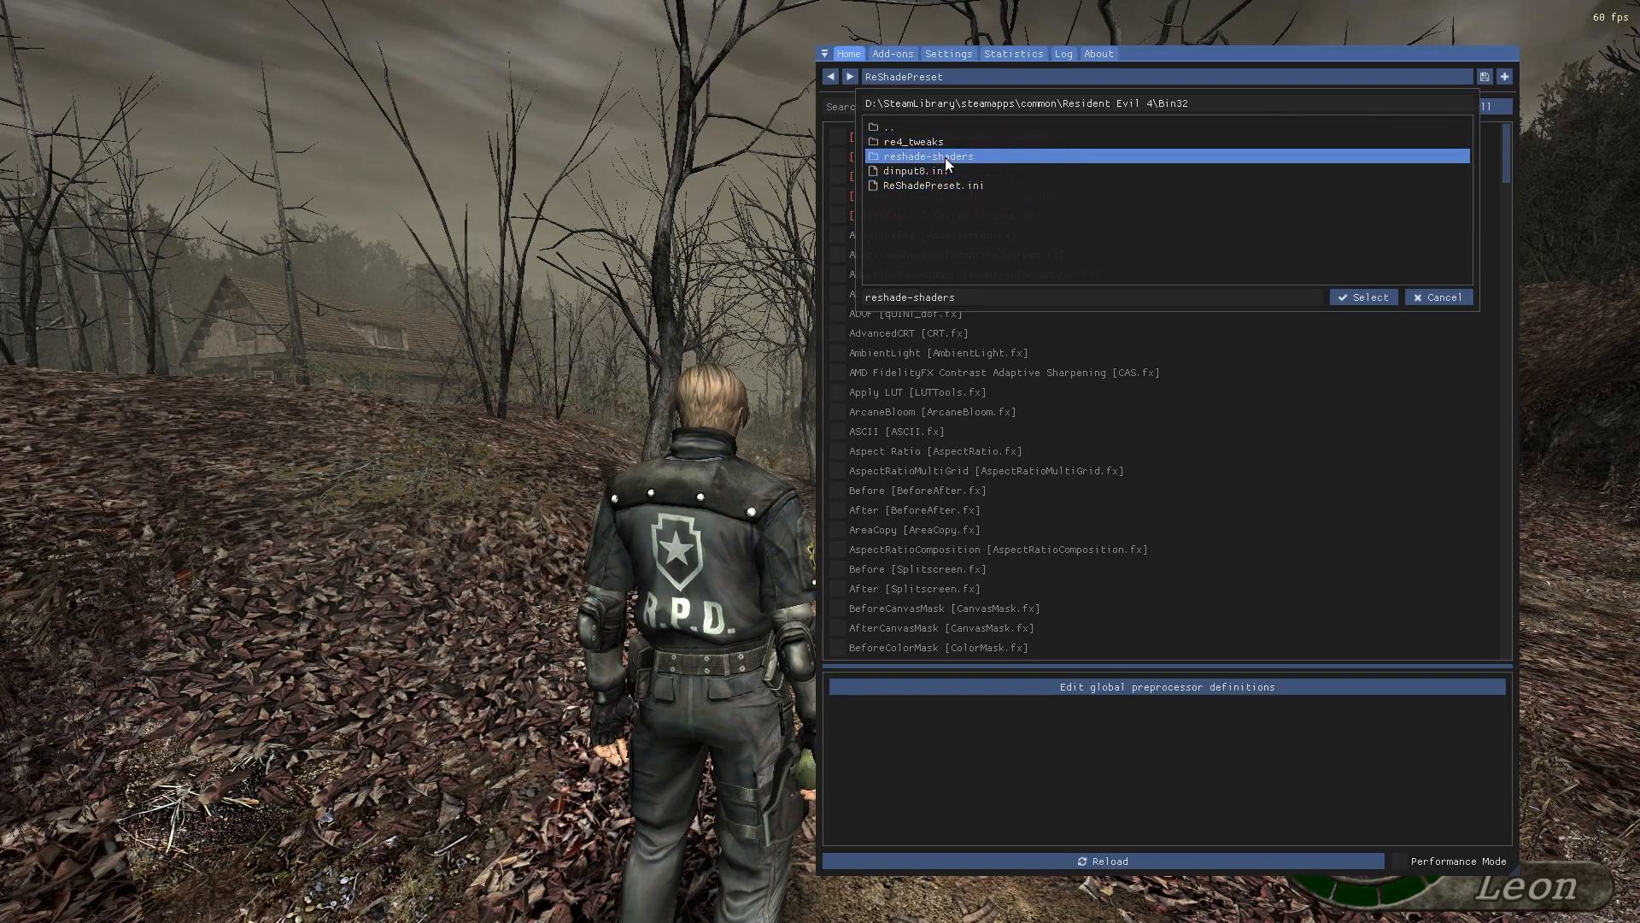
pyautogui.click(1355, 297)
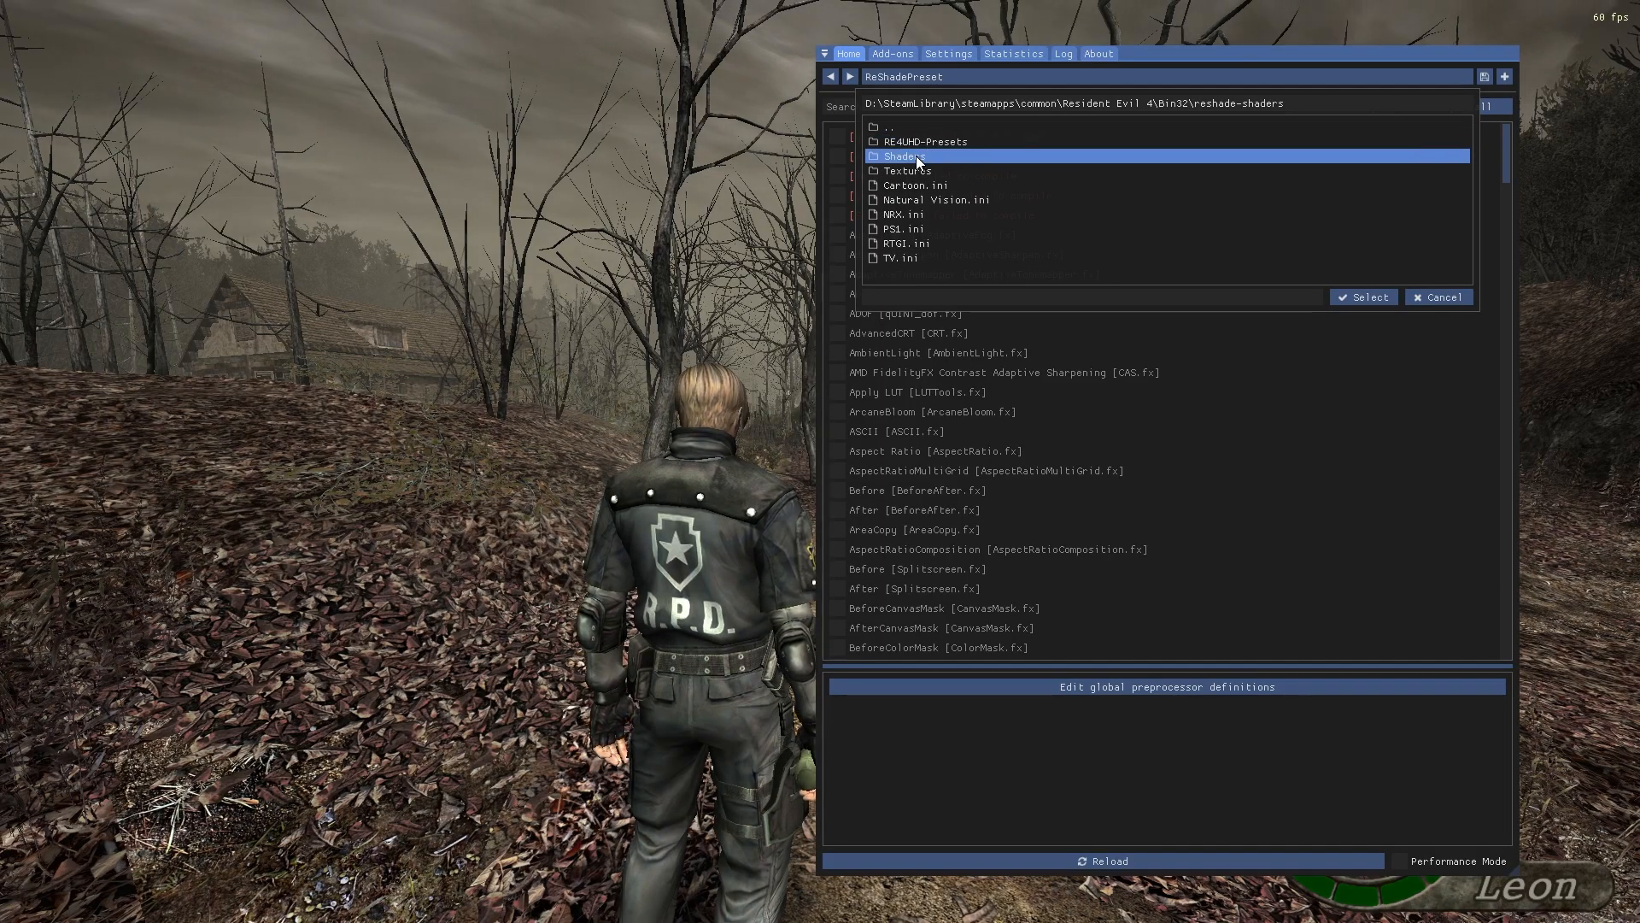
pyautogui.click(935, 142)
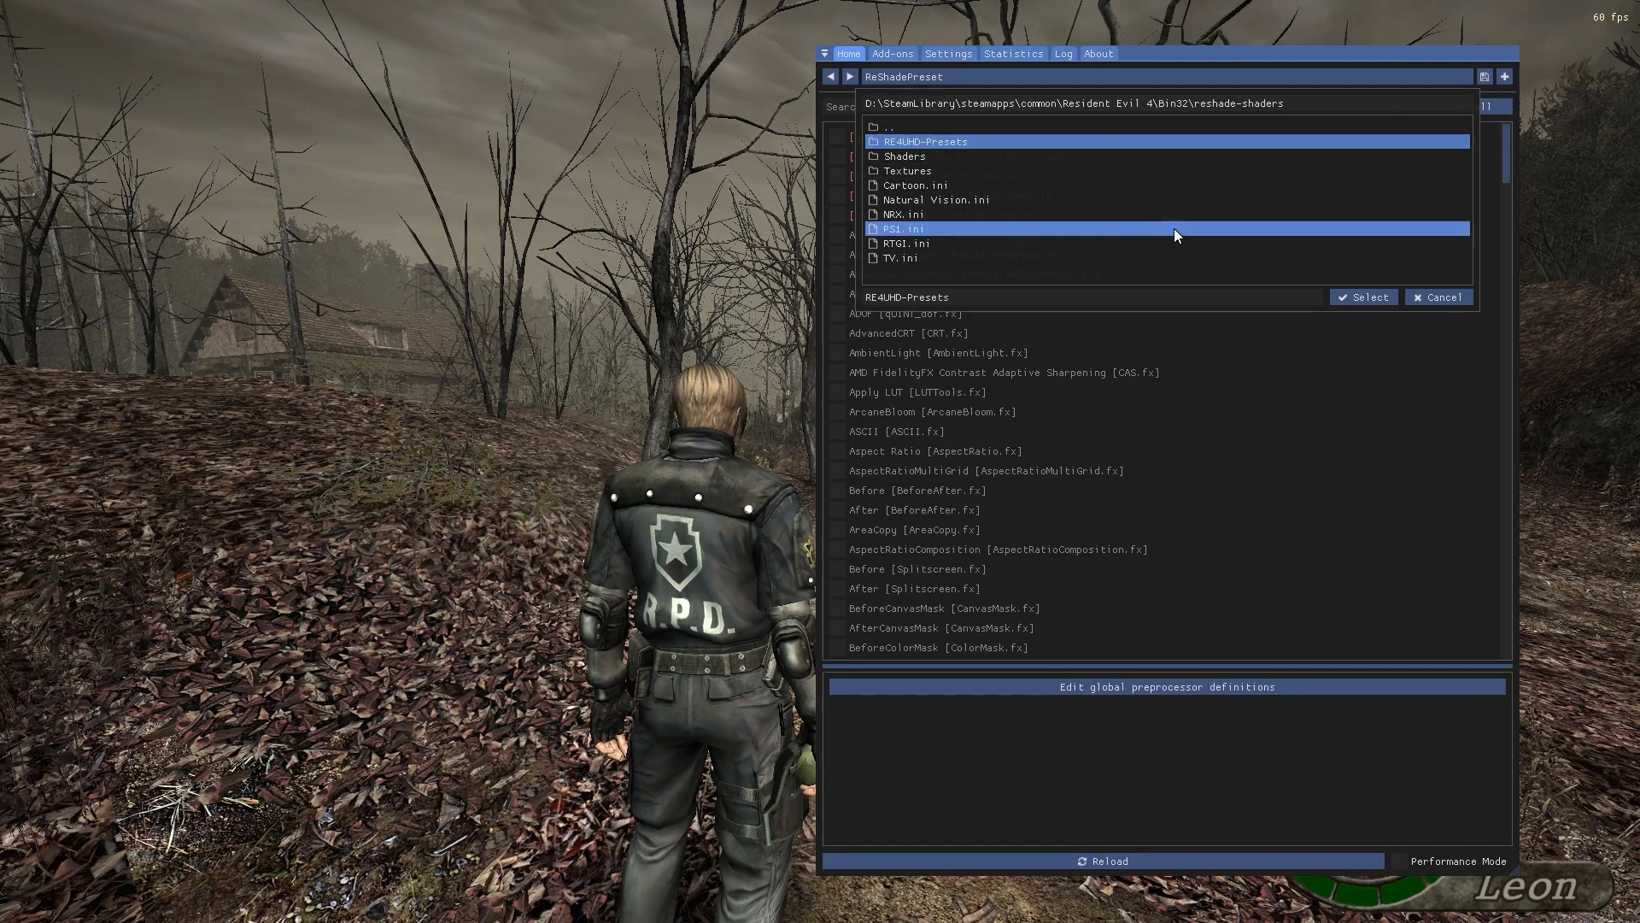
pyautogui.click(1350, 299)
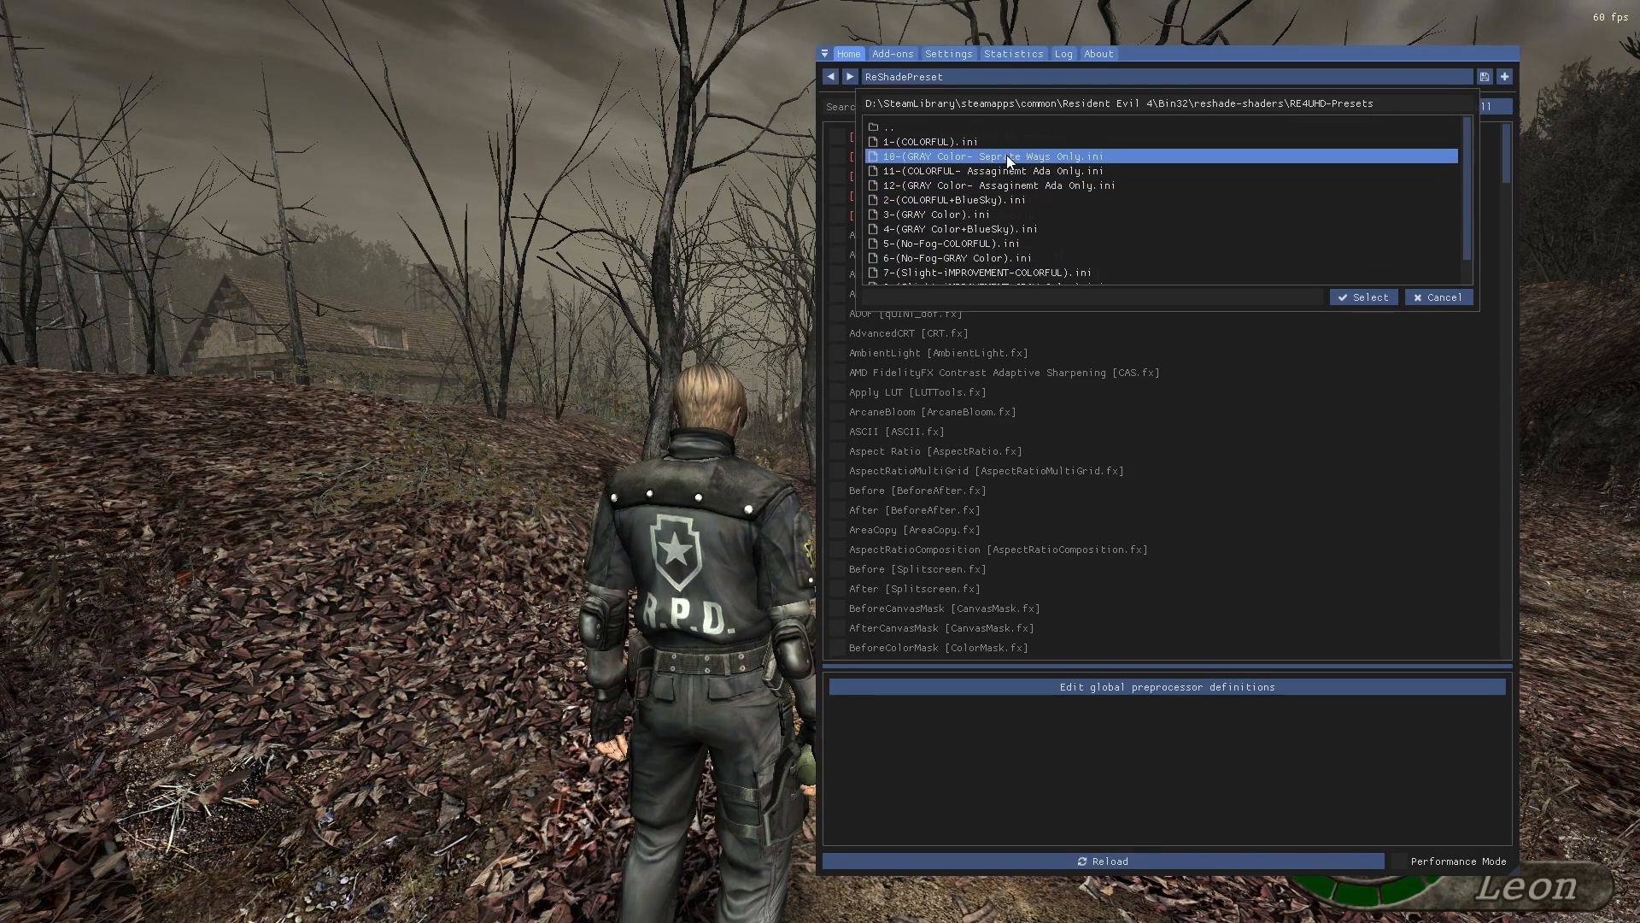
pyautogui.click(977, 141)
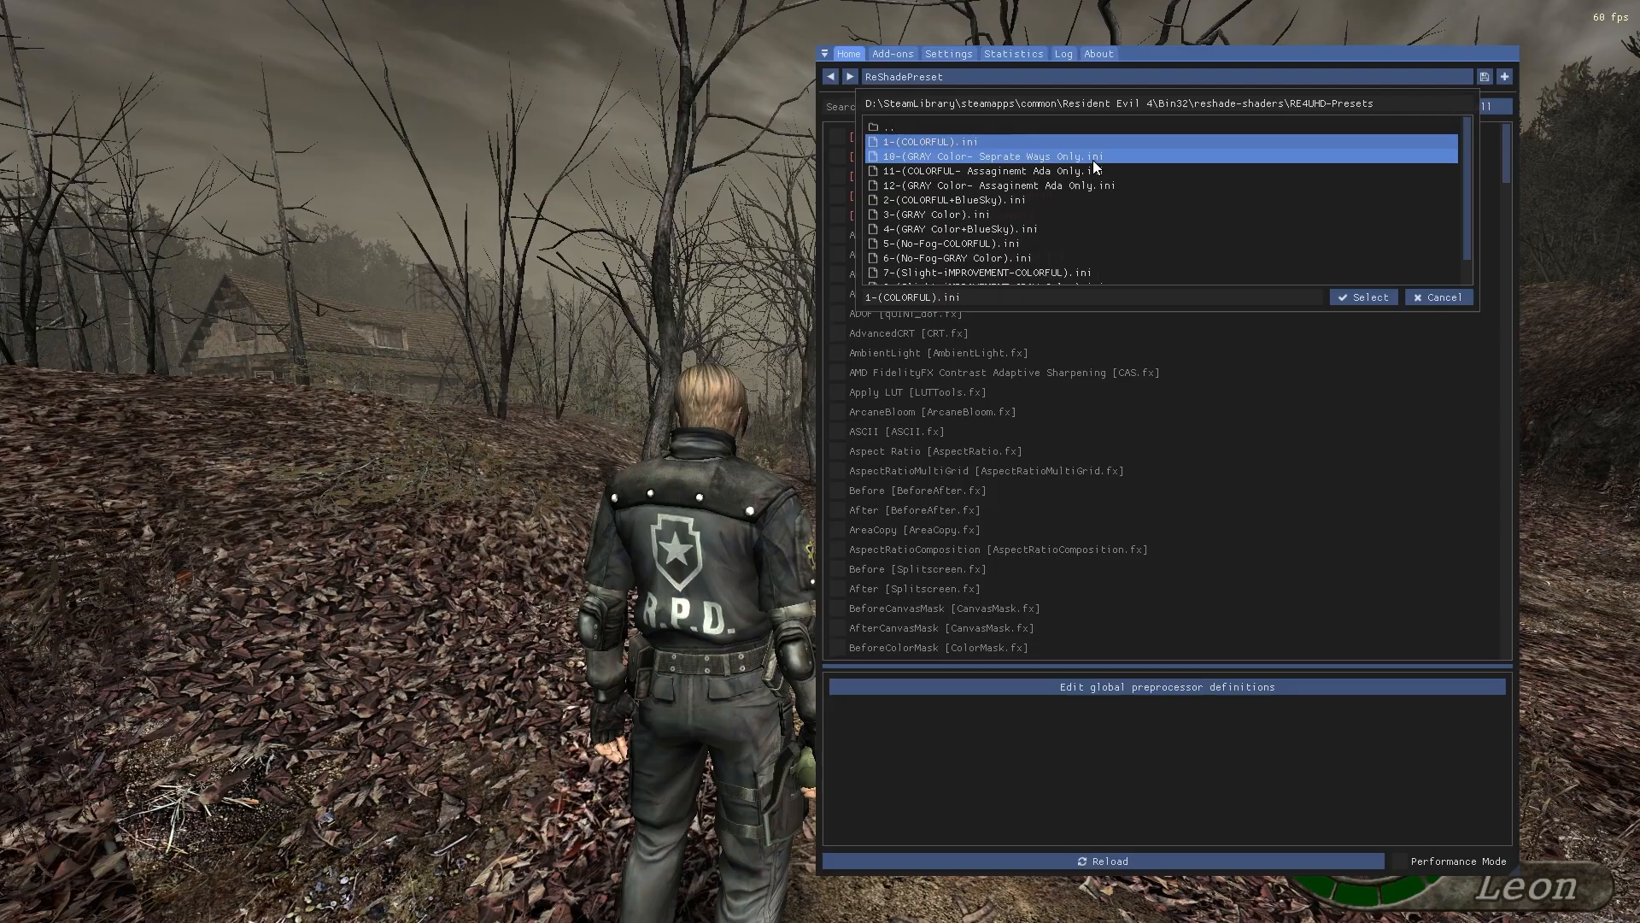
pyautogui.click(1360, 295)
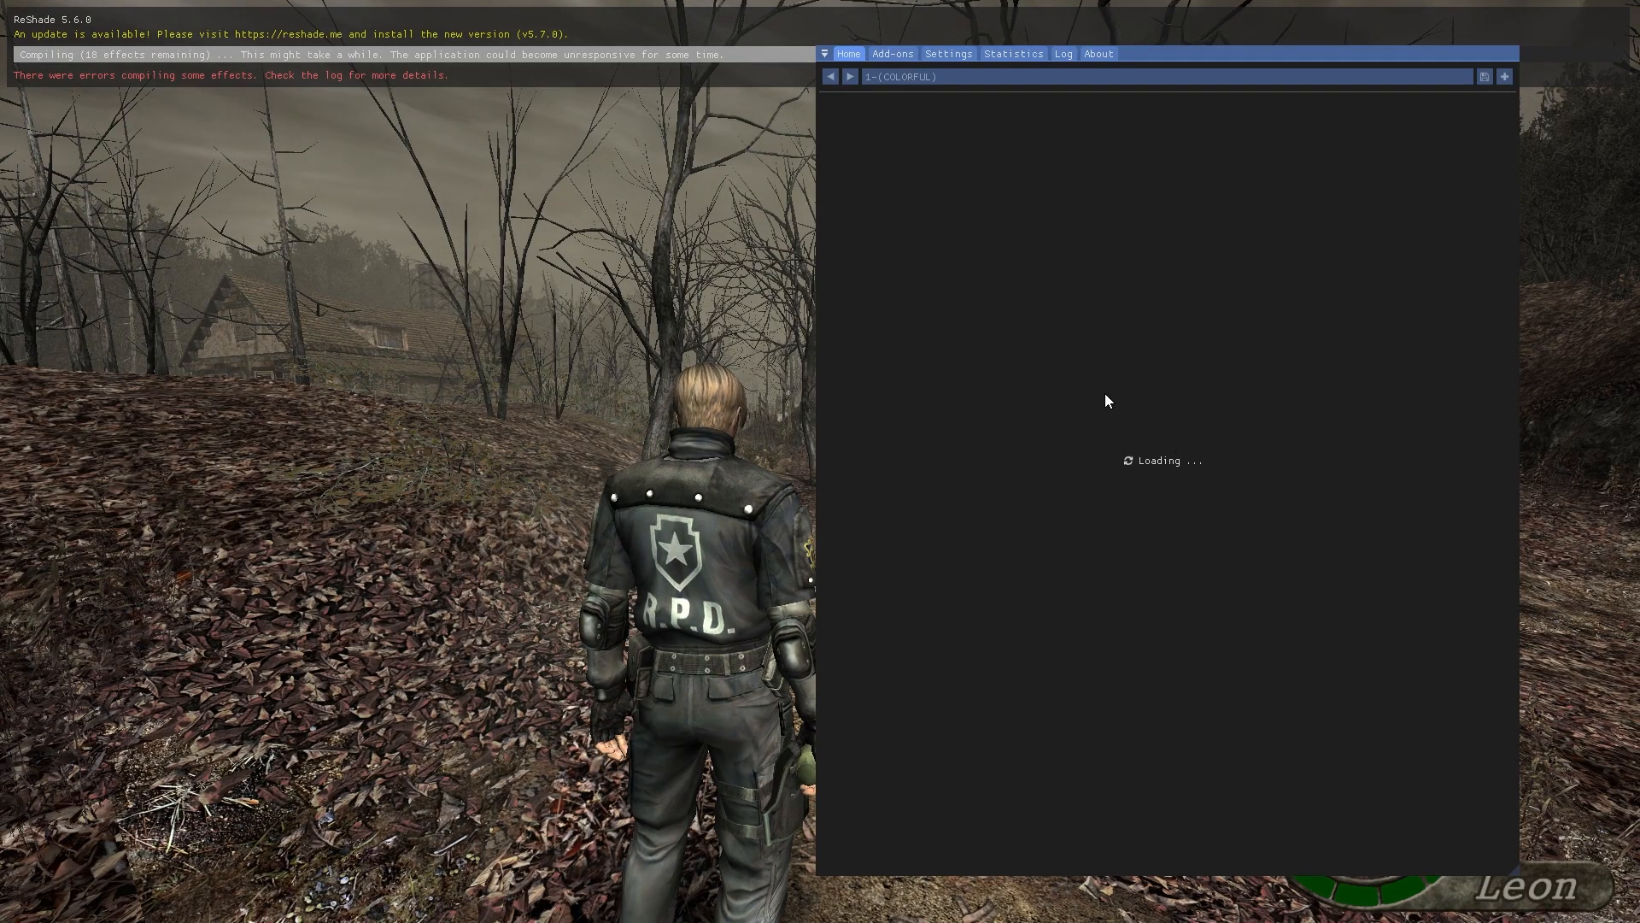
pyautogui.moveTo(1173, 54); pyautogui.dragTo(1233, 64)
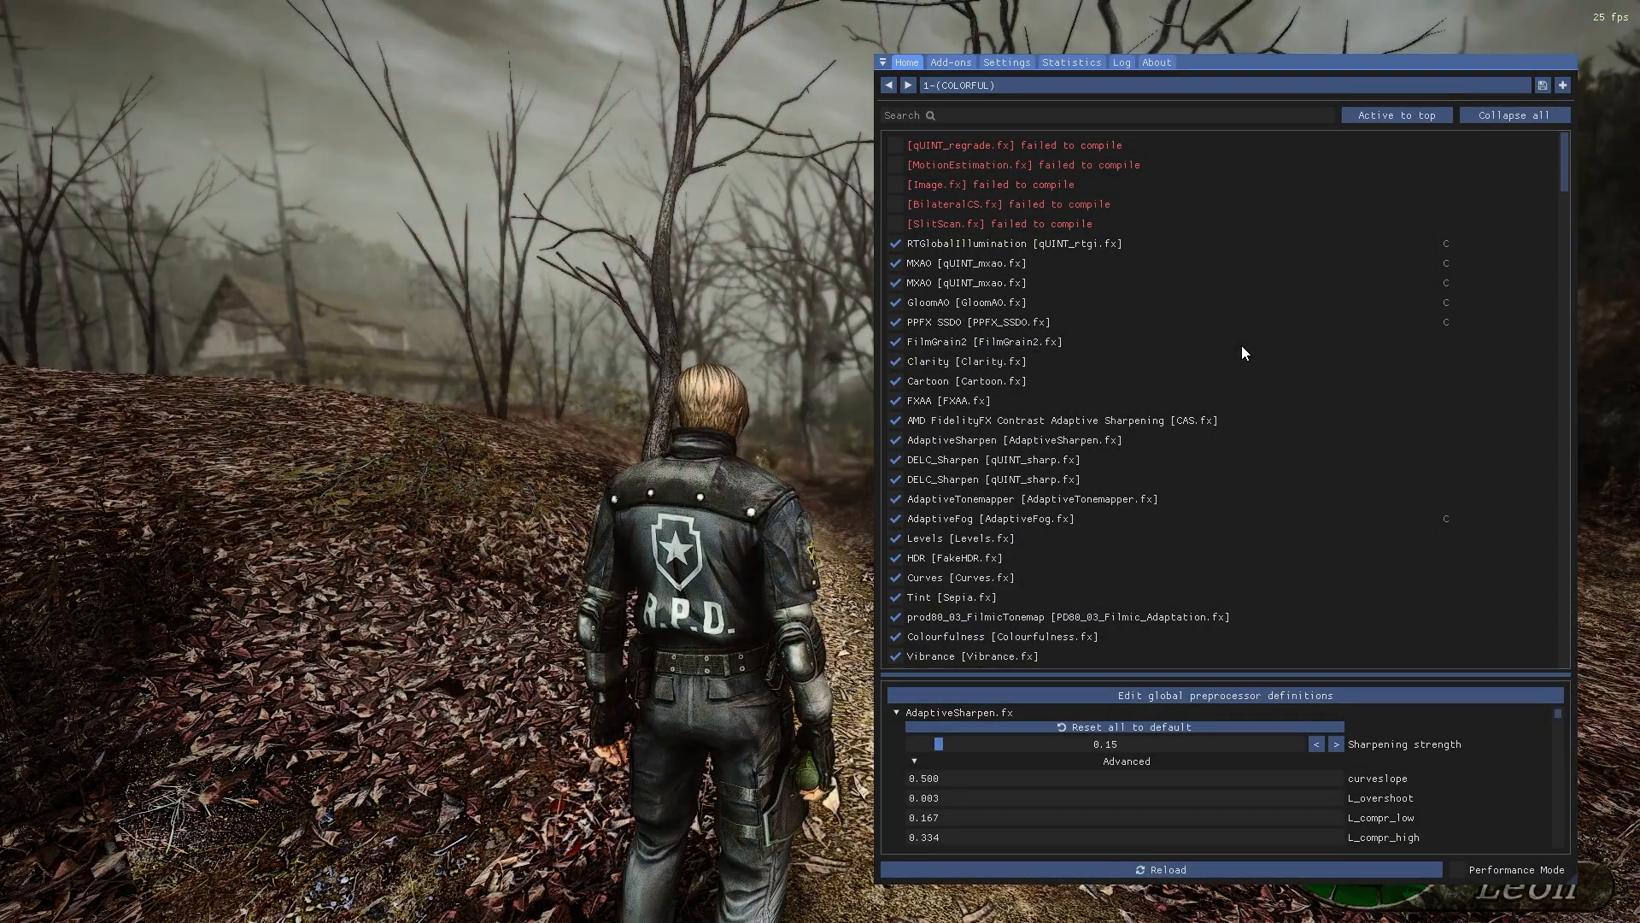
# Hide the ReShade overlay, walk along the forest path to view the 1-(COLORFUL) look, and reopen the overlay
pyautogui.press('Home')
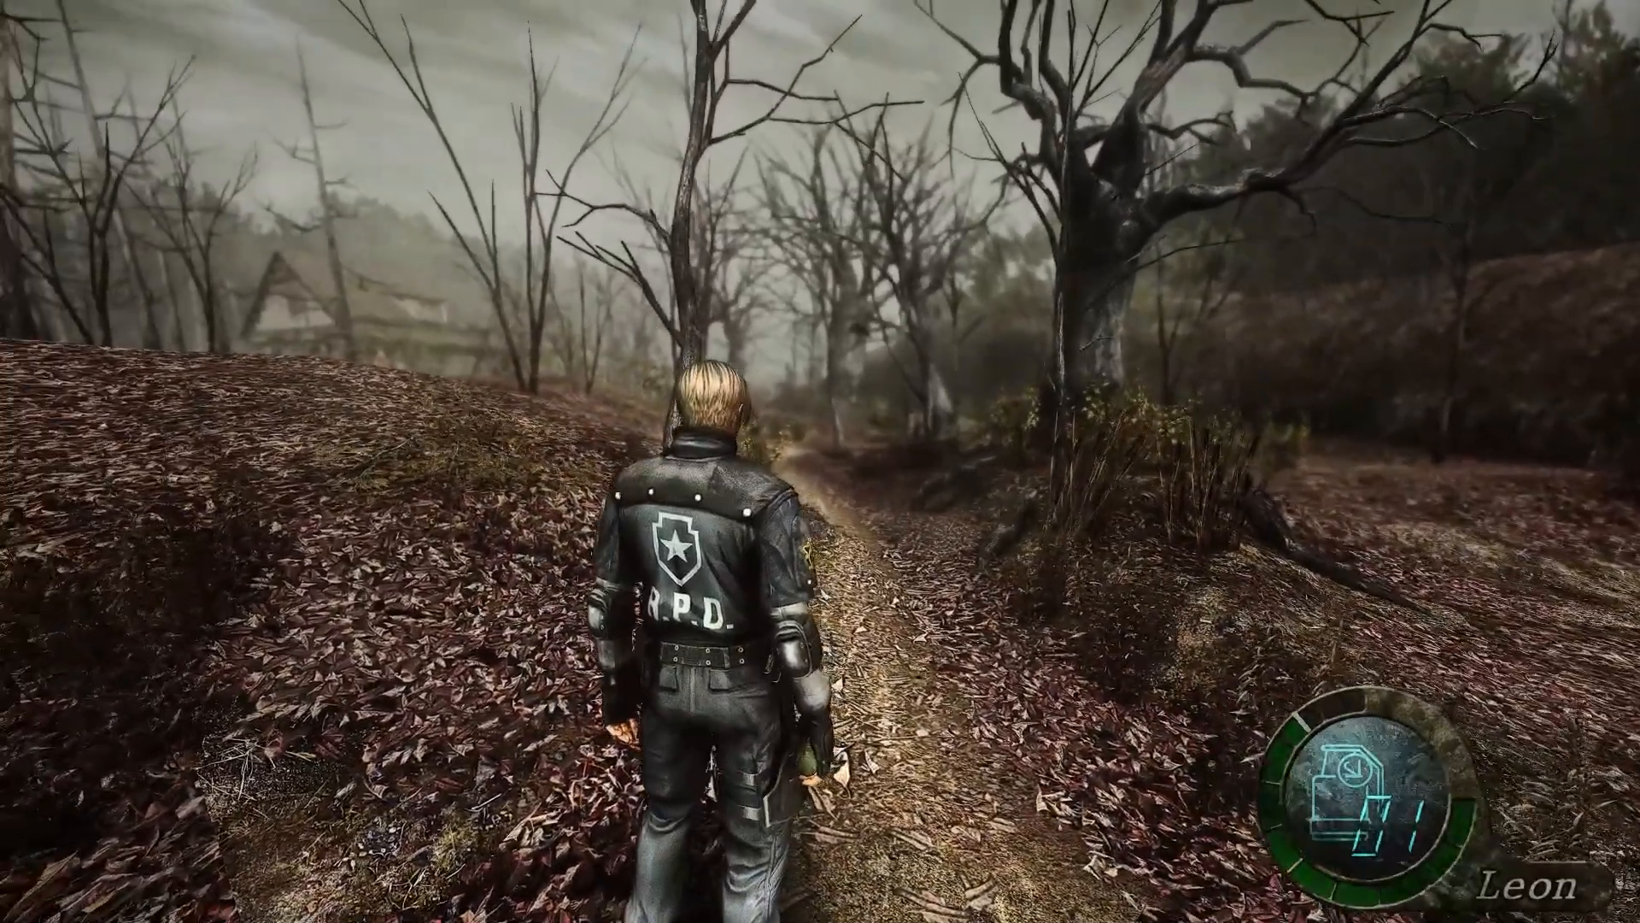
pyautogui.press('w')
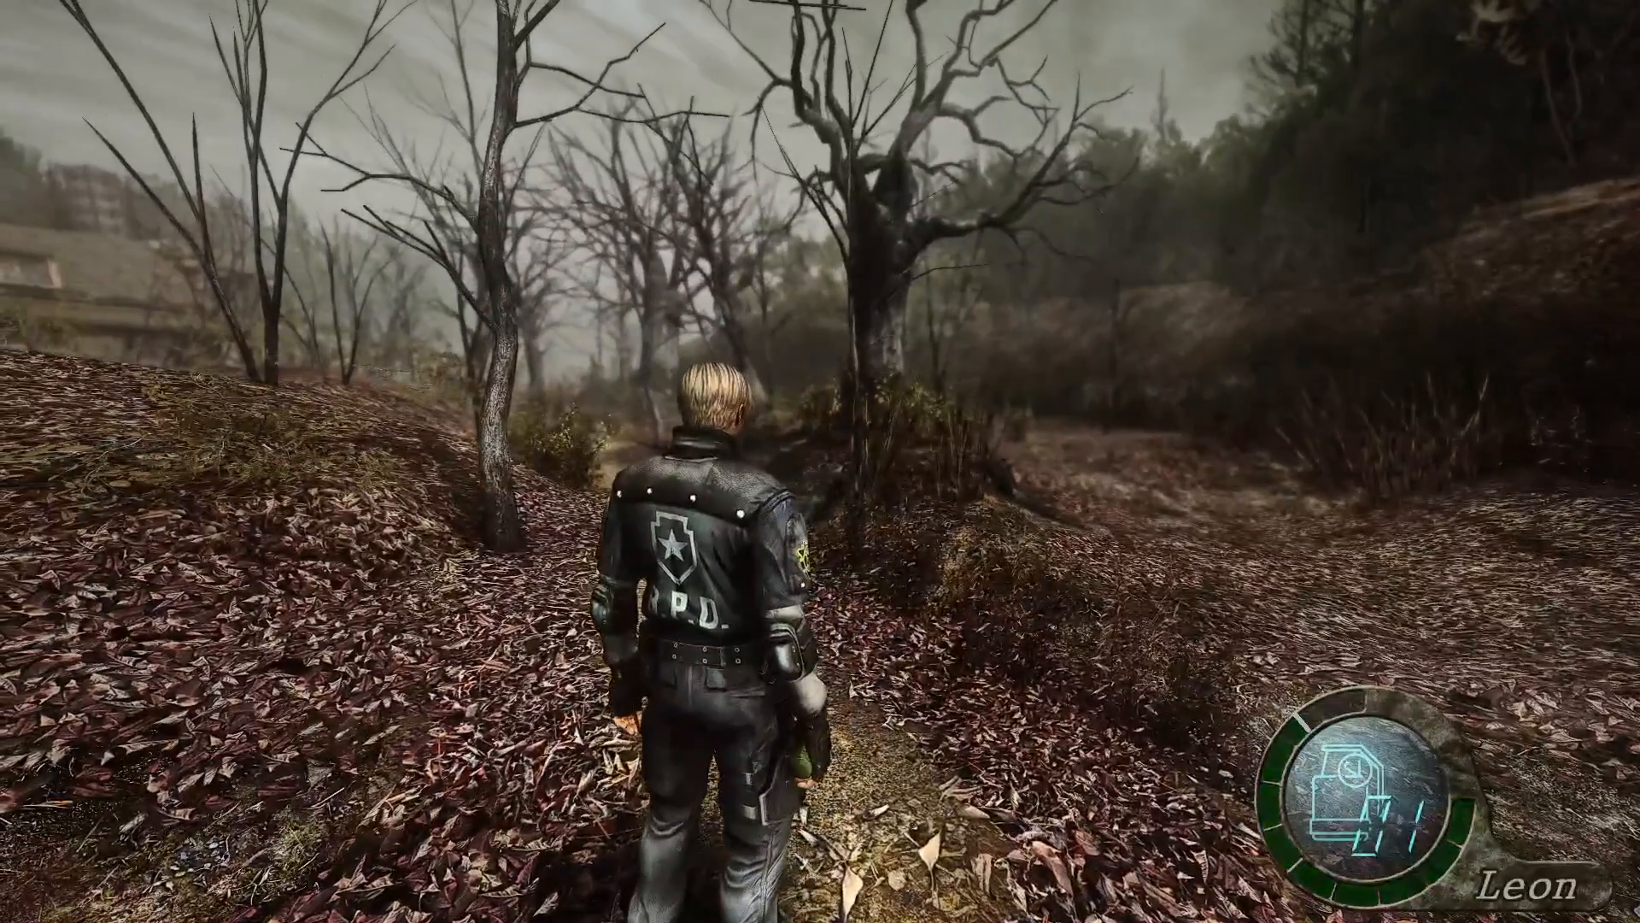
pyautogui.press('Home')
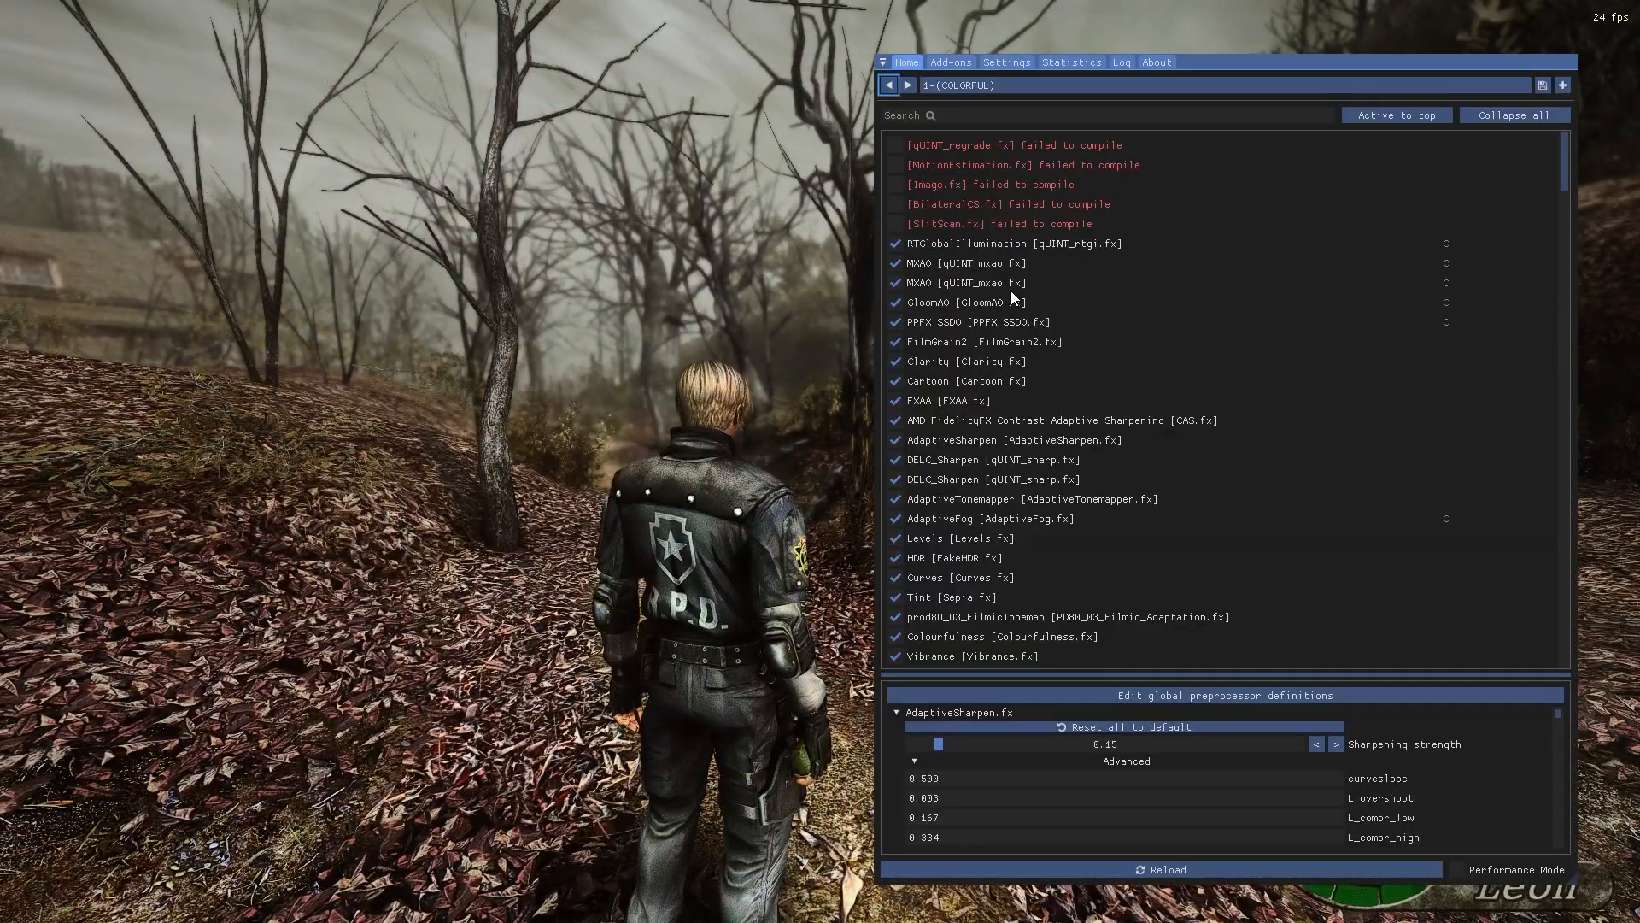
# Look through the whole effects list to examine which shaders the 1-(COLORFUL) preset enables
pyautogui.scroll(-5, 1000, 335)
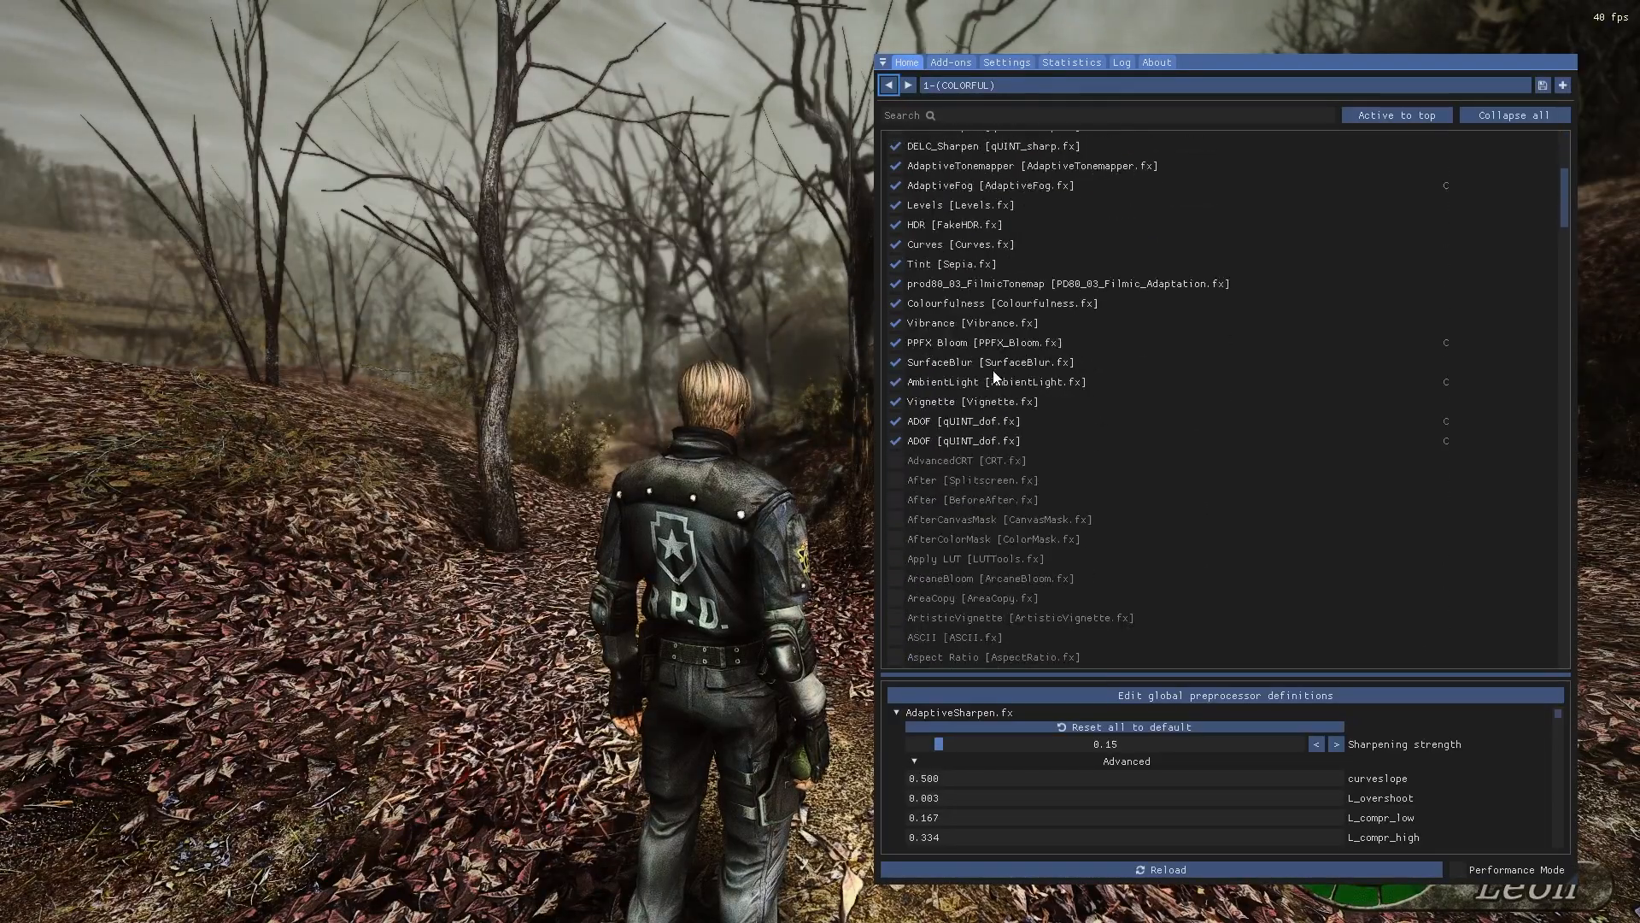
pyautogui.scroll(-12, 991, 386)
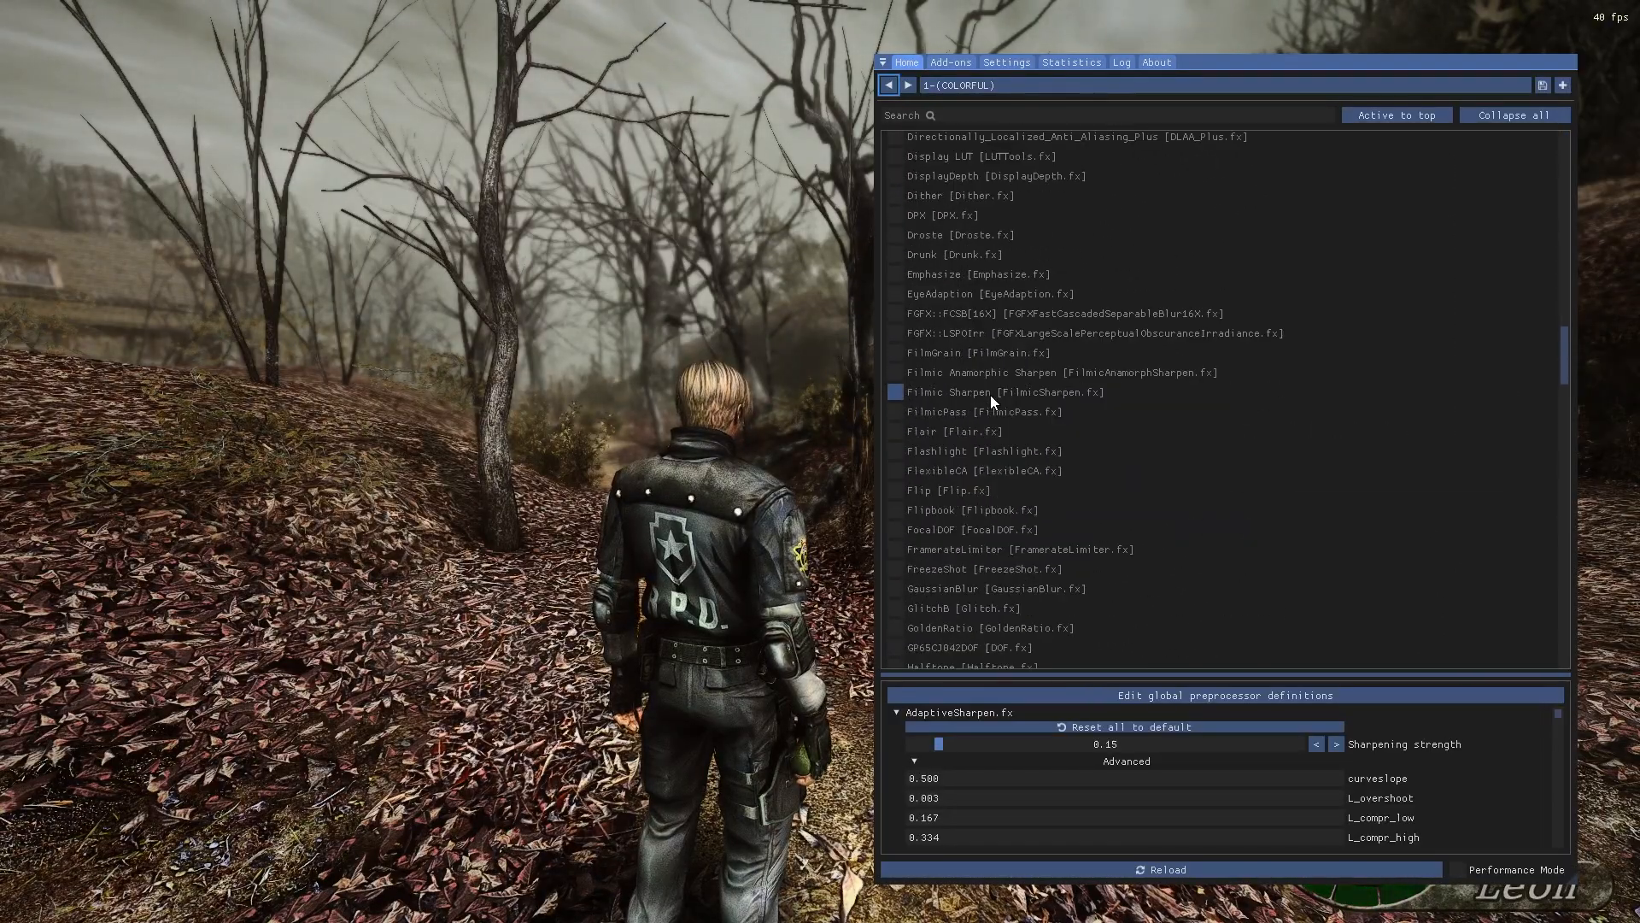
pyautogui.scroll(-15, 991, 395)
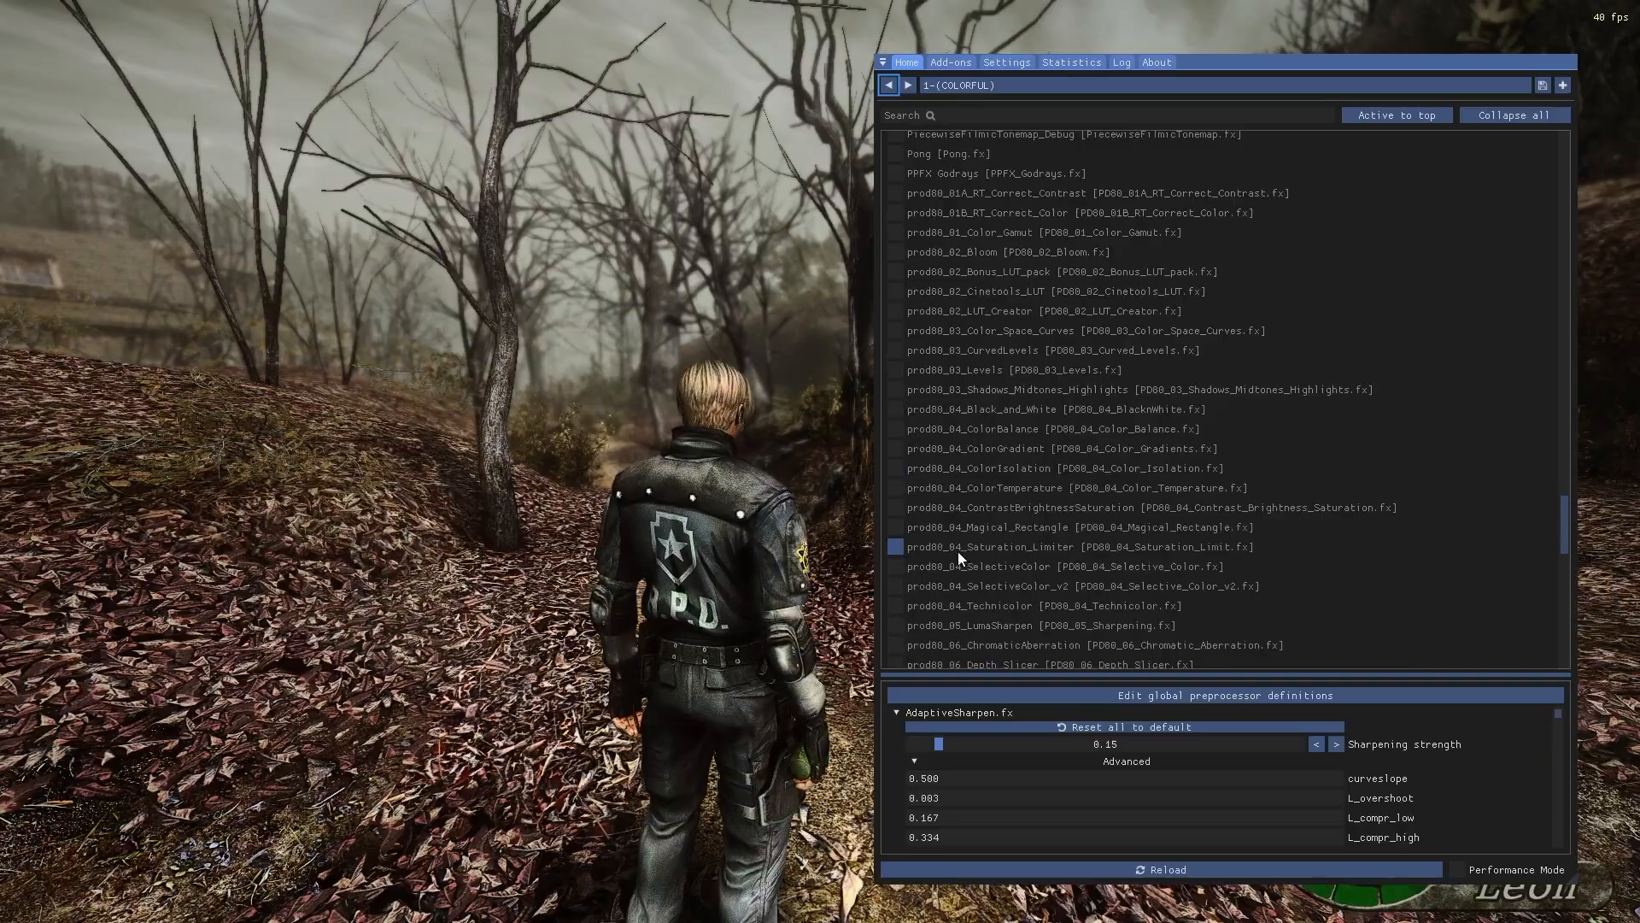
pyautogui.scroll(-7, 958, 557)
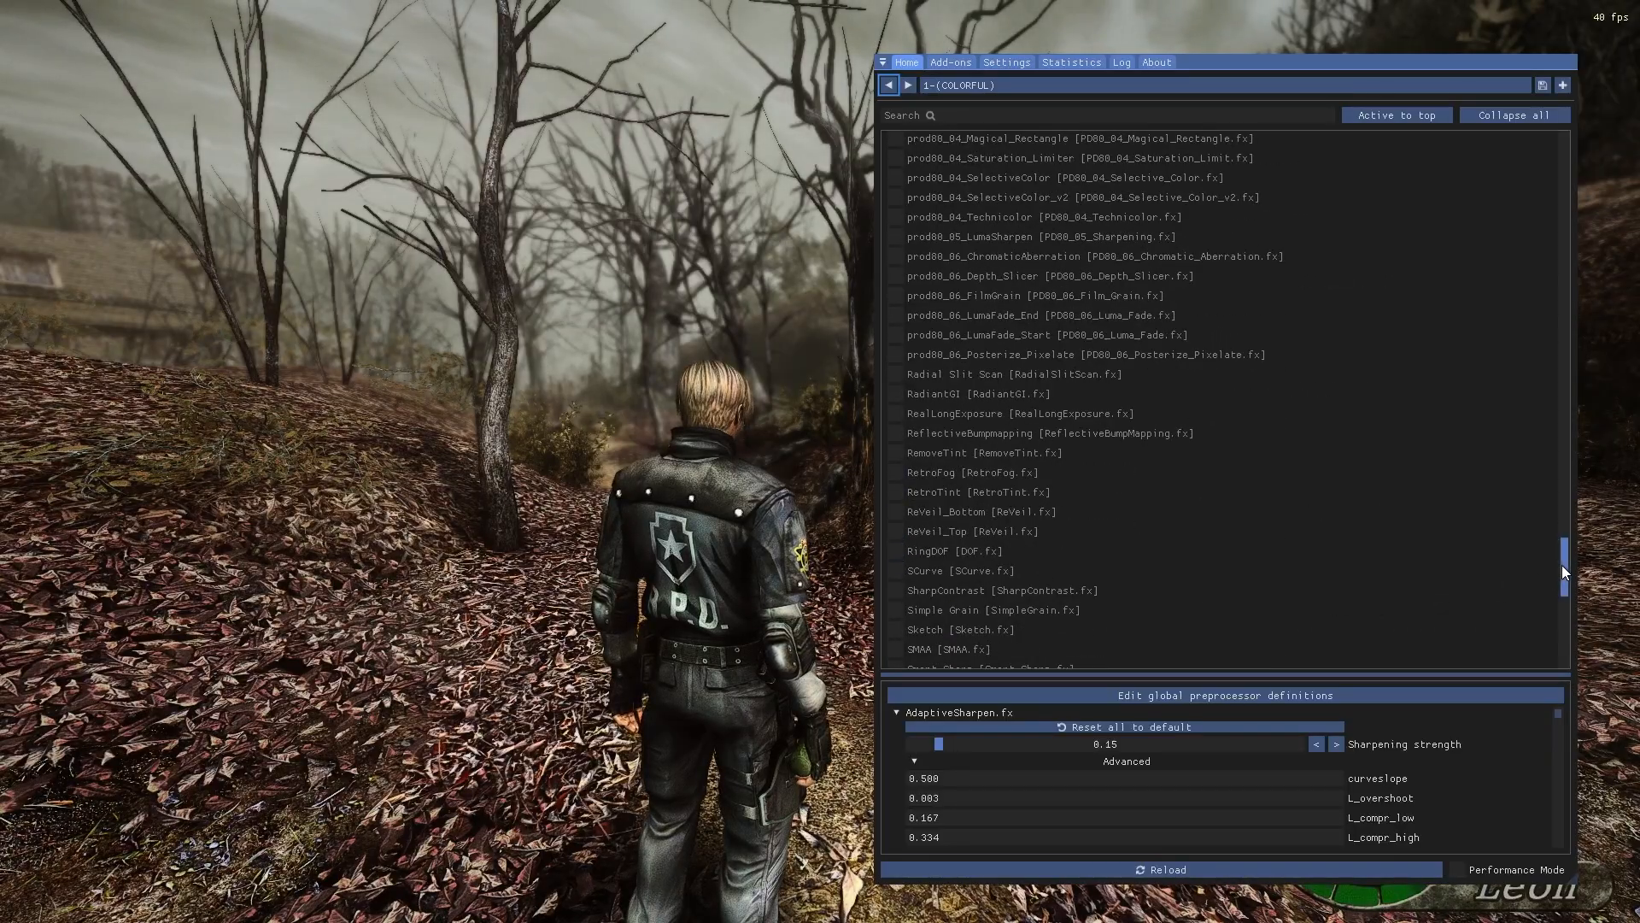
pyautogui.moveTo(1566, 565); pyautogui.dragTo(1543, 156)
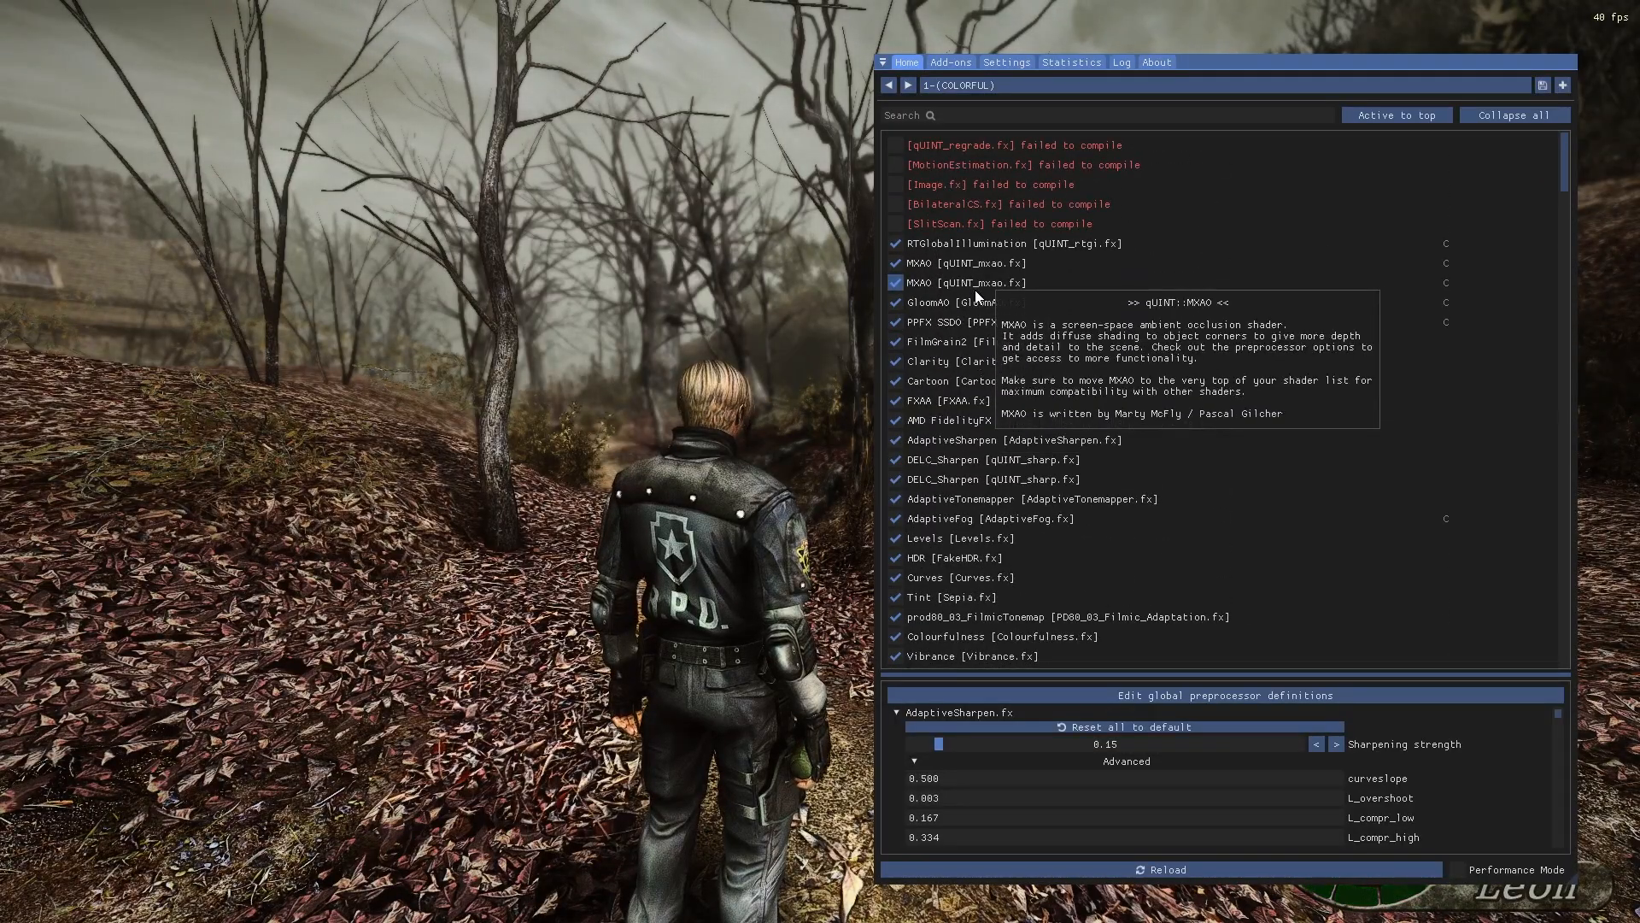
pyautogui.moveTo(959, 458)
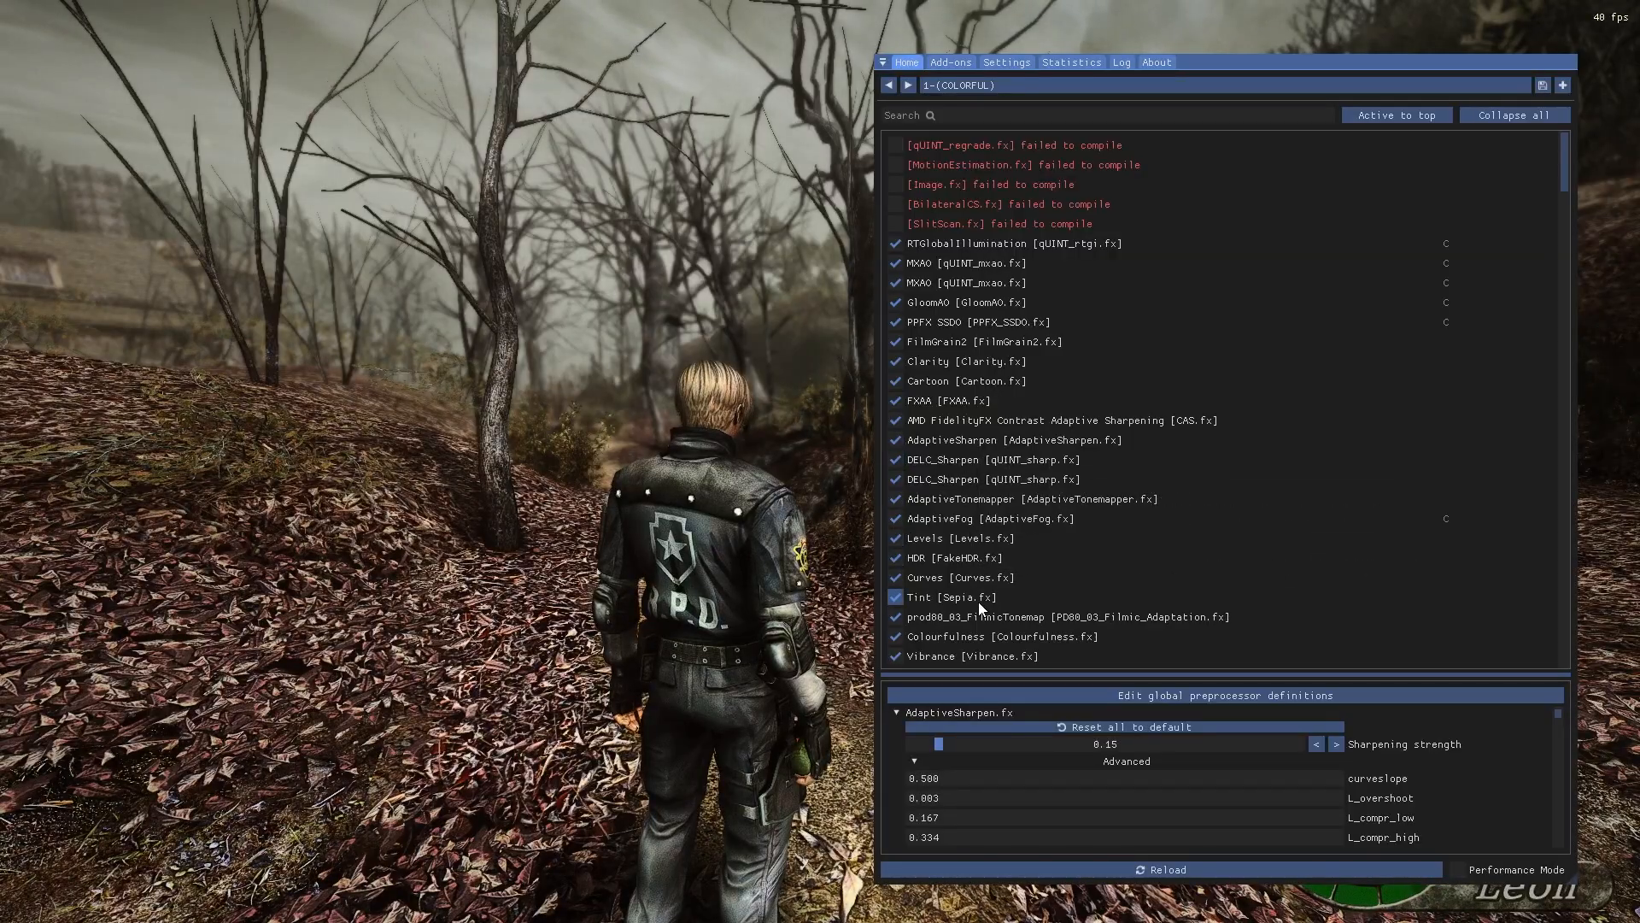
pyautogui.scroll(-2, 980, 607)
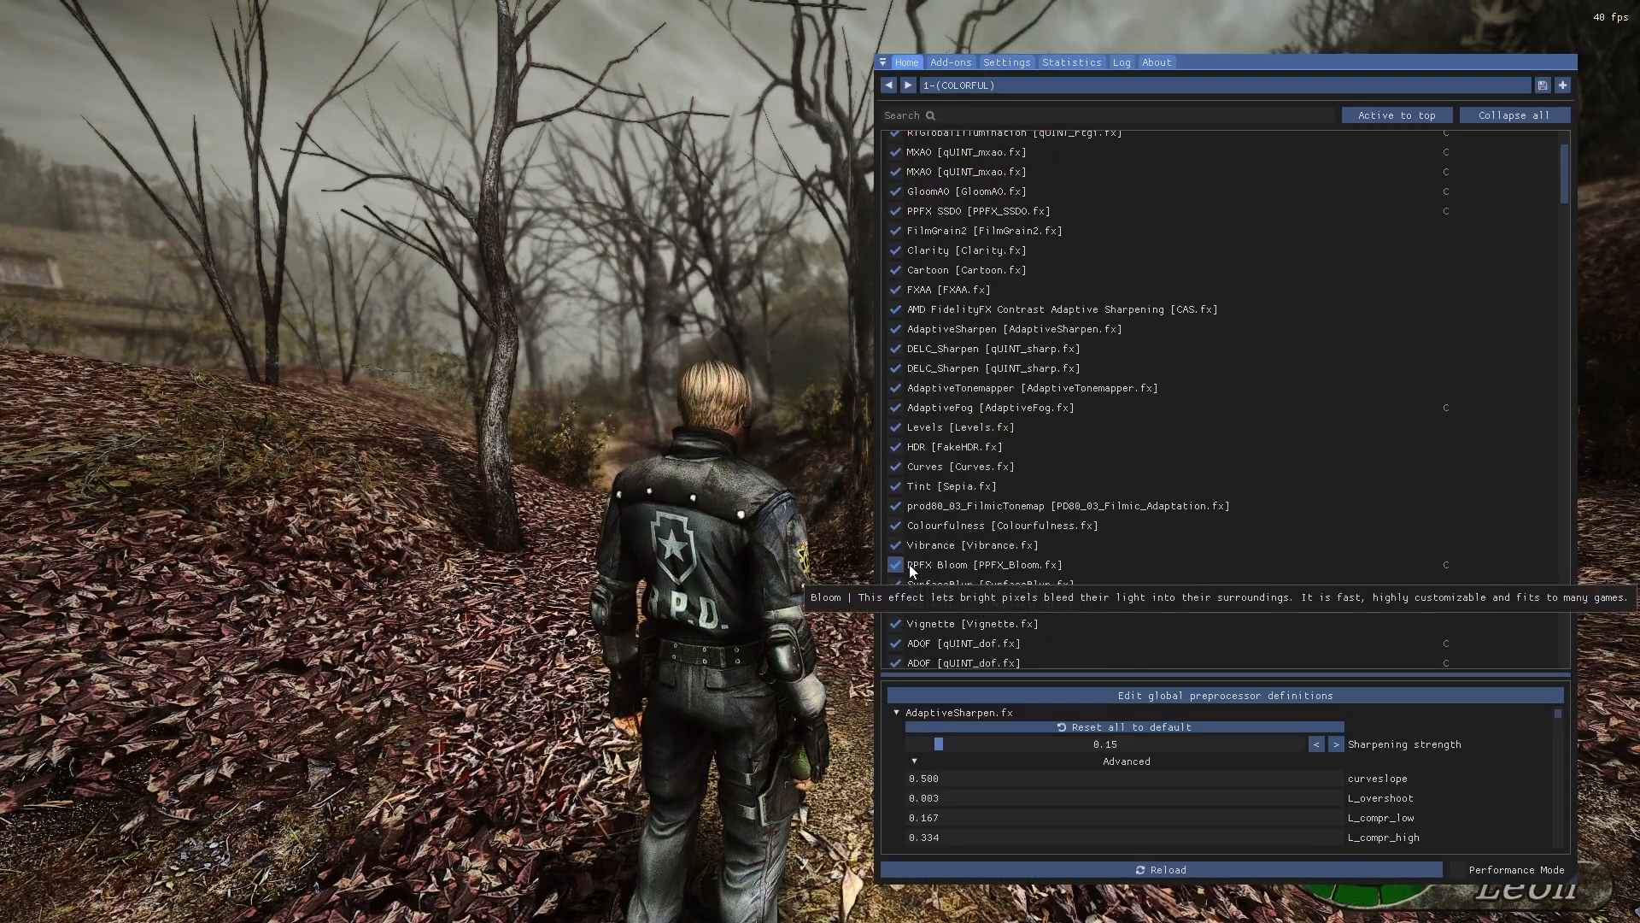
# Switch the PPFX Bloom effect off and on again, and try out its Tonemap Curve setting
pyautogui.click(897, 568)
pyautogui.click(896, 567)
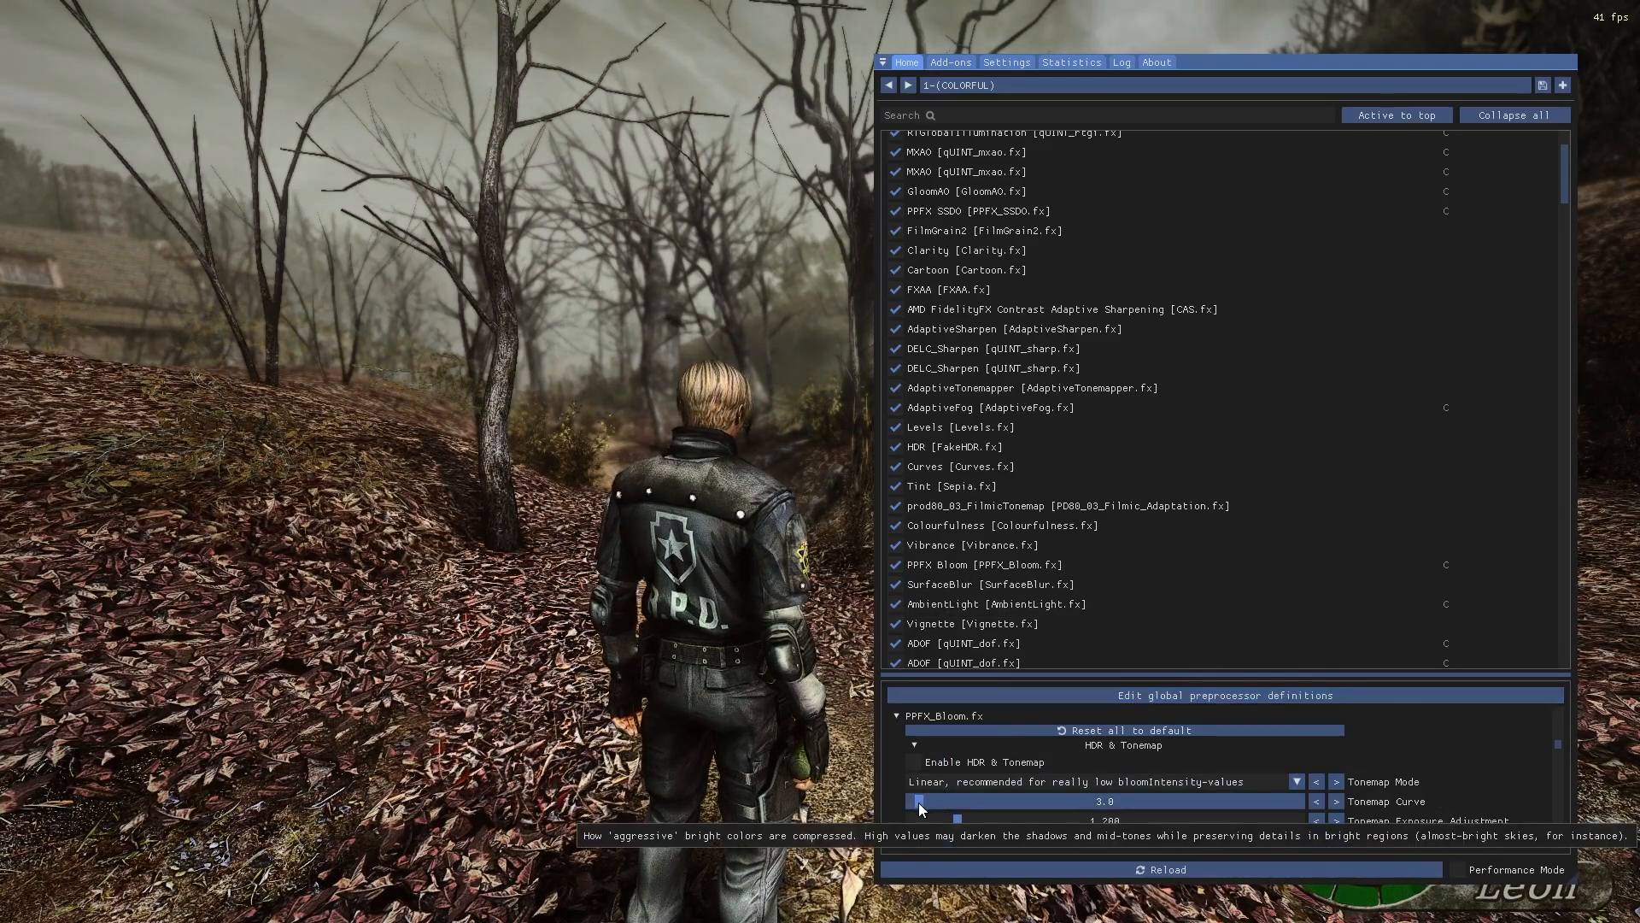
pyautogui.moveTo(919, 802)
pyautogui.mouseDown()
pyautogui.moveTo(1038, 797)
pyautogui.moveTo(919, 798)
pyautogui.mouseUp()
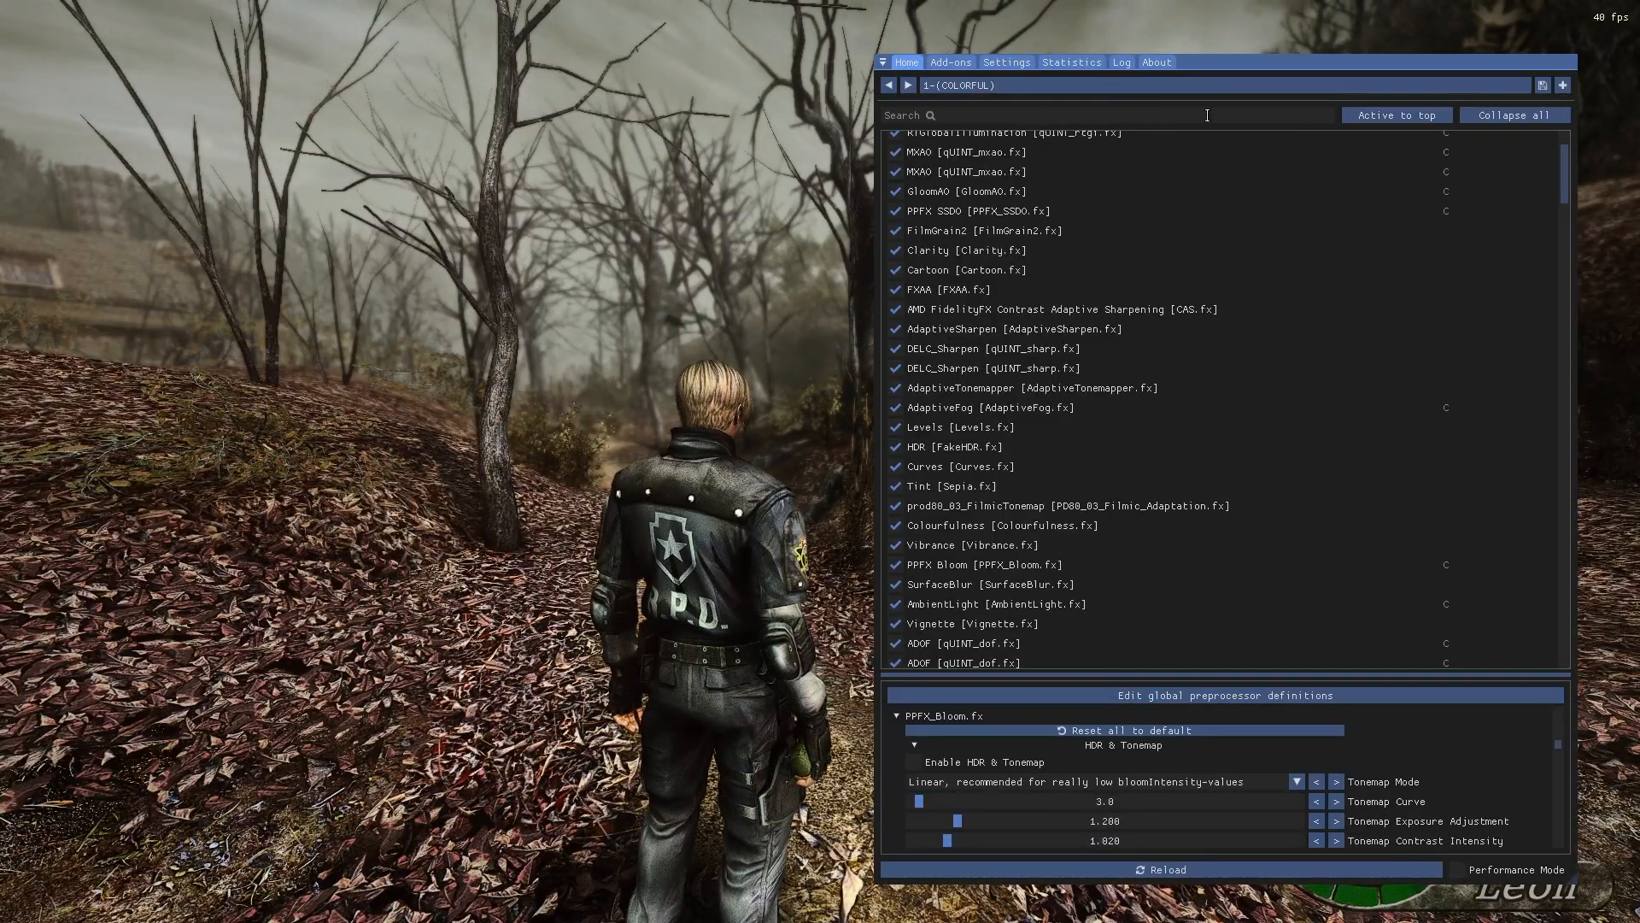
# Load the preset 2-(COLORFUL+BlueSky).ini
pyautogui.click(1119, 84)
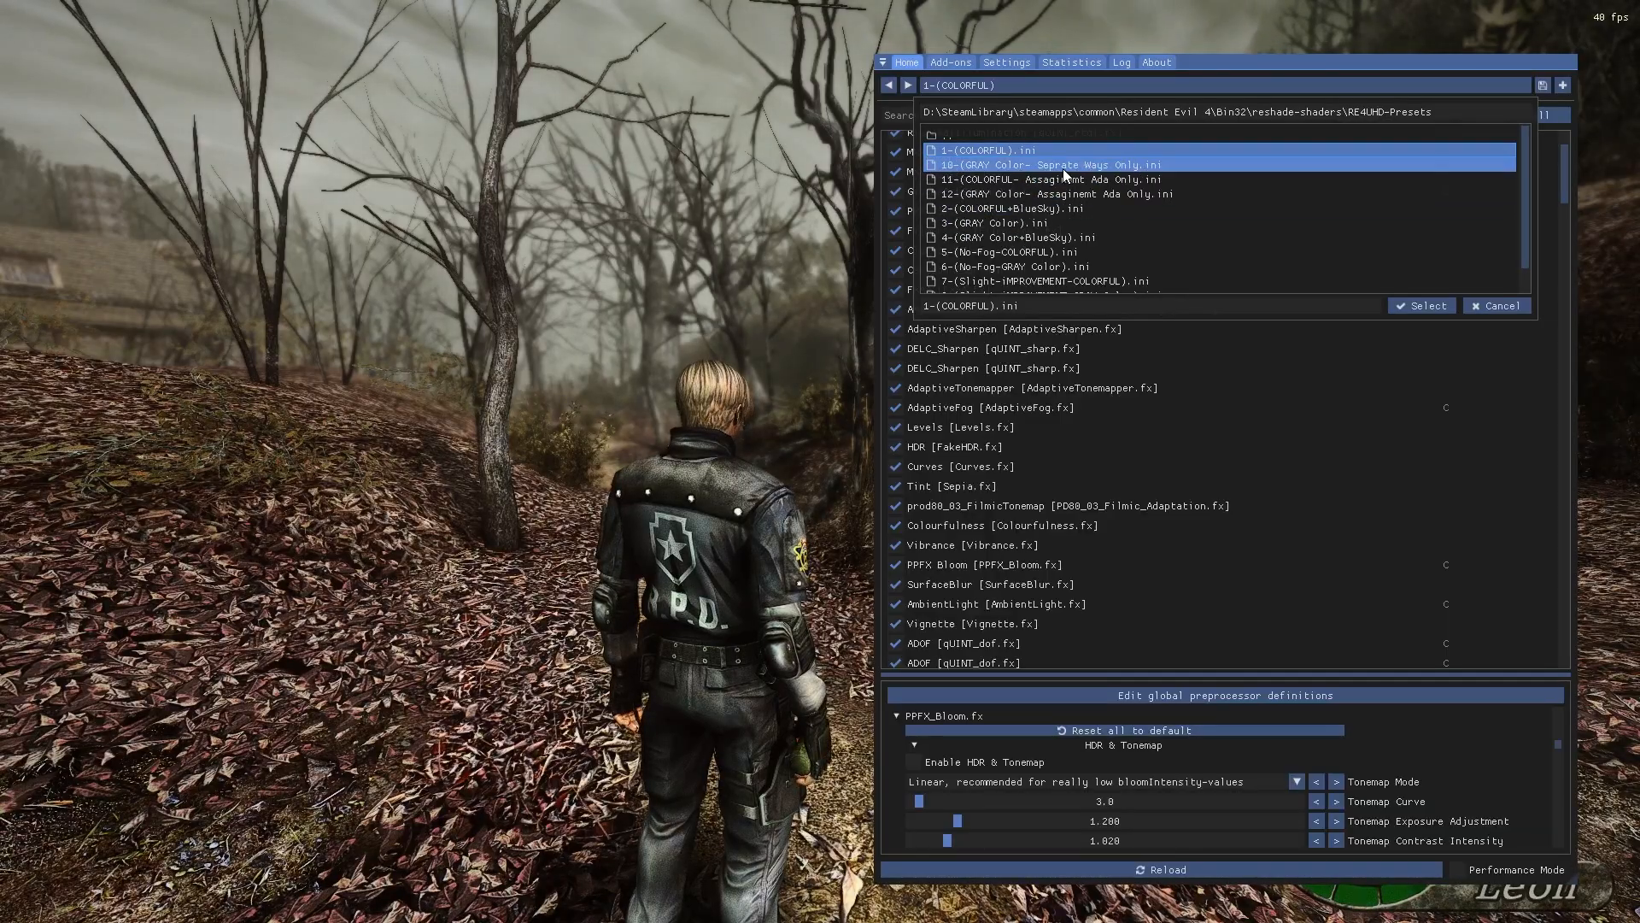
pyautogui.click(1029, 209)
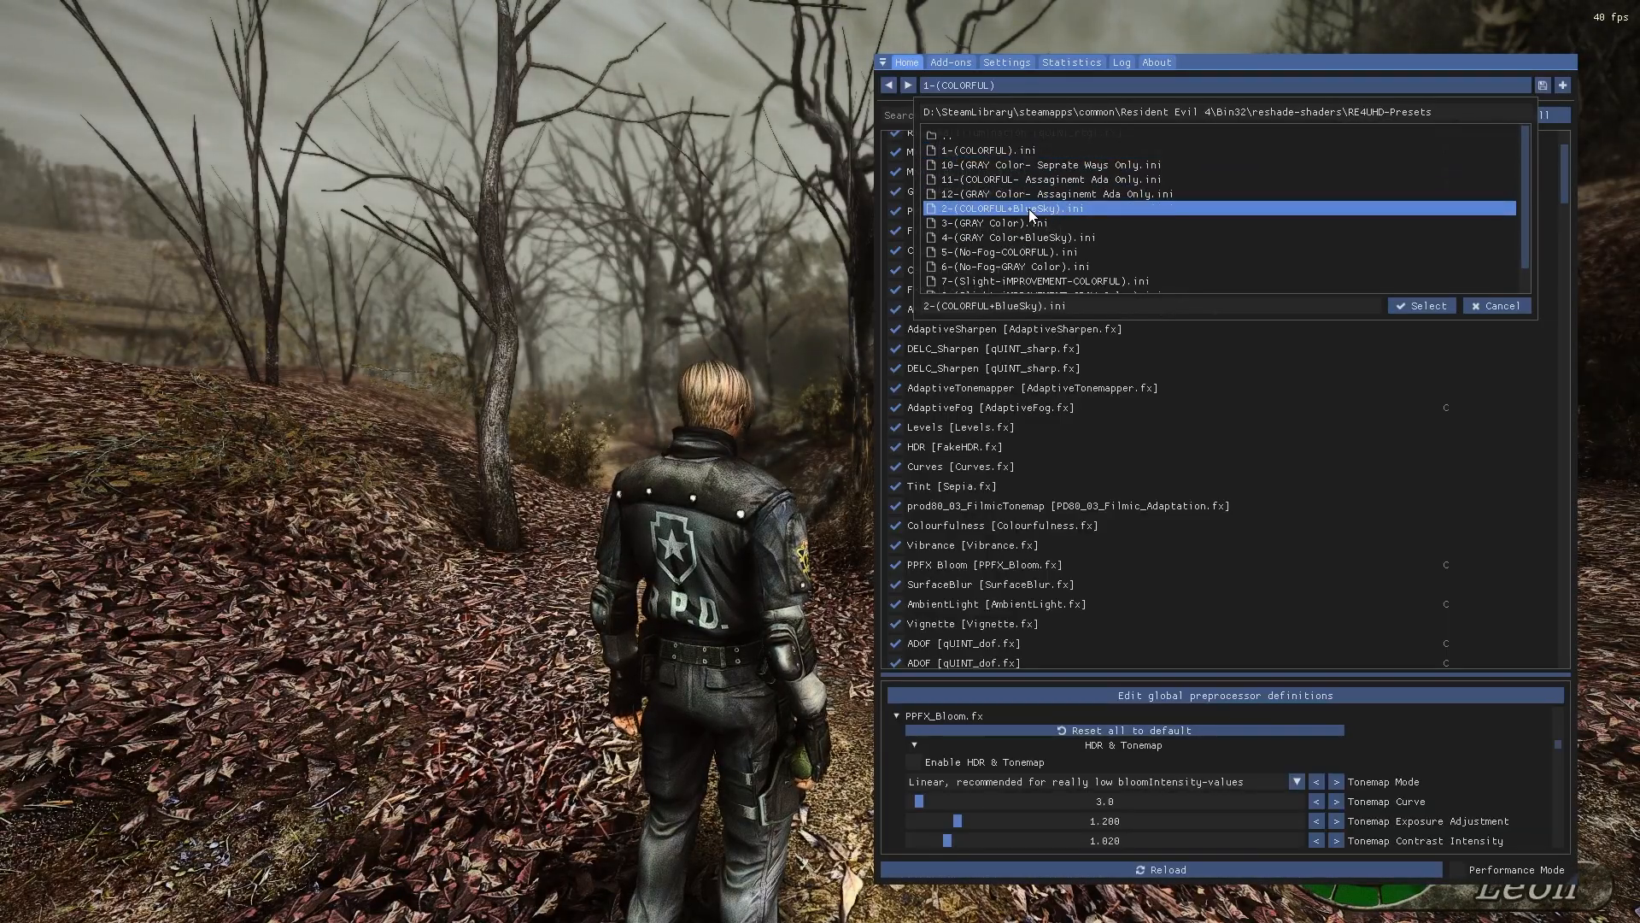
pyautogui.click(1413, 306)
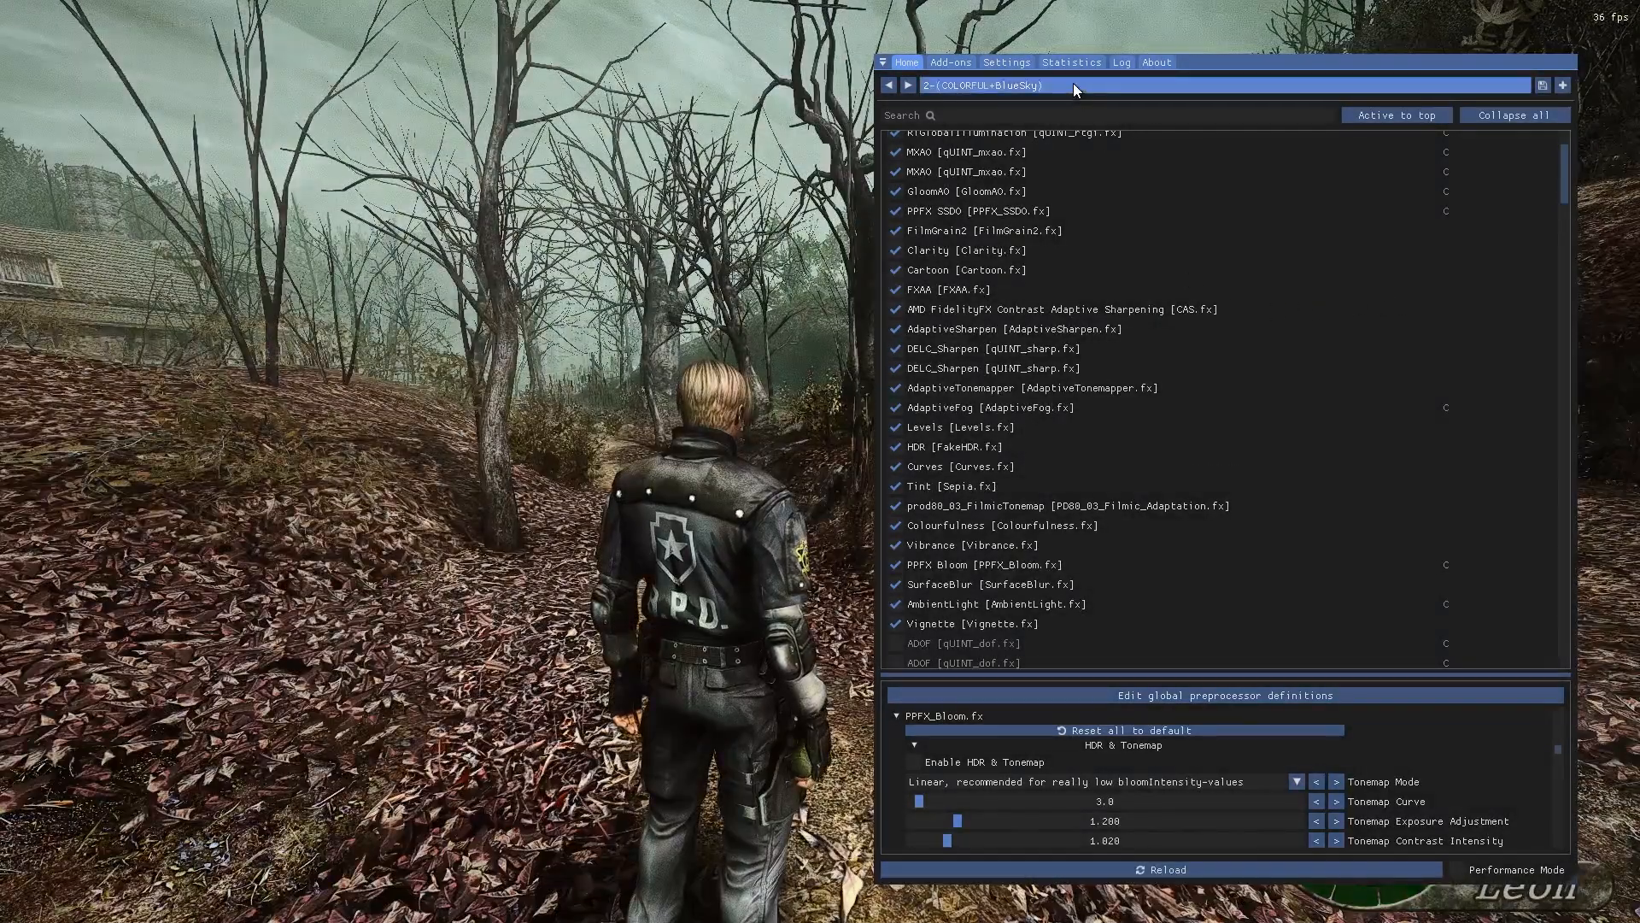
# Load the preset 5-(No-Fog-COLORFUL).ini and hide the ReShade overlay to view the result in gameplay
pyautogui.click(1073, 84)
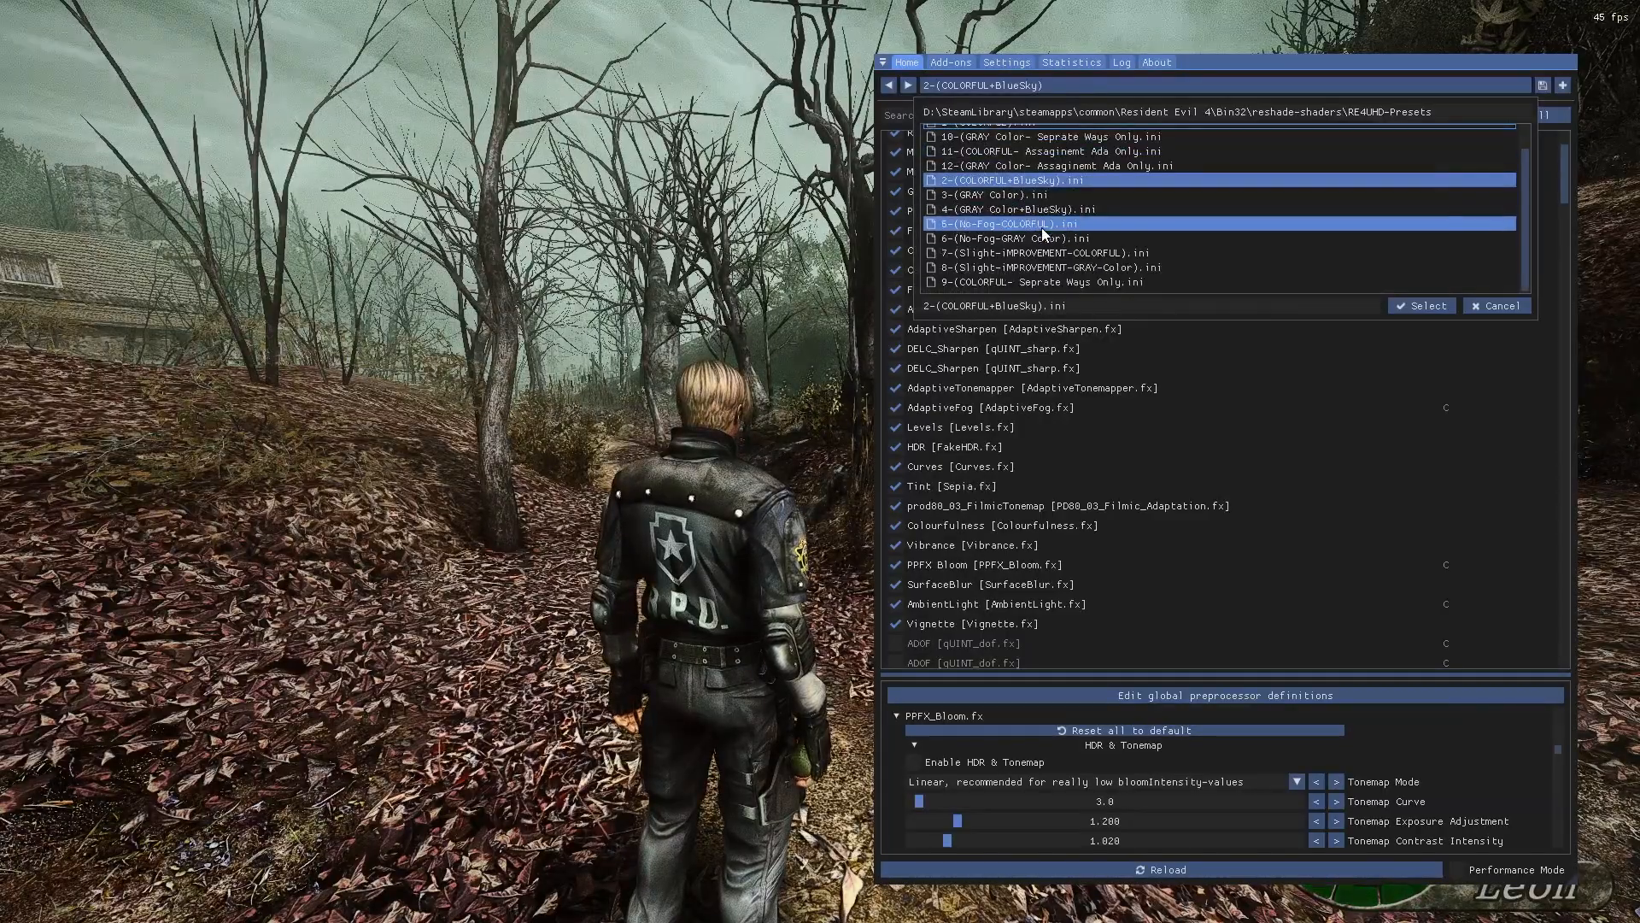
pyautogui.click(1032, 224)
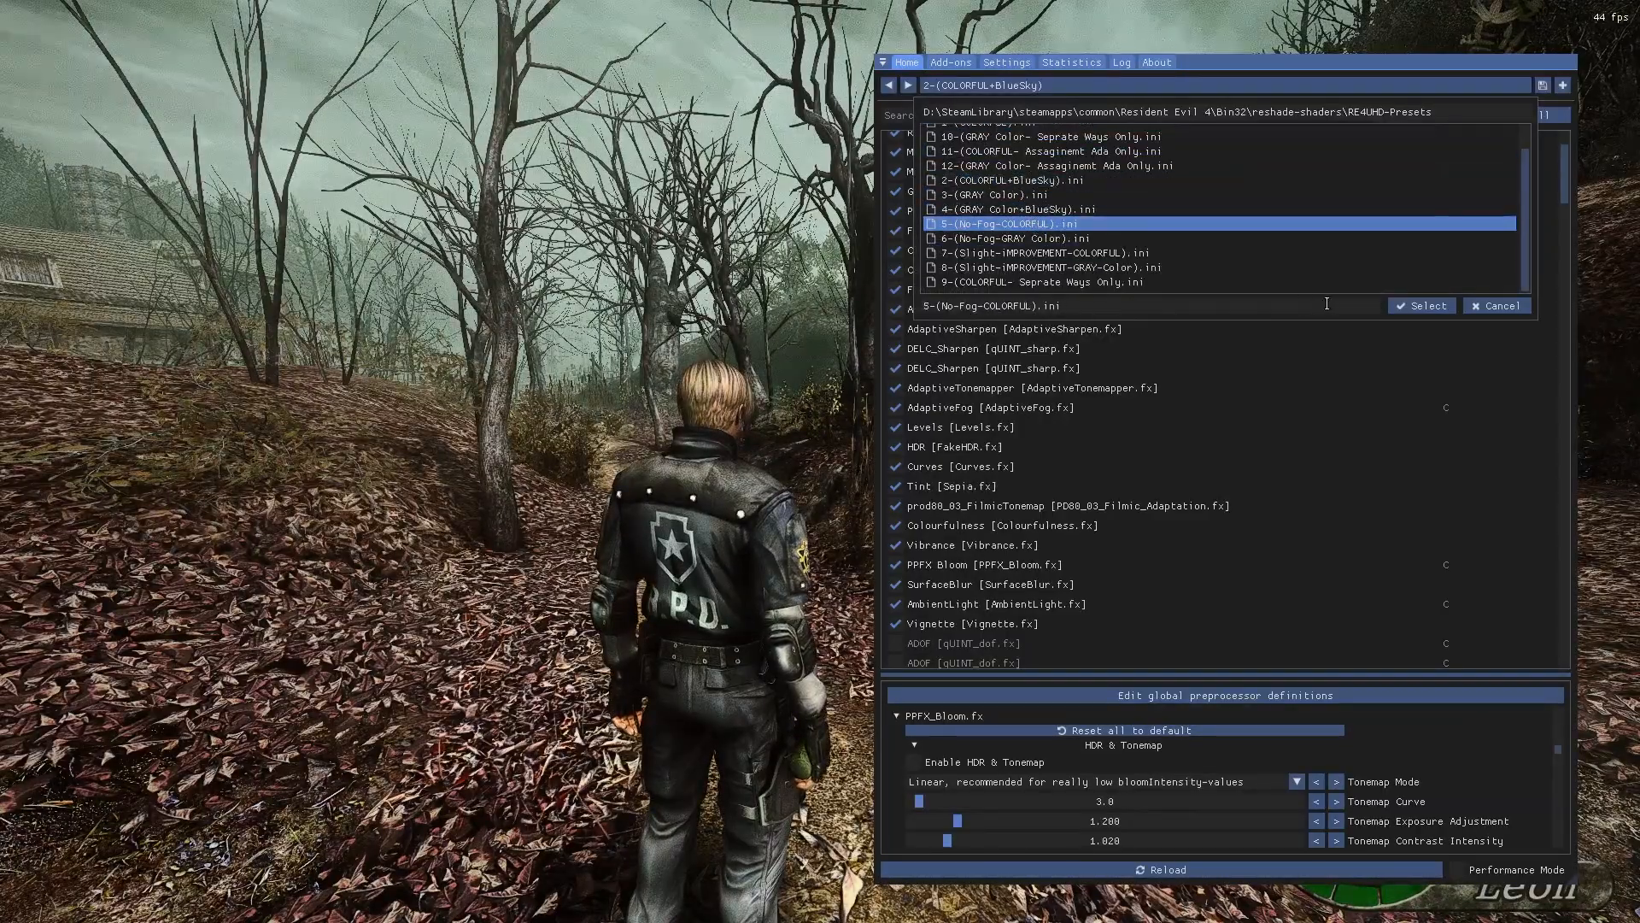
pyautogui.click(1421, 306)
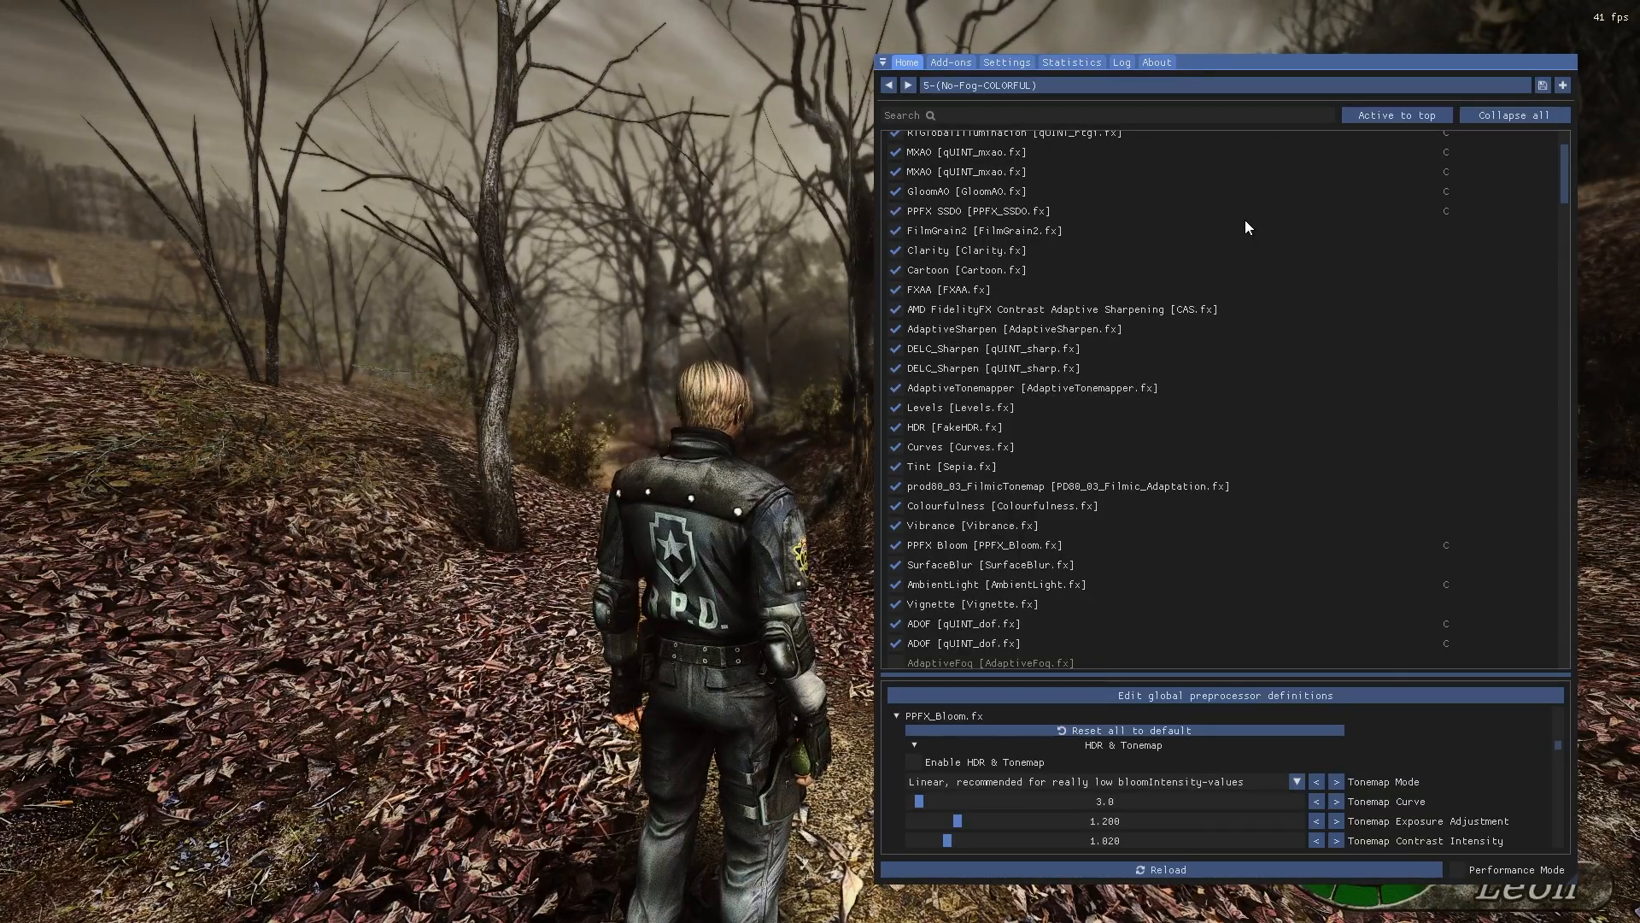
pyautogui.press('Home')
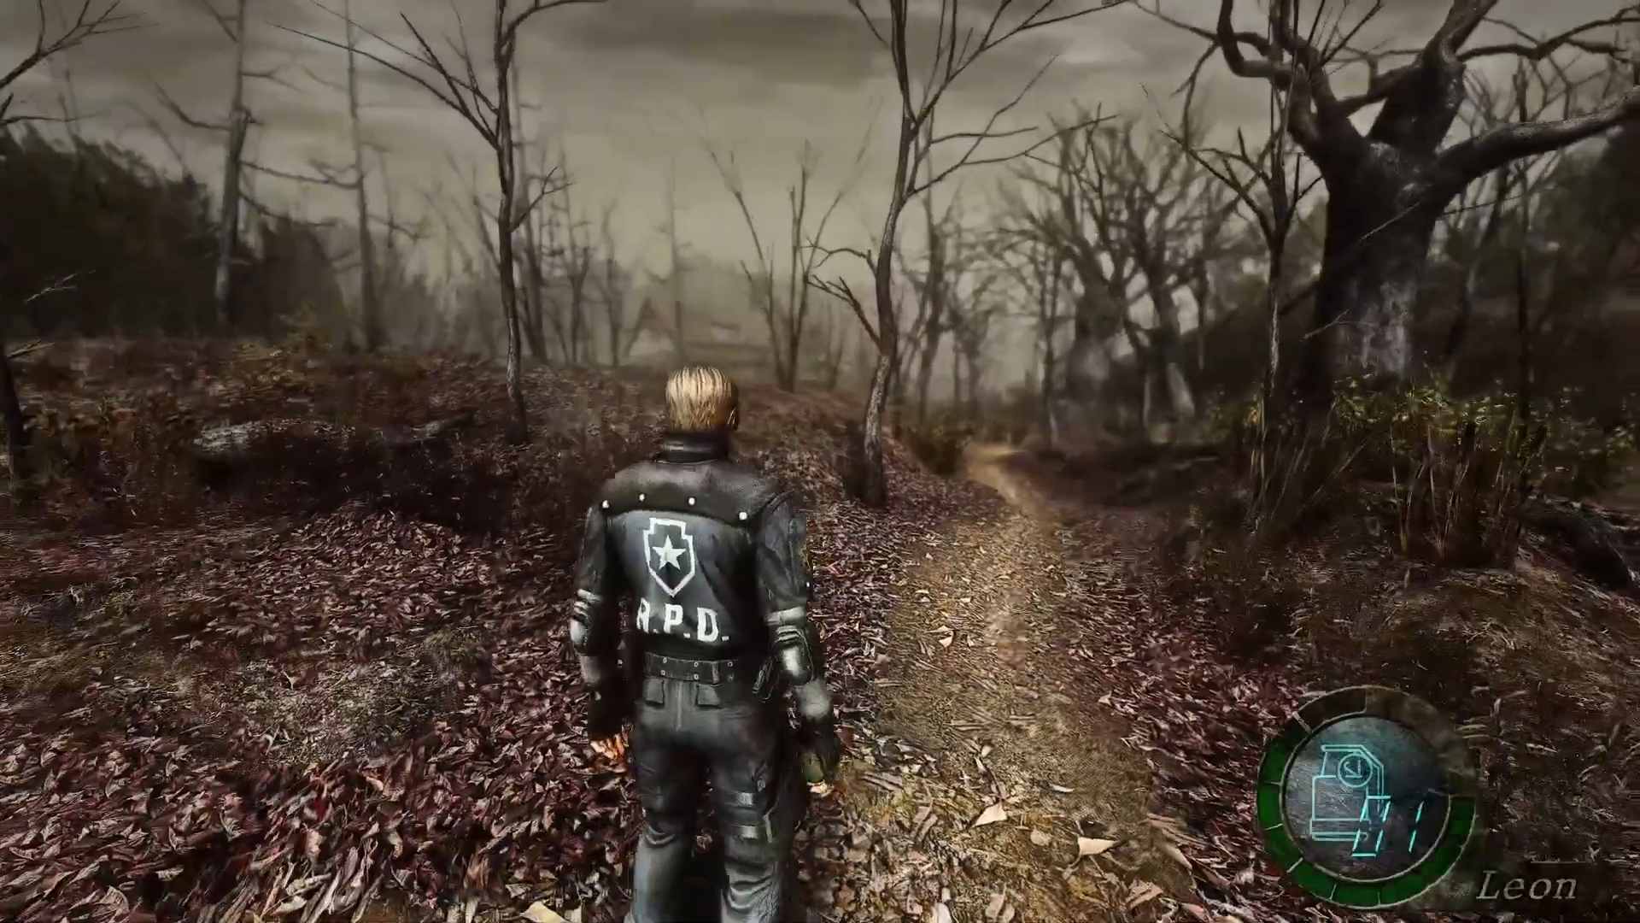